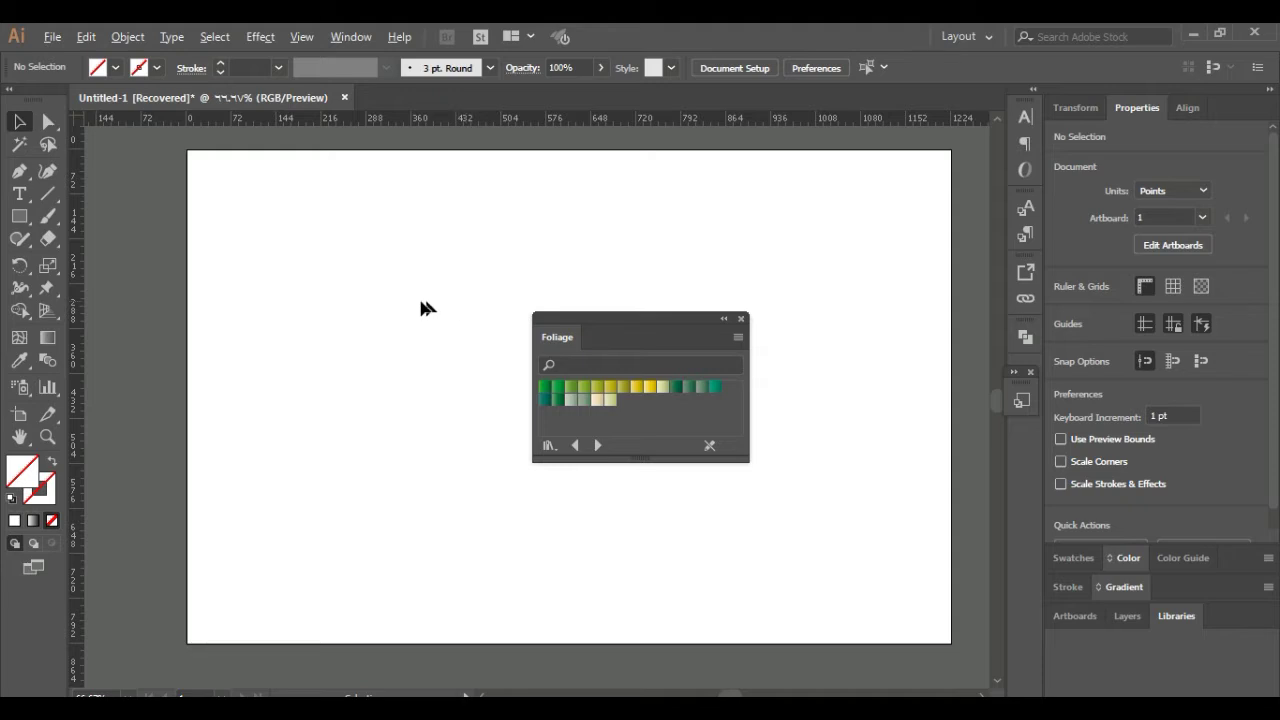
Move the swatch library panel aside
alt+scroll(420, 308, down, 2)
alt+scroll(420, 308, up, 1)
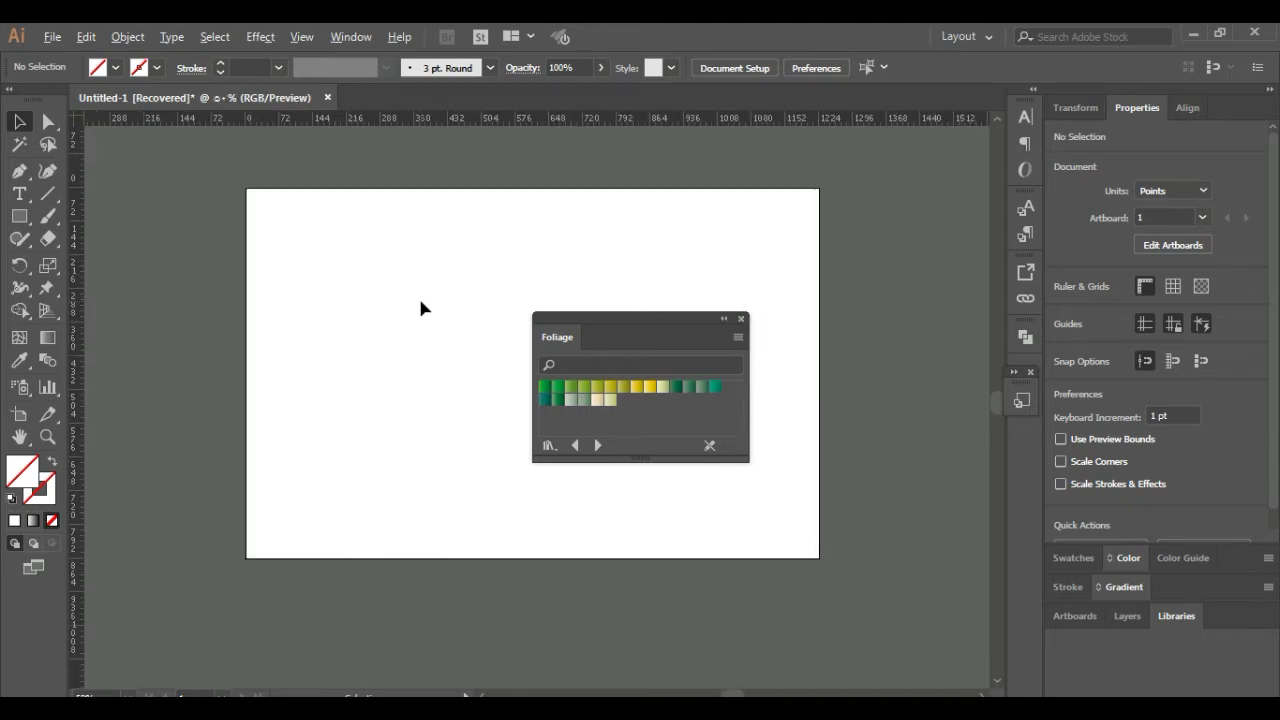
drag(622, 318, 684, 272)
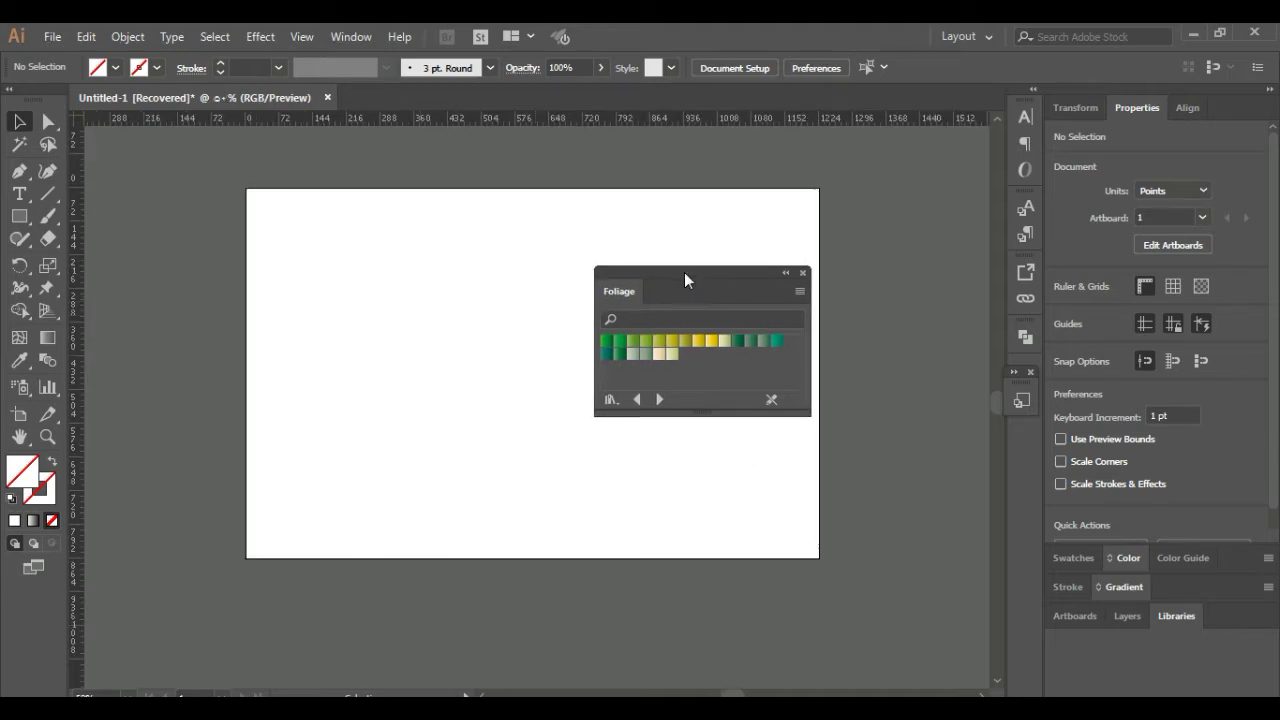
Step forward and back through the gradient swatch libraries until Color Harmonies is shown
click(663, 402)
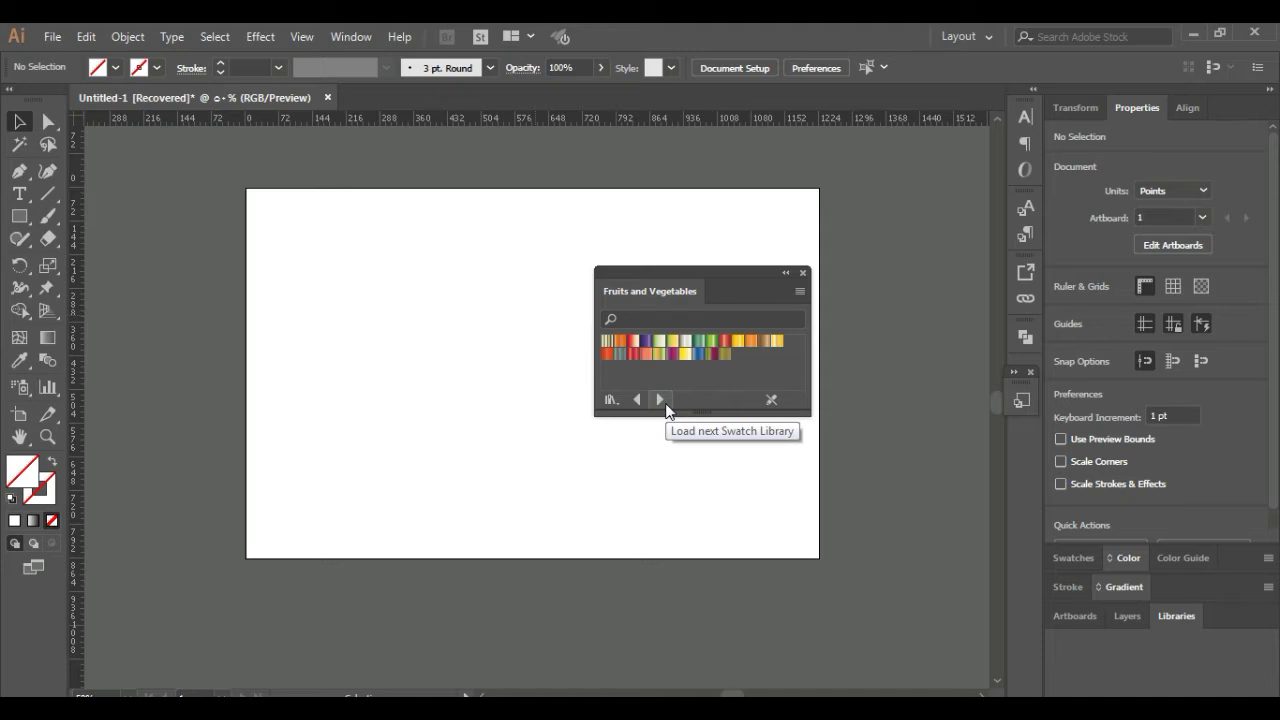
click(660, 400)
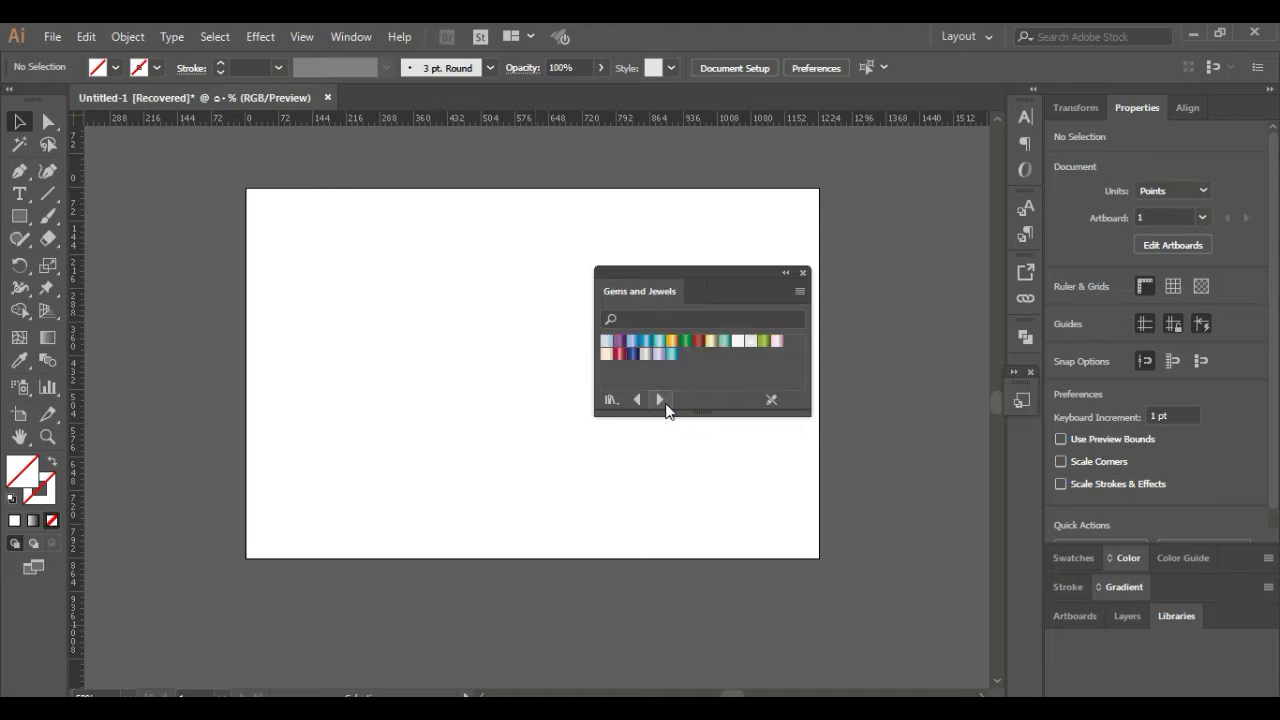
click(660, 400)
click(636, 400)
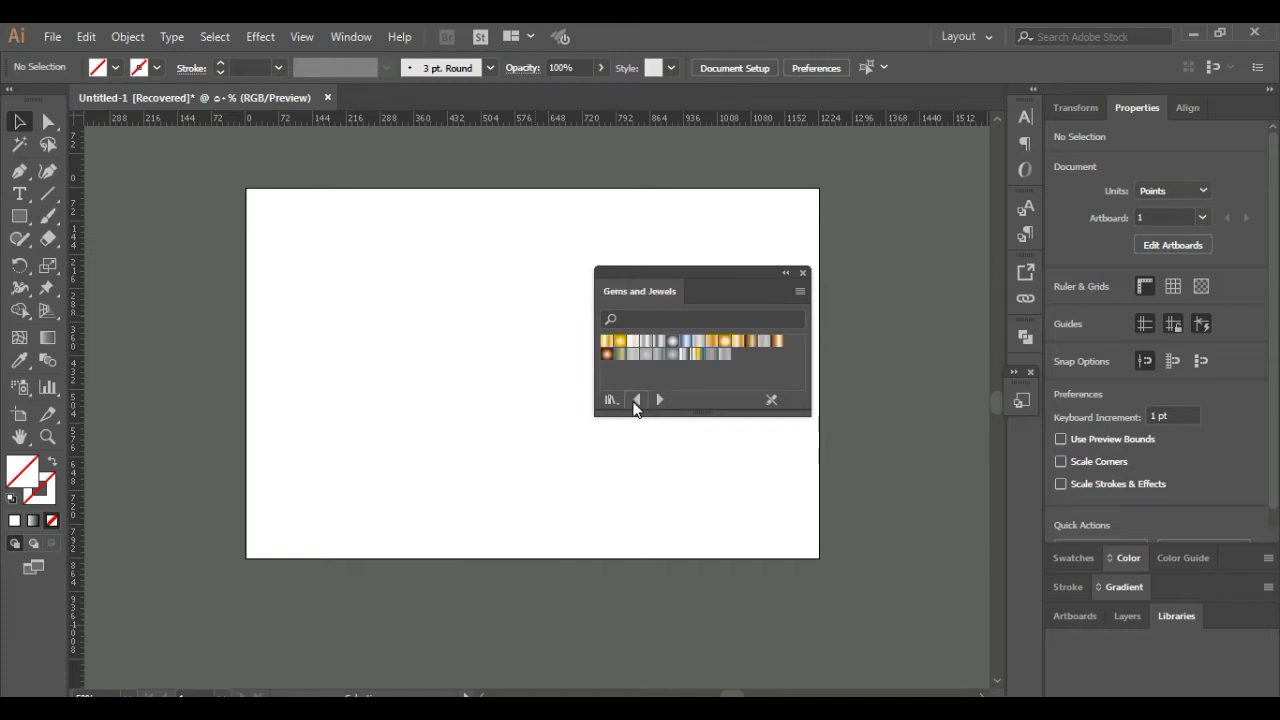
click(636, 400)
click(636, 400)
click(636, 400)
click(636, 400)
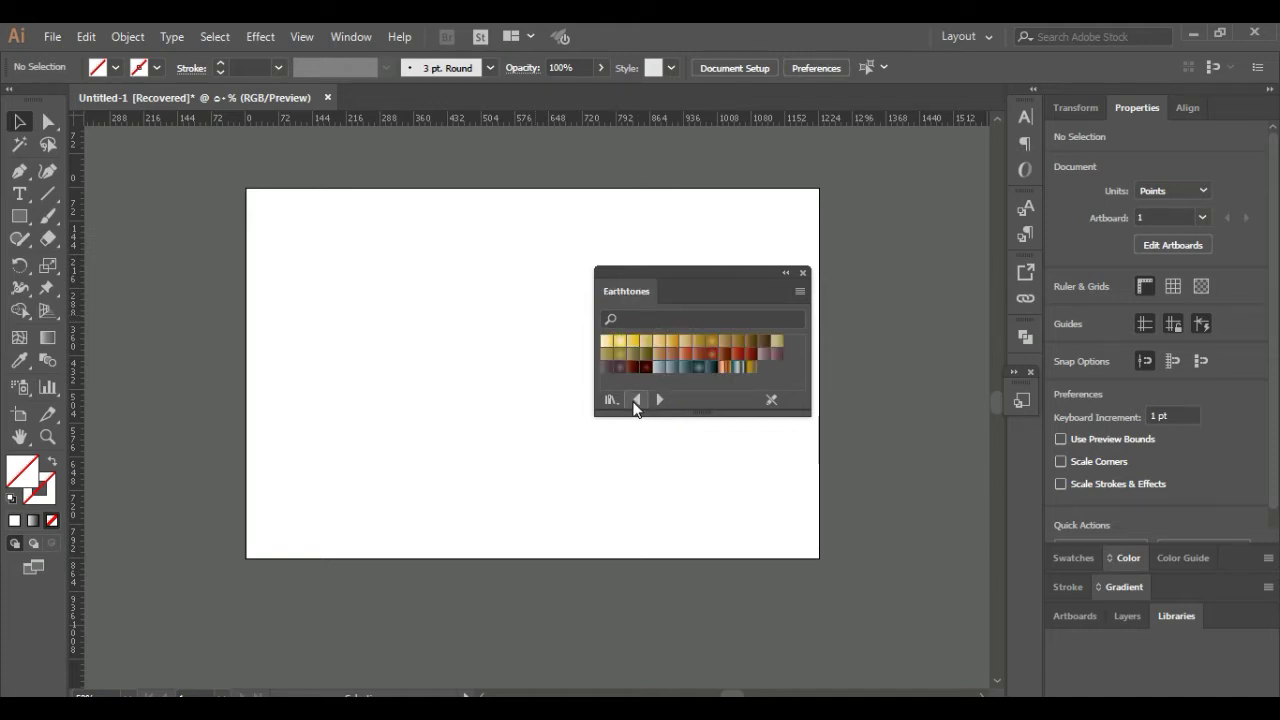
click(636, 400)
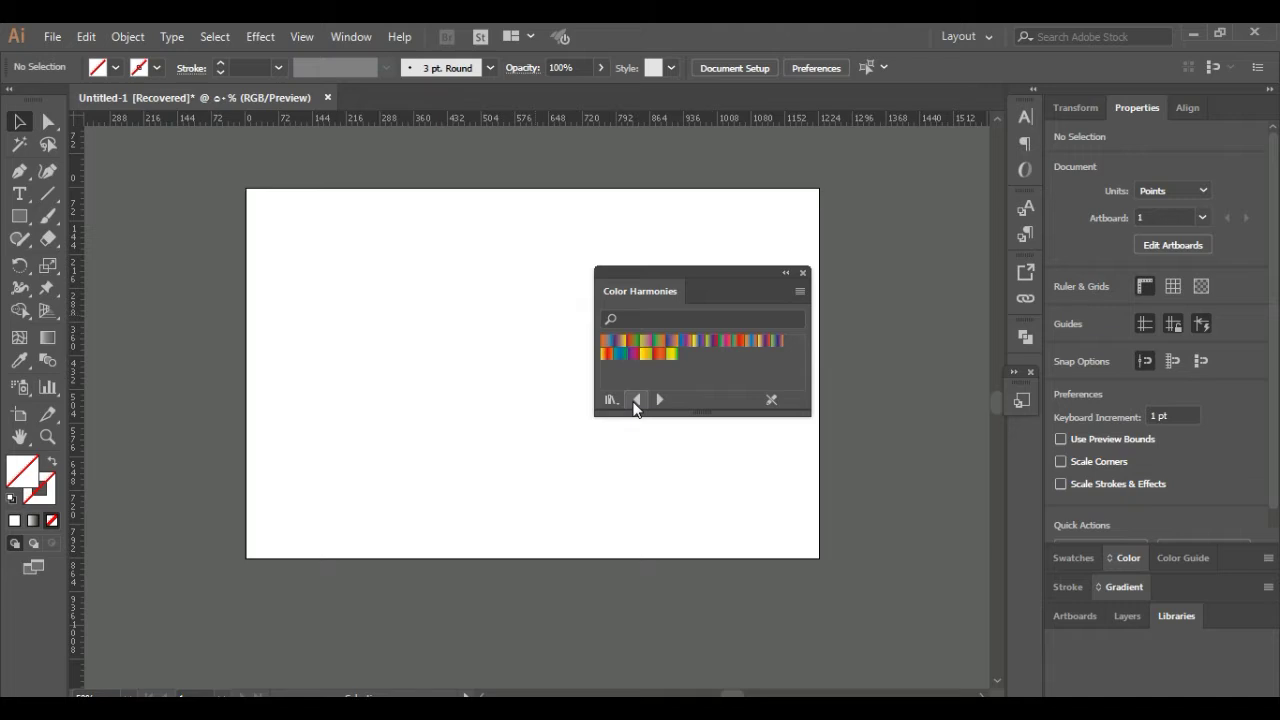
click(19, 216)
Draw a small square left of the artboard and fill it with an orange-red Color Harmonies gradient
drag(128, 214, 171, 256)
click(19, 121)
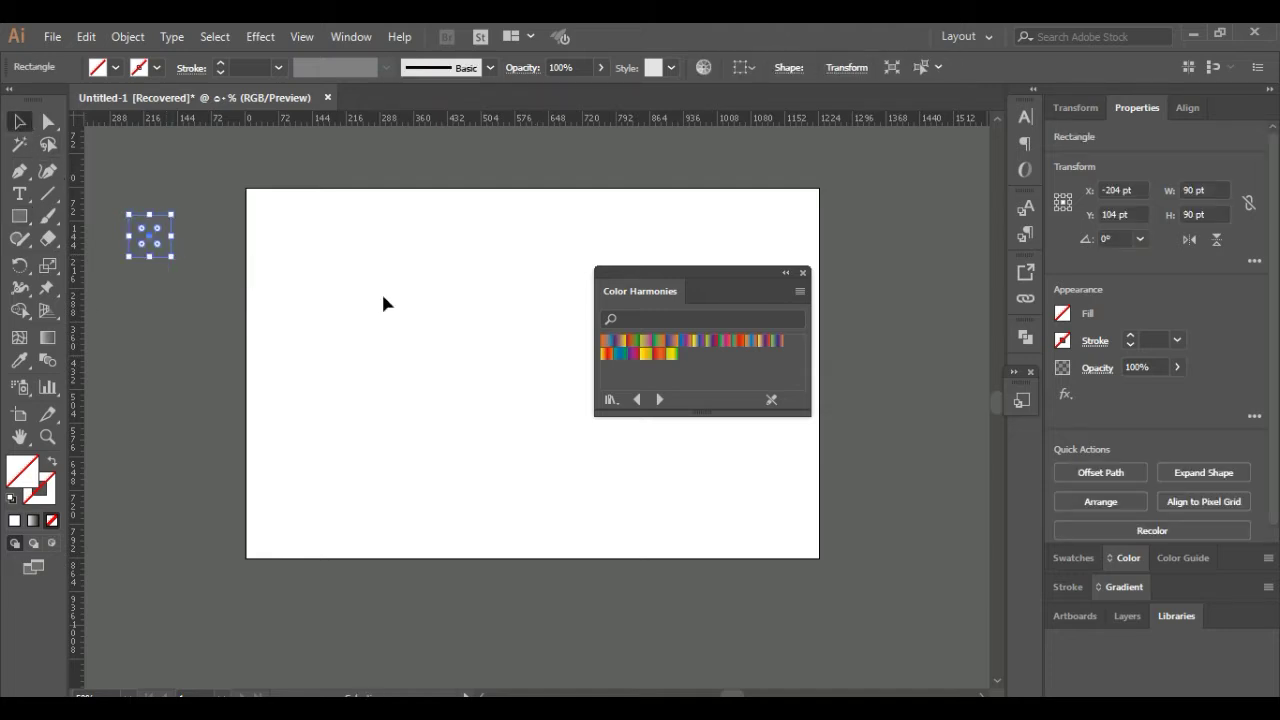
click(659, 354)
click(657, 358)
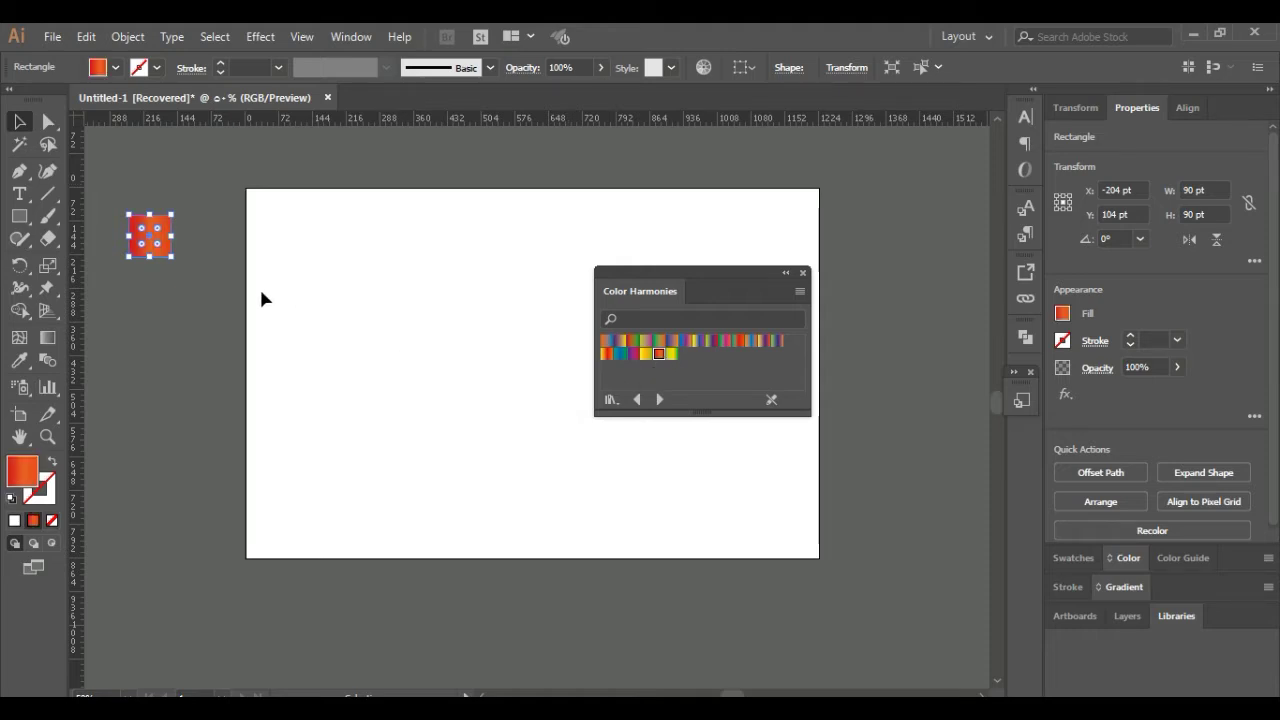
click(185, 322)
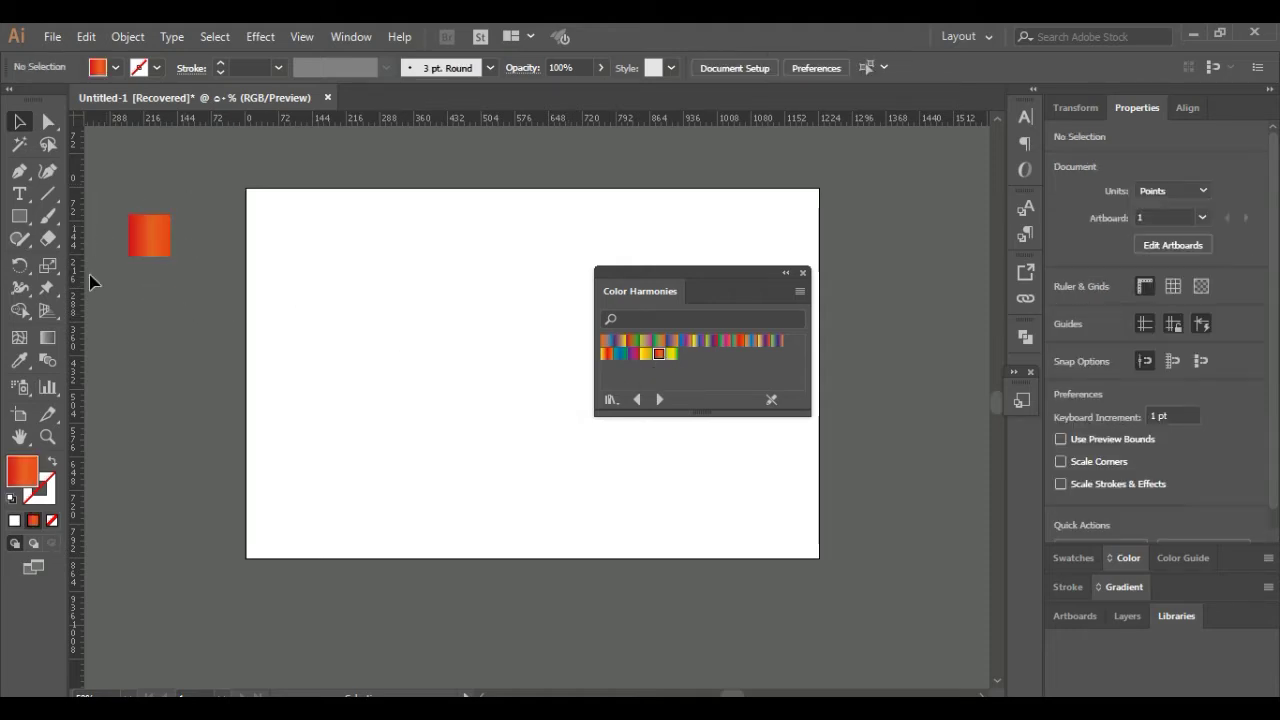
Duplicate the square downward into a column of five, making the bottom one teal
click(149, 253)
drag(149, 253, 149, 305)
key(ctrl+d)
key(ctrl+d)
key(ctrl+d)
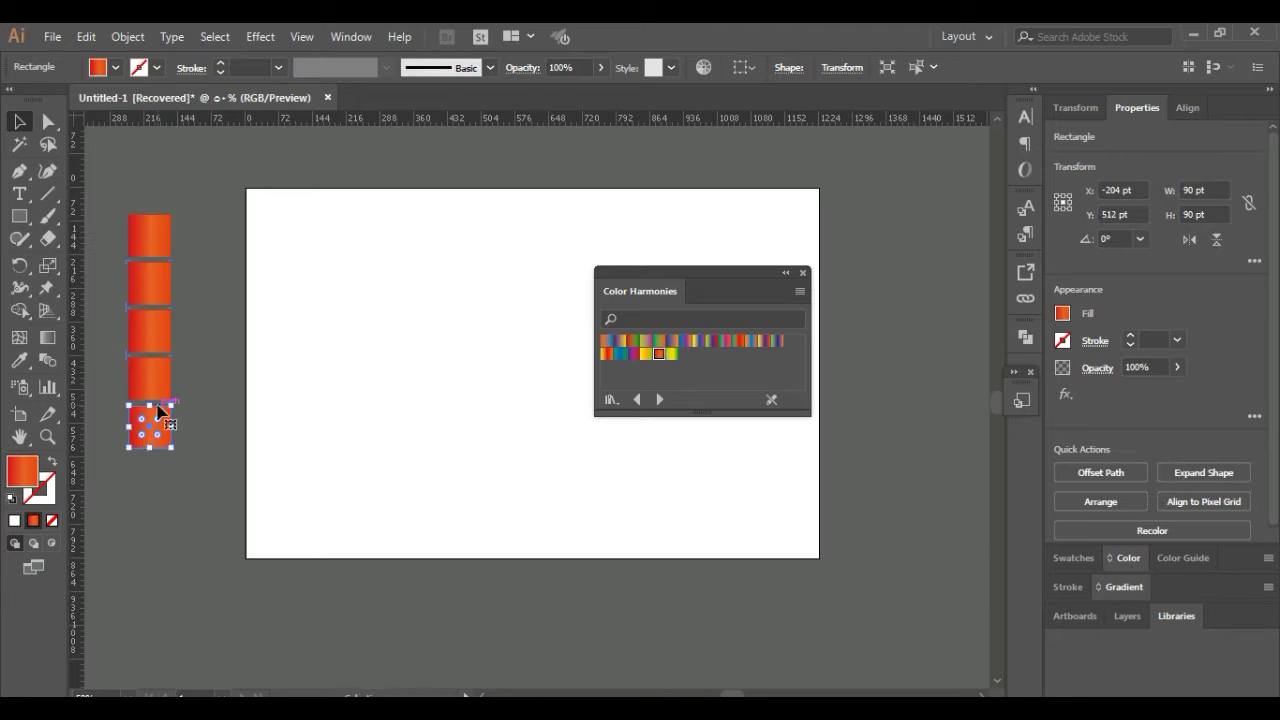
click(619, 354)
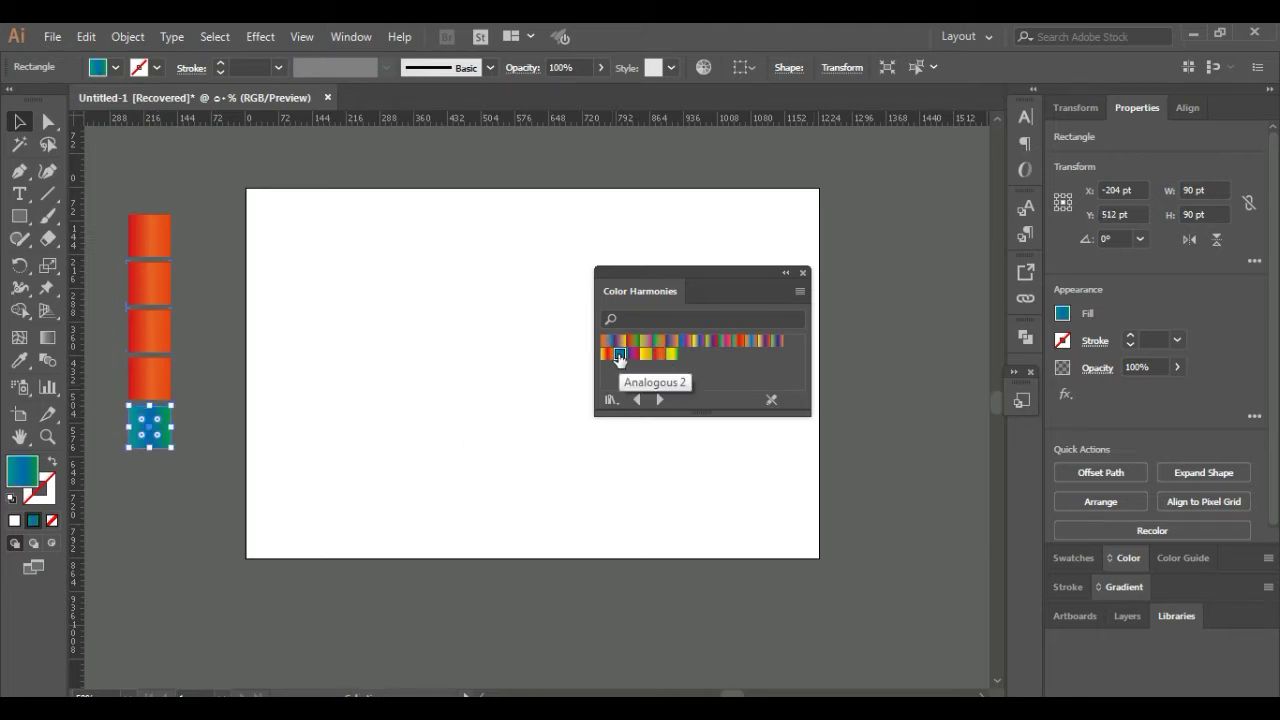
Fill the second square with the orange-yellow gradient from the previous library
click(155, 298)
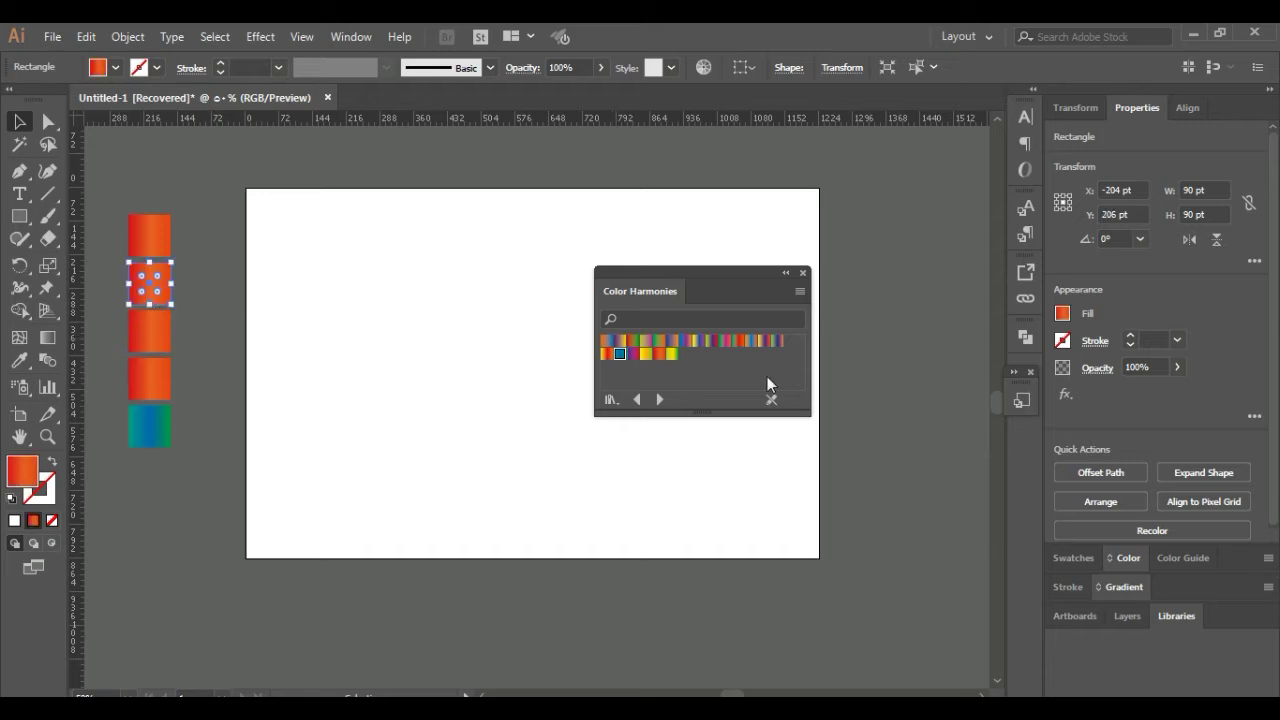
click(637, 401)
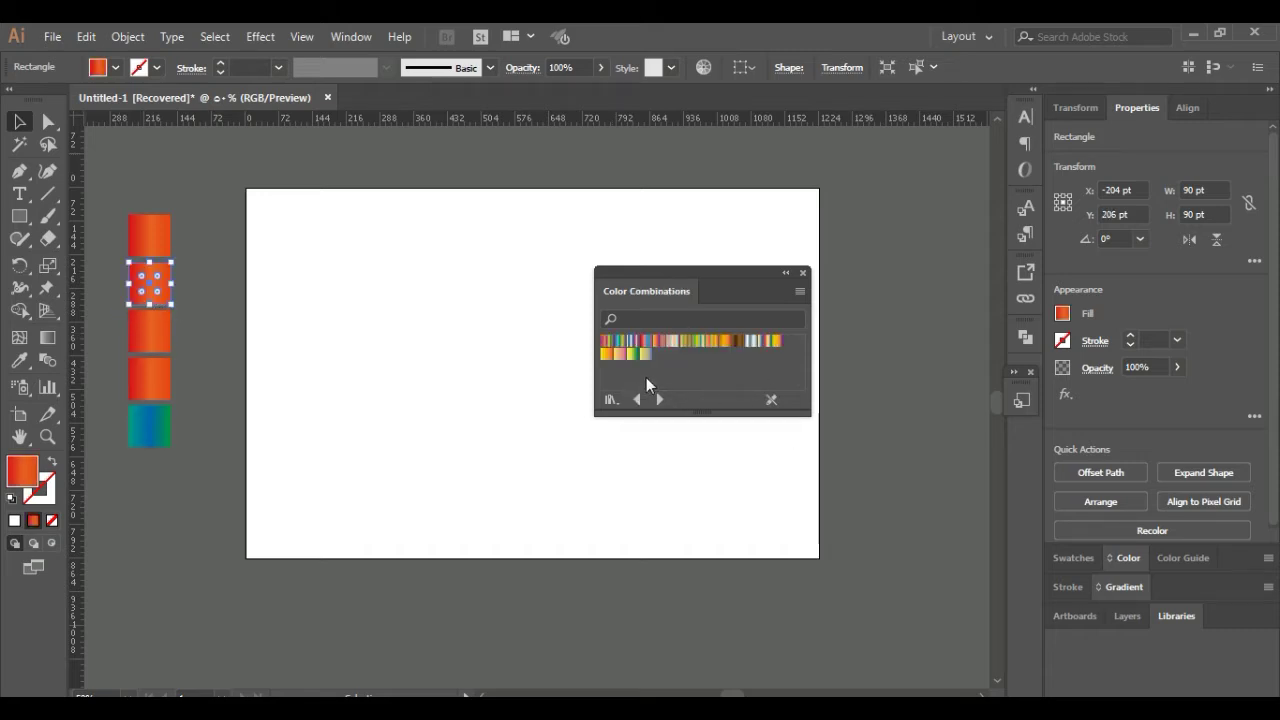
click(607, 355)
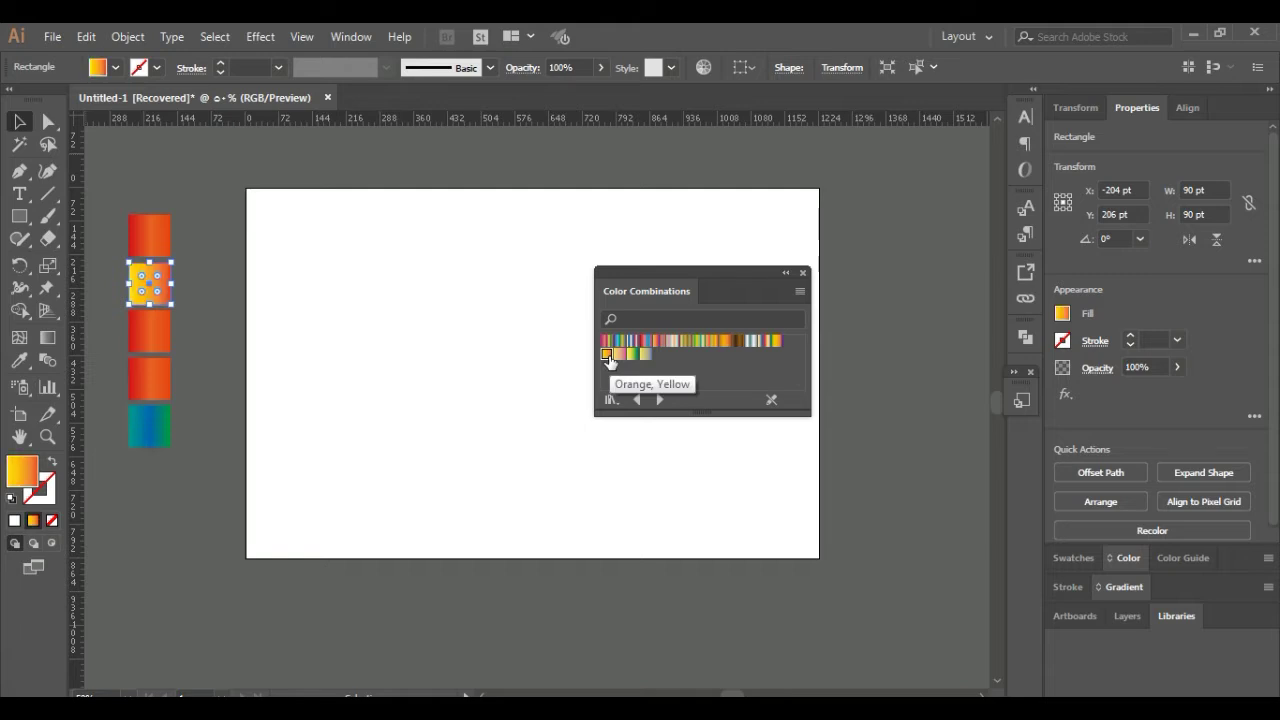
Fill the third square with indigo from the Brights library
click(163, 343)
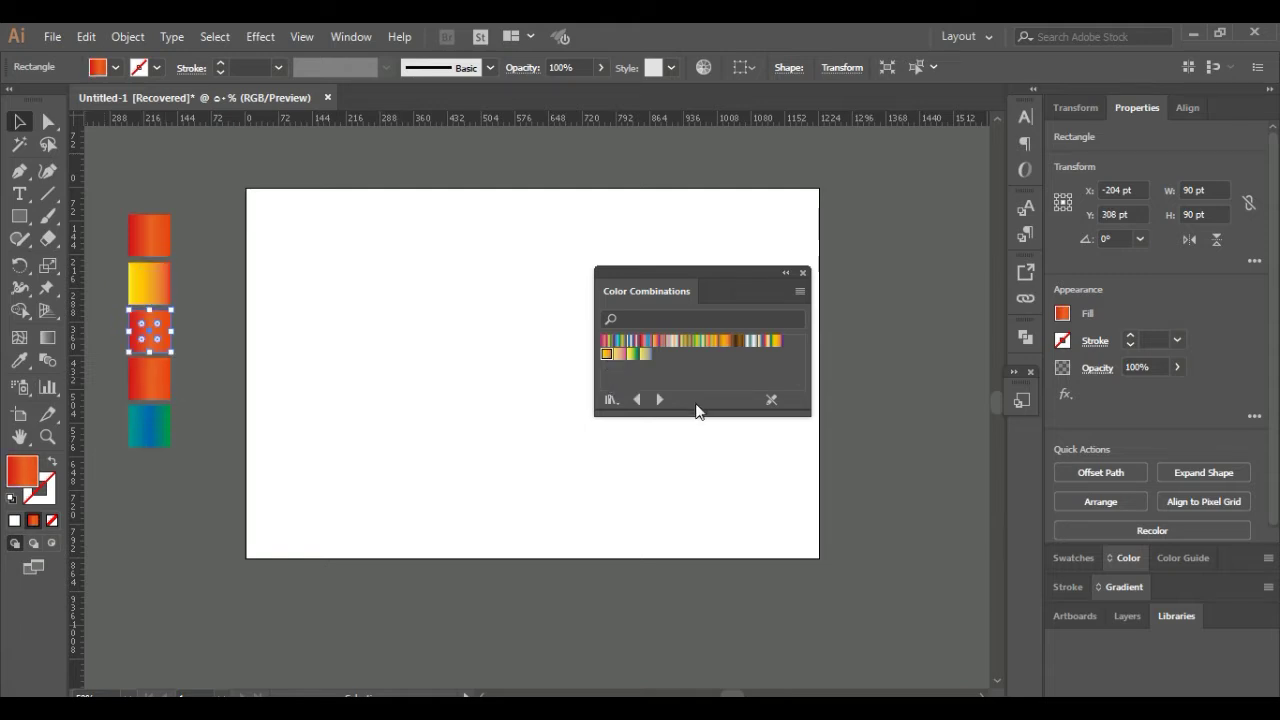
click(638, 400)
click(639, 401)
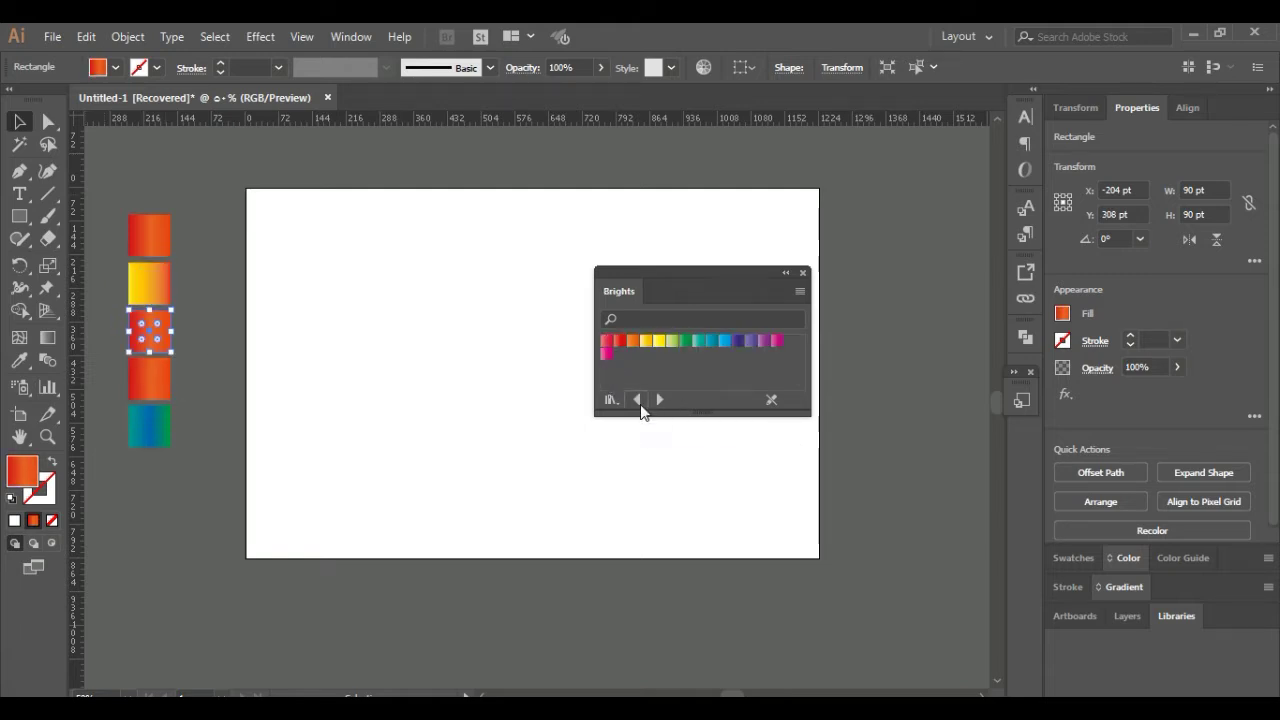
click(660, 400)
click(737, 342)
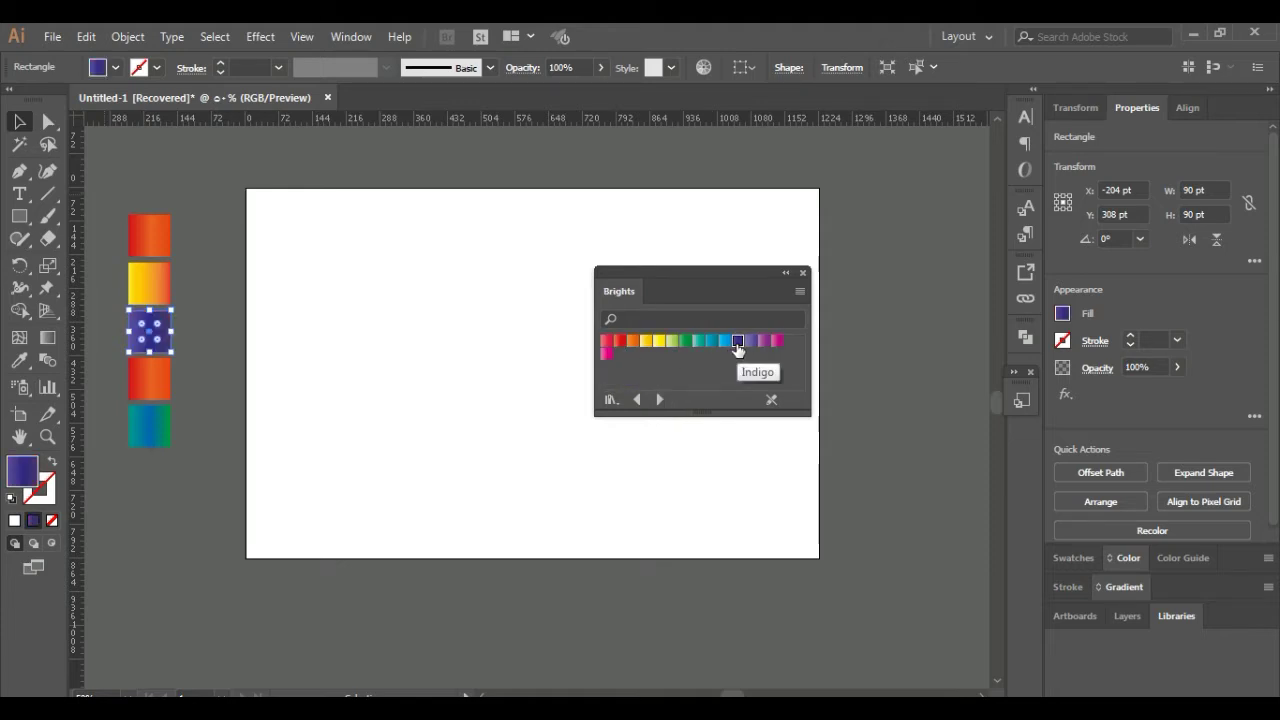
Fill the fourth square with the Eggplant purple gradient, then copy the teal square below the stack
click(163, 390)
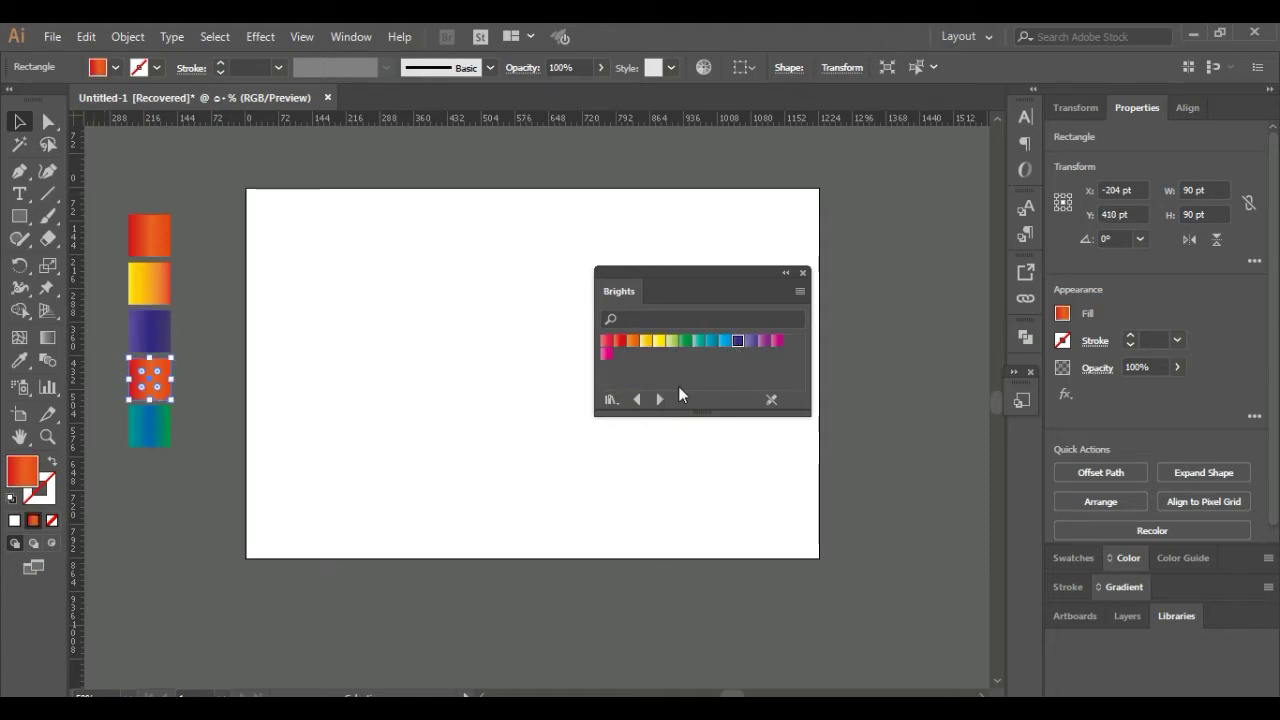
click(660, 399)
click(660, 399)
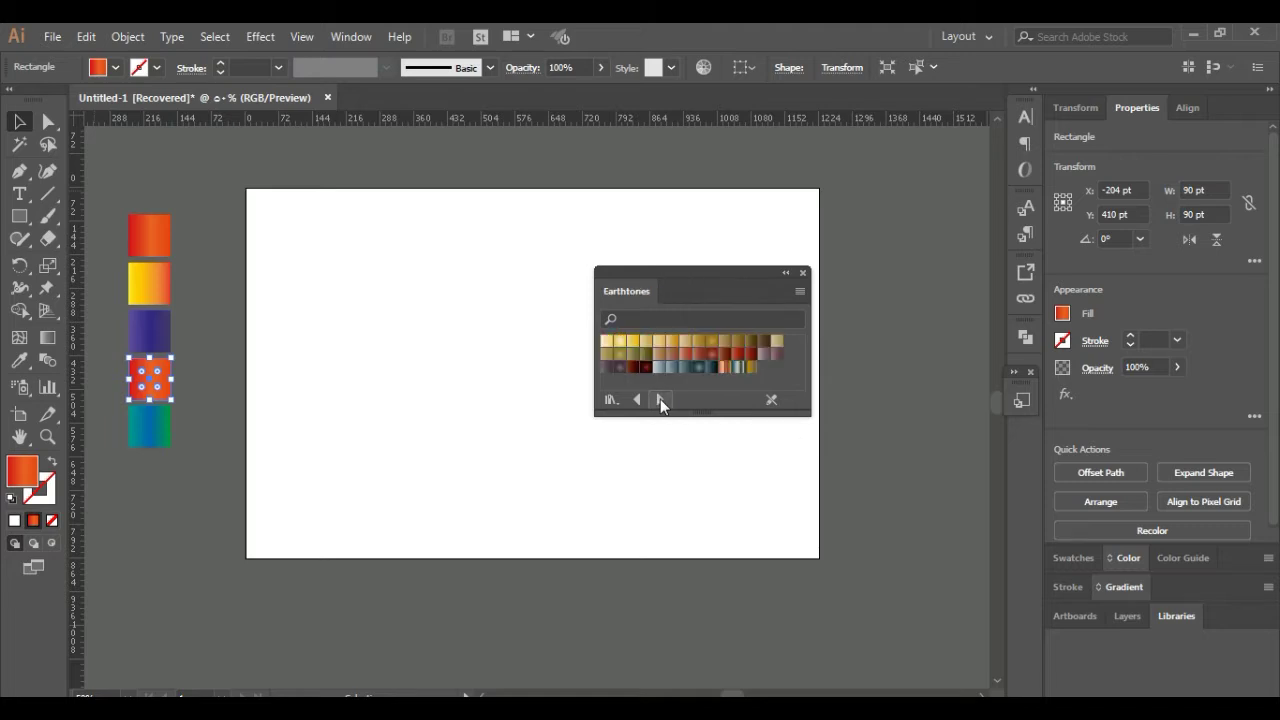
click(660, 399)
click(660, 399)
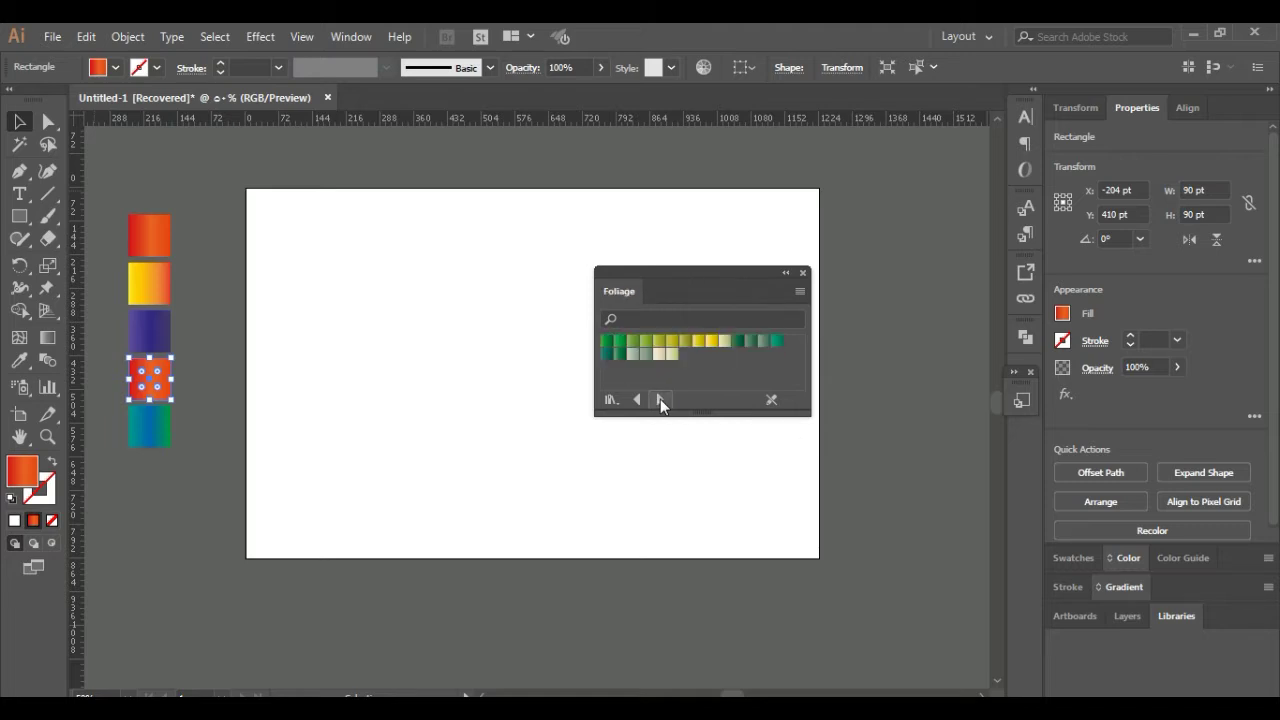
click(660, 399)
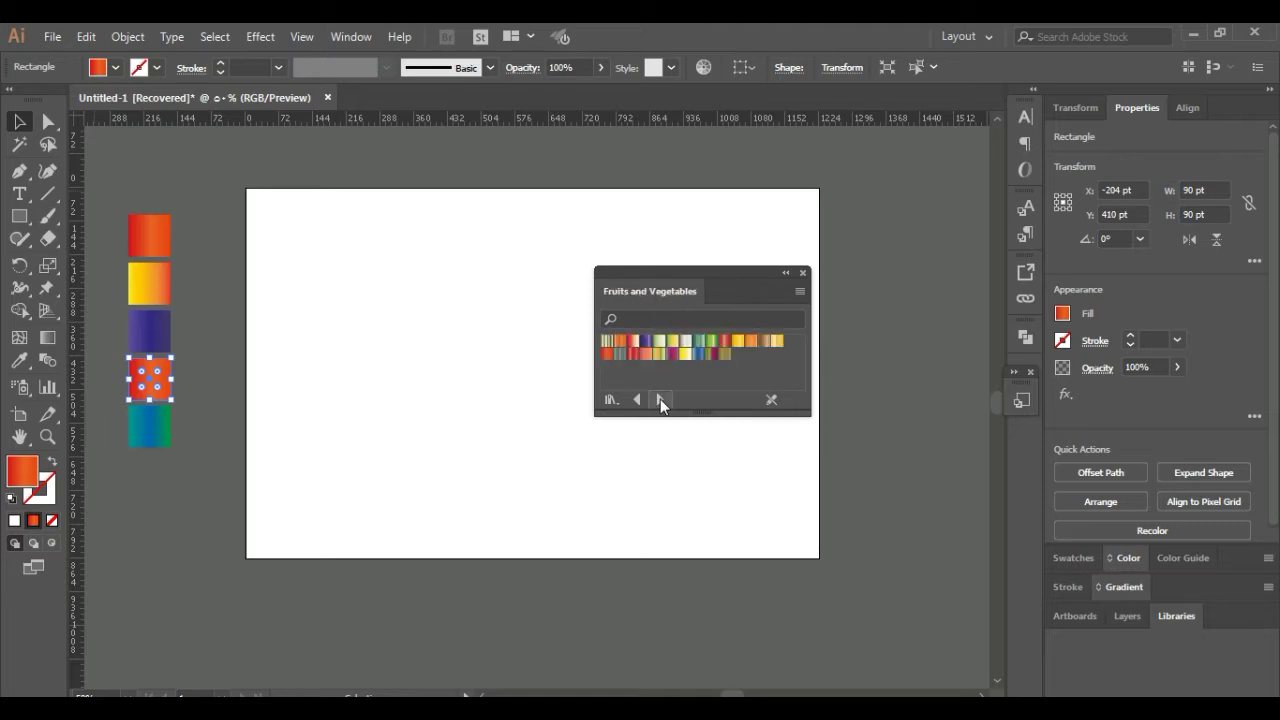
click(647, 345)
click(193, 508)
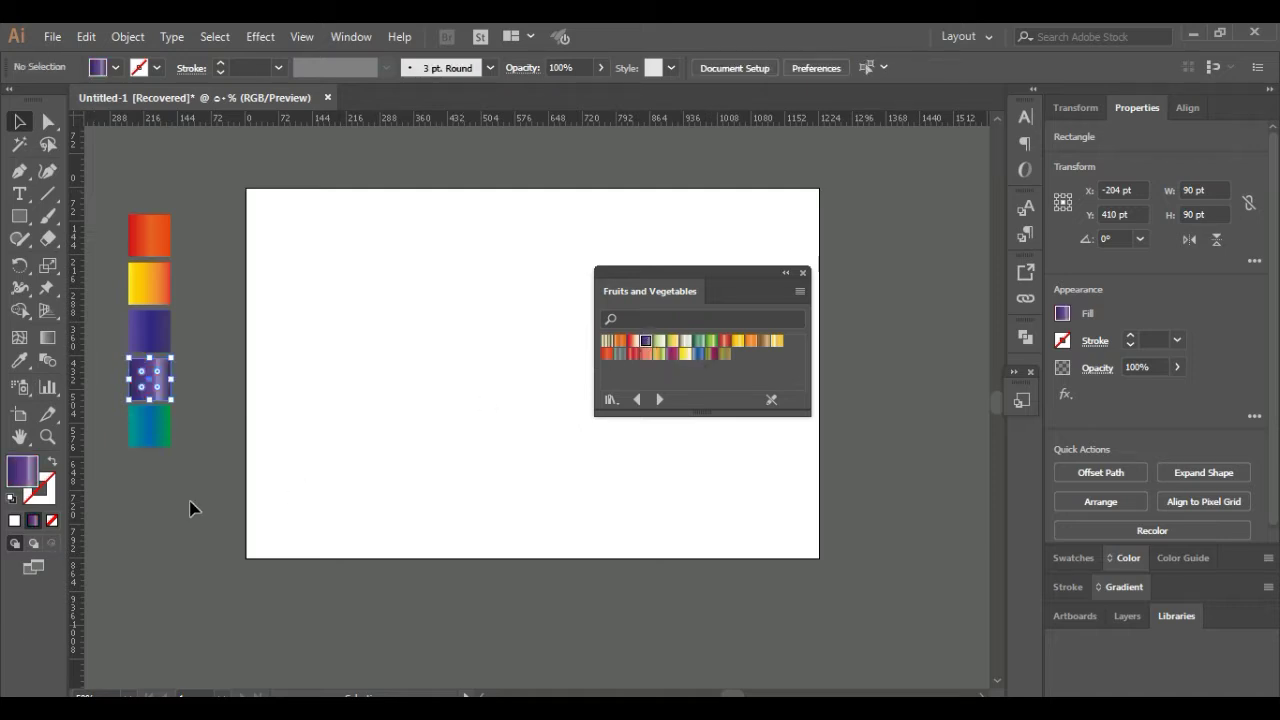
click(160, 447)
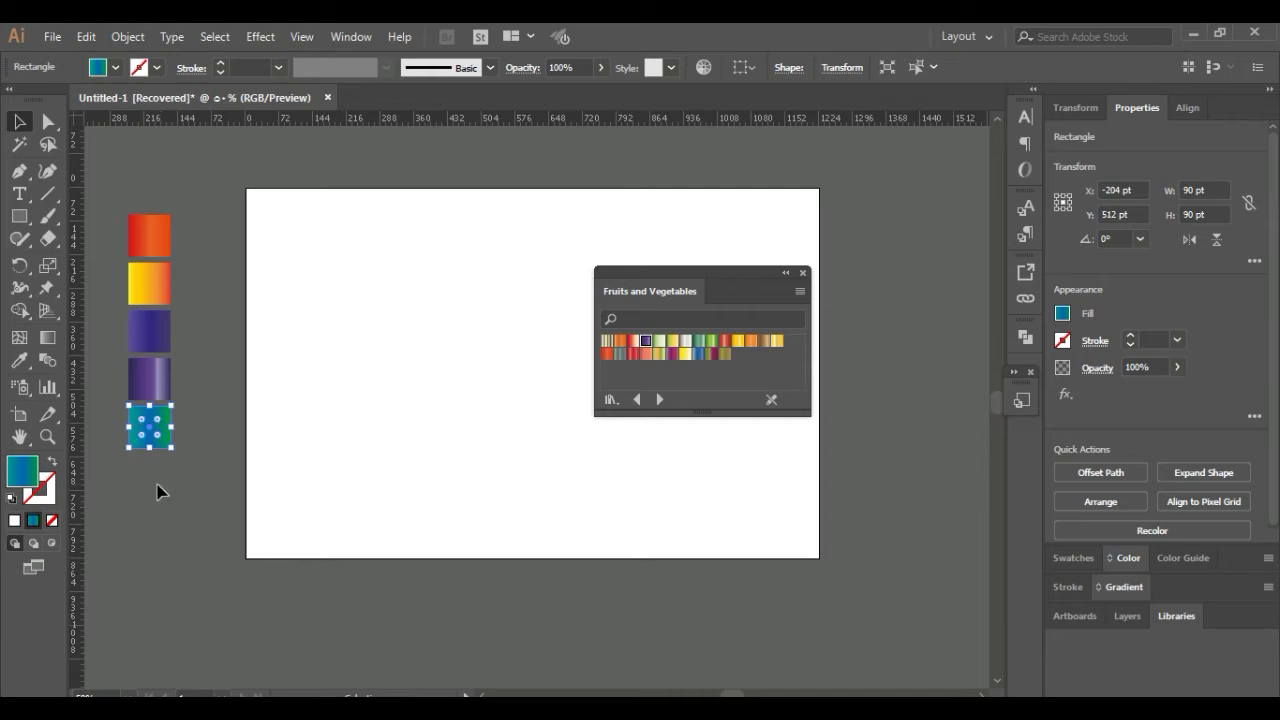
drag(165, 449, 160, 506)
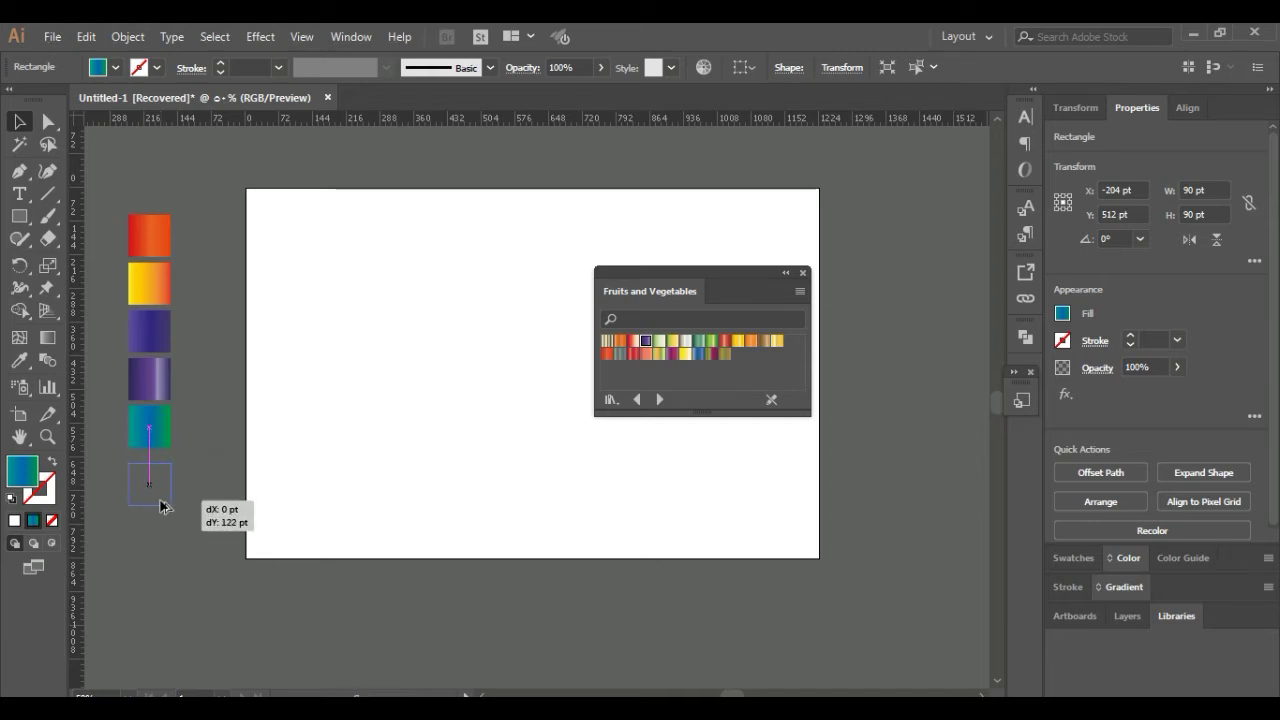
Fill the new sixth square with the red fade gradient from the Fades library
click(637, 399)
click(637, 399)
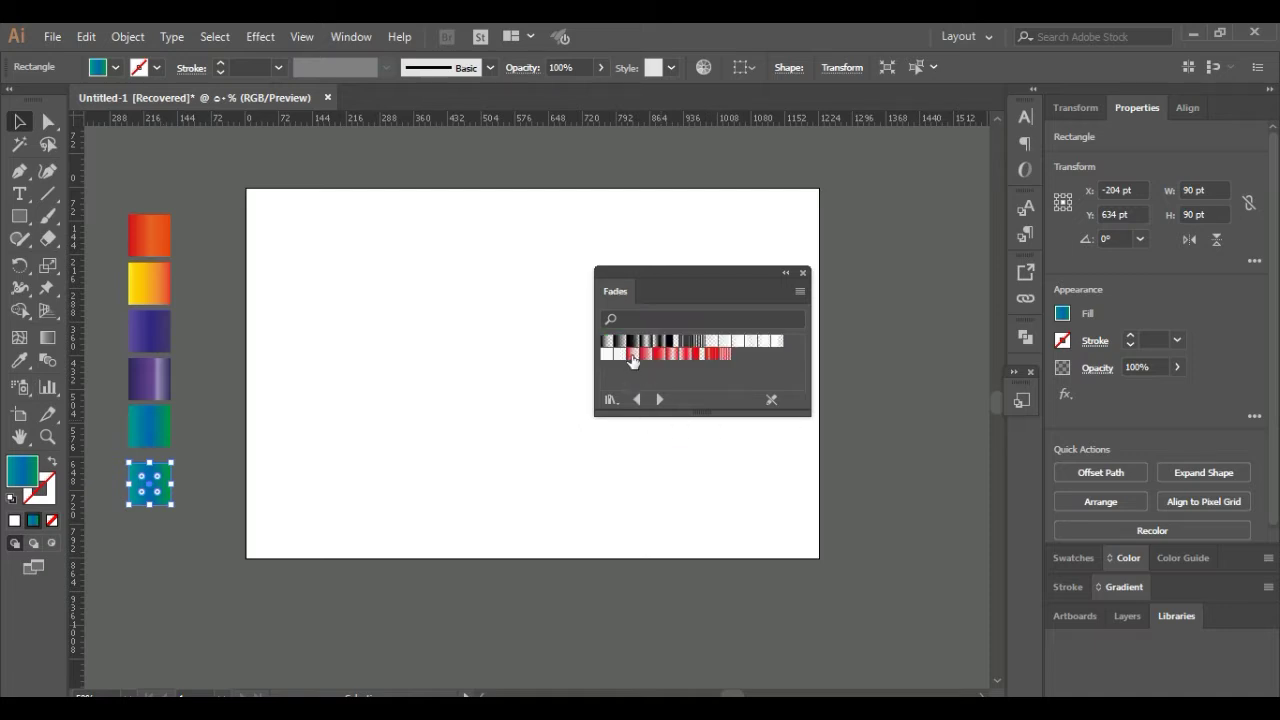
click(632, 355)
click(192, 603)
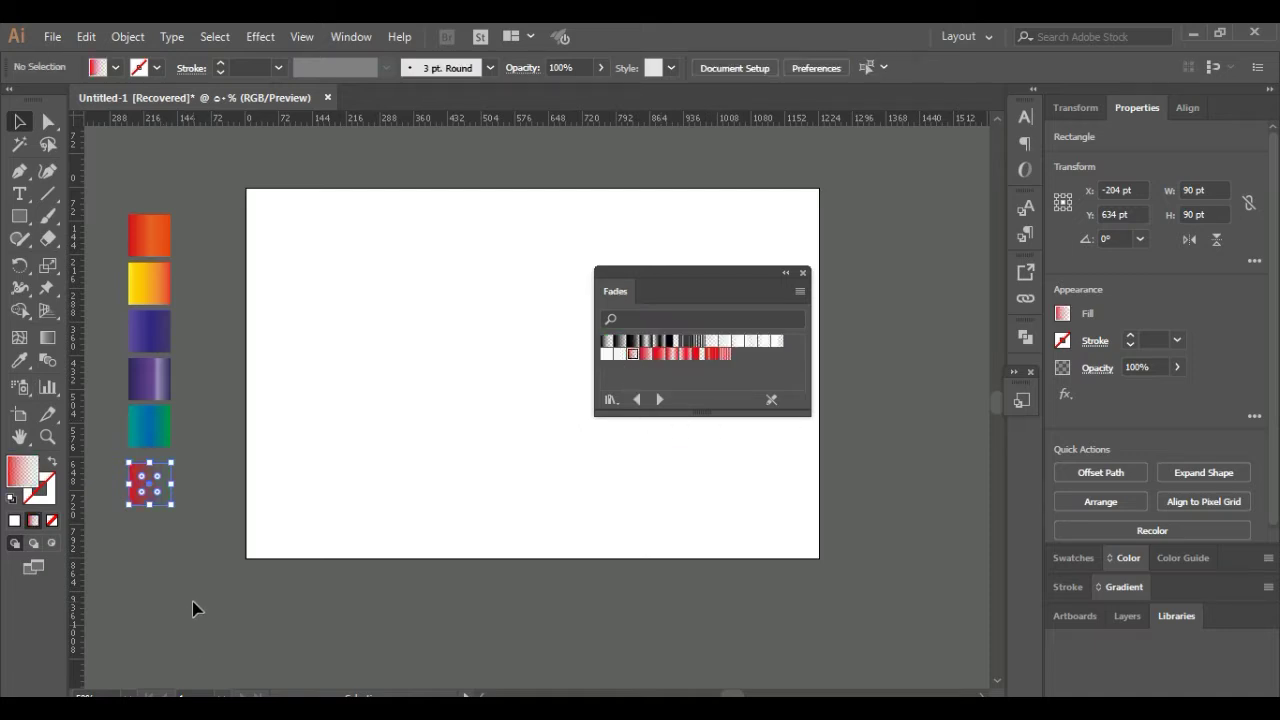
click(152, 504)
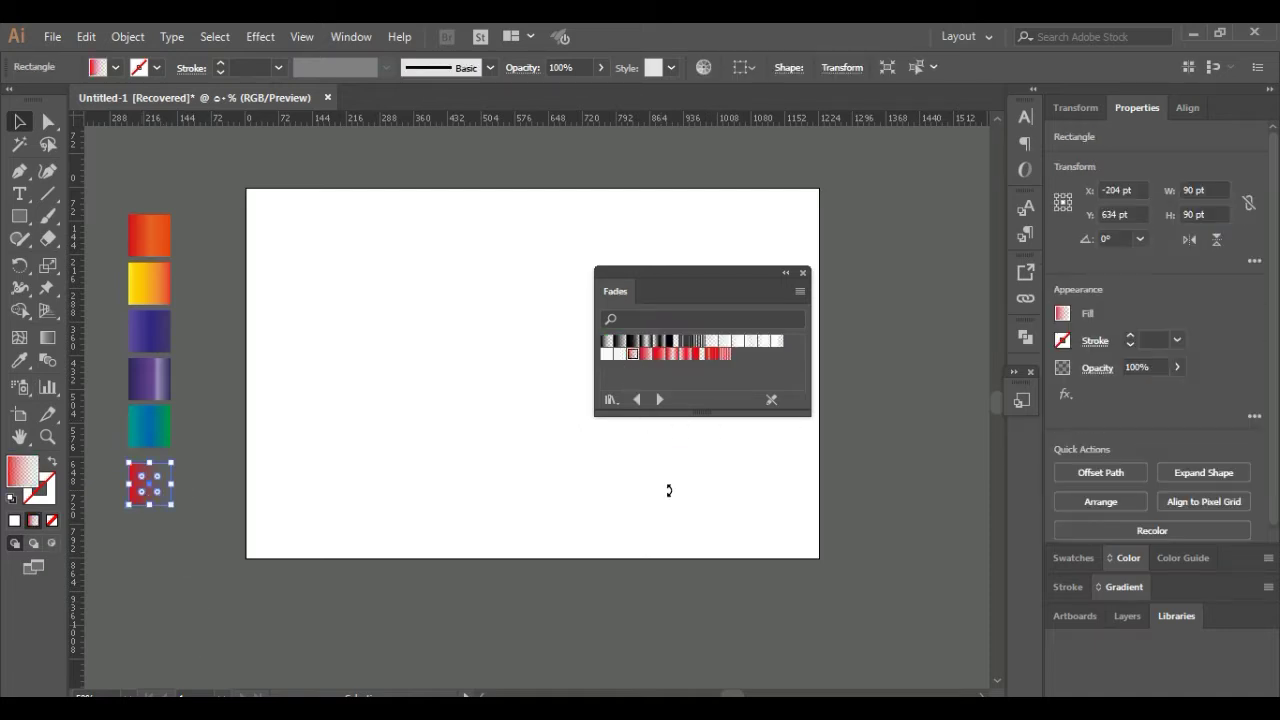
Set the square's gradient stops to black on the left and transparent white on the right
click(1120, 587)
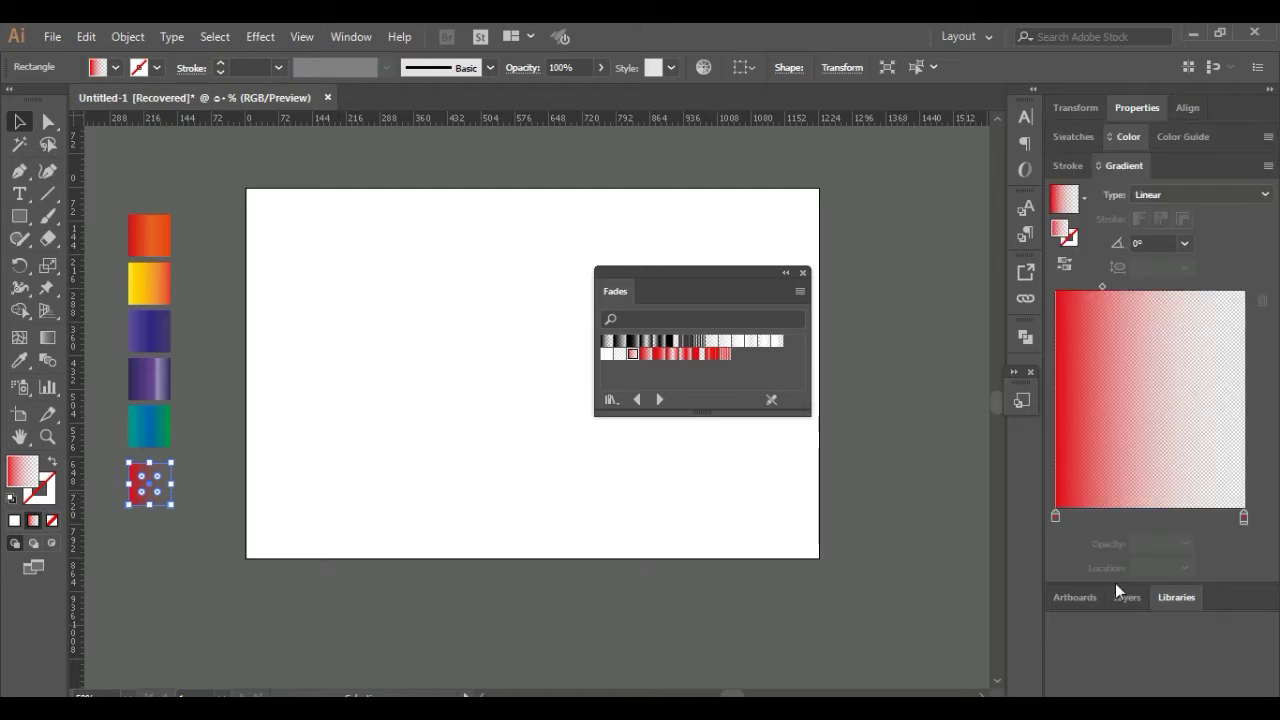
double_click(1056, 516)
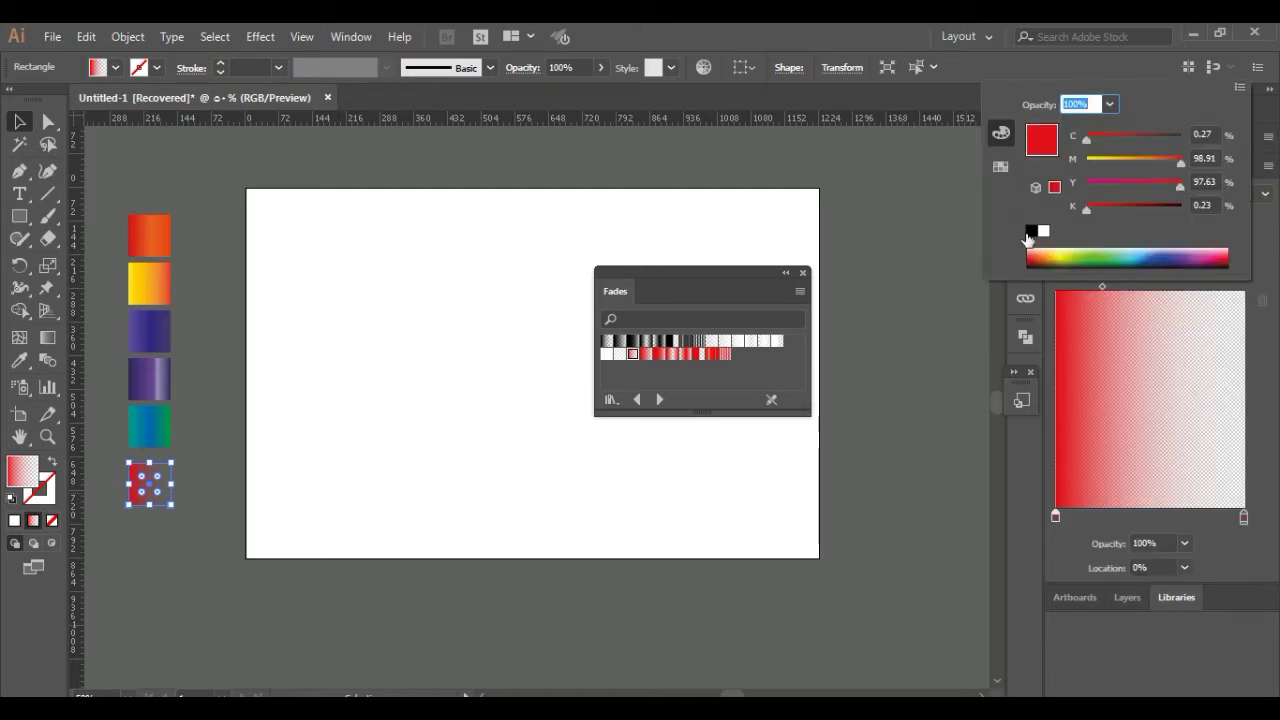
click(1030, 233)
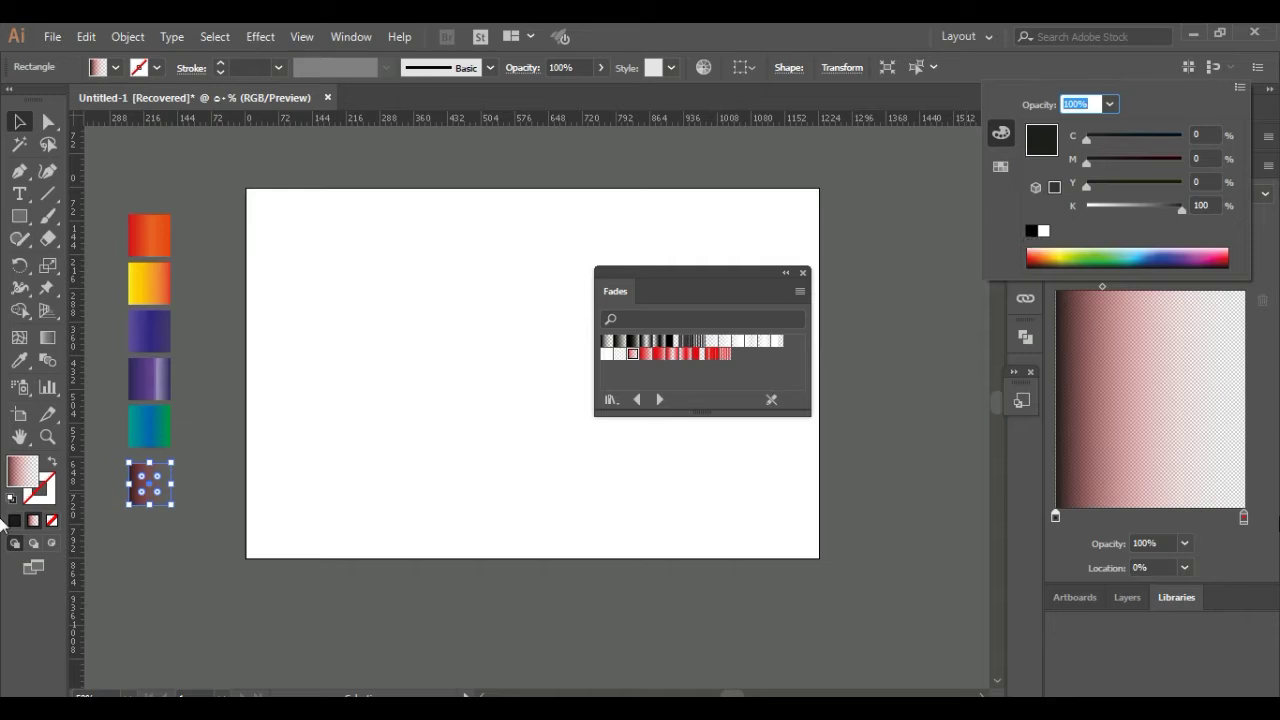
double_click(1244, 518)
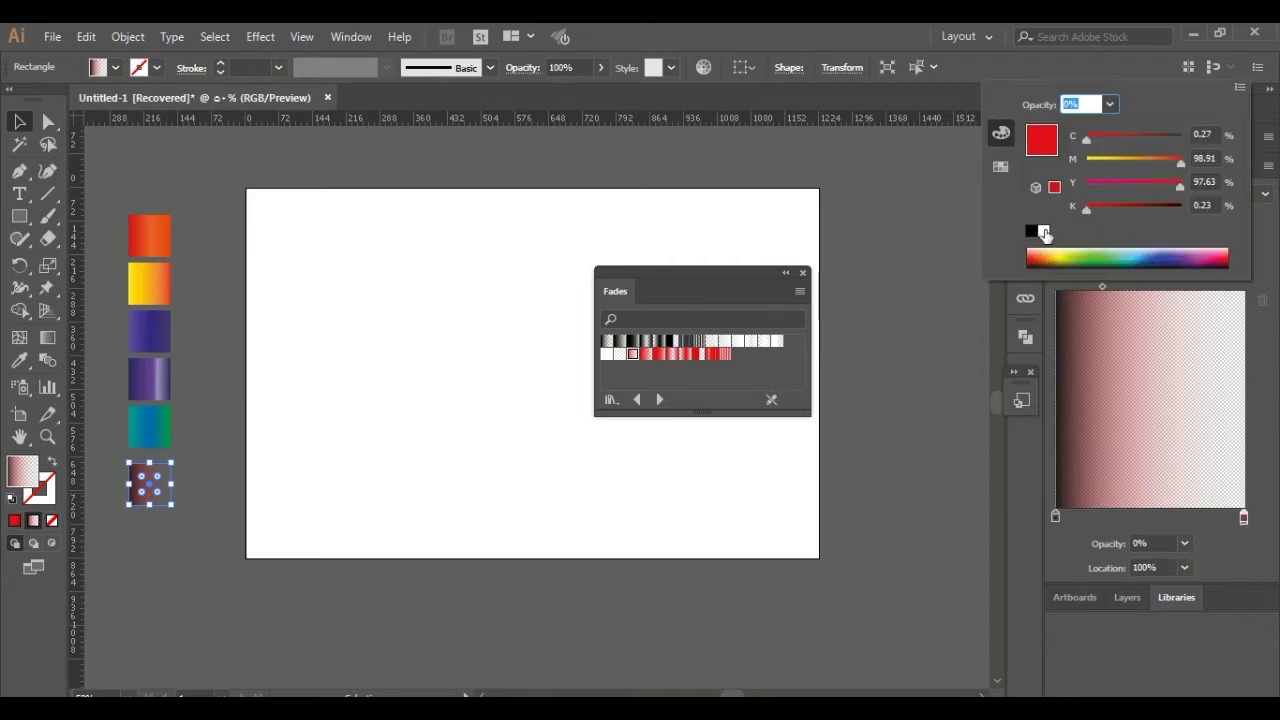
click(1044, 232)
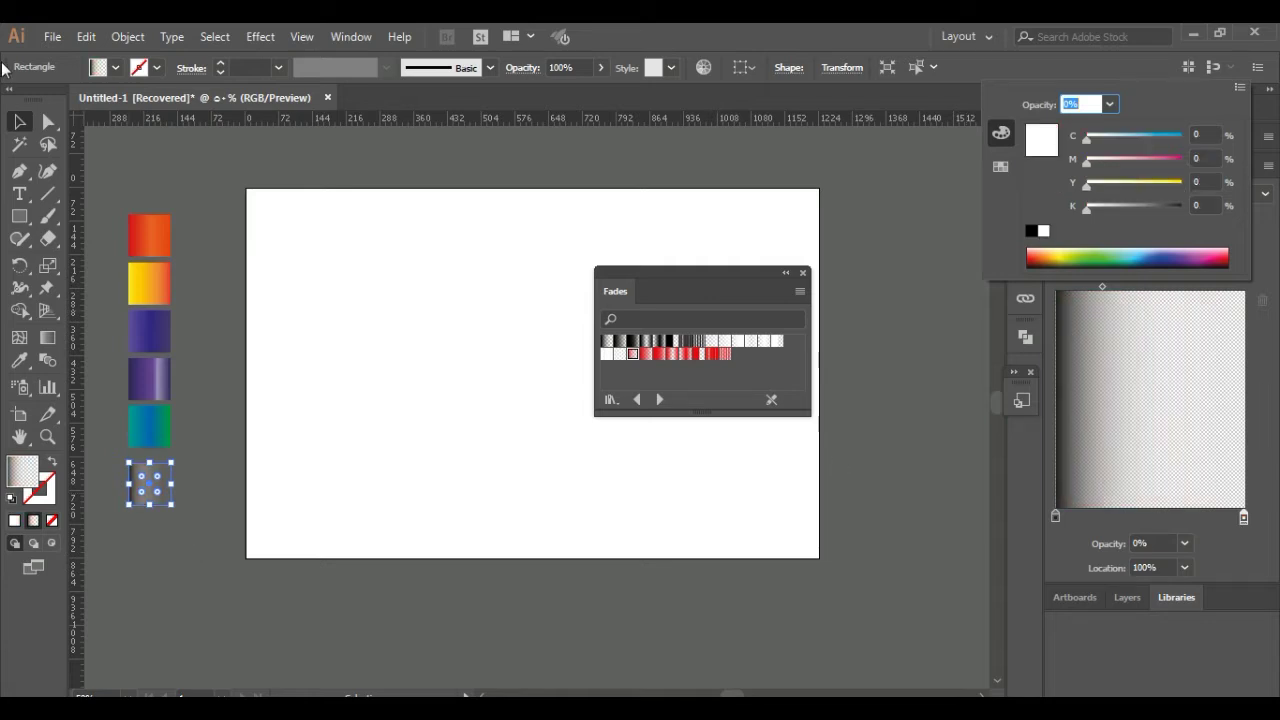
click(179, 593)
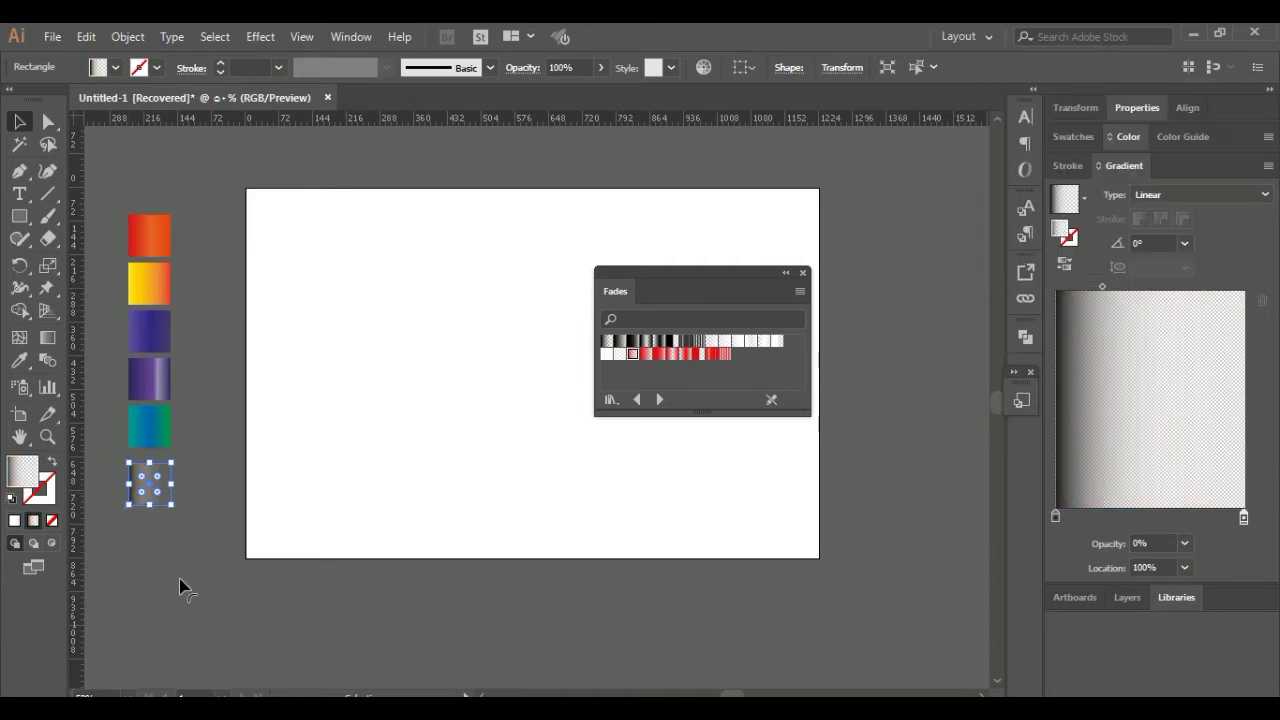
Collapse the Fades library and move it off the artboard
click(786, 273)
drag(621, 274, 916, 184)
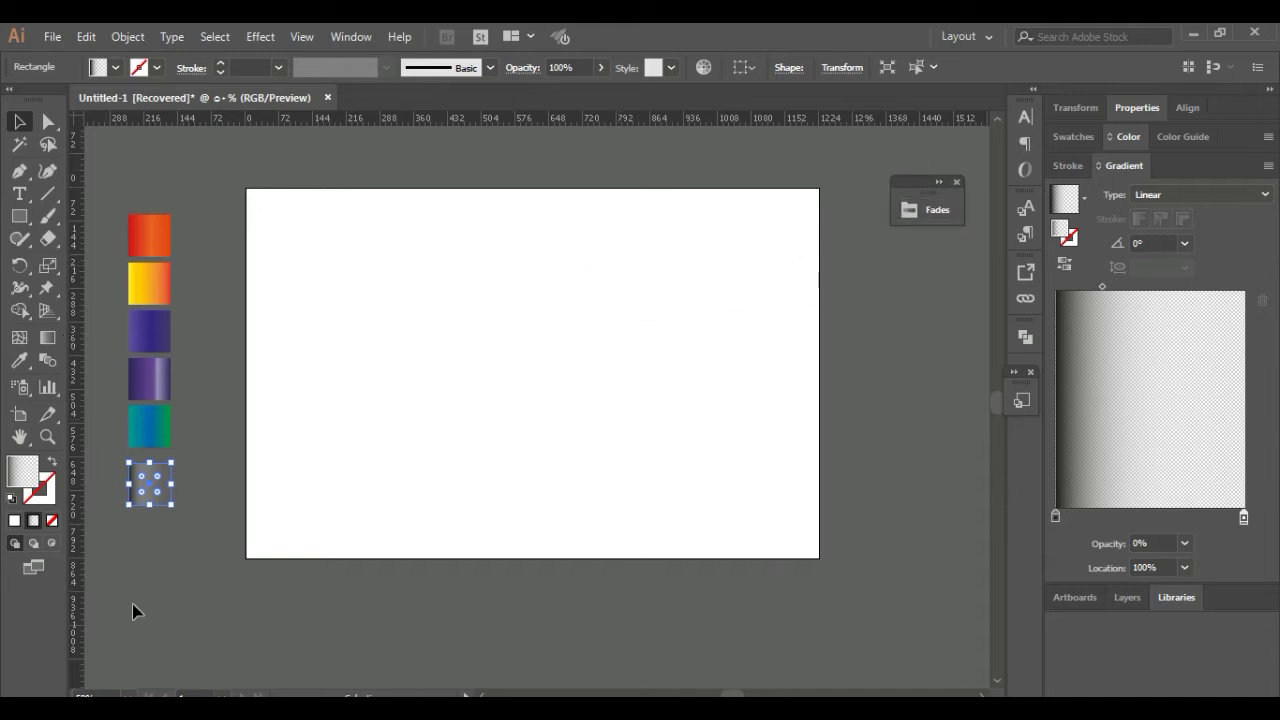
click(178, 571)
Draw a rectangle covering the artboard and give it the yellow-to-red gradient
click(19, 216)
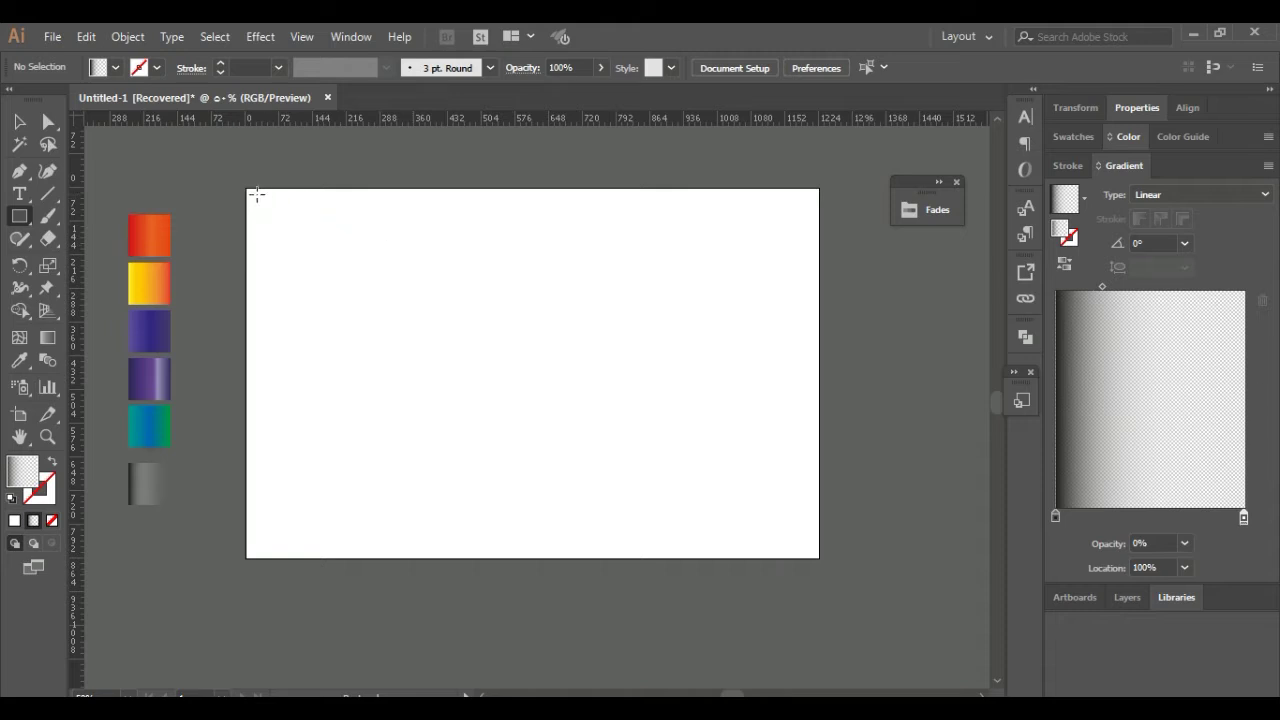
drag(246, 189, 812, 558)
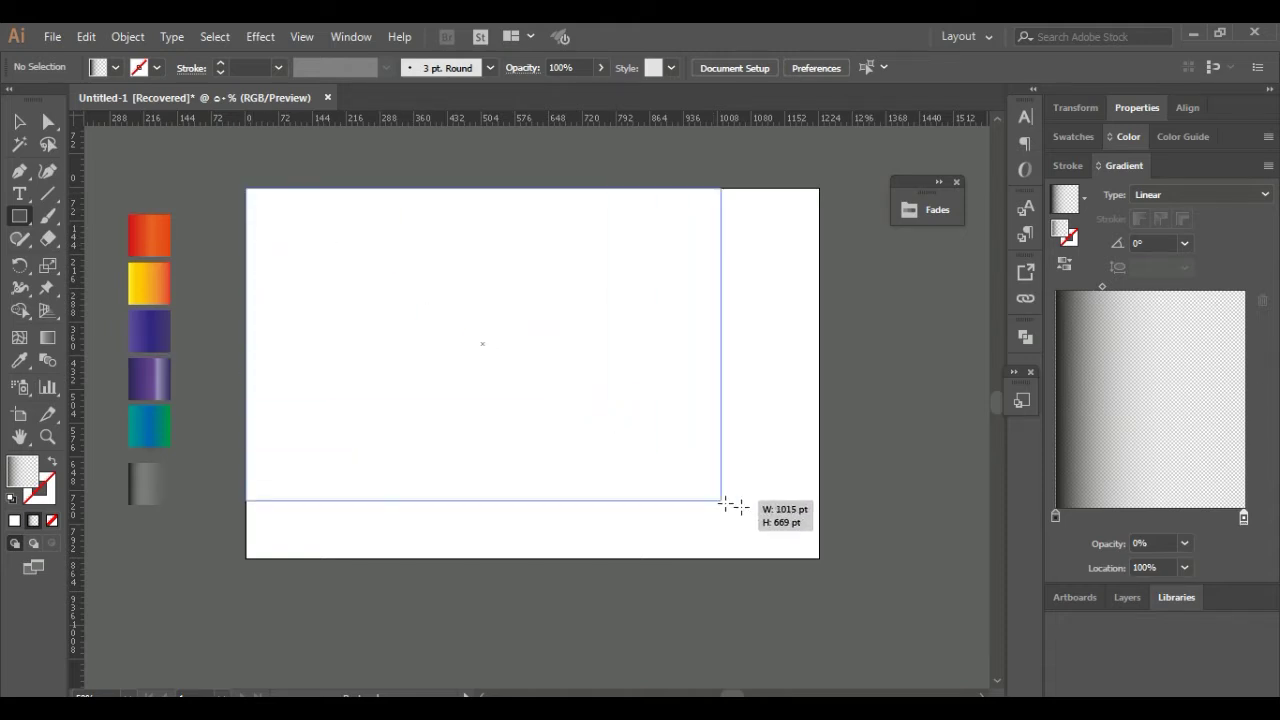
drag(812, 558, 819, 557)
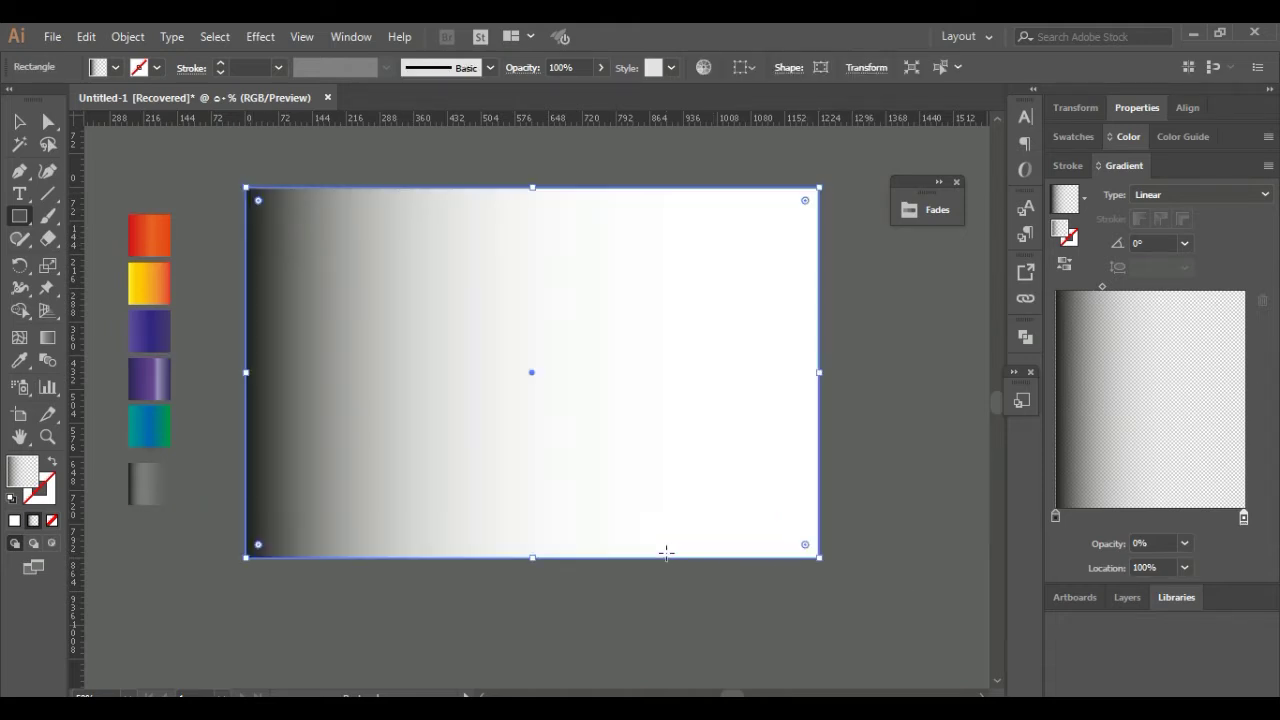
click(19, 360)
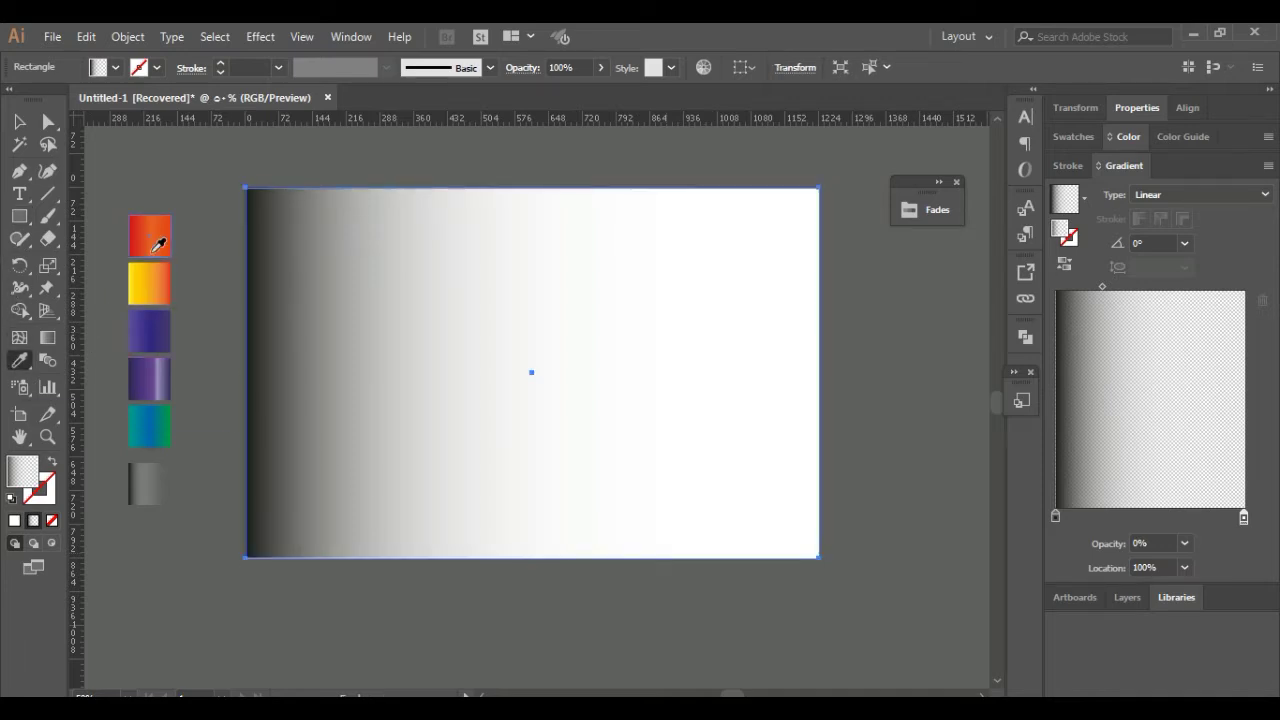
click(162, 290)
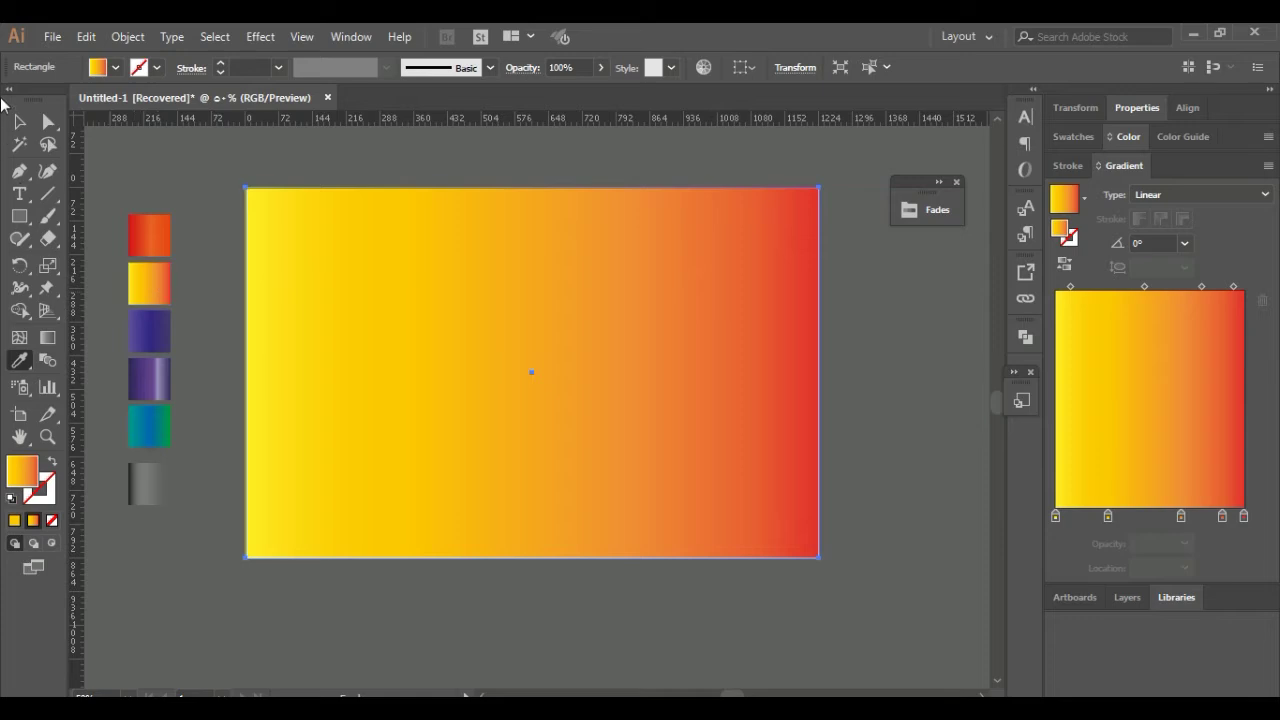
click(14, 121)
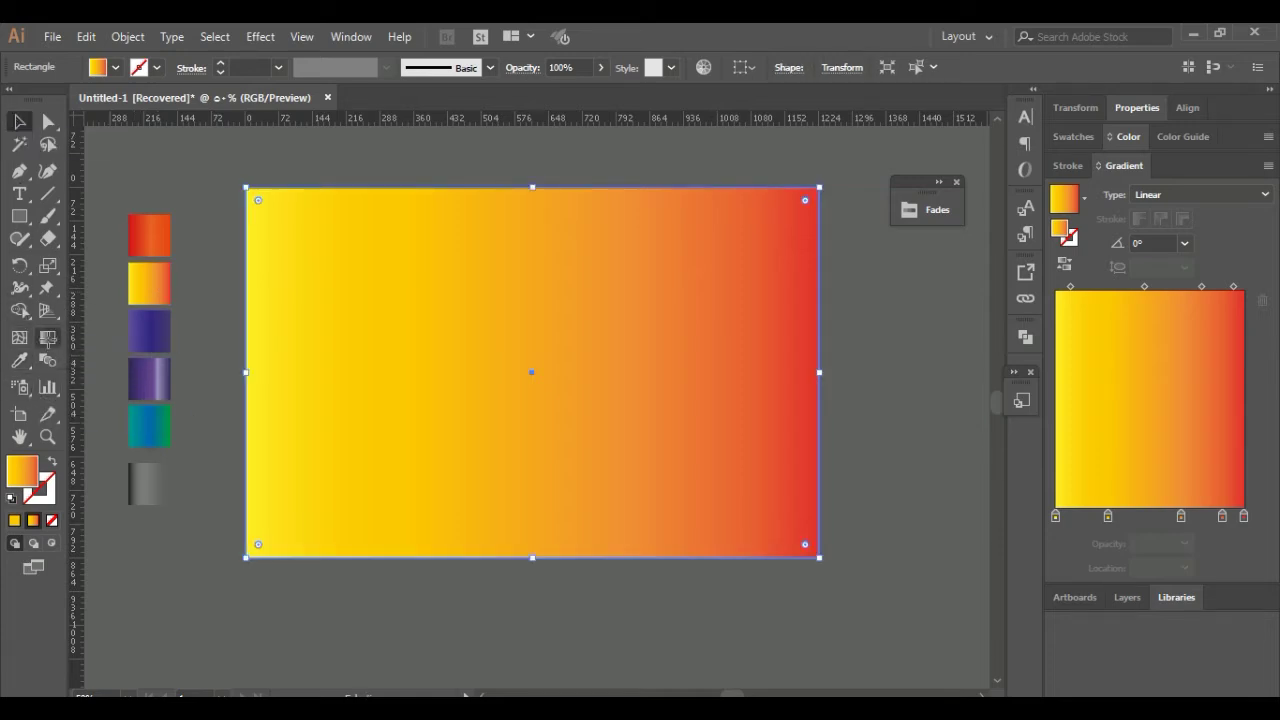
Angle the gradient at -148.6° so red sits bottom-left and yellow top-right
click(47, 337)
drag(797, 211, 235, 553)
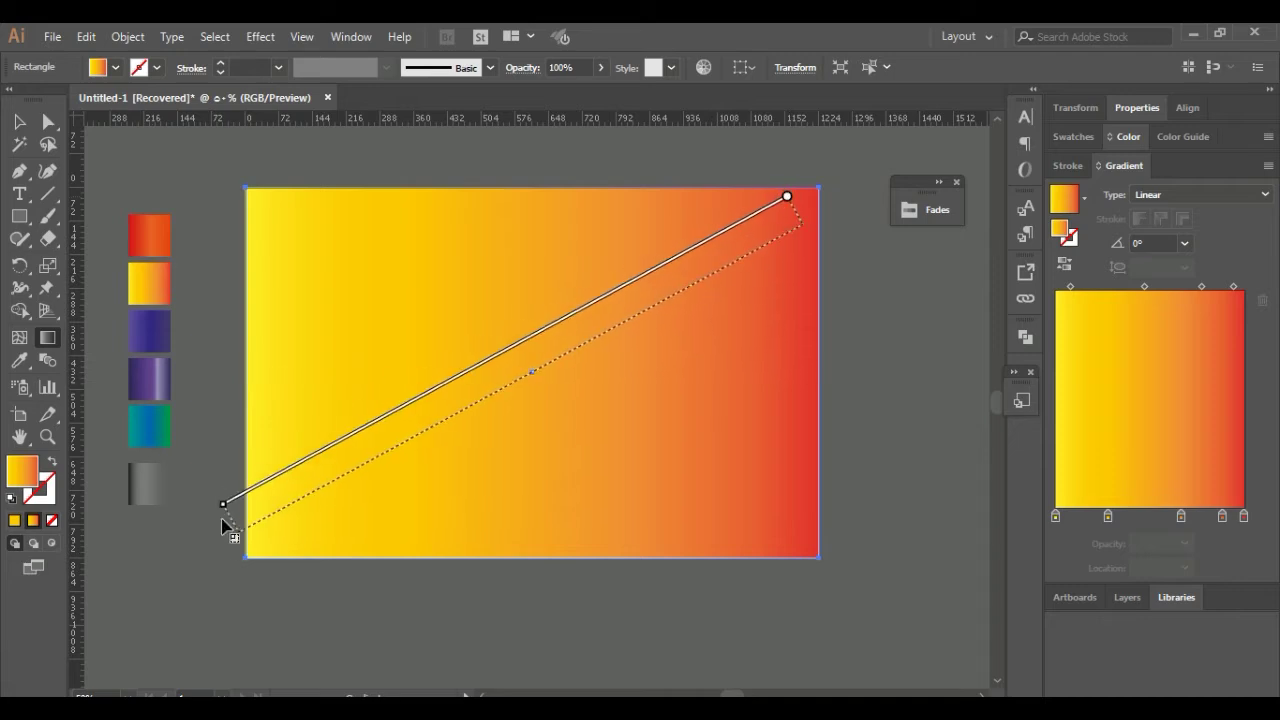
drag(446, 428, 567, 452)
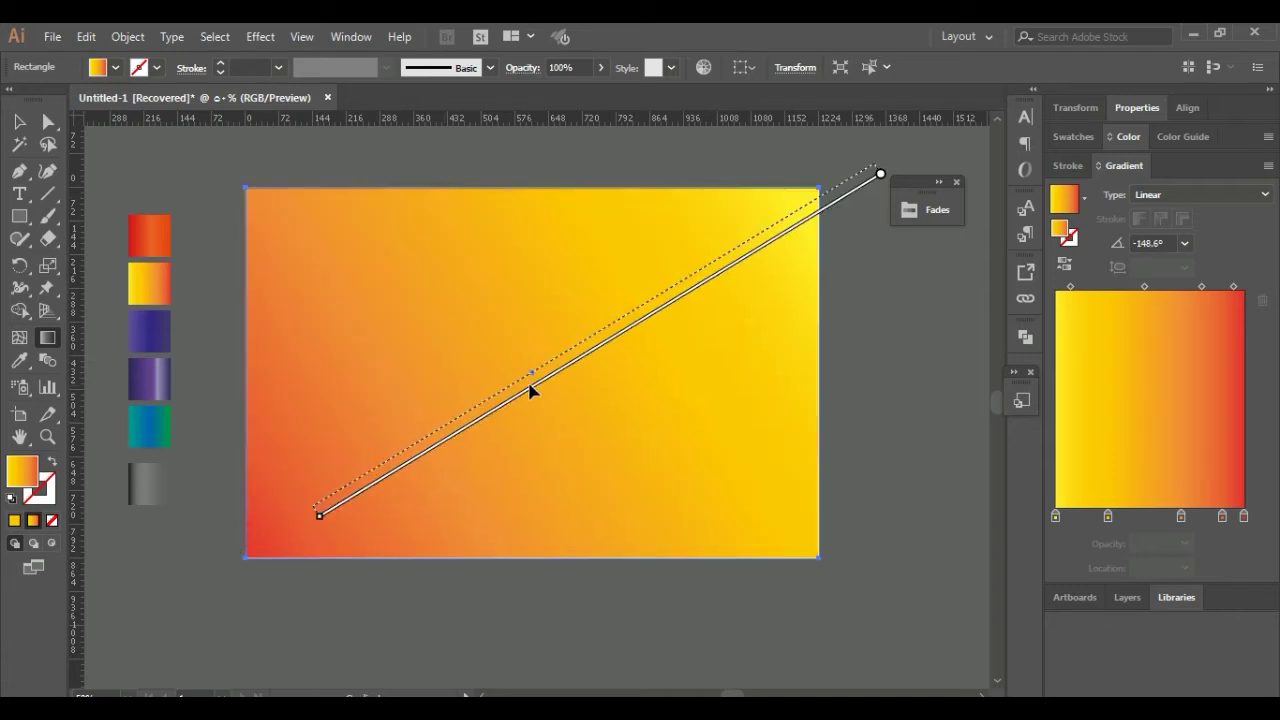
key(ctrl+z)
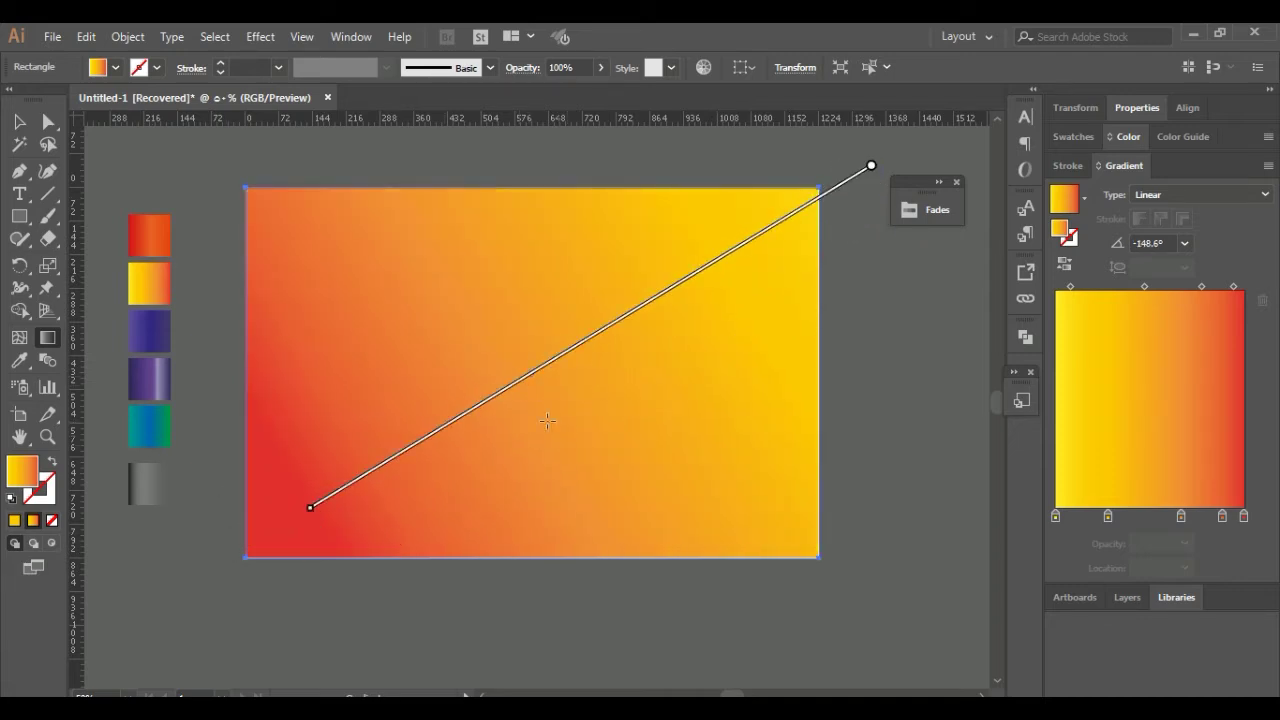
key(v)
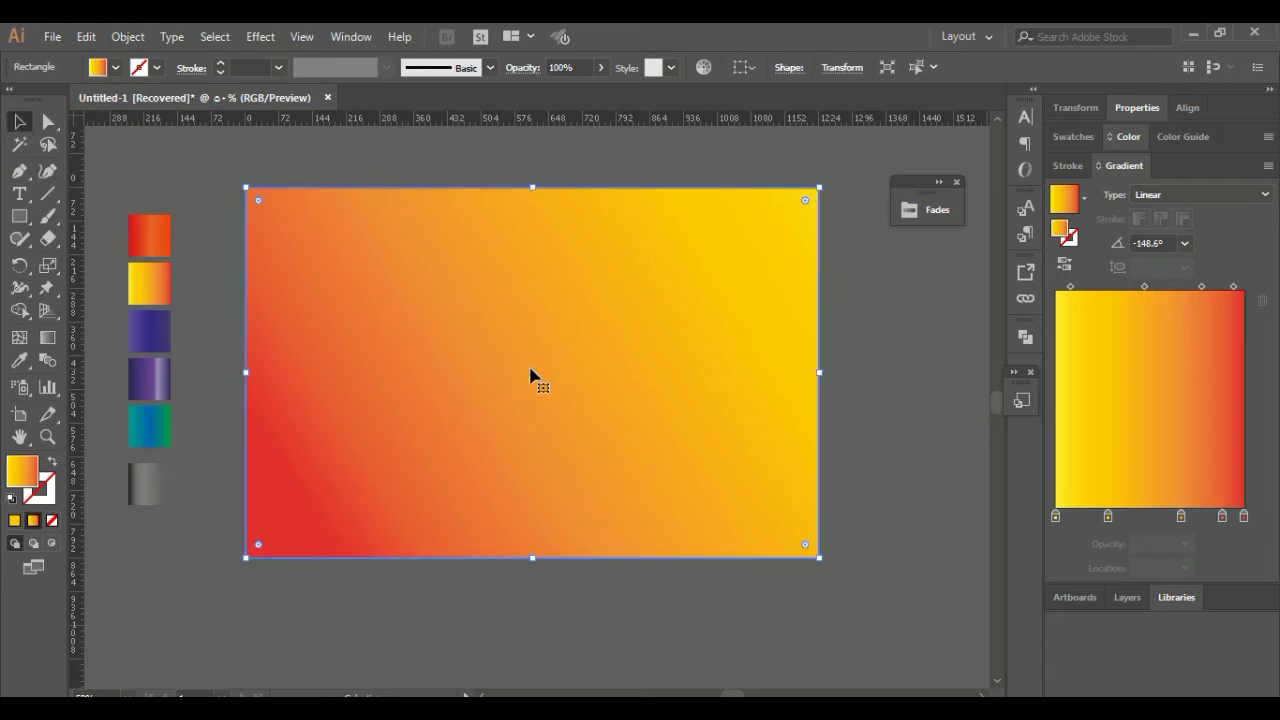
click(17, 241)
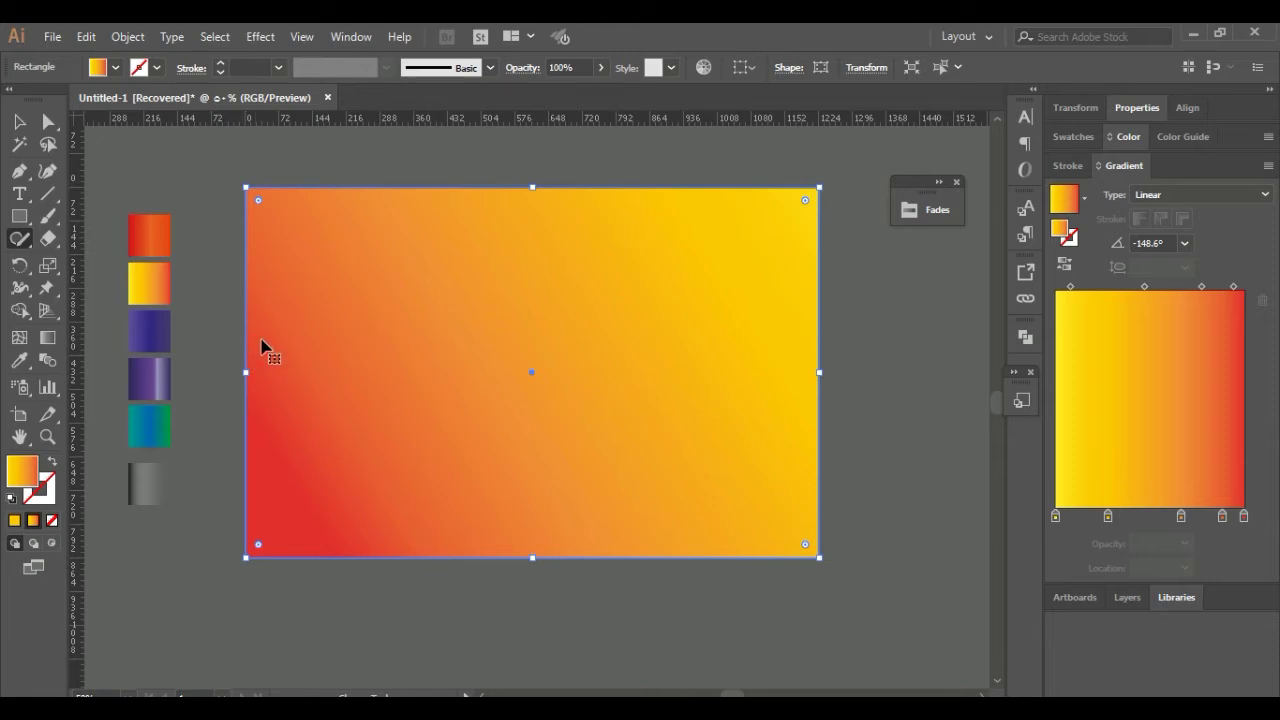
click(1135, 603)
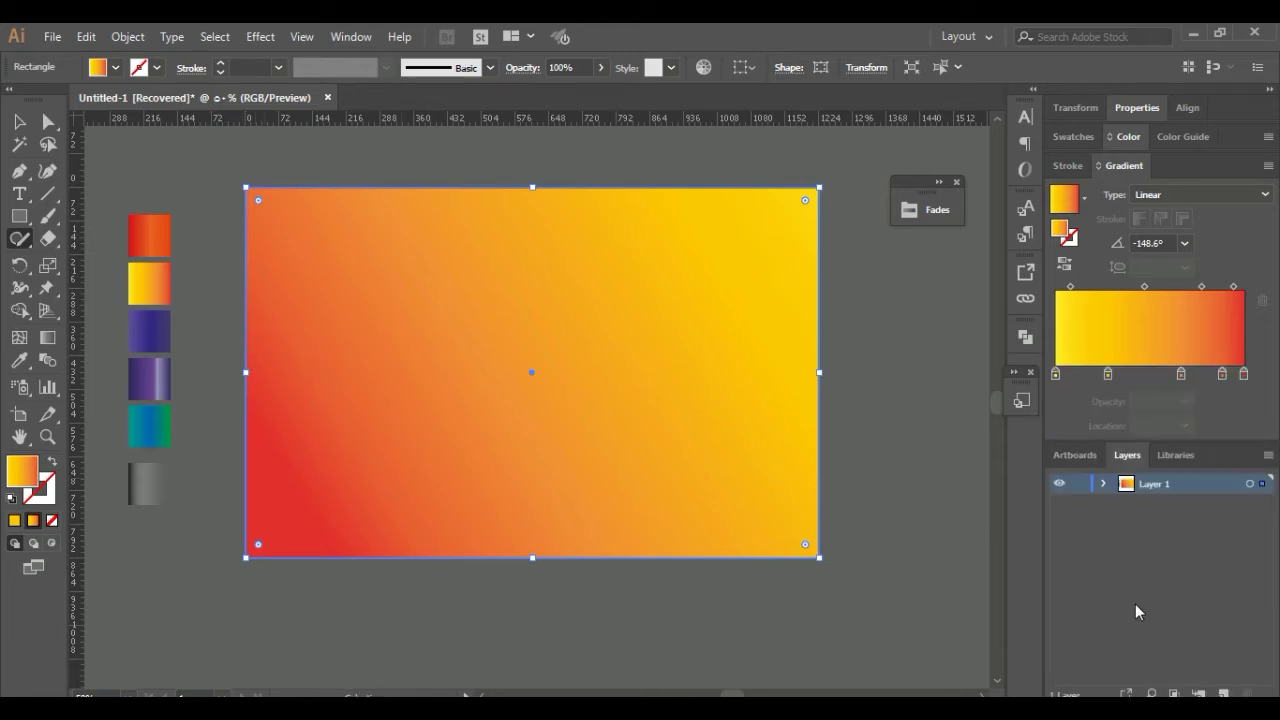
Add a new layer, undo an accidental move, and lock the gradient background rectangle via Object > Lock
click(1224, 692)
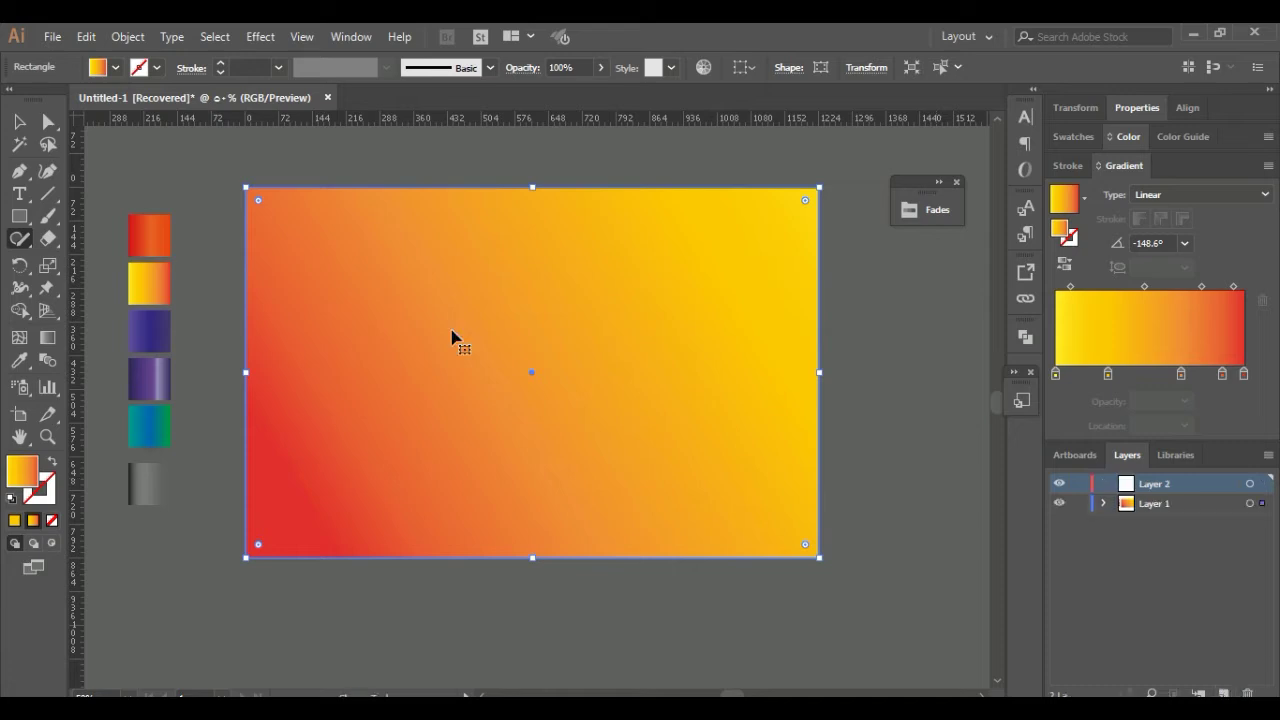
click(21, 244)
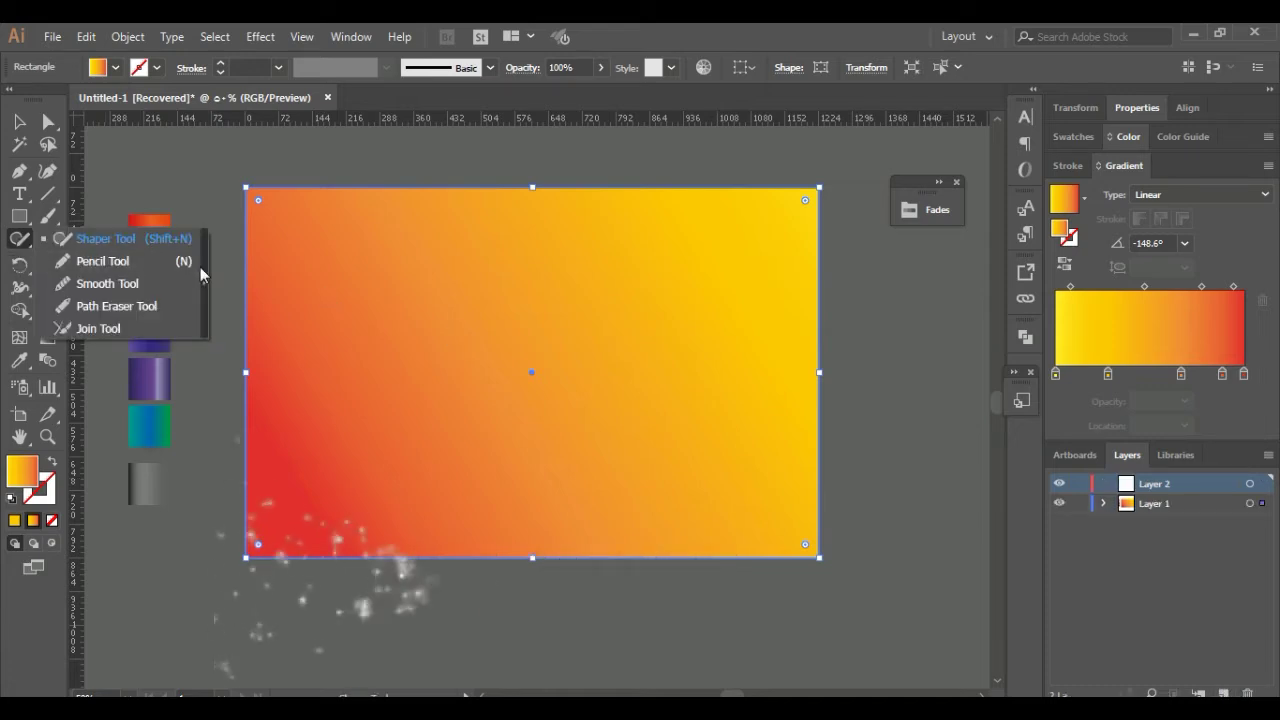
drag(332, 316, 378, 340)
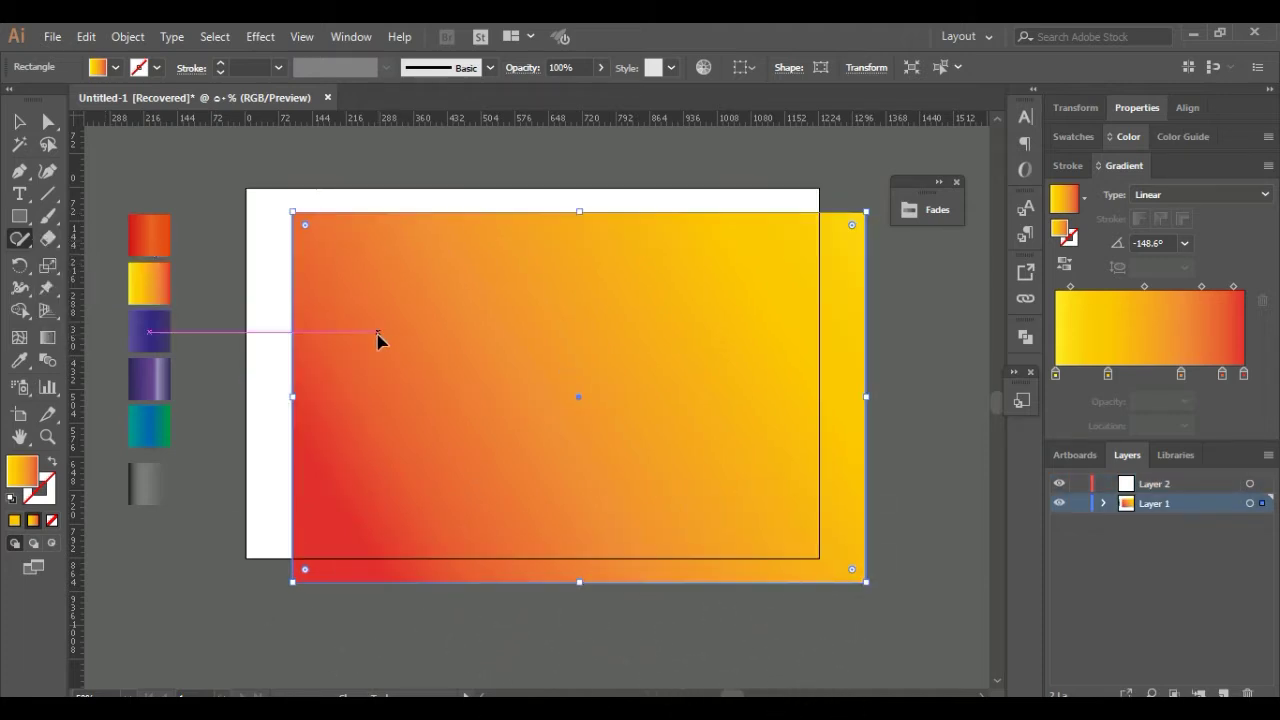
key(ctrl+z)
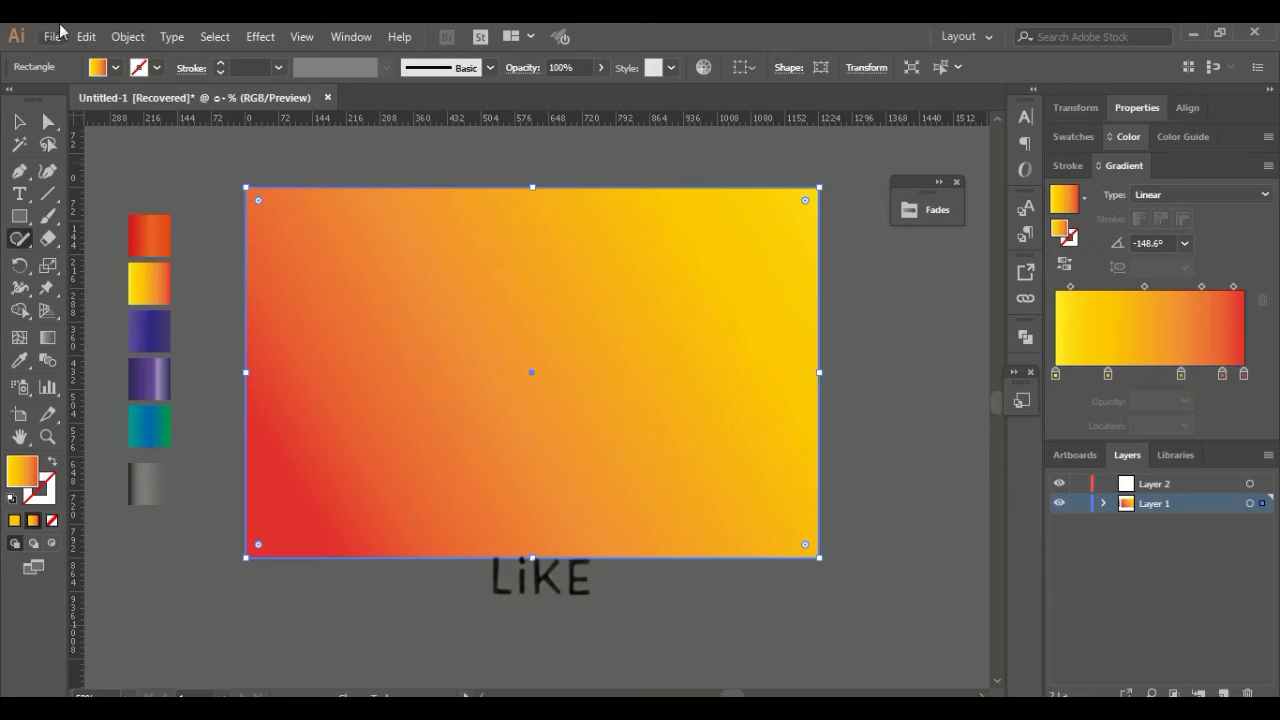
click(127, 36)
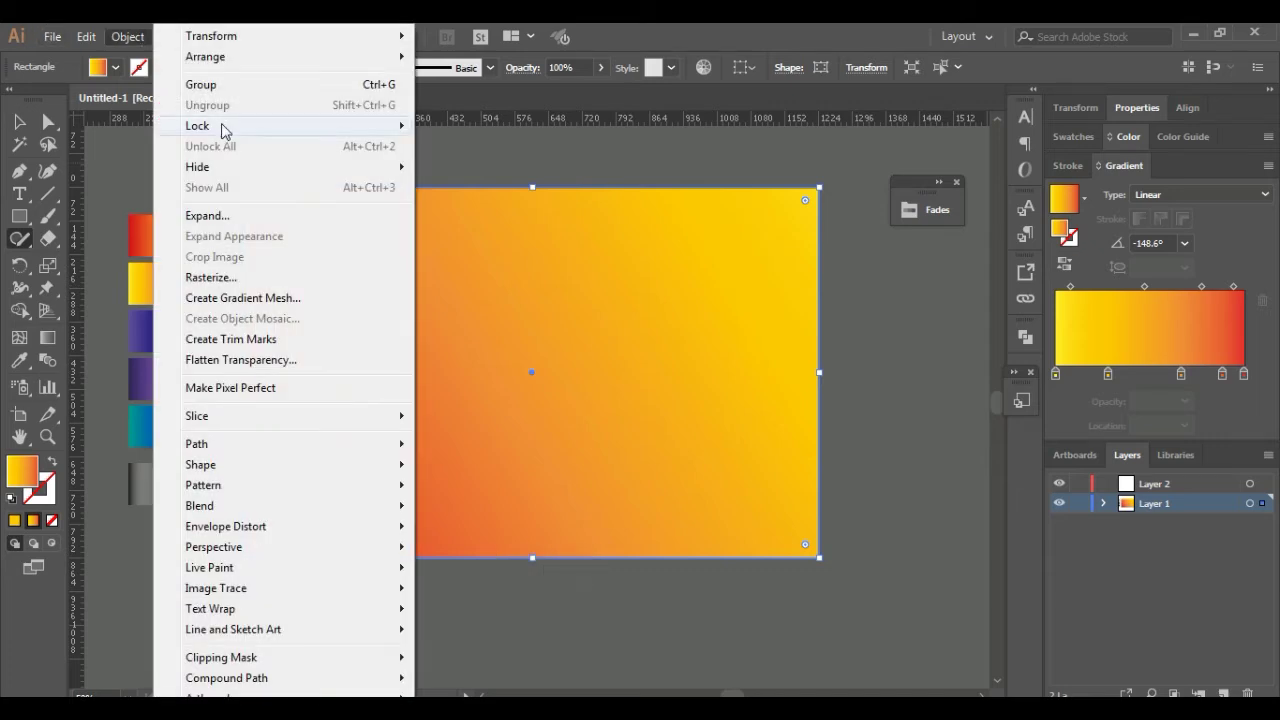
click(509, 131)
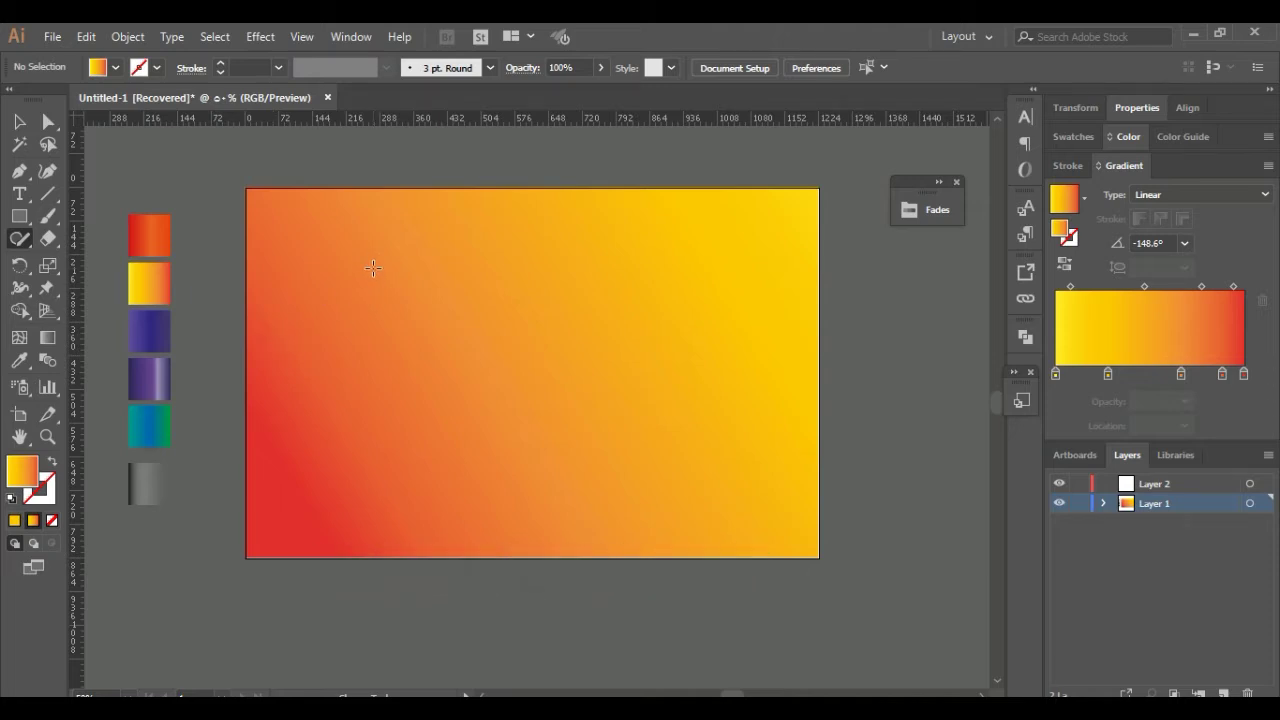
Sketch a circle in the artboard's upper left and sample the red gradient swatch
drag(315, 347, 393, 353)
drag(406, 292, 370, 259)
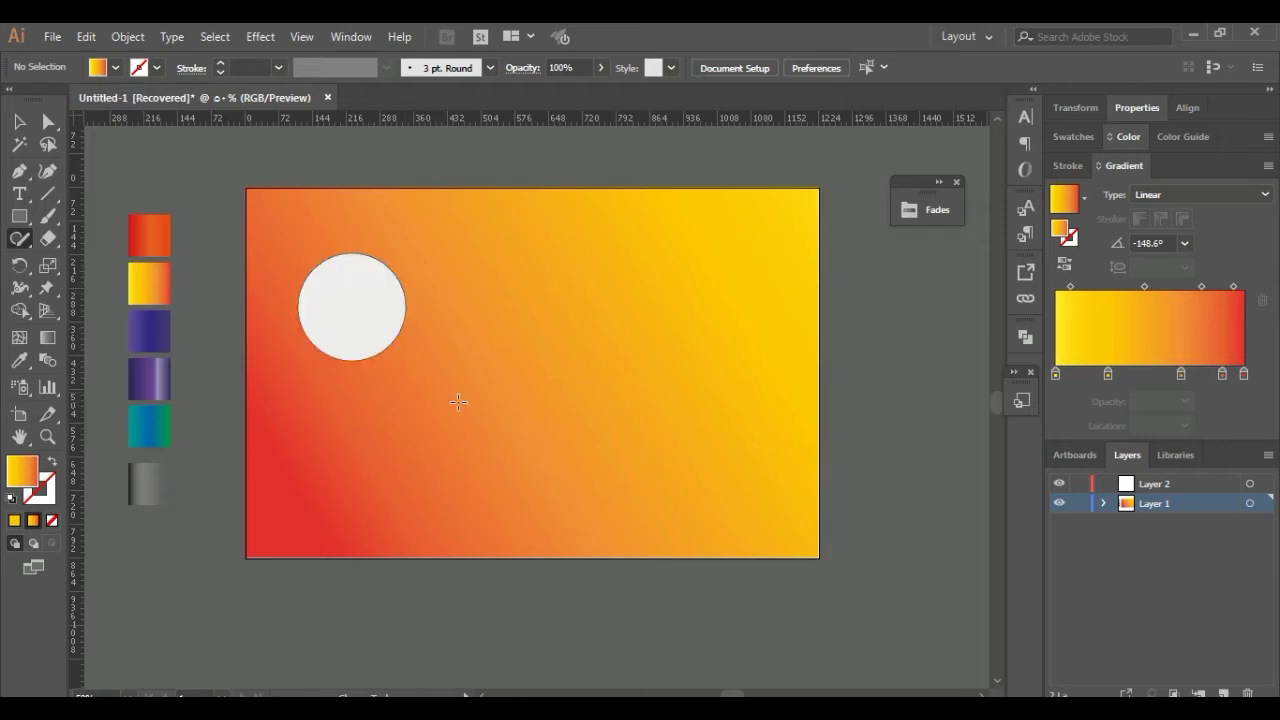
click(24, 127)
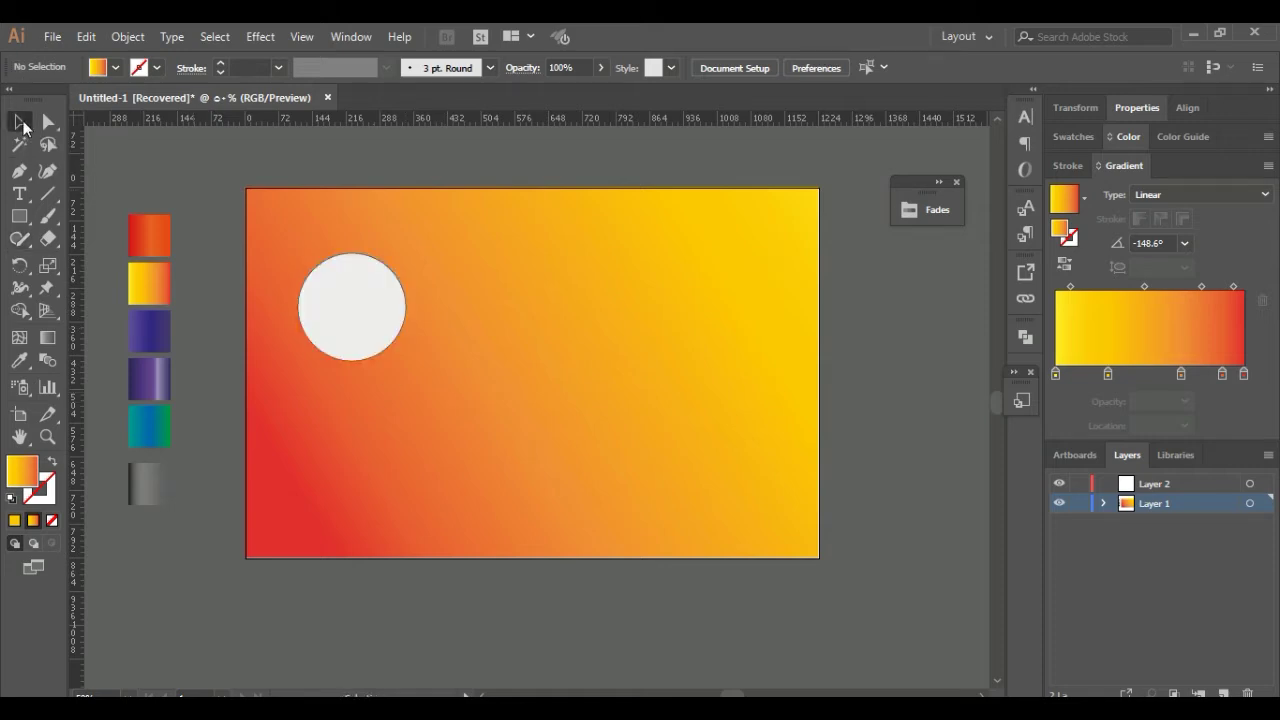
click(19, 361)
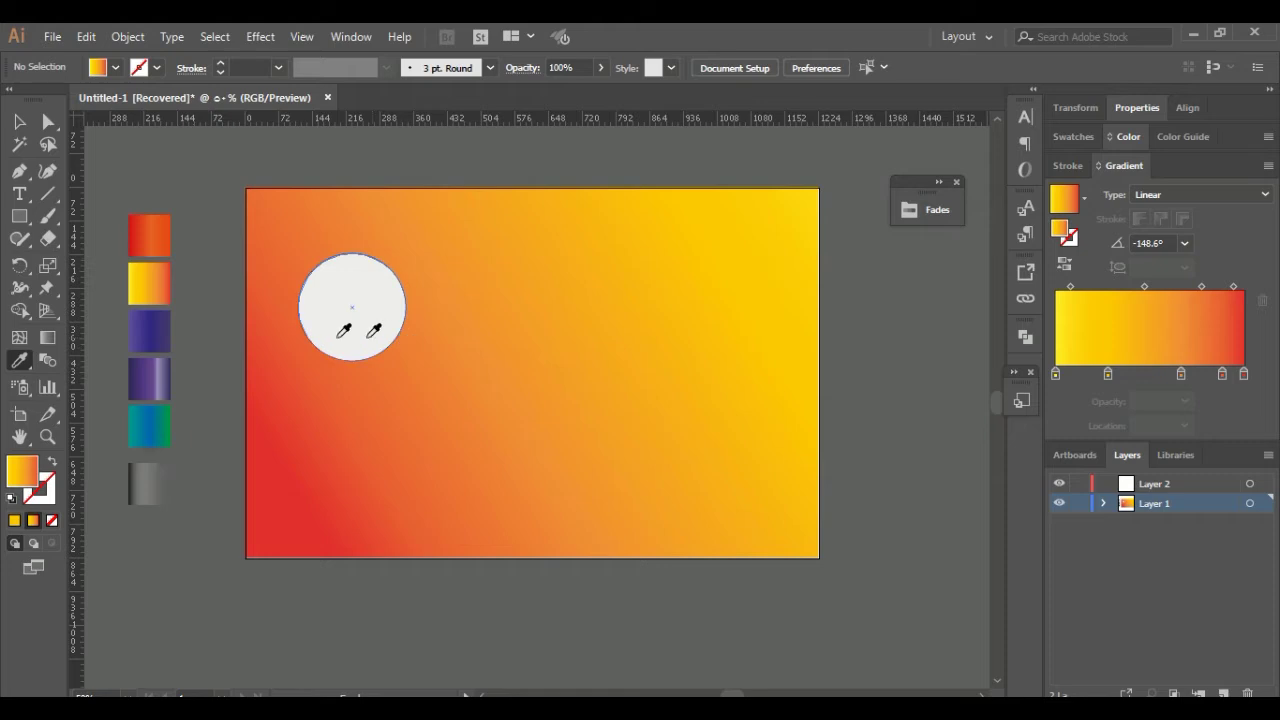
click(168, 242)
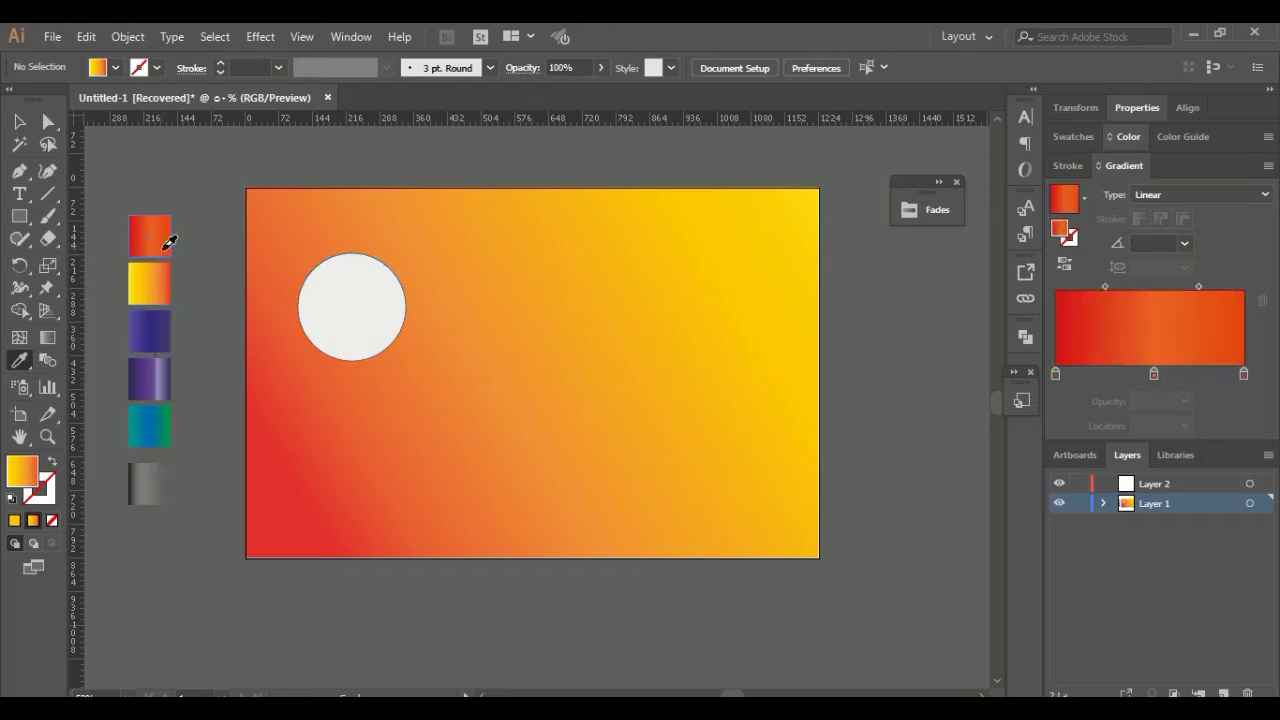
Fill the selected white circle with the red gradient from the sample square
click(19, 122)
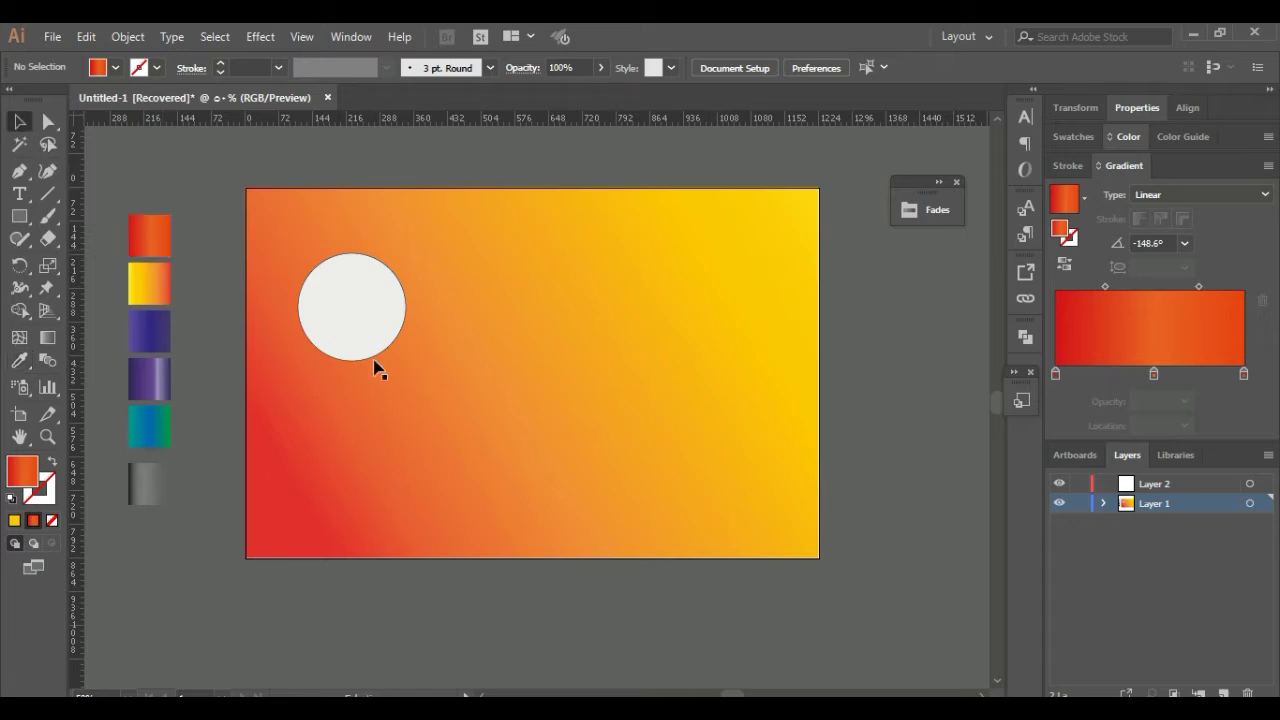
click(372, 344)
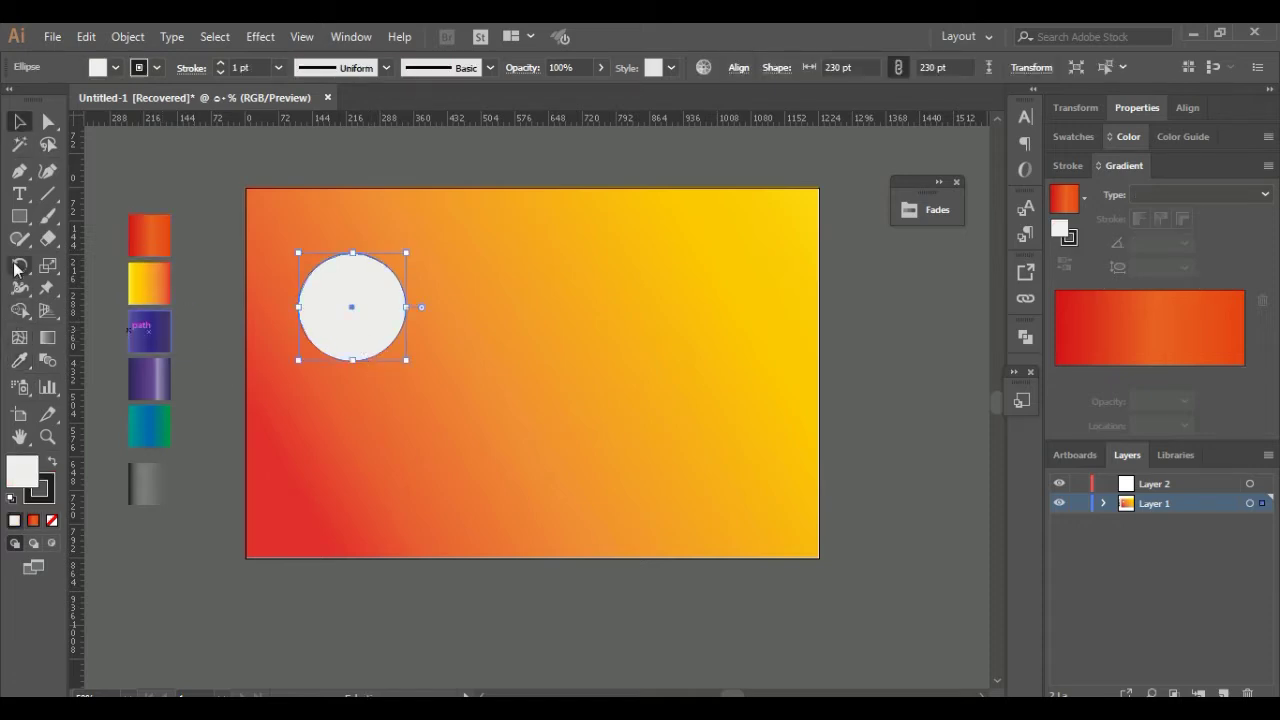
click(19, 362)
click(150, 237)
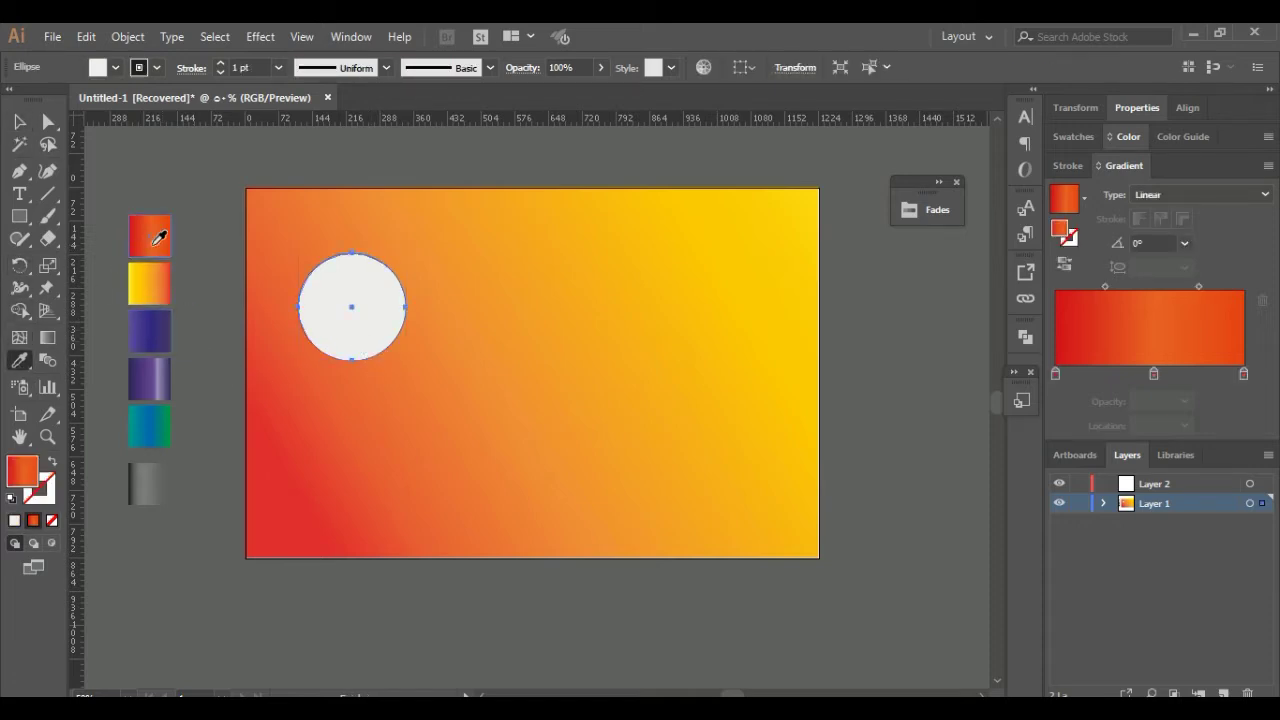
click(19, 122)
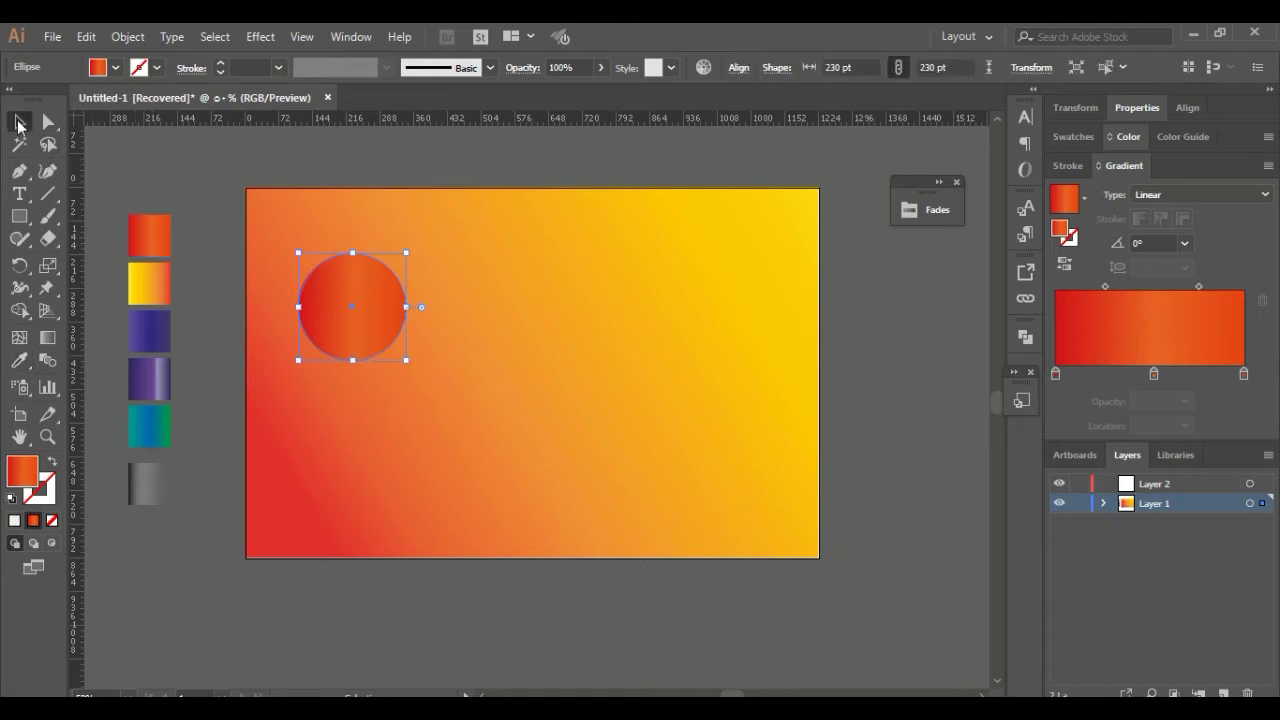
click(193, 573)
click(356, 325)
Shift the circle's gradient stops and midpoint toward red, reverse it, and redraw it from the centre
drag(1153, 373, 1127, 373)
drag(1162, 366, 1166, 368)
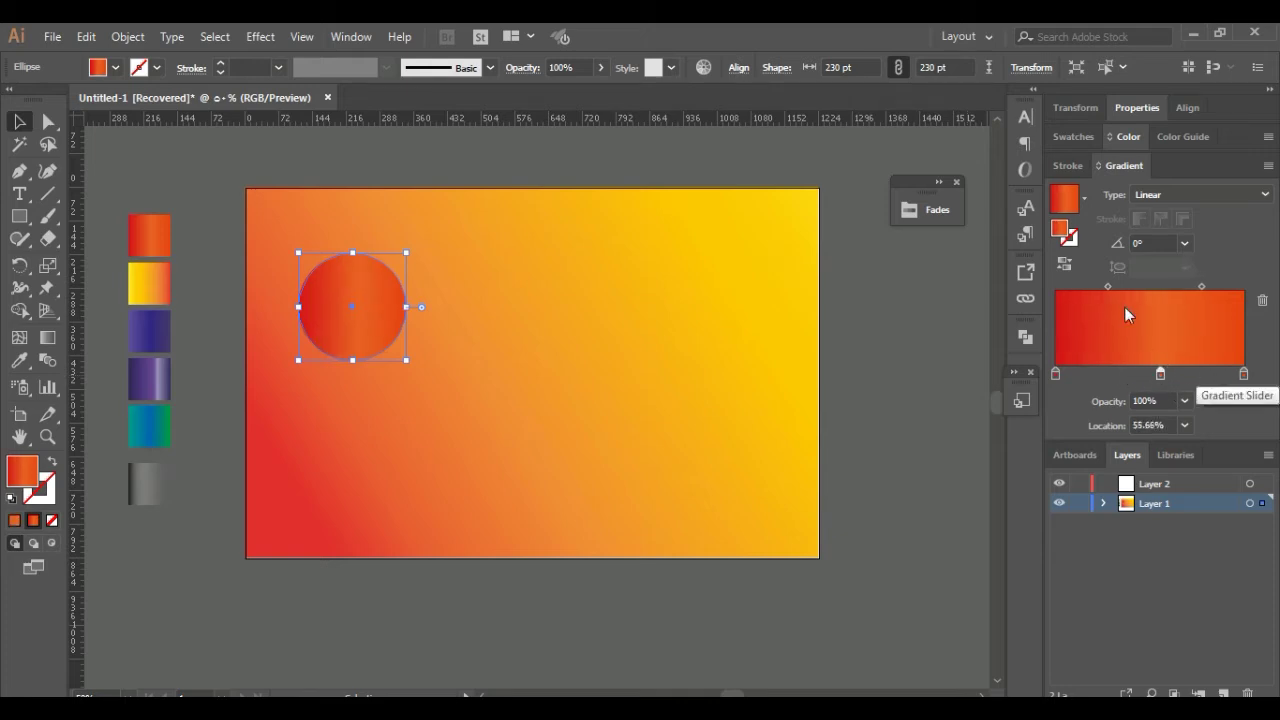
drag(1108, 285, 1076, 285)
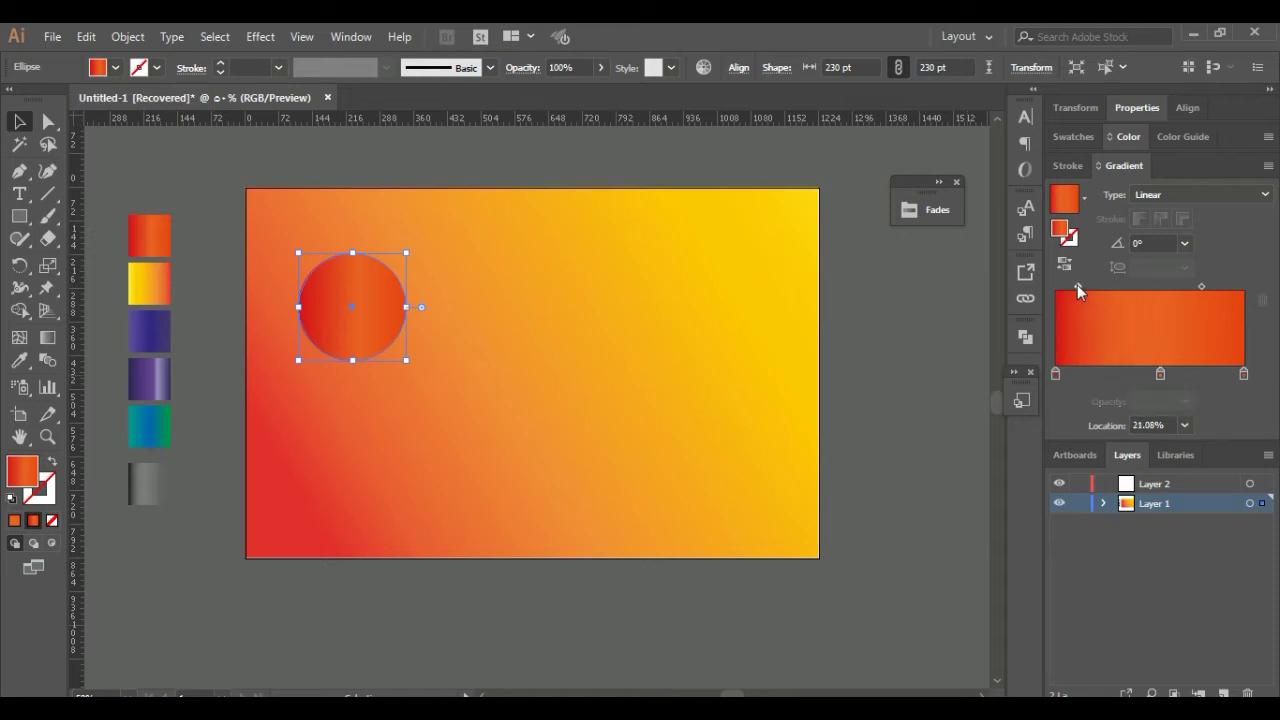
click(1066, 268)
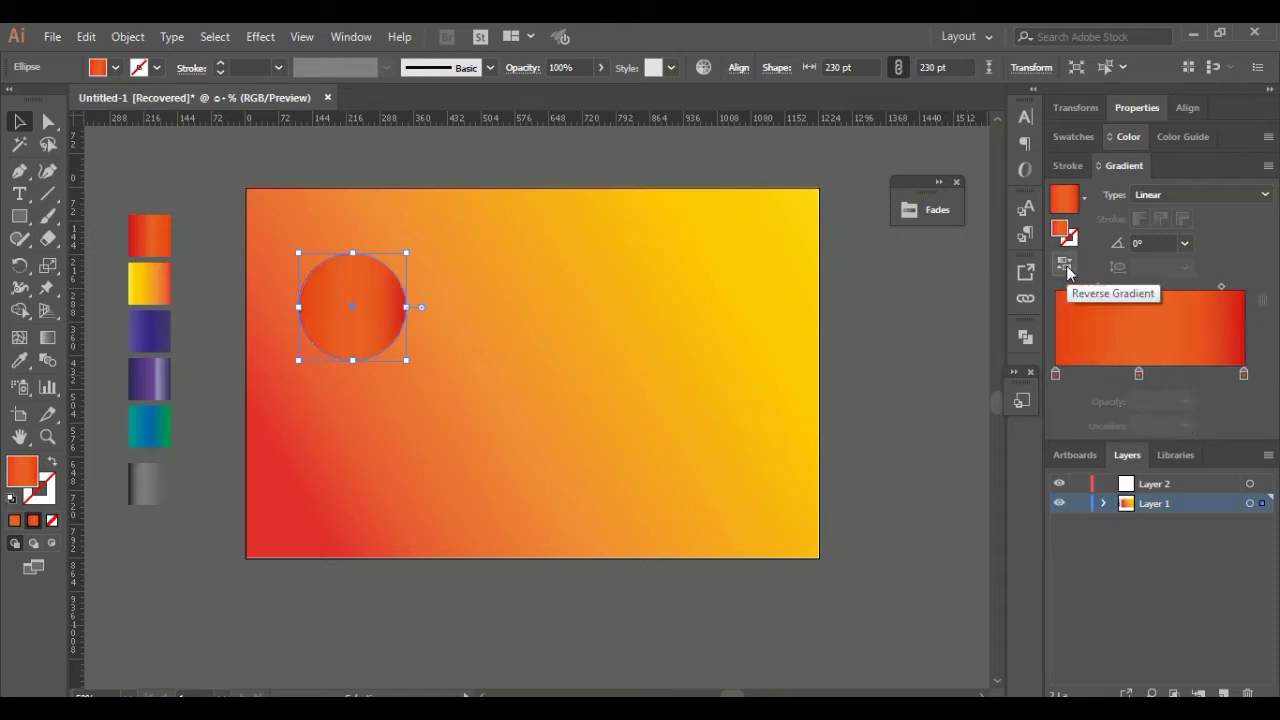
click(48, 342)
drag(362, 314, 400, 313)
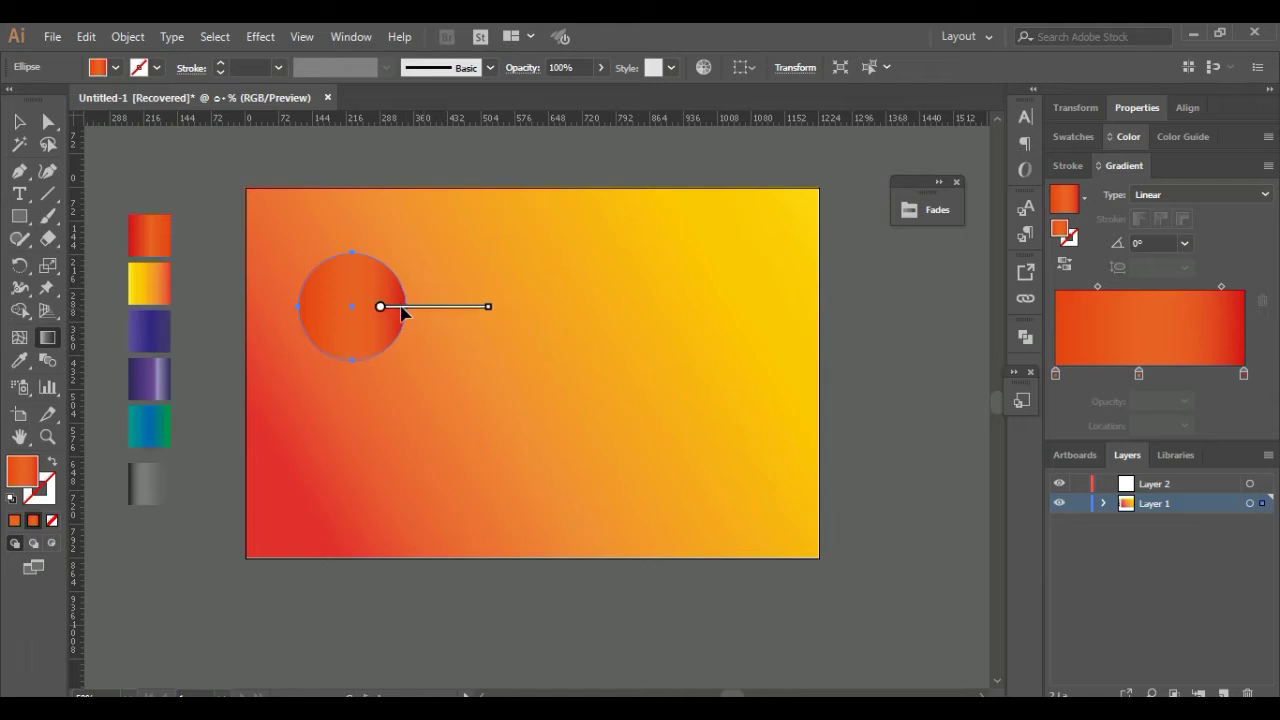
click(19, 121)
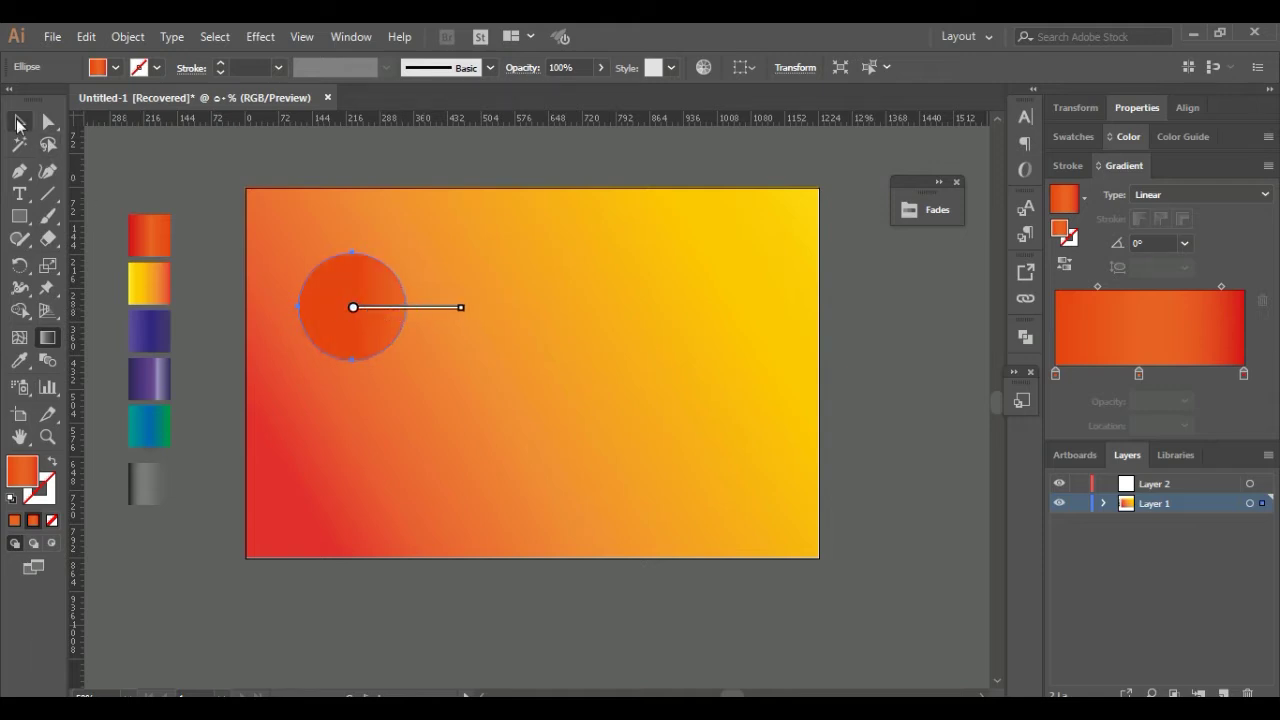
Try Screen and Multiply, then set the circle's blending mode to Overlay
click(527, 70)
click(377, 101)
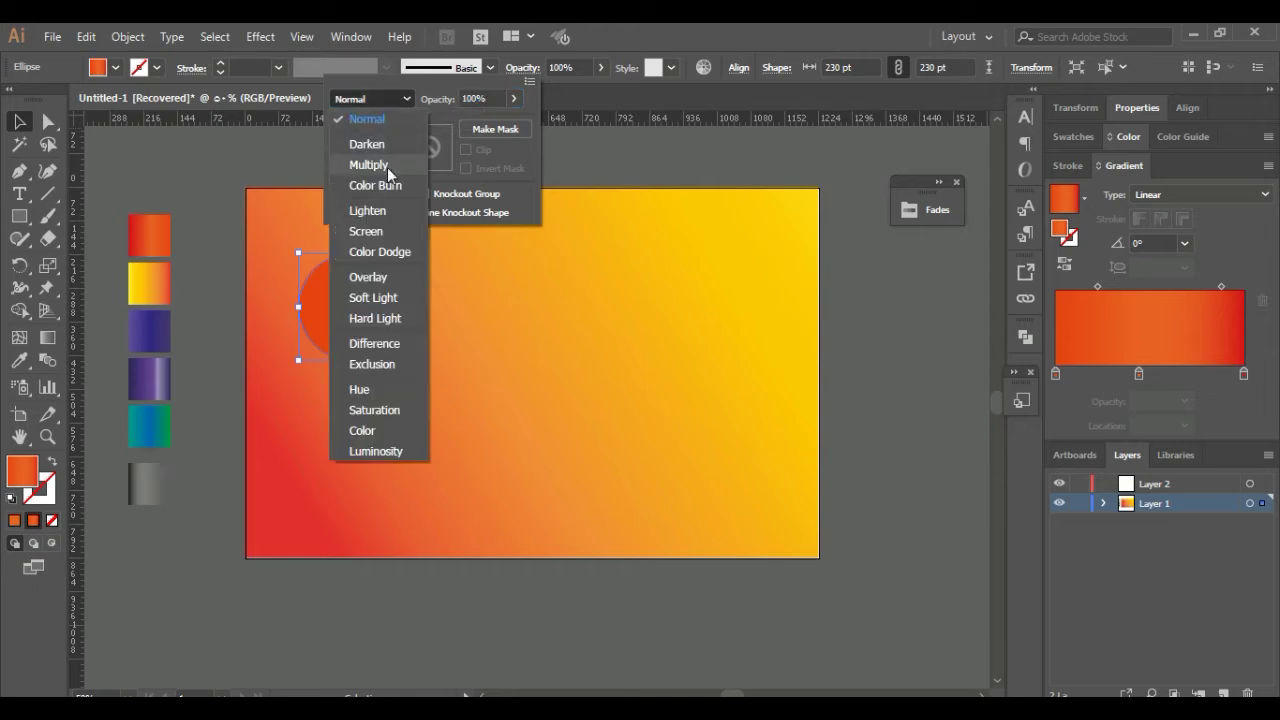
click(382, 230)
click(399, 101)
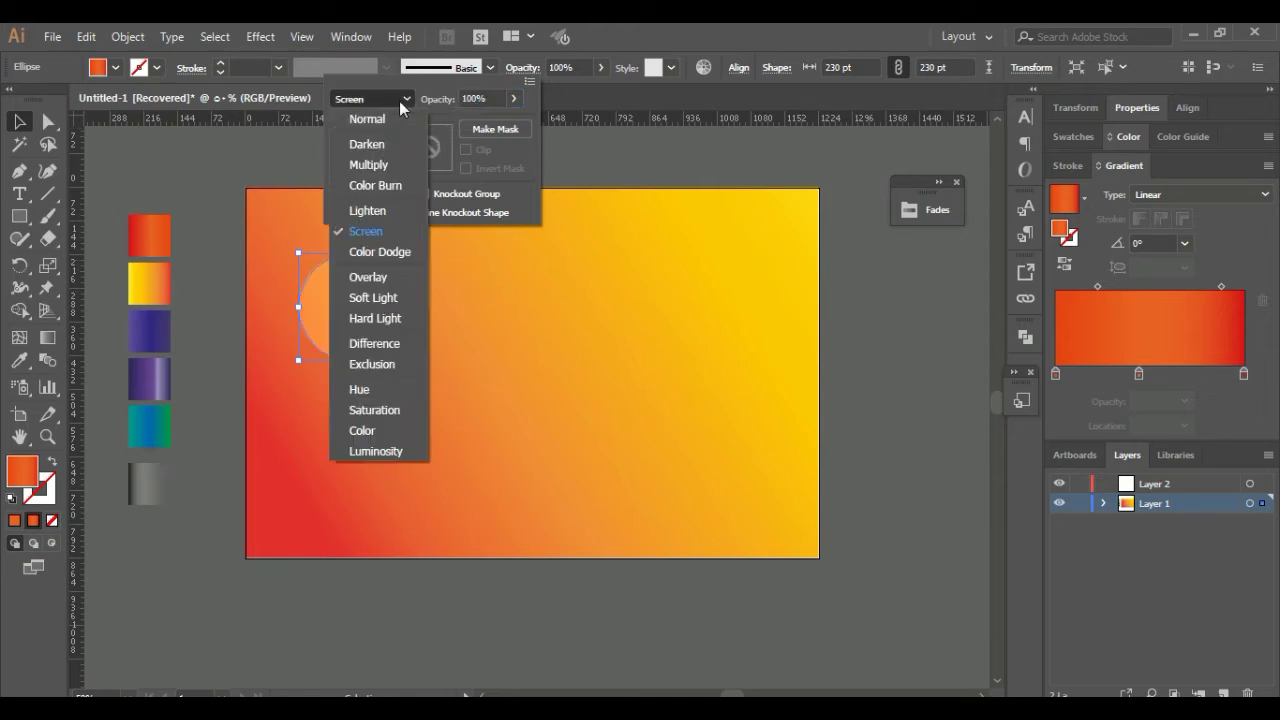
click(390, 164)
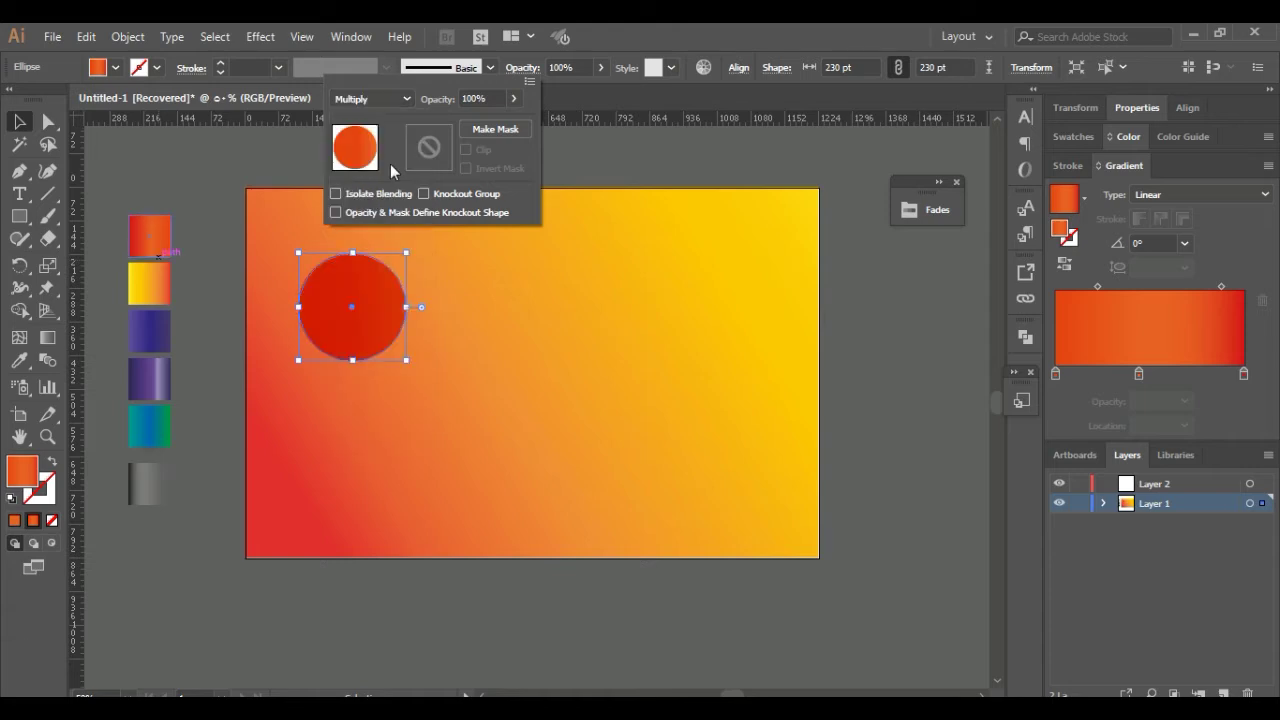
click(393, 99)
click(393, 276)
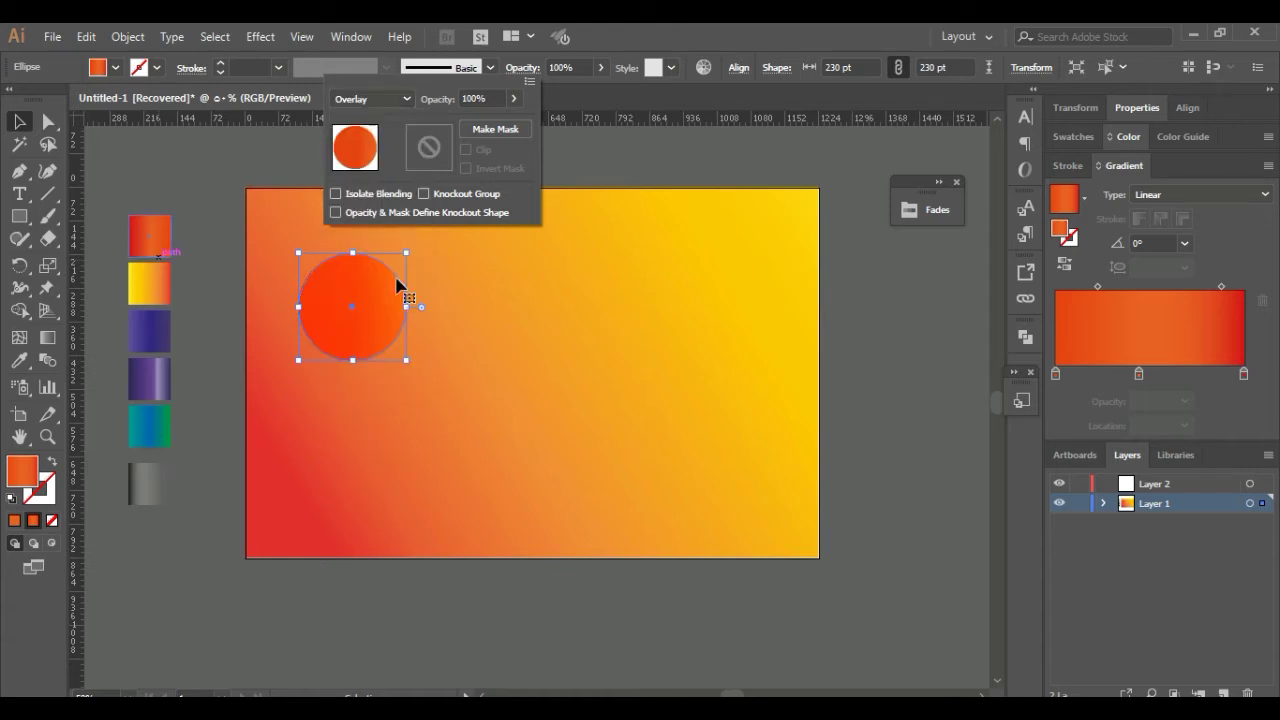
click(180, 173)
Move the circle onto the artboard's top-left corner
click(187, 165)
drag(380, 344, 314, 243)
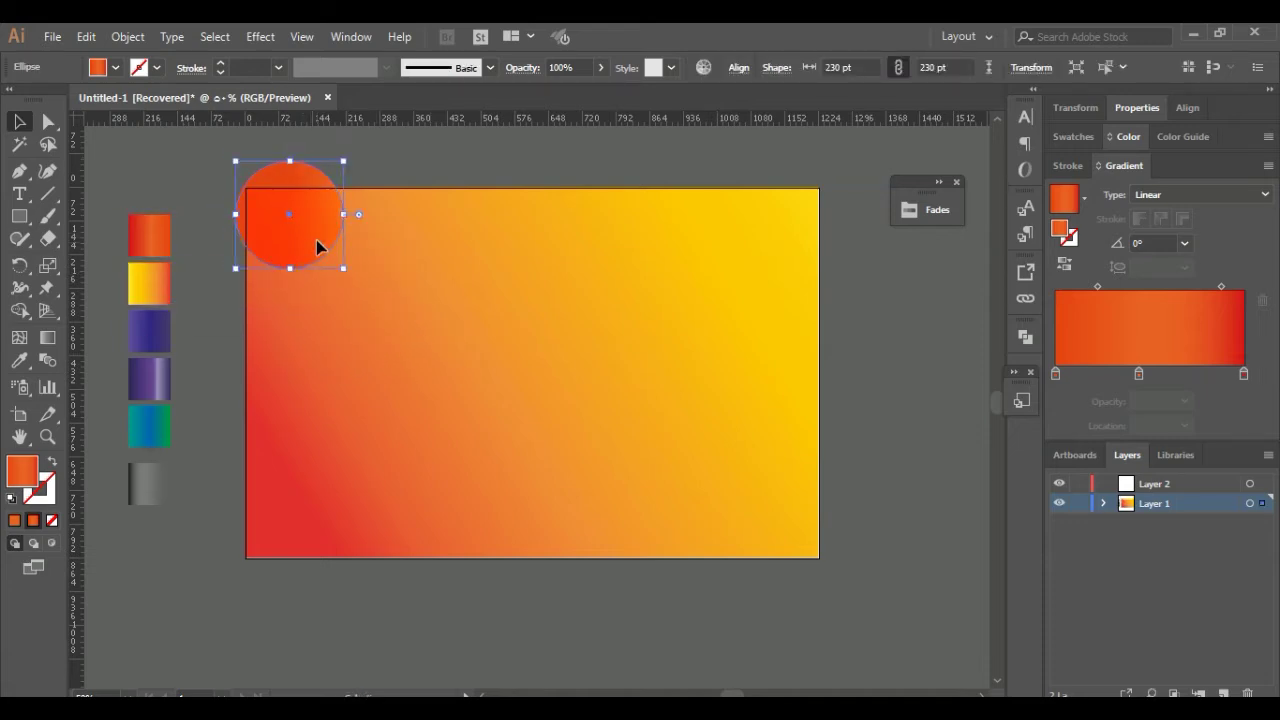
click(260, 36)
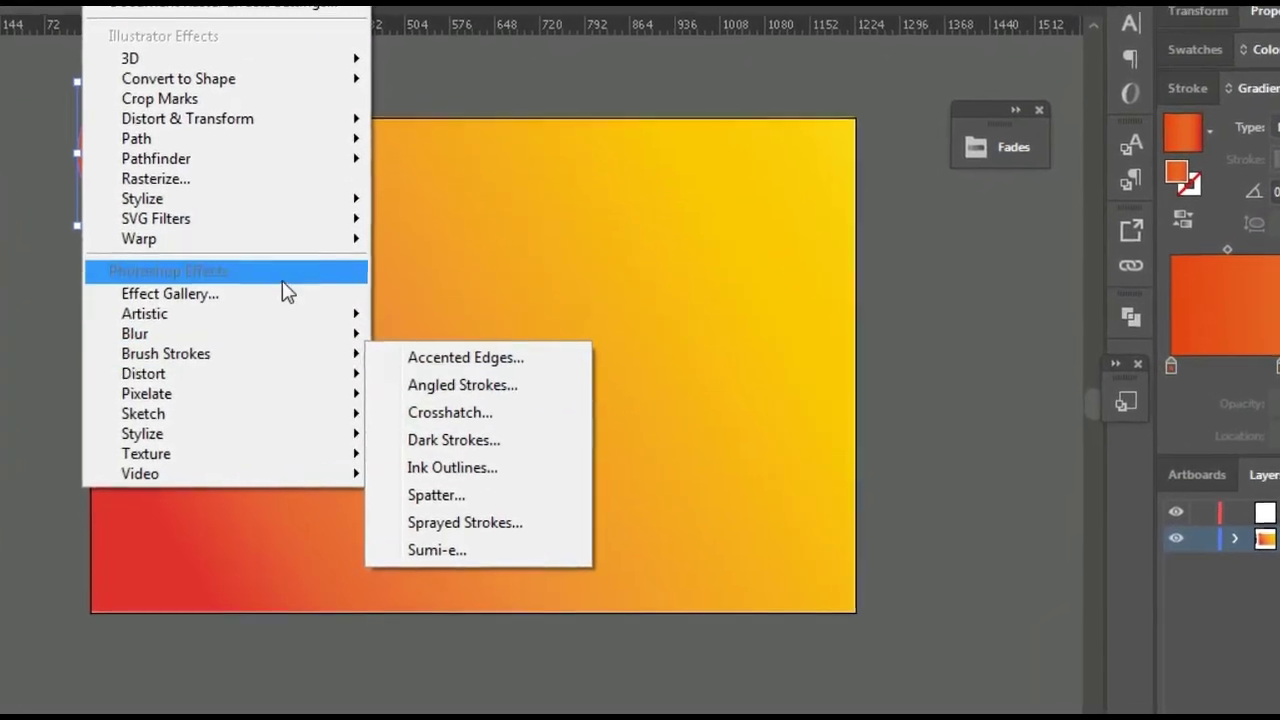
mouse_move(125, 314)
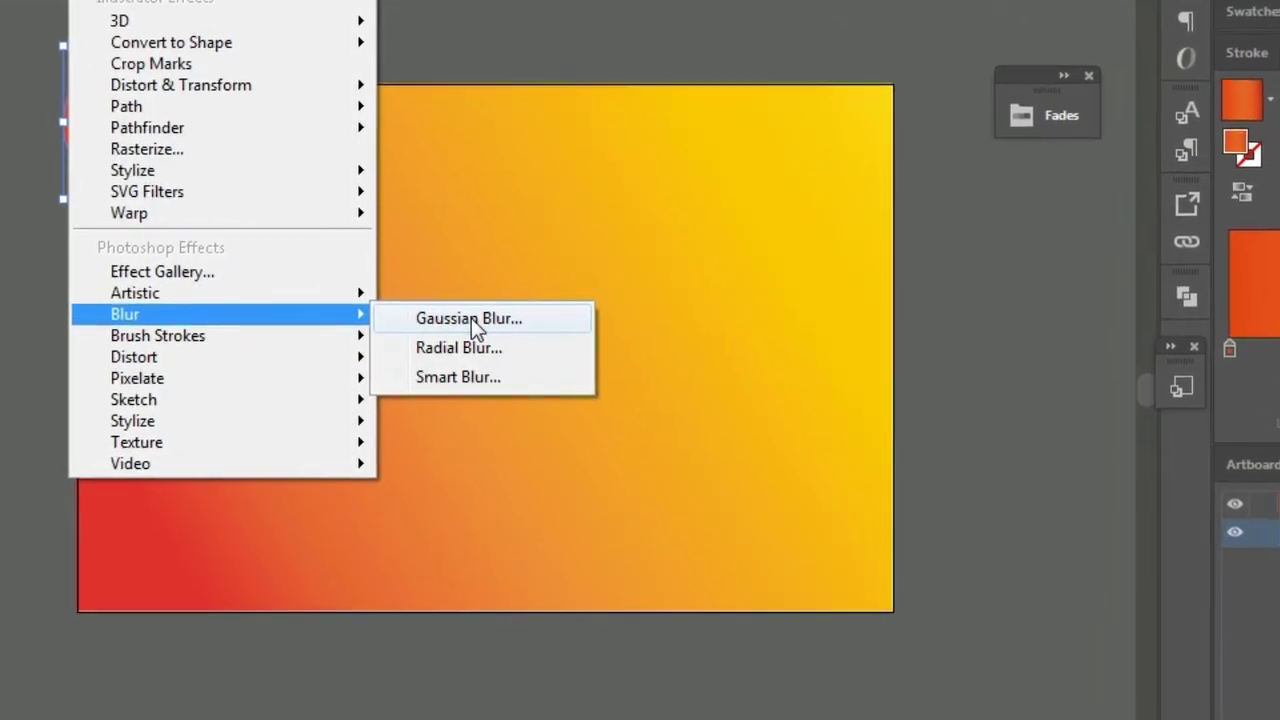
Apply a Gaussian Blur with an 8.9 pixel radius to the circle
click(466, 324)
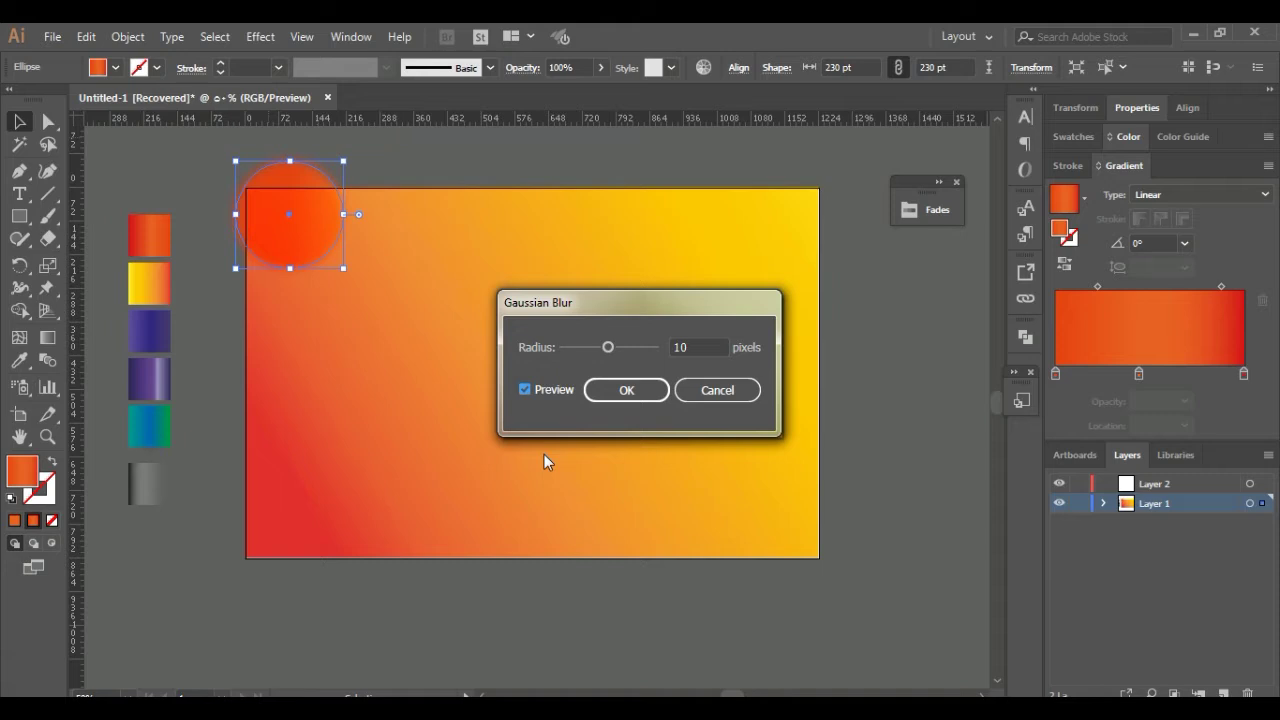
drag(606, 352, 616, 355)
click(638, 393)
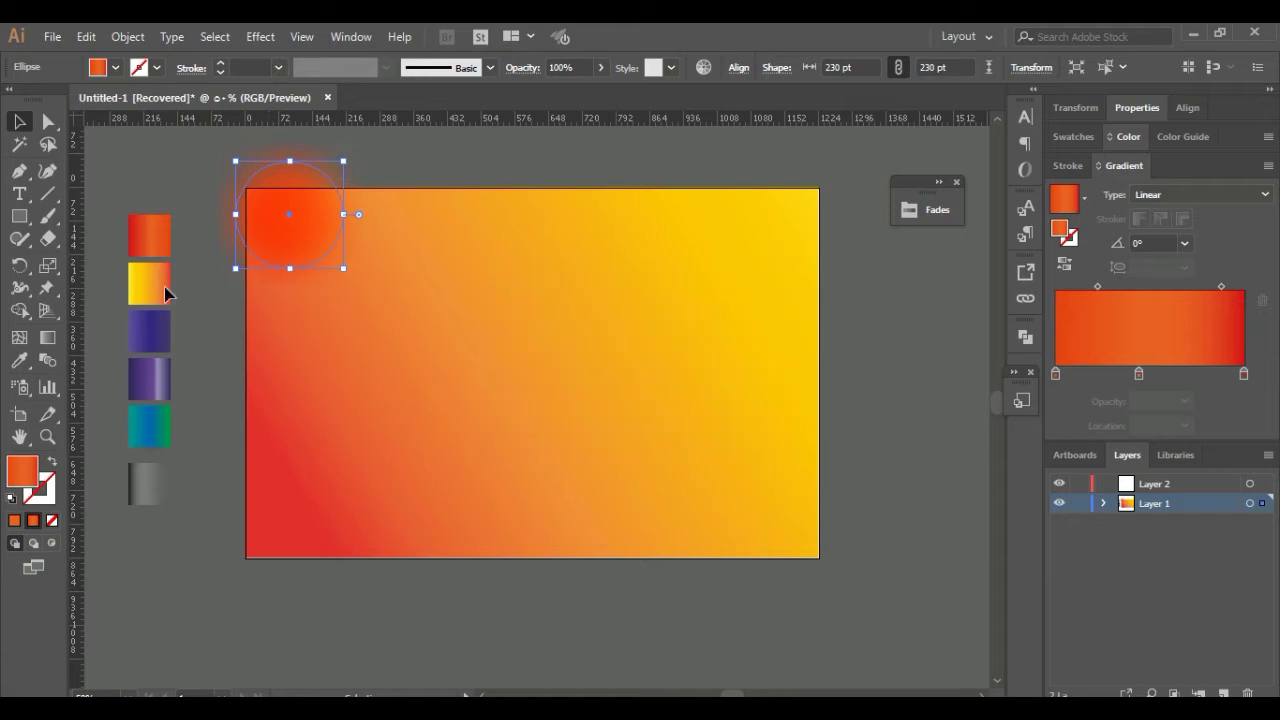
click(182, 164)
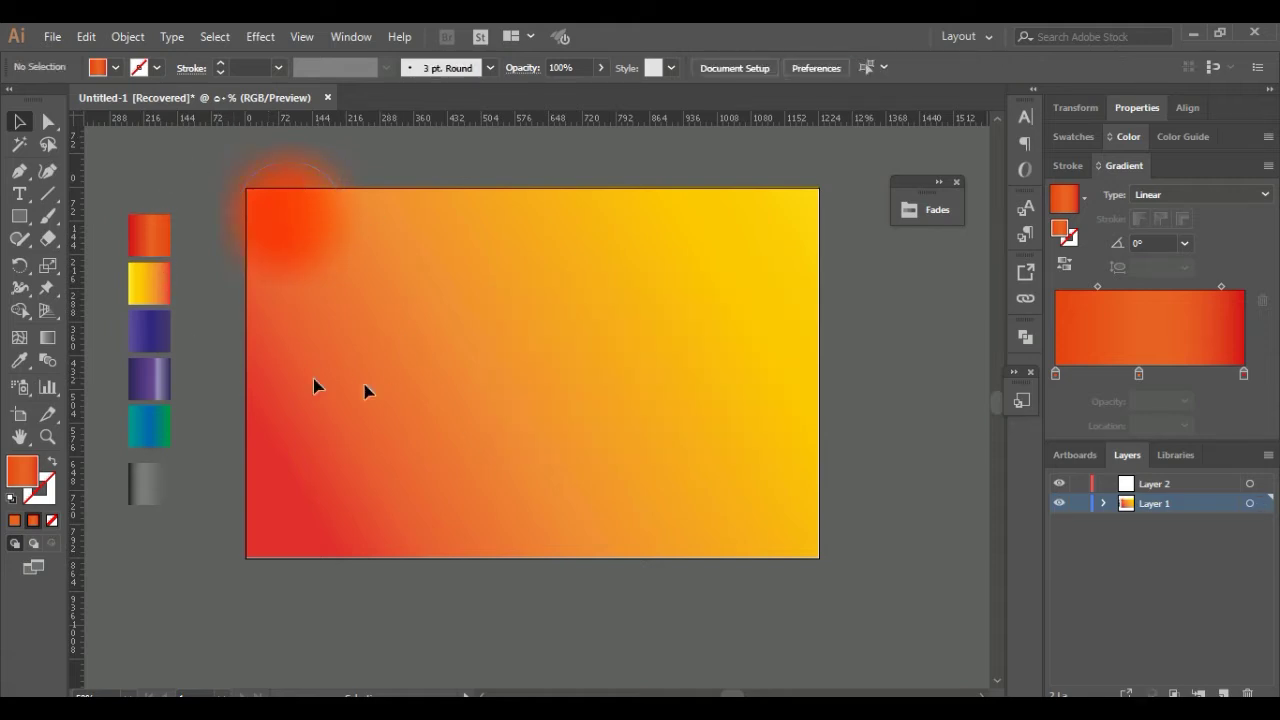
Nudge the blurred circle slightly lower inside the top-left corner
drag(294, 250, 303, 266)
click(222, 430)
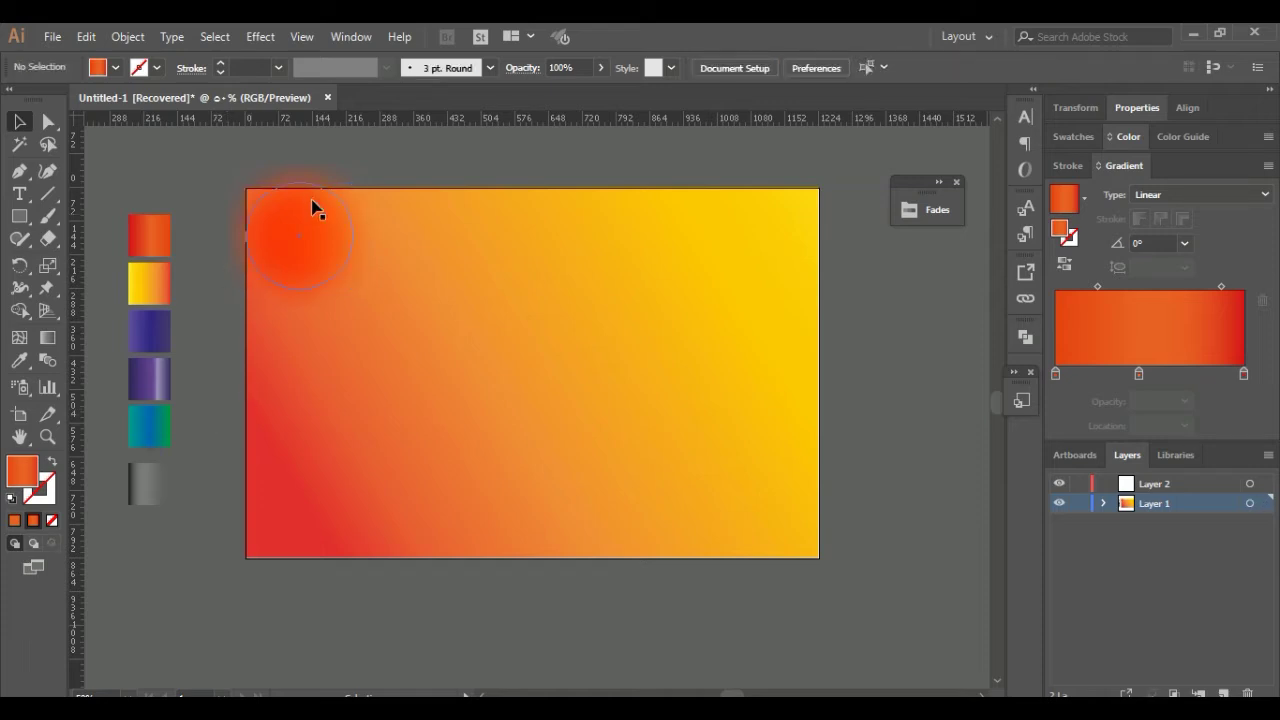
click(330, 268)
click(127, 37)
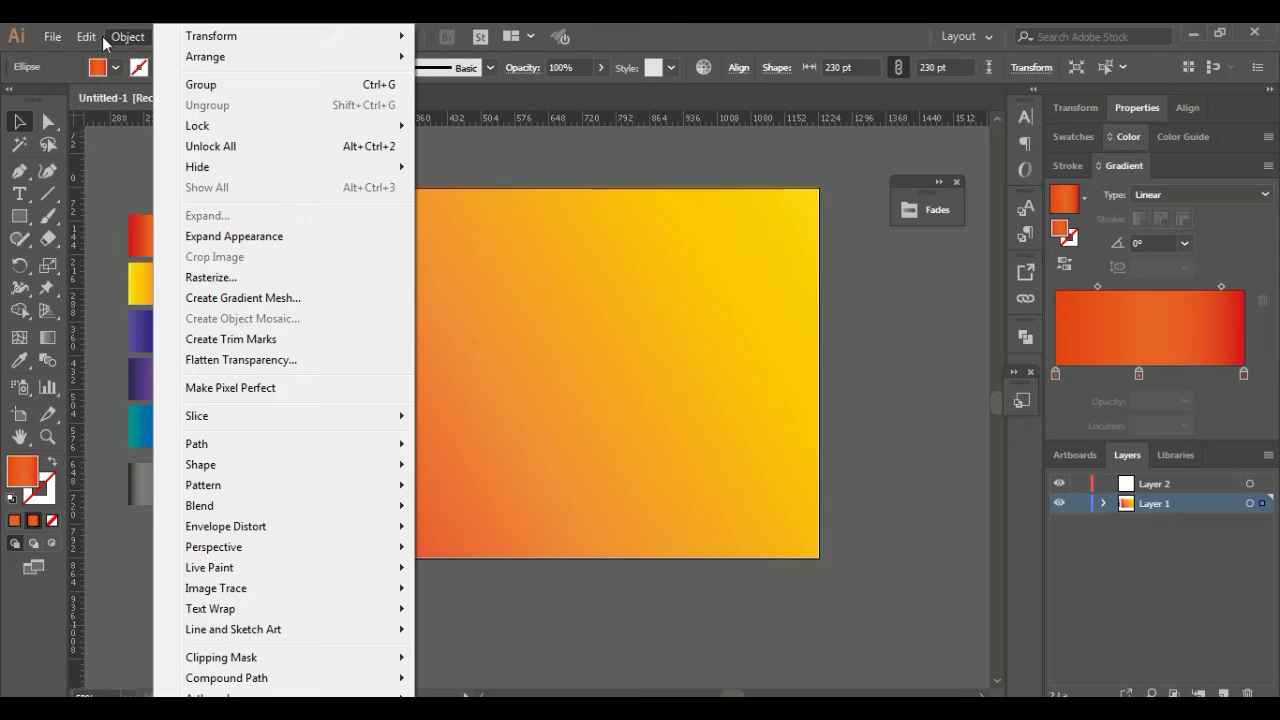
Paste a copy of the blurred red circle in front and scale it to 287 pt
click(124, 128)
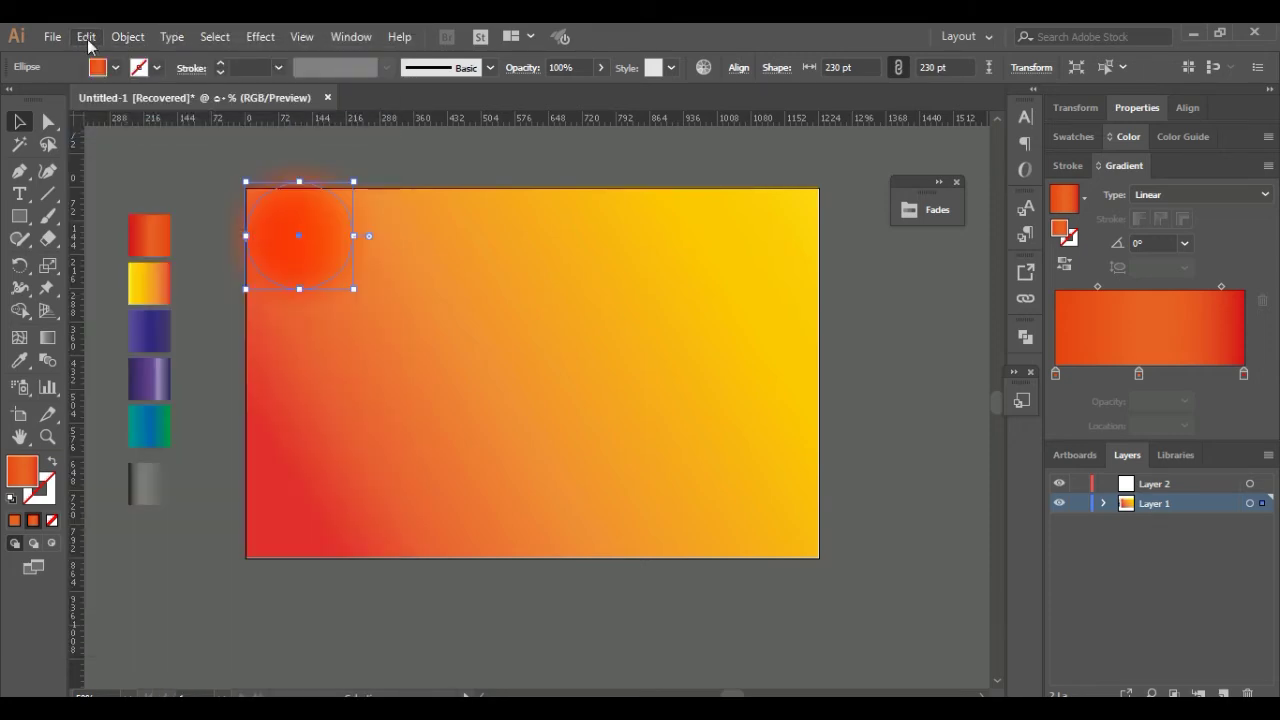
click(87, 37)
click(135, 169)
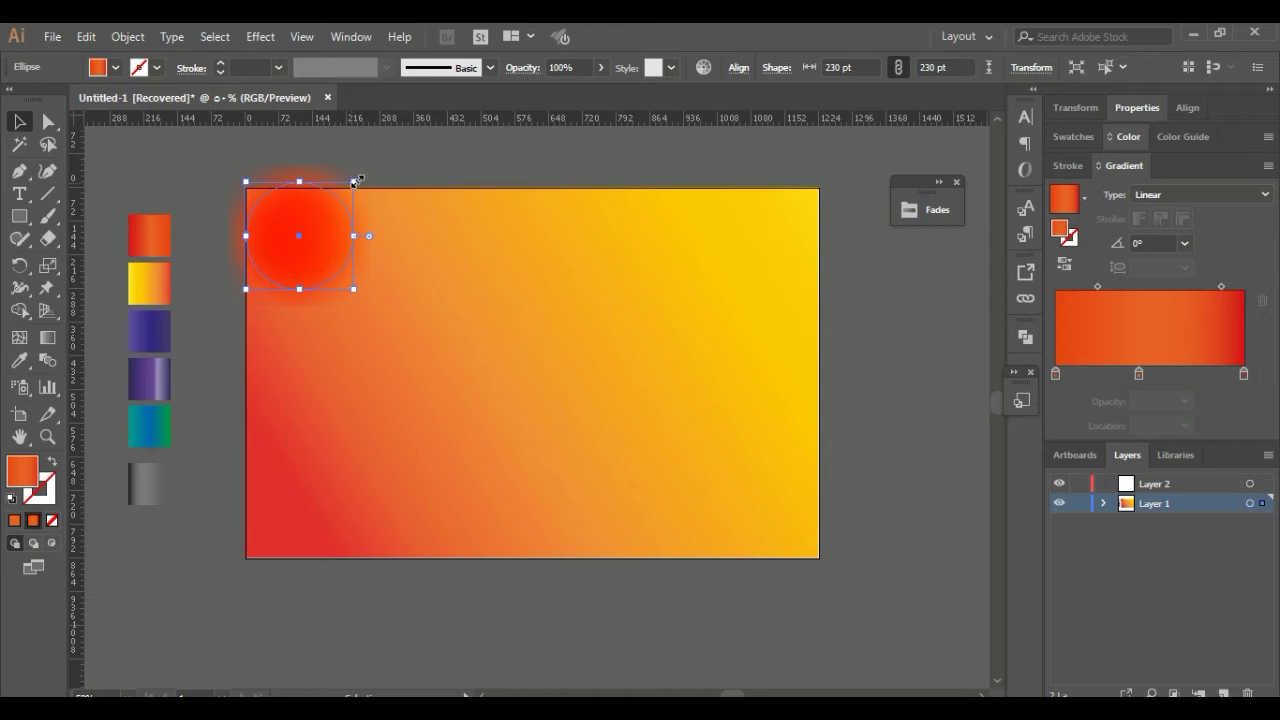
drag(354, 181, 366, 168)
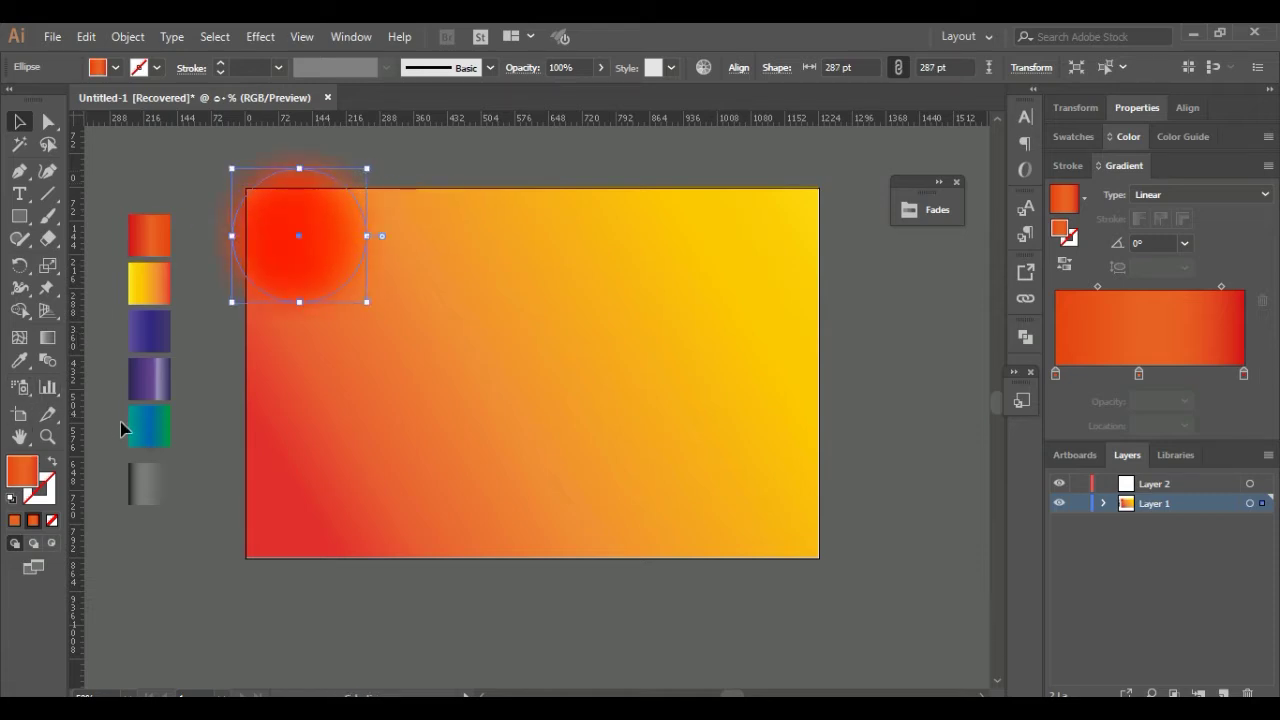
Sample the grey gradient swatch with the Eyedropper, then reselect the enlarged circle
click(149, 491)
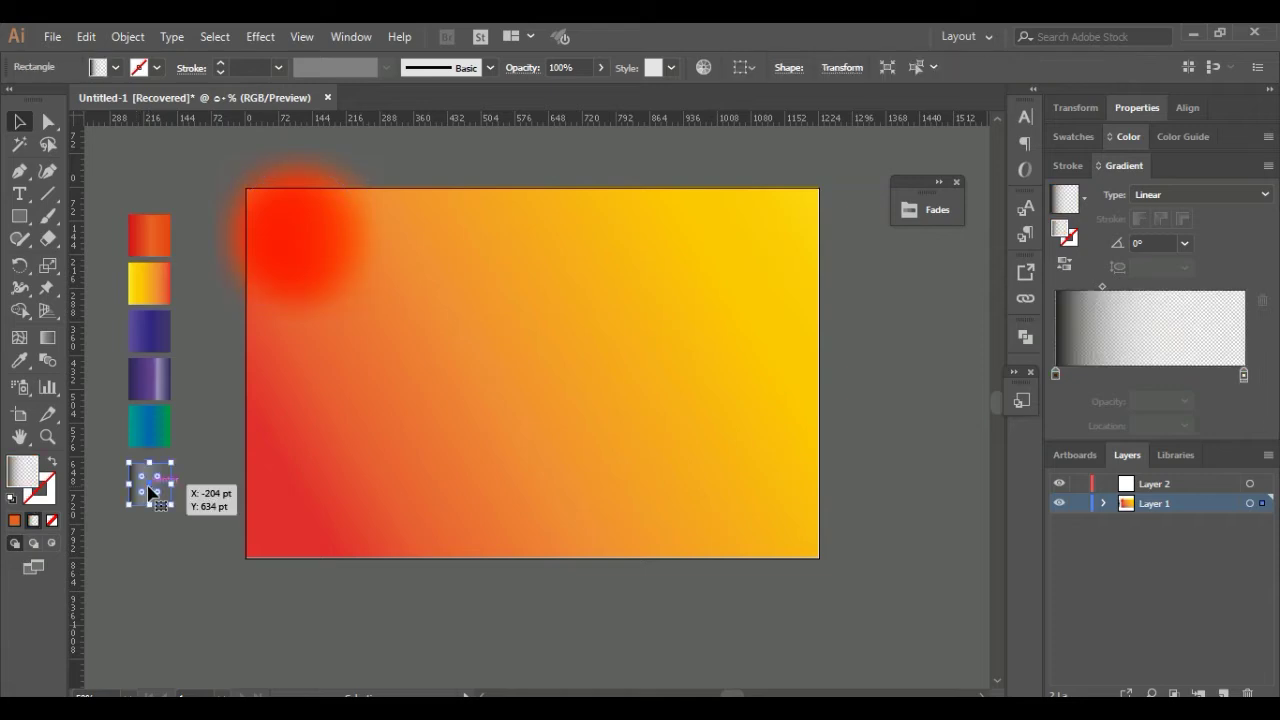
click(19, 361)
click(163, 490)
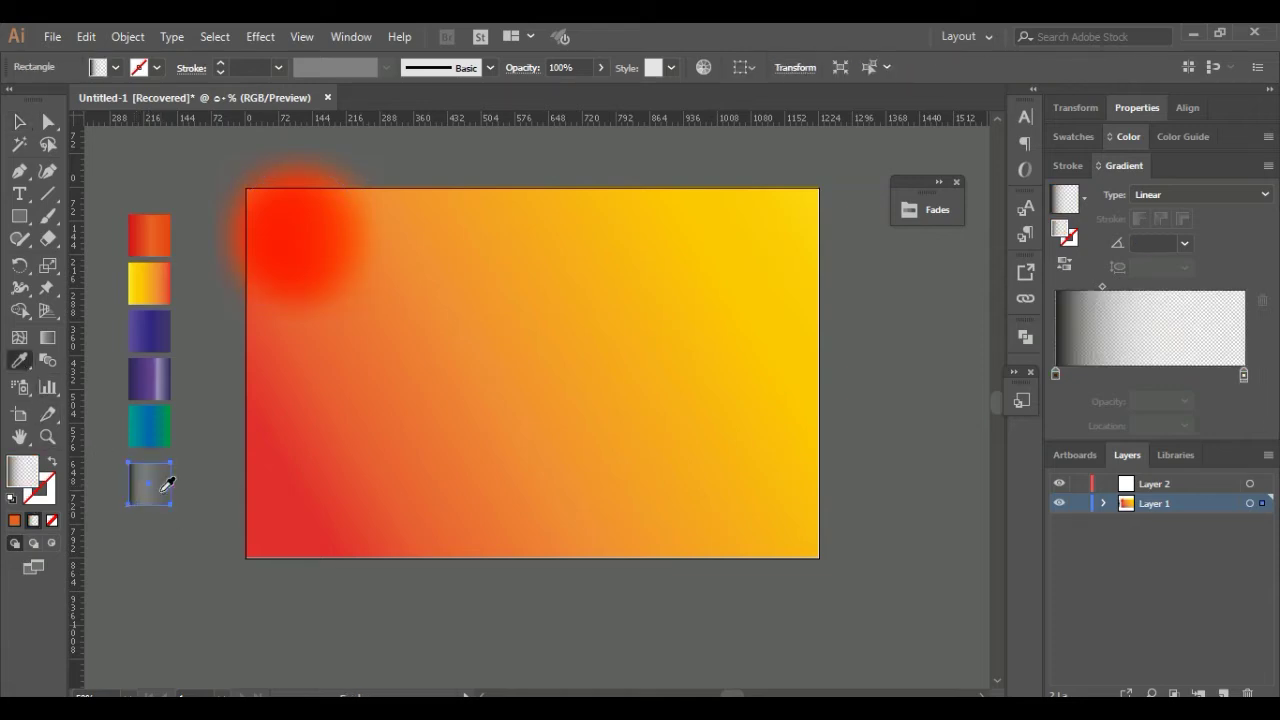
click(19, 122)
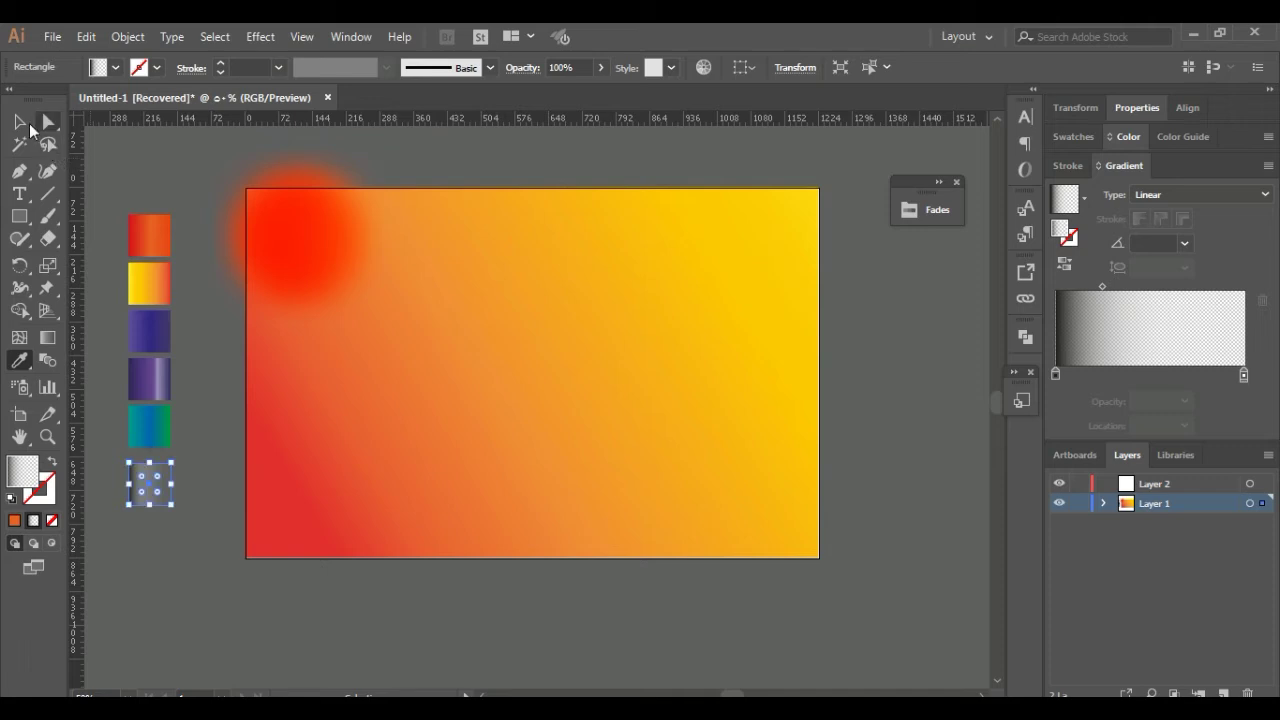
click(190, 165)
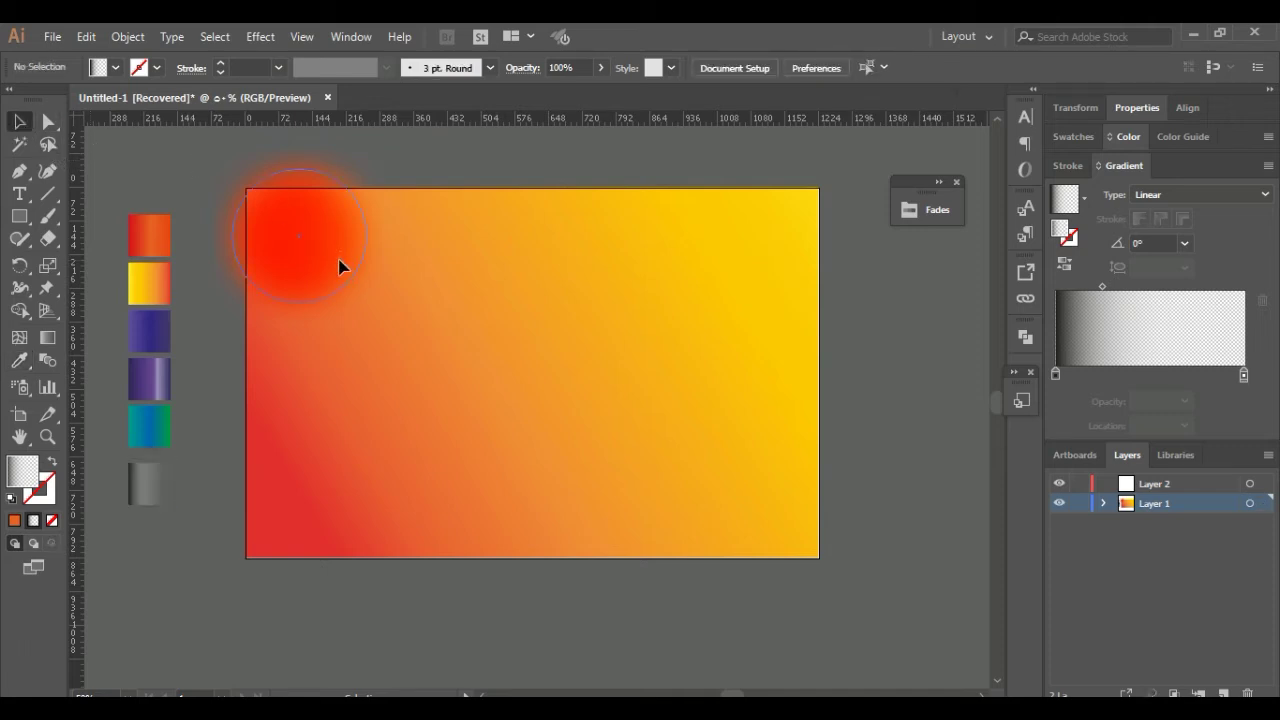
click(339, 266)
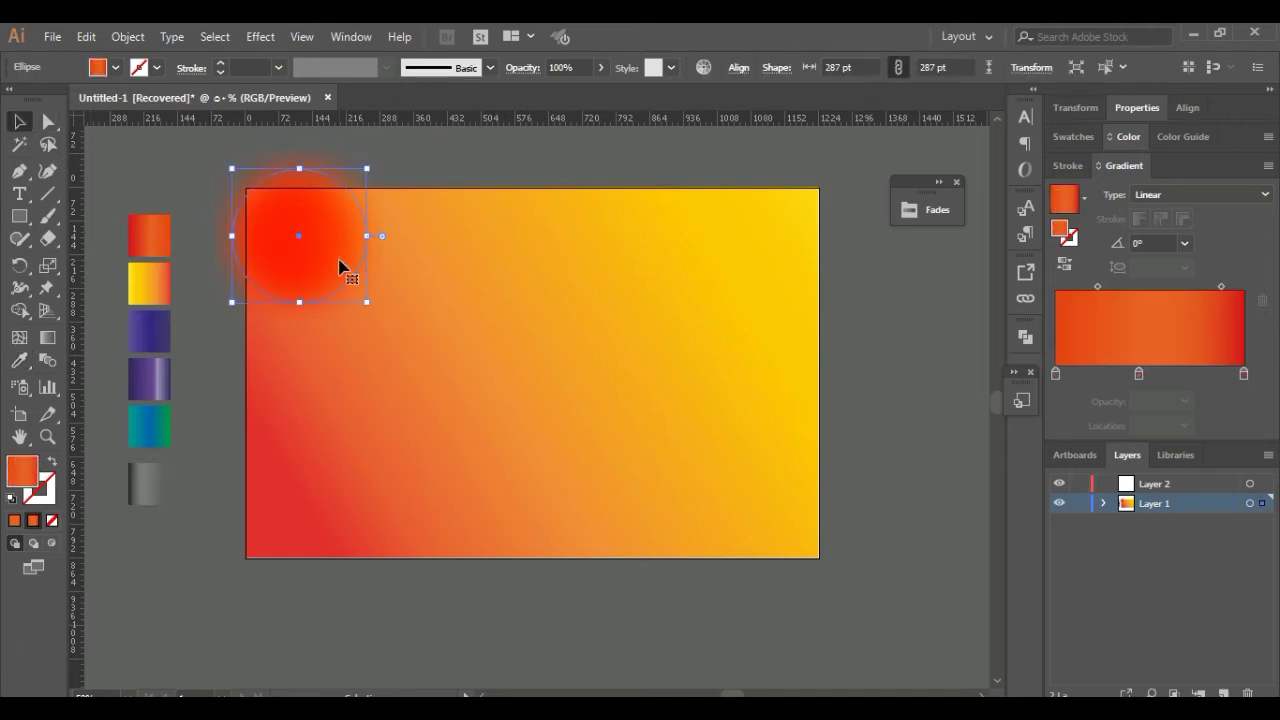
Add a previewed Drop Shadow effect to the circle, keeping its colour black
click(260, 36)
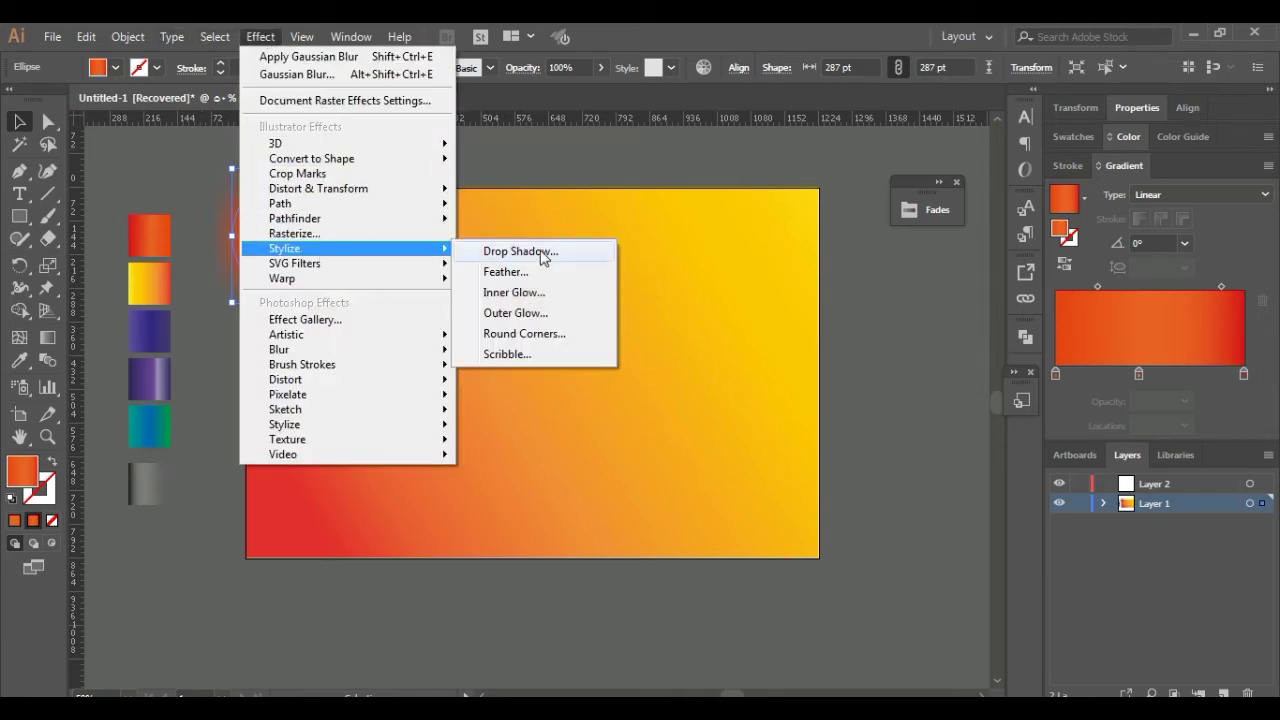
click(543, 251)
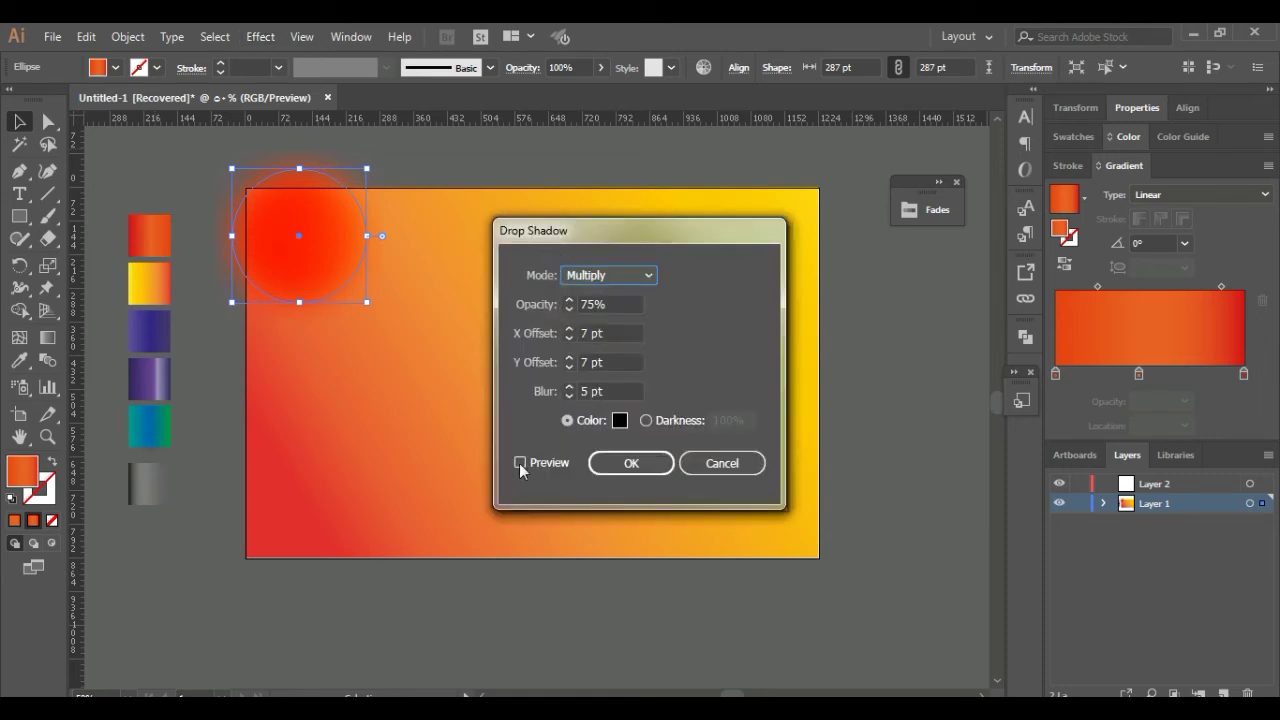
click(520, 464)
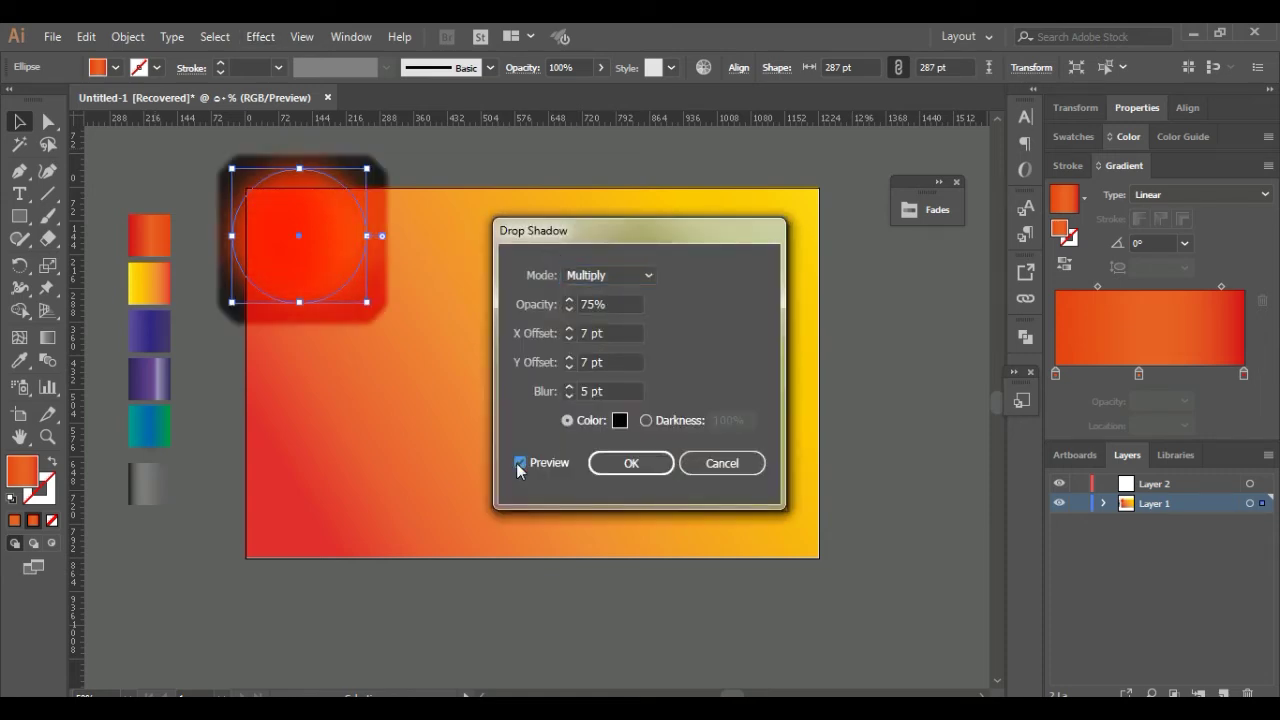
click(647, 420)
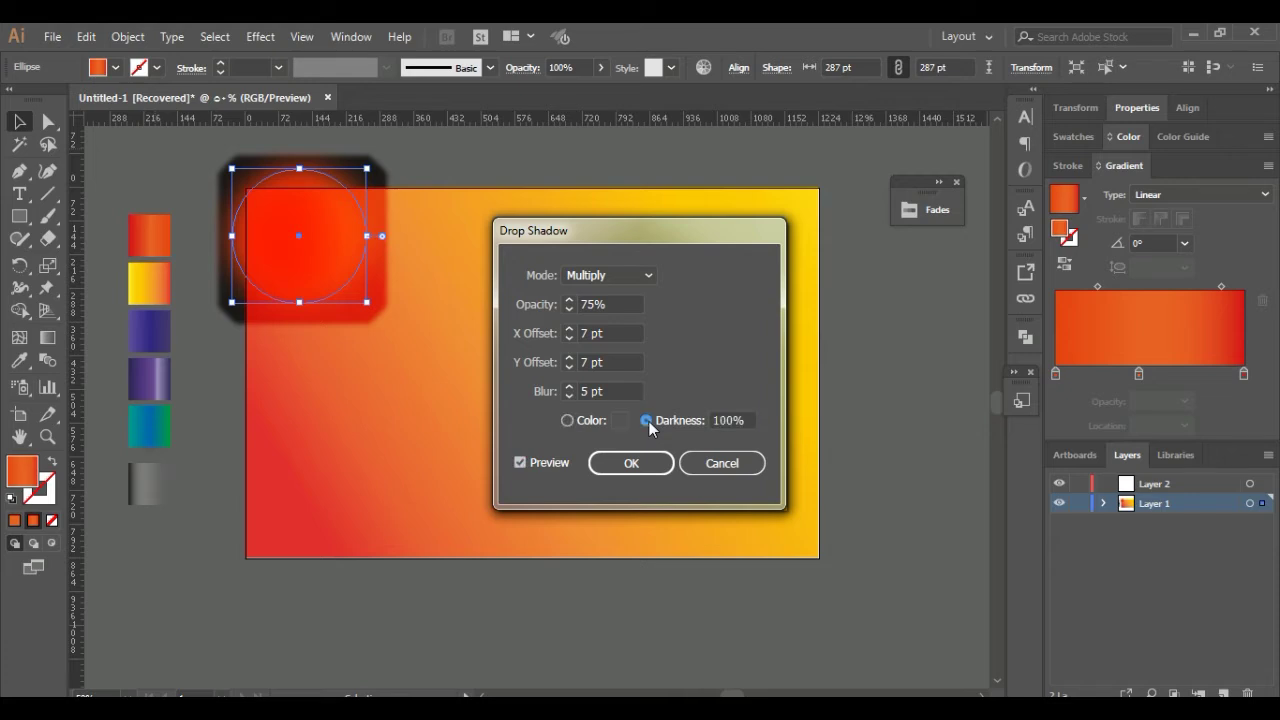
click(567, 421)
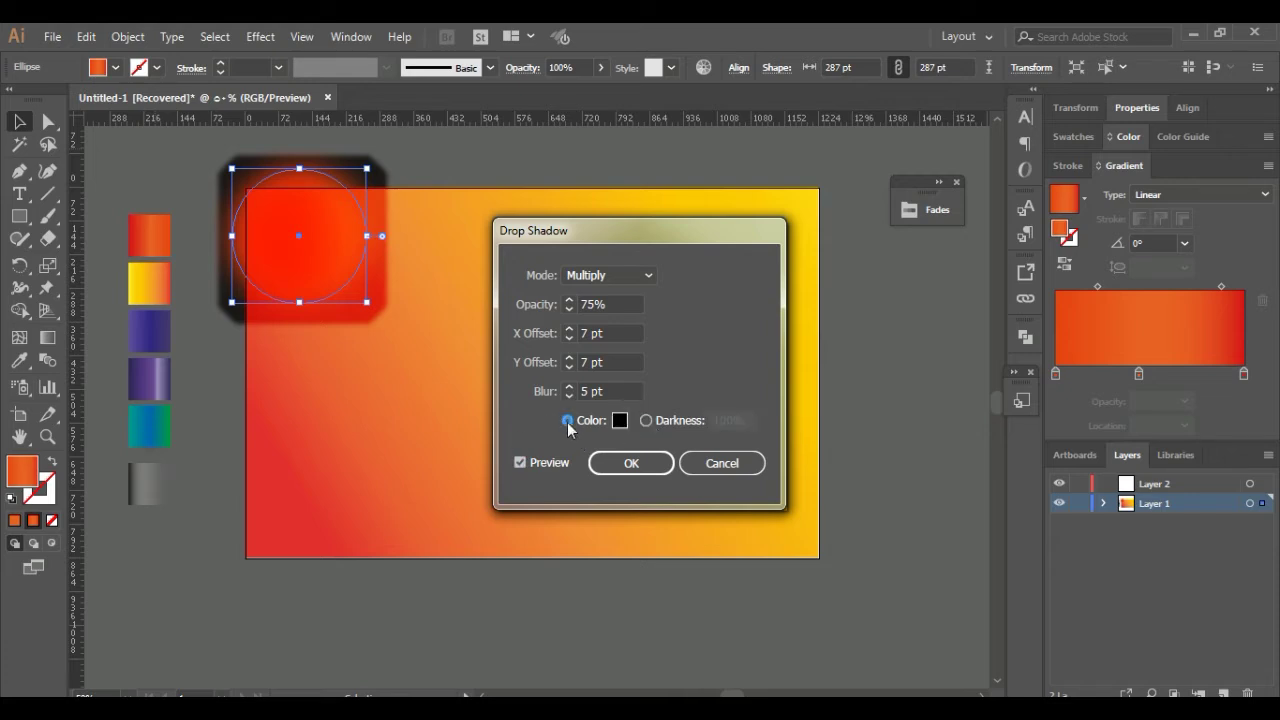
Set the shadow to Lighten mode, 7 pt blur and 9 pt Y offset, and apply it
click(623, 274)
click(620, 355)
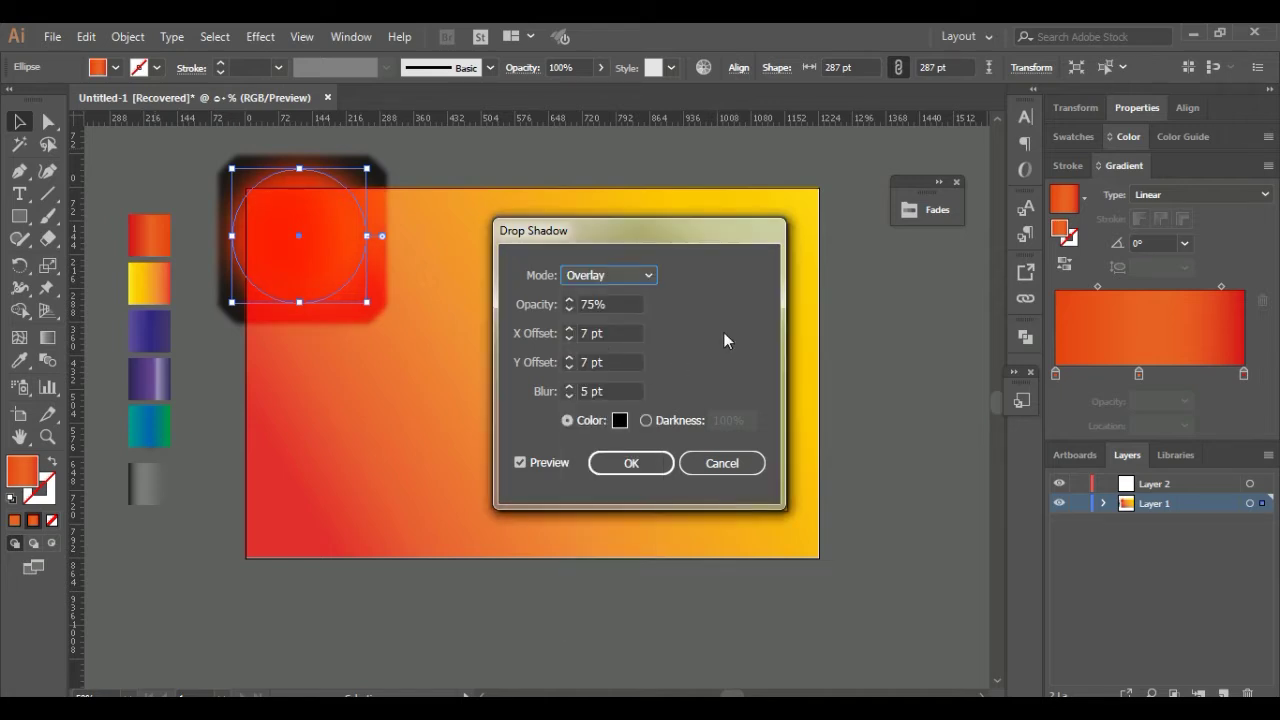
click(641, 280)
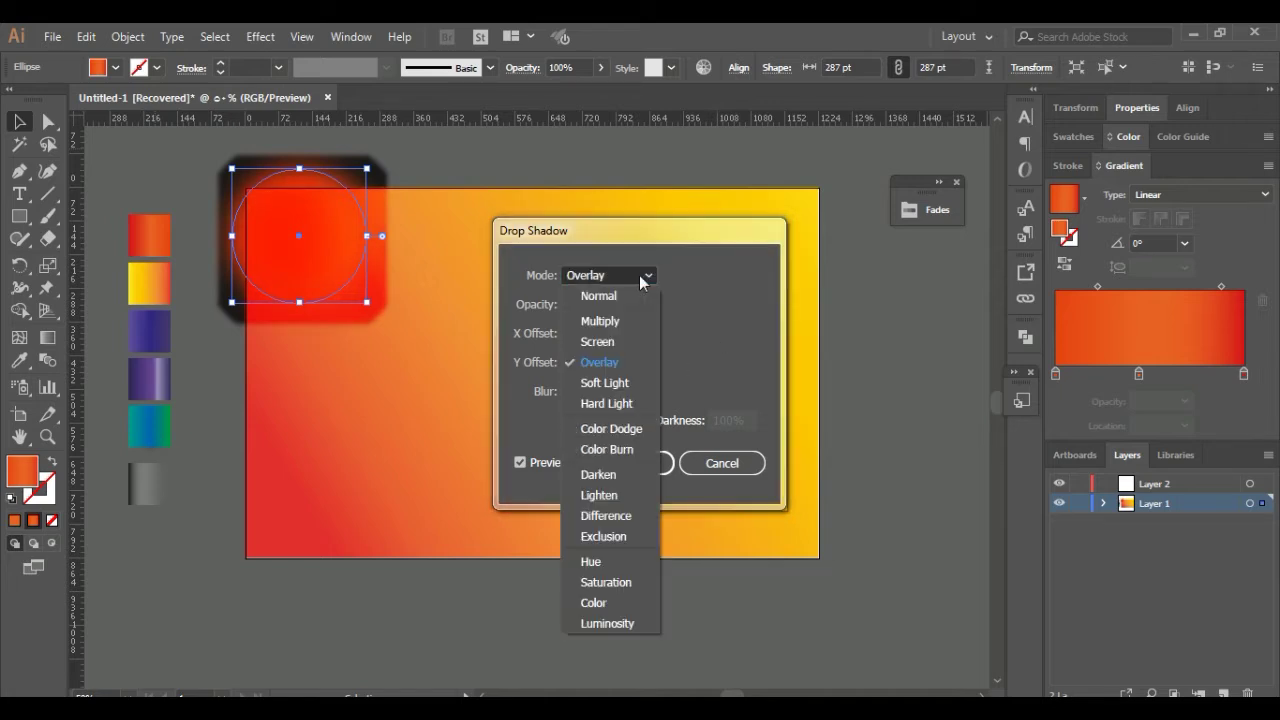
click(627, 493)
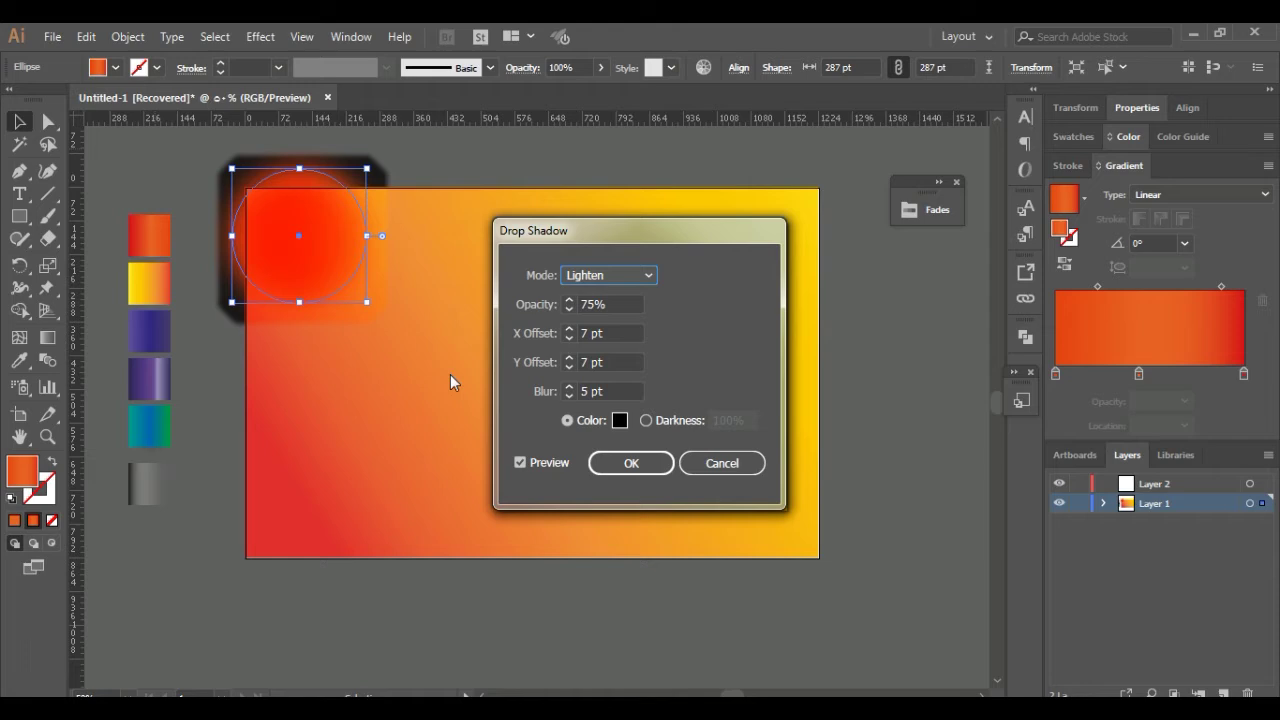
click(570, 392)
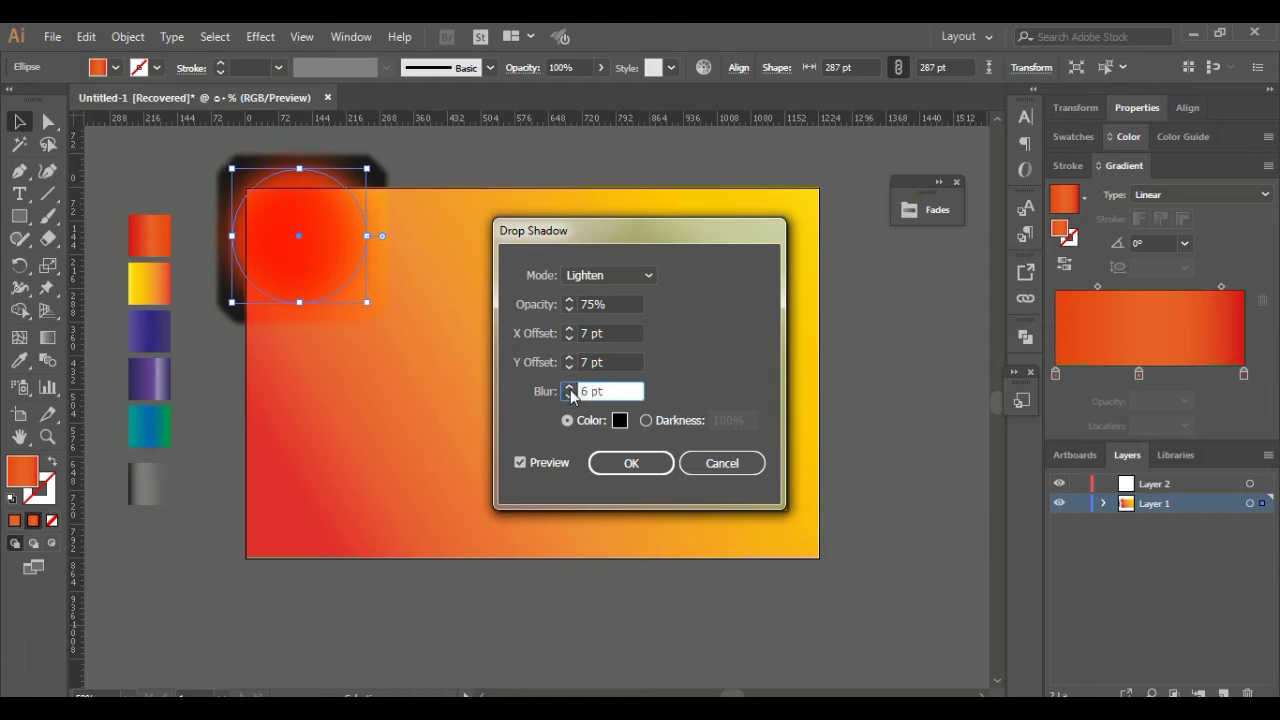
click(570, 388)
click(569, 358)
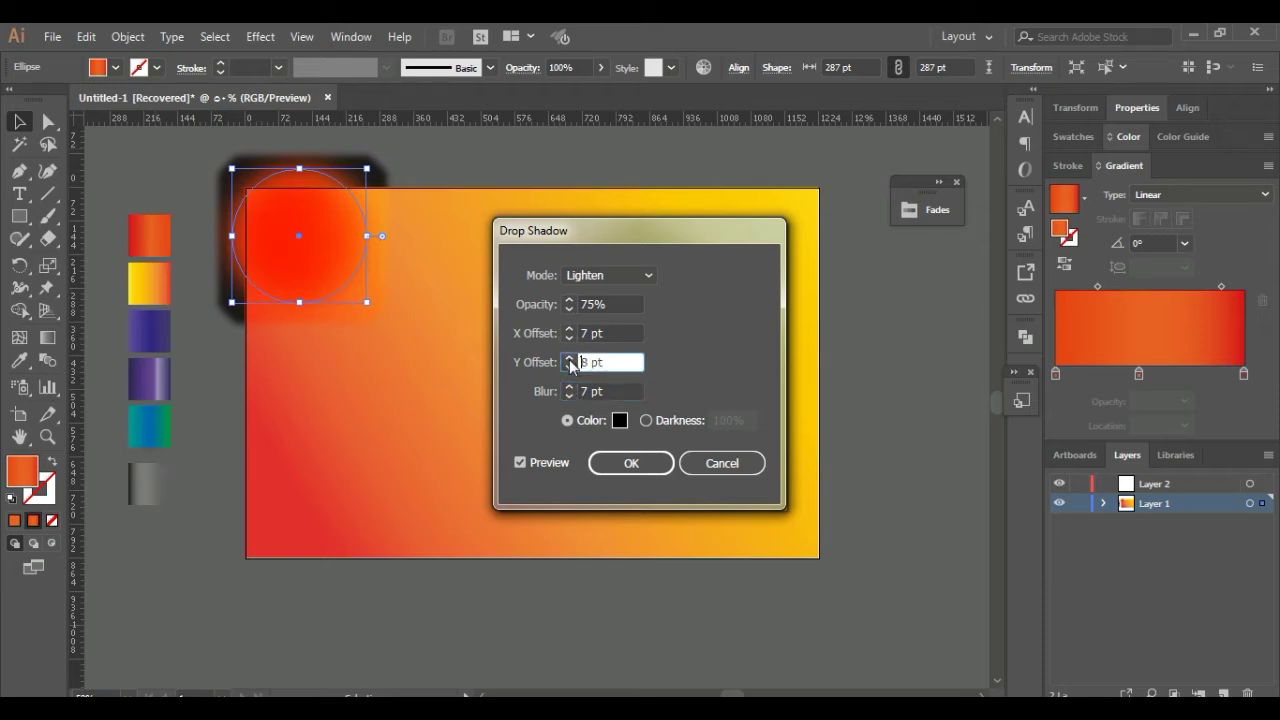
click(523, 464)
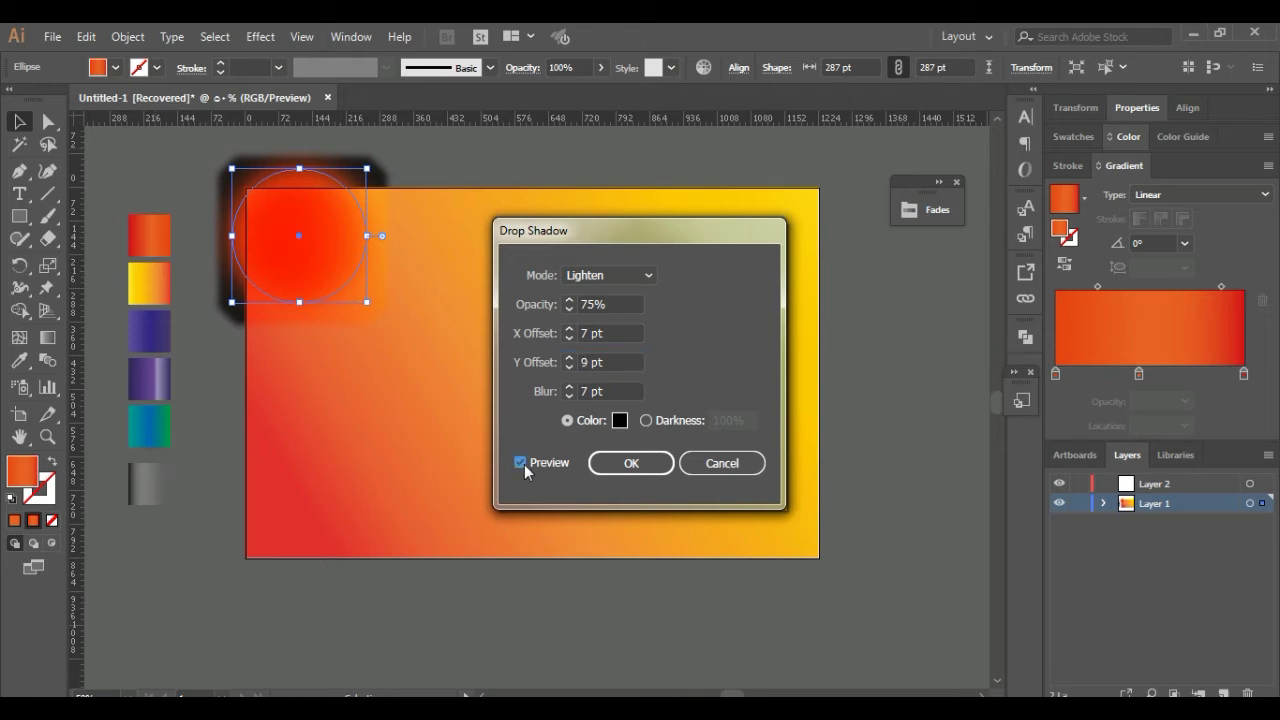
click(610, 468)
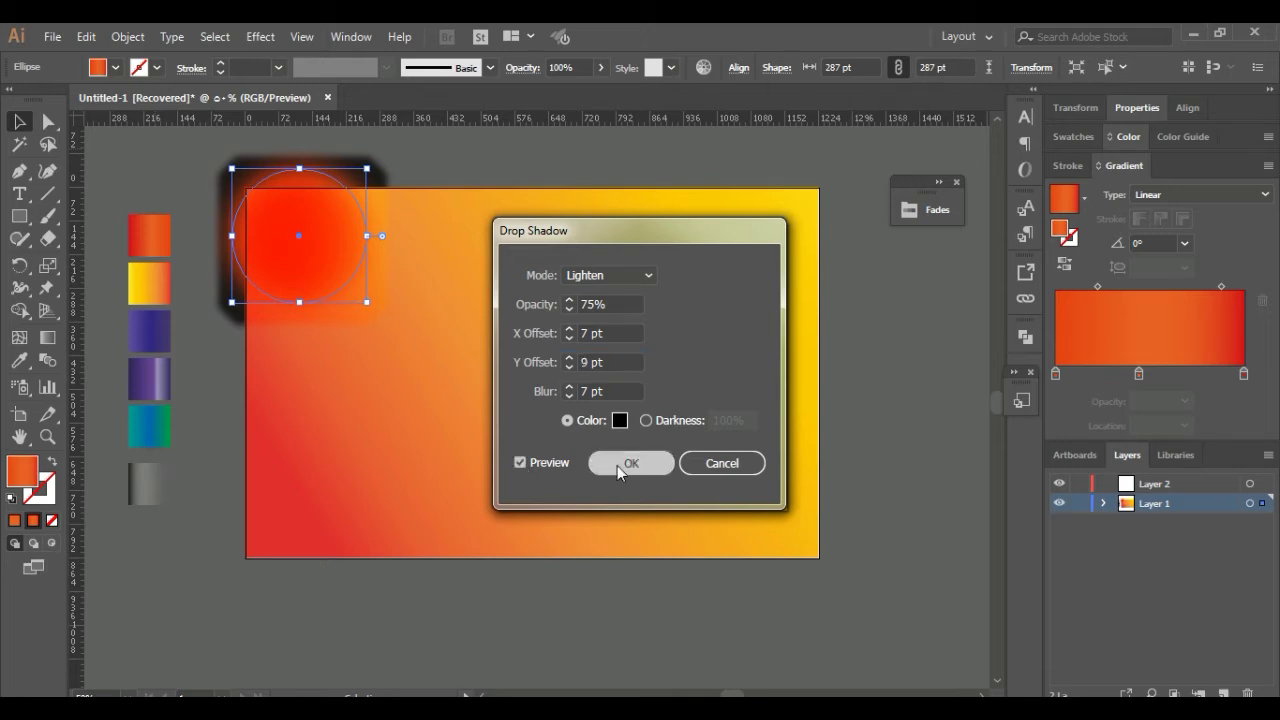
click(222, 476)
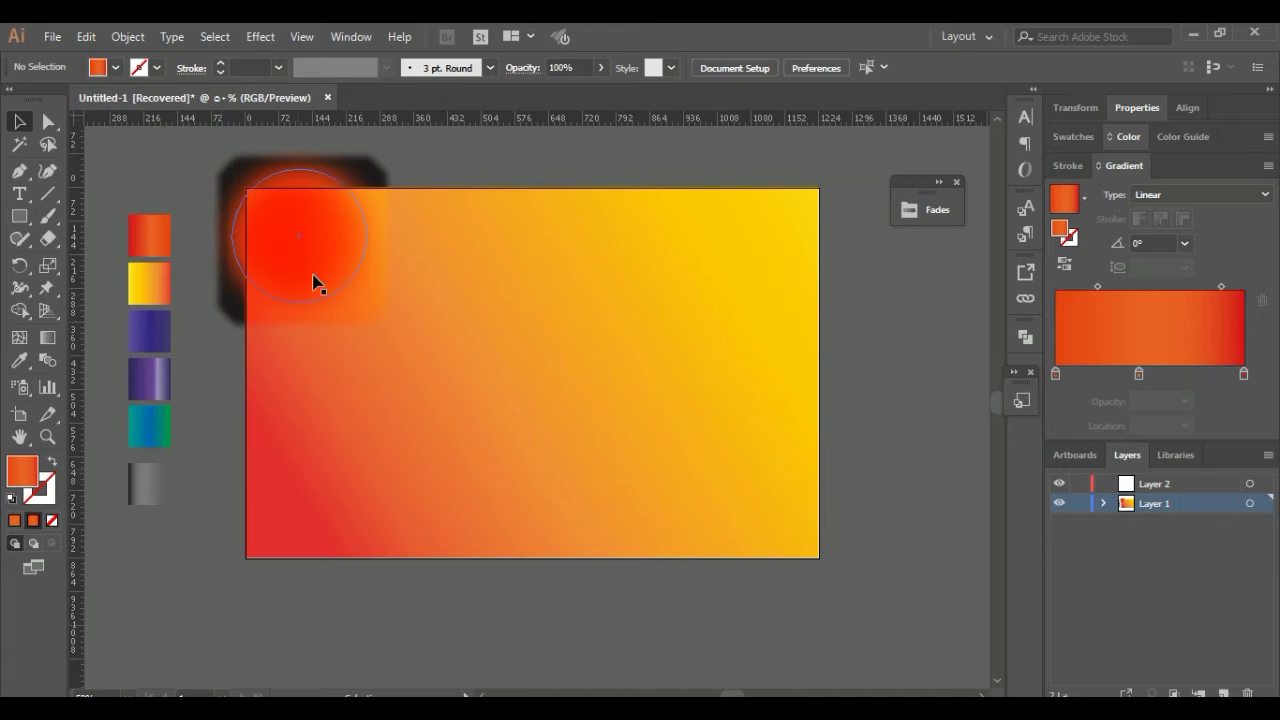
Drag the shadowed glow circle onto the artboard's top-left corner and deselect it
mouse_move(313, 280)
mouse_down()
mouse_move(351, 291)
mouse_move(308, 272)
mouse_up()
click(221, 384)
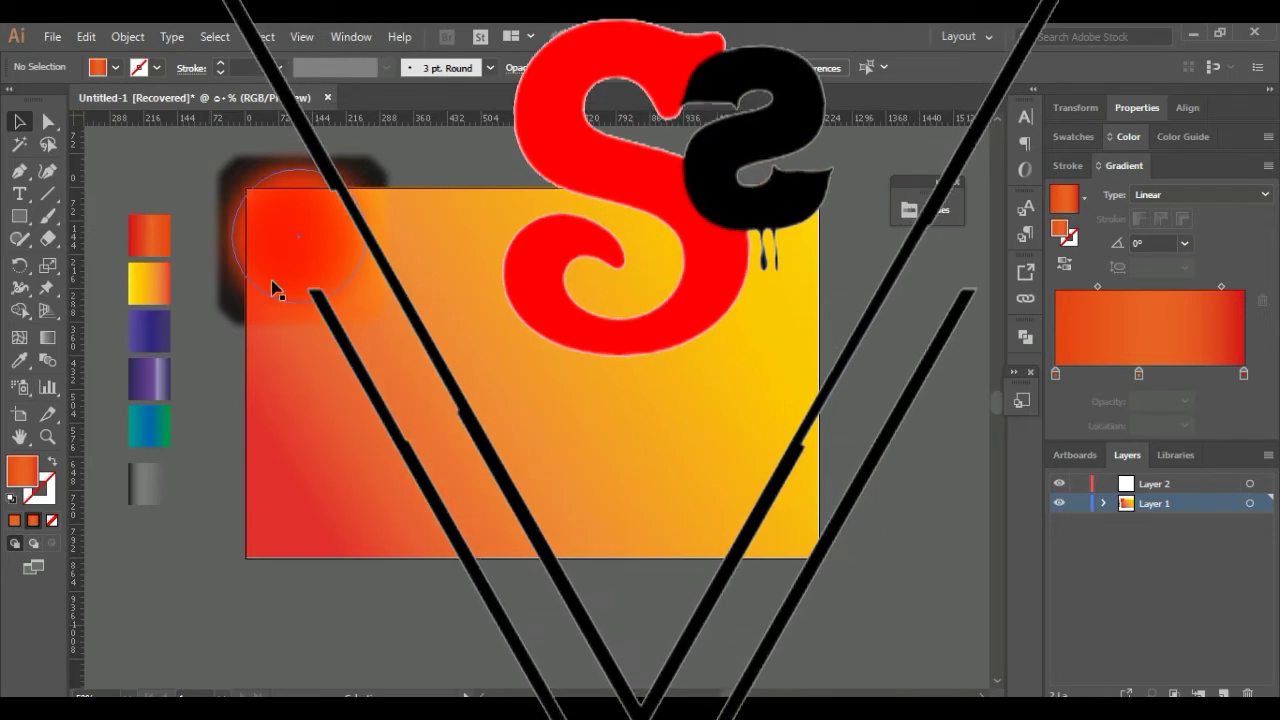
click(327, 287)
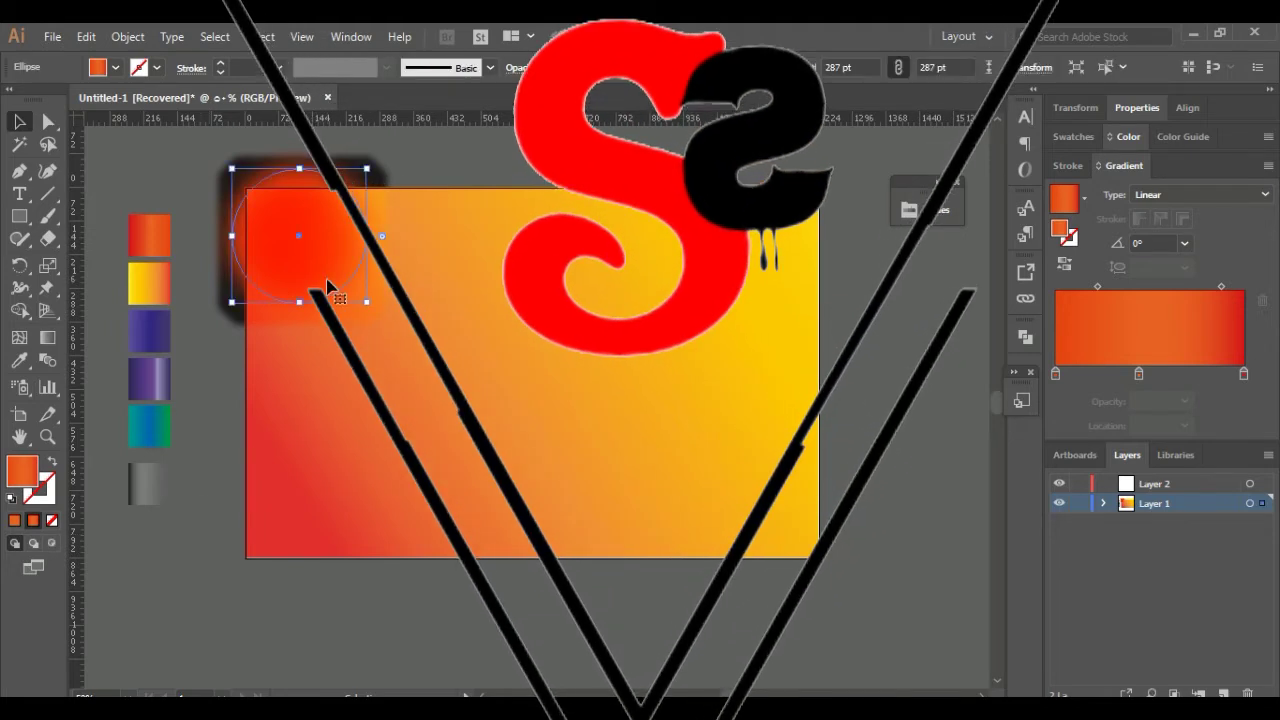
click(208, 531)
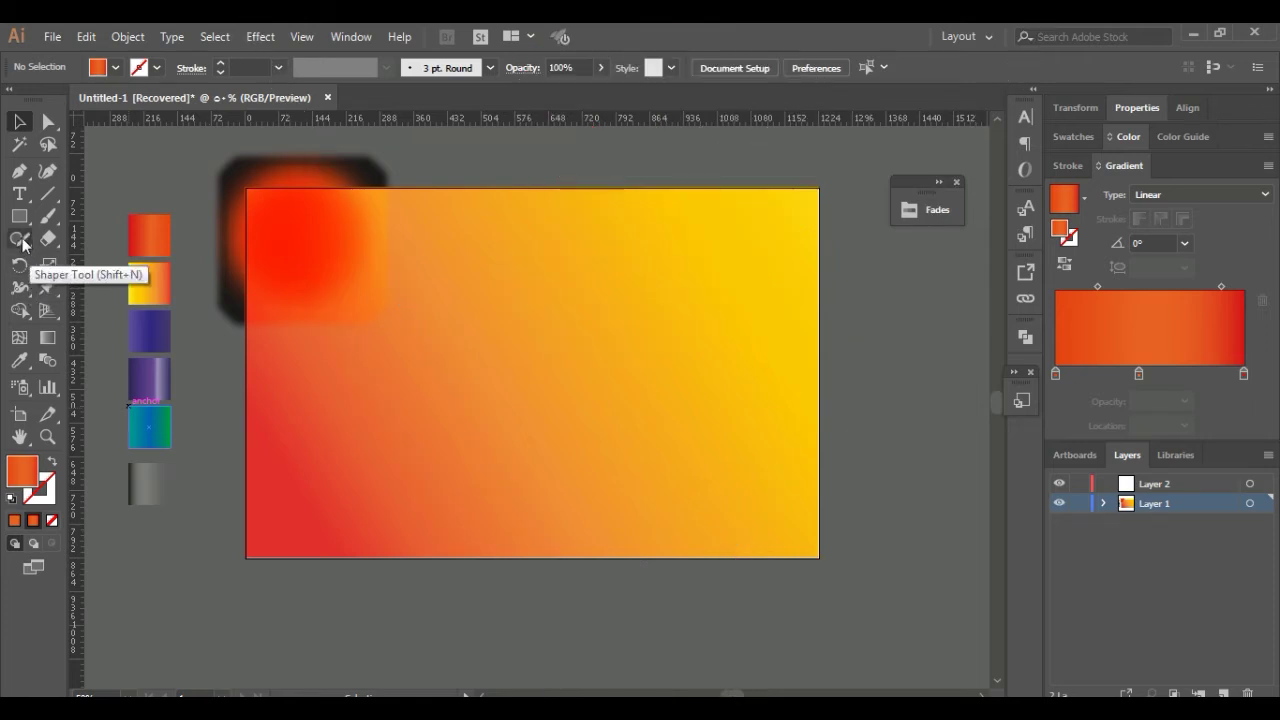
click(19, 171)
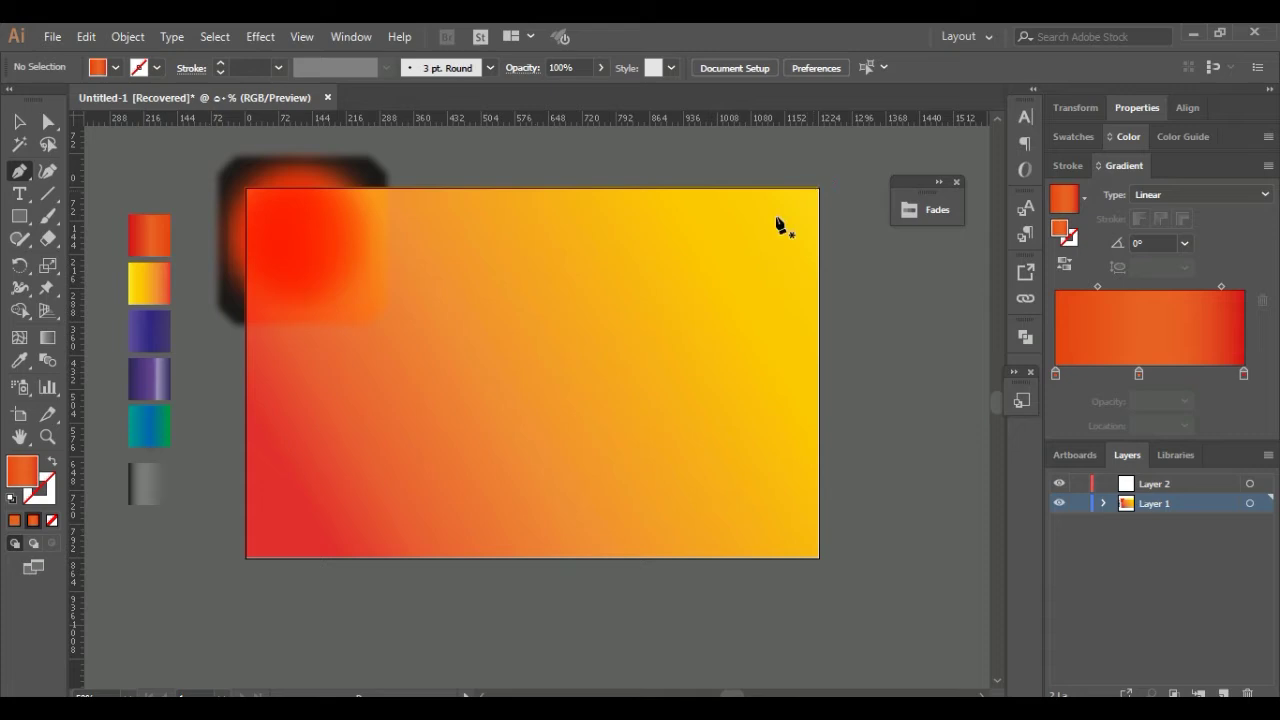
Start the wave path at the upper right with a rounded tip curving toward the centre
click(696, 263)
mouse_move(746, 241)
mouse_down()
mouse_move(772, 264)
mouse_move(745, 302)
mouse_up()
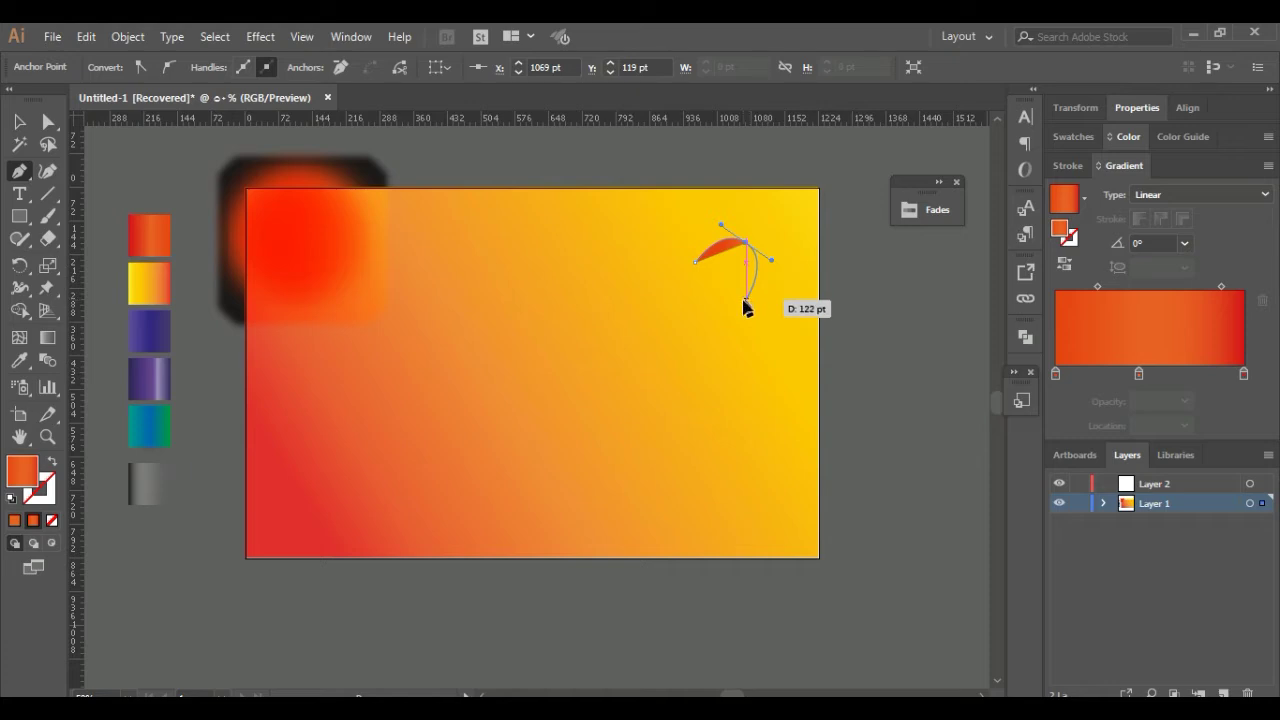
click(746, 299)
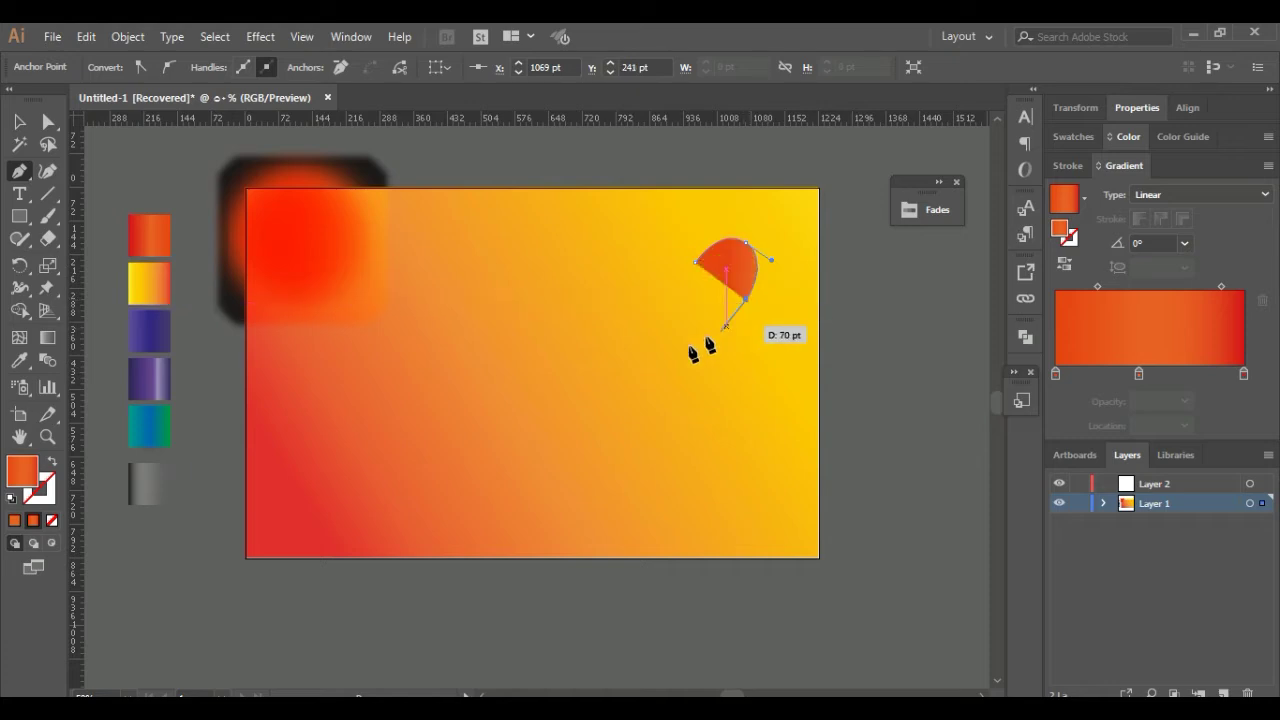
click(553, 345)
drag(466, 391, 433, 443)
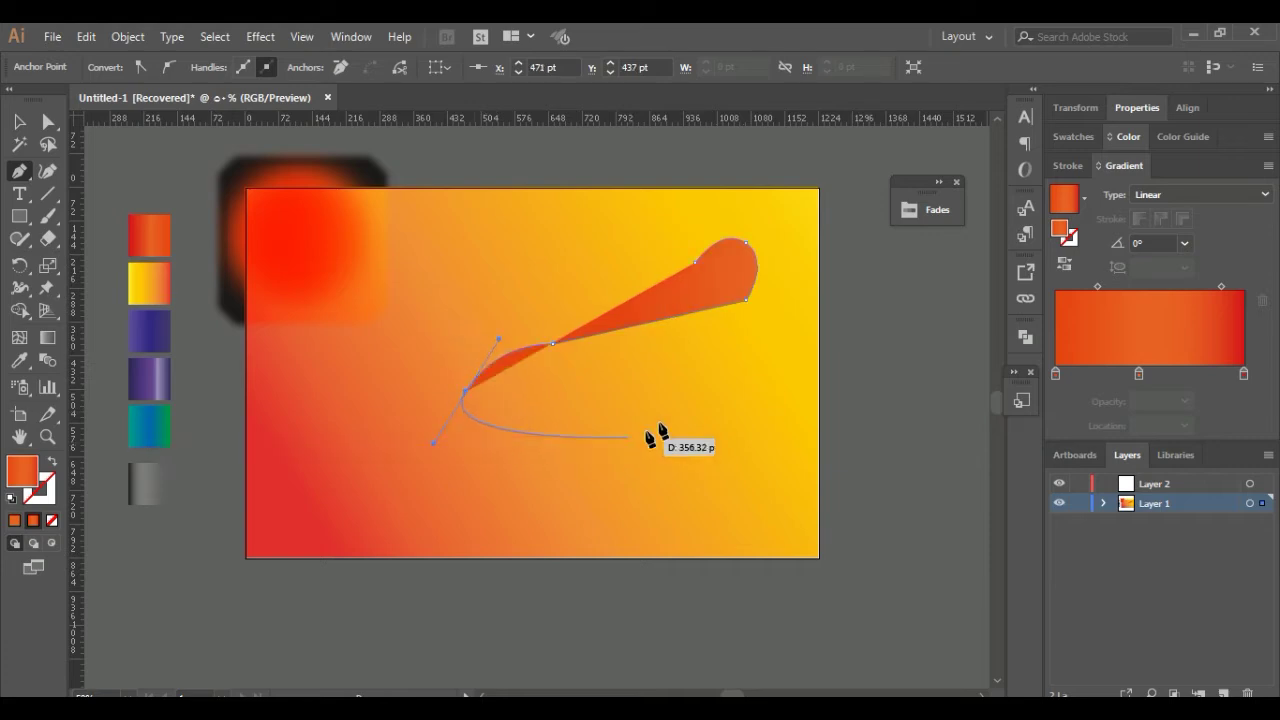
click(746, 302)
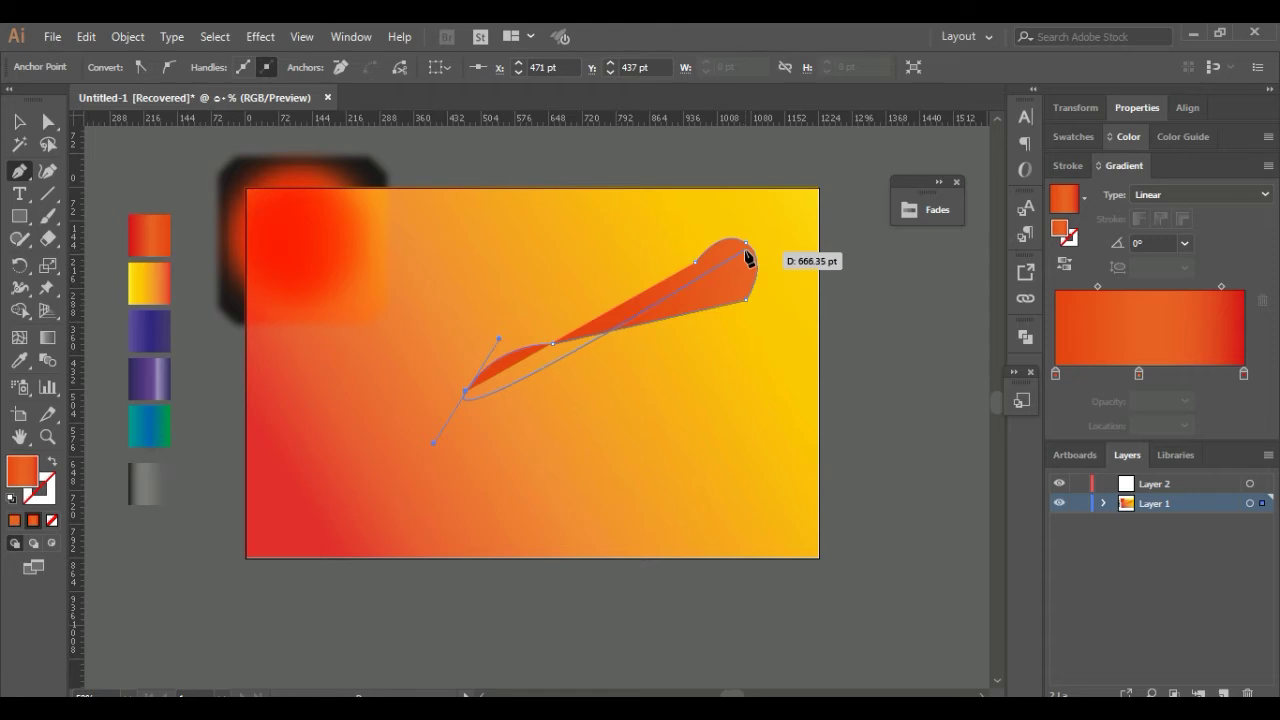
drag(747, 249, 749, 252)
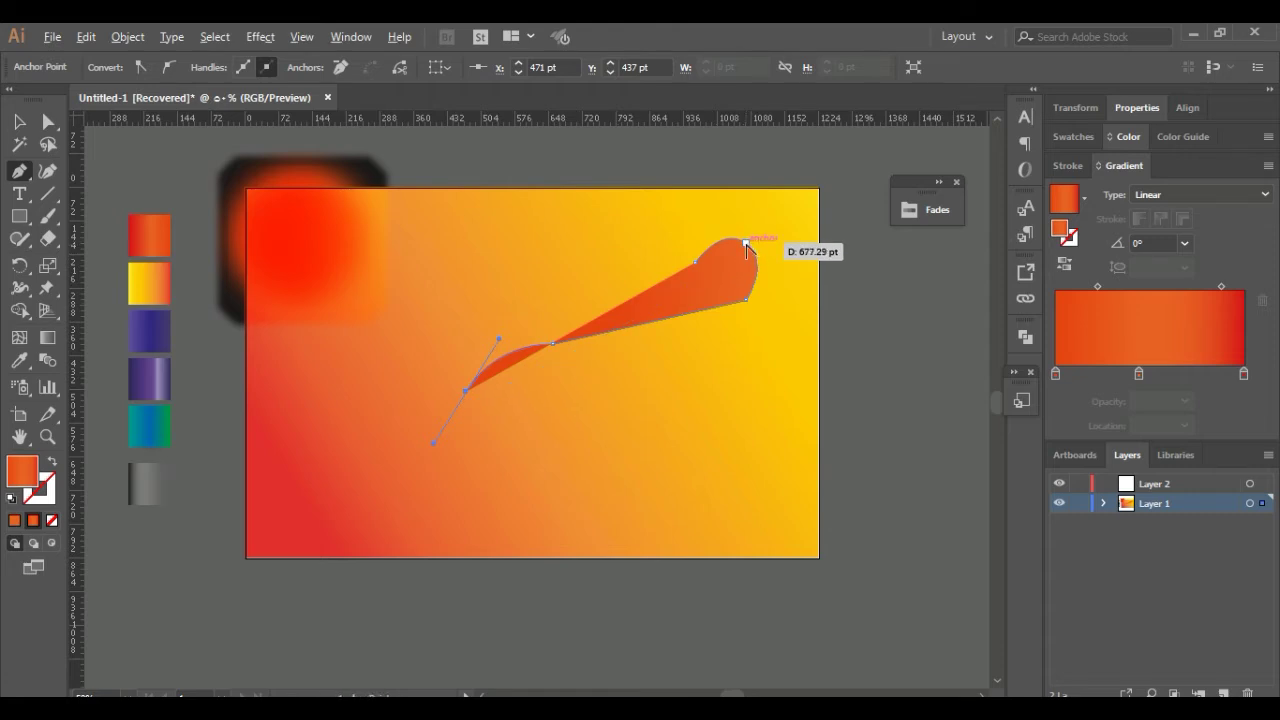
click(747, 249)
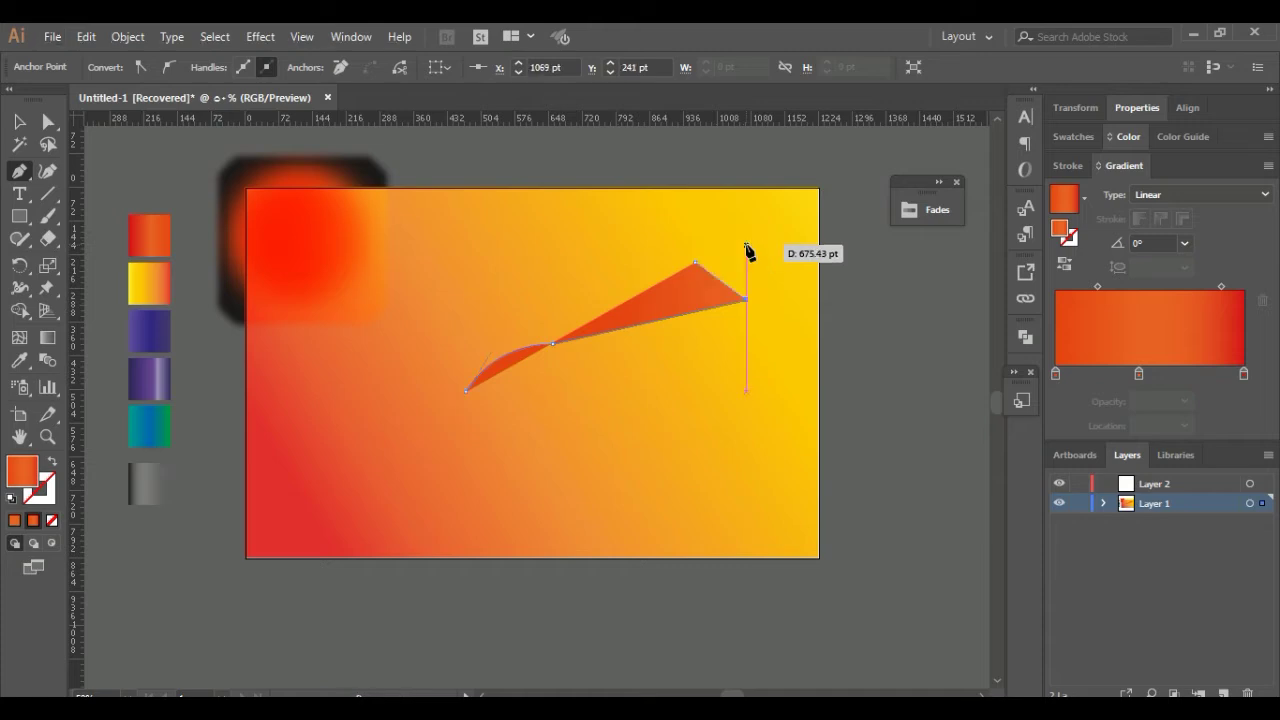
key(ctrl+z)
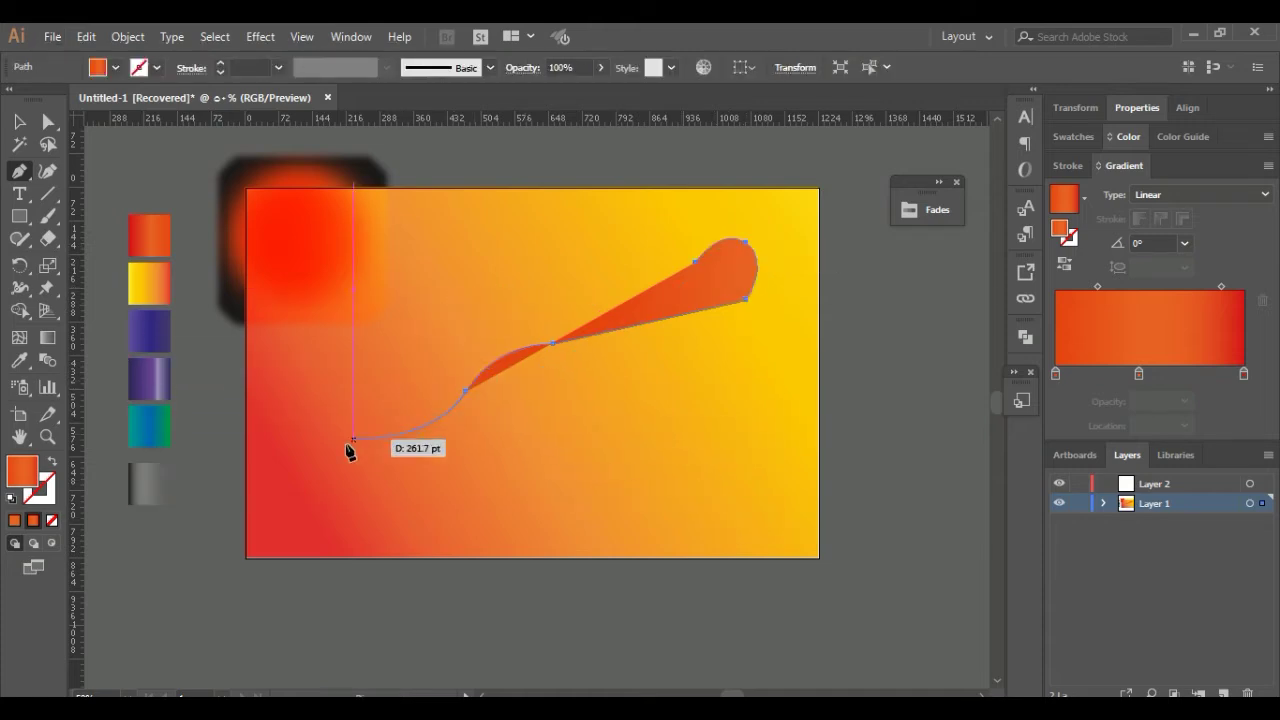
Curve the path to the bottom-left corner, add bottom-right and top-right corners, and close it
click(337, 434)
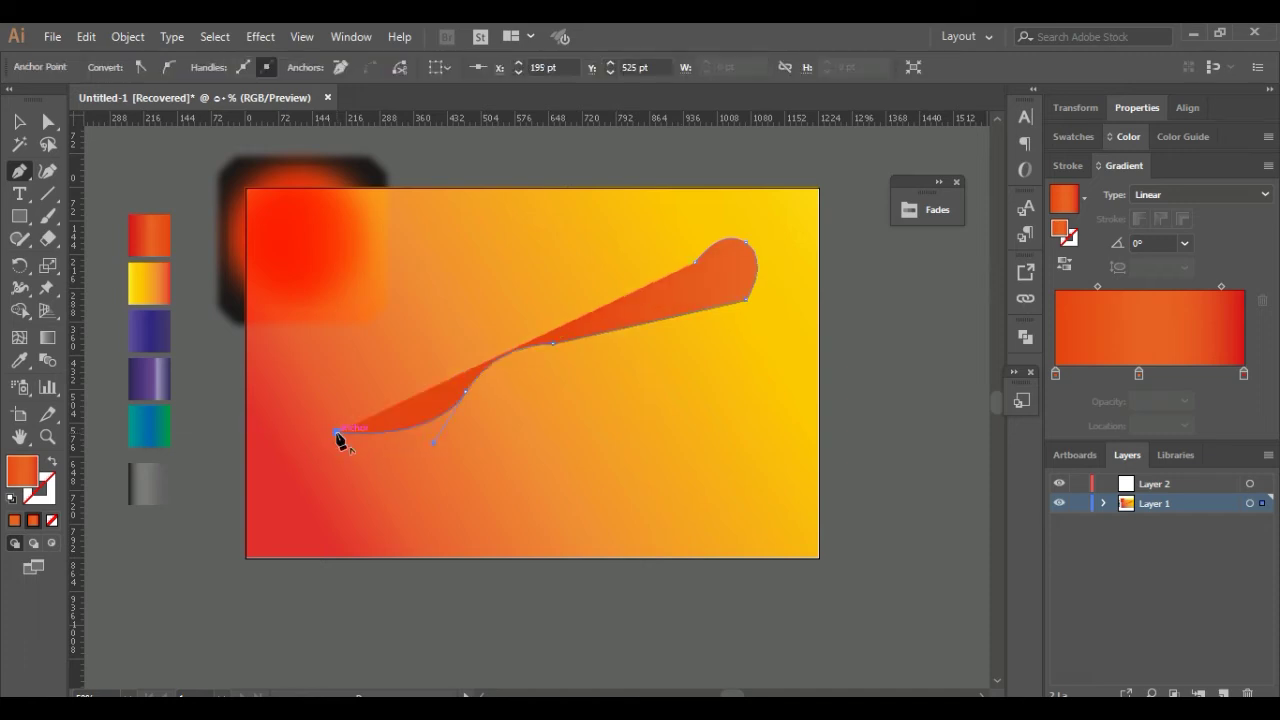
drag(246, 557, 230, 633)
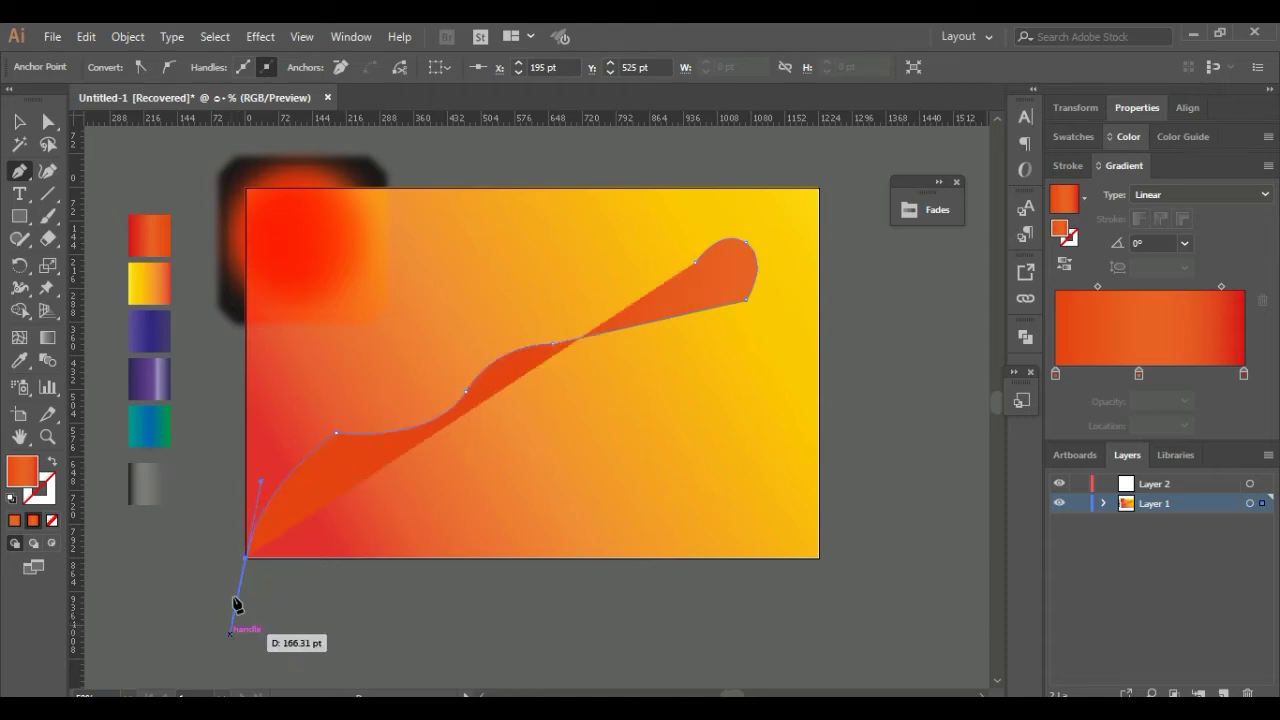
click(819, 558)
click(819, 189)
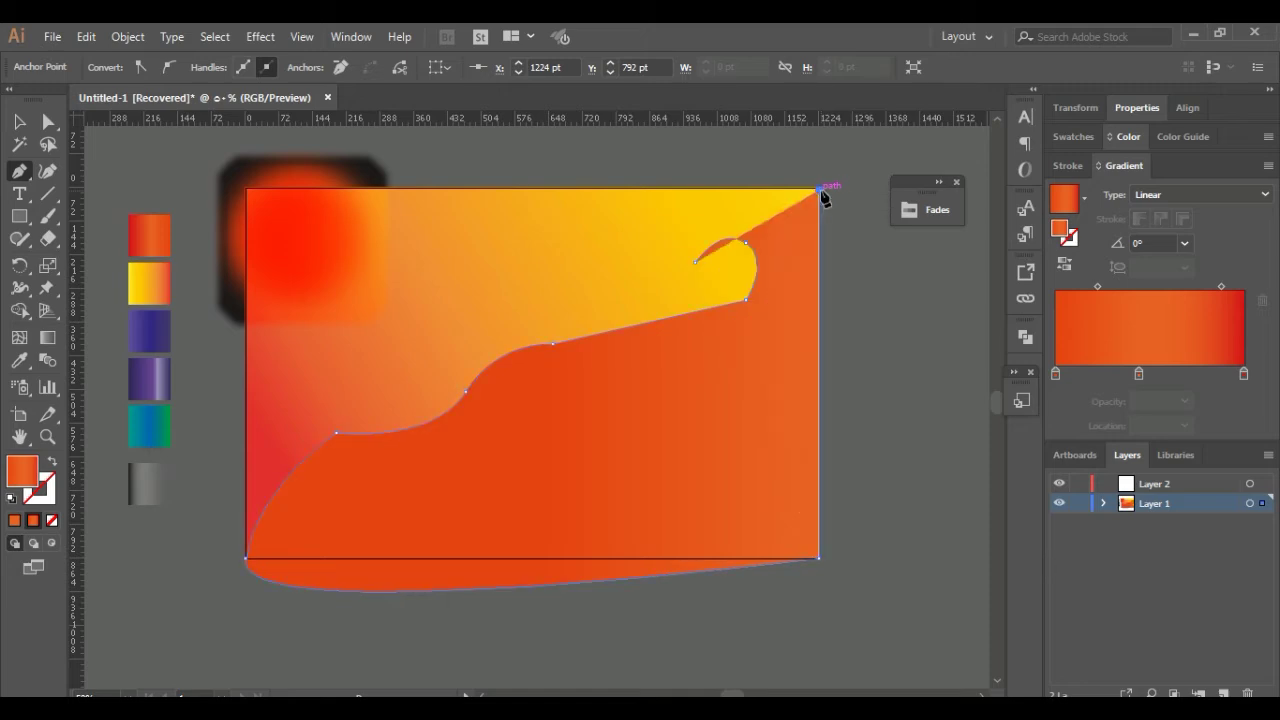
click(696, 264)
Delete the wave's stray starting anchor and move its top-right anchor onto the artboard's top edge
click(48, 121)
click(677, 184)
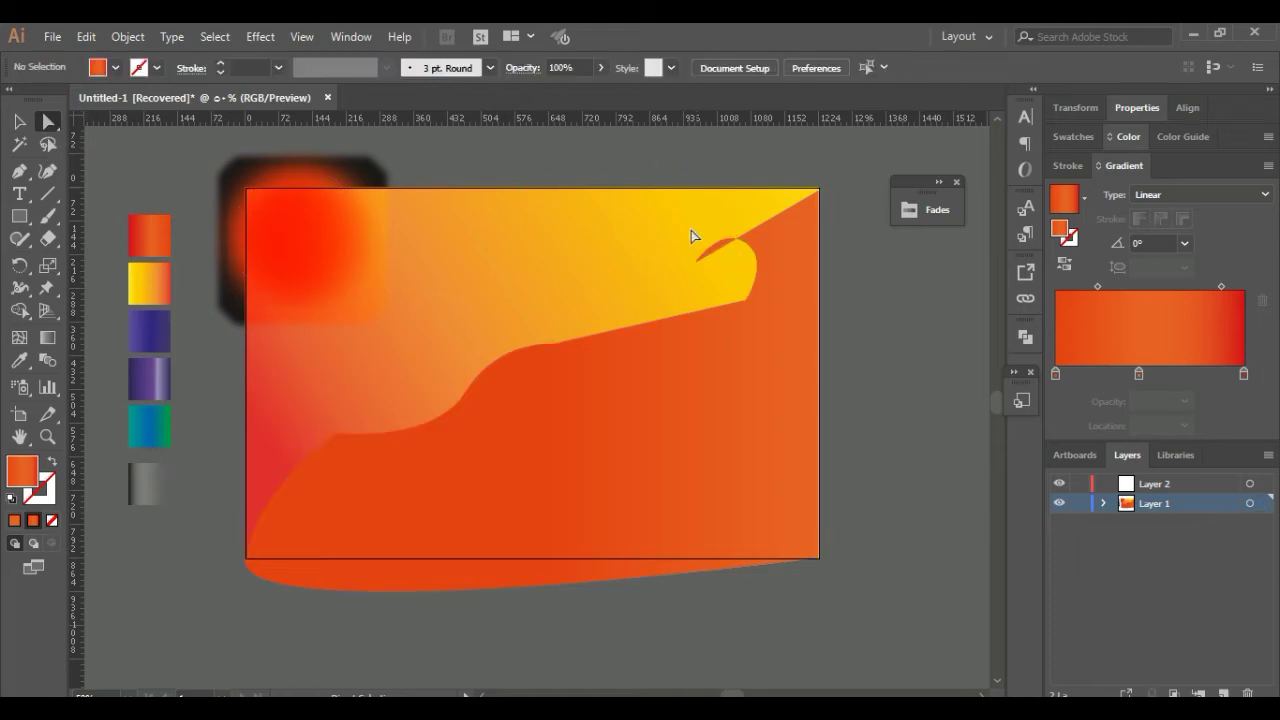
click(727, 275)
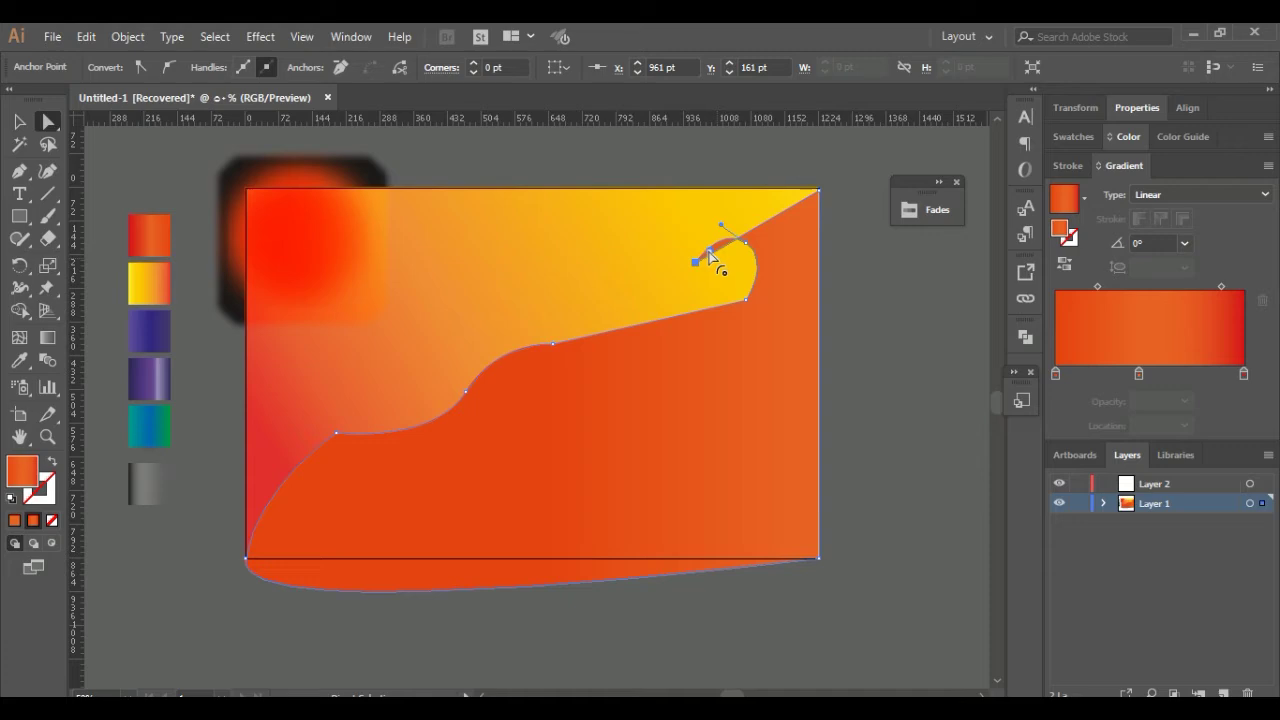
key(Delete)
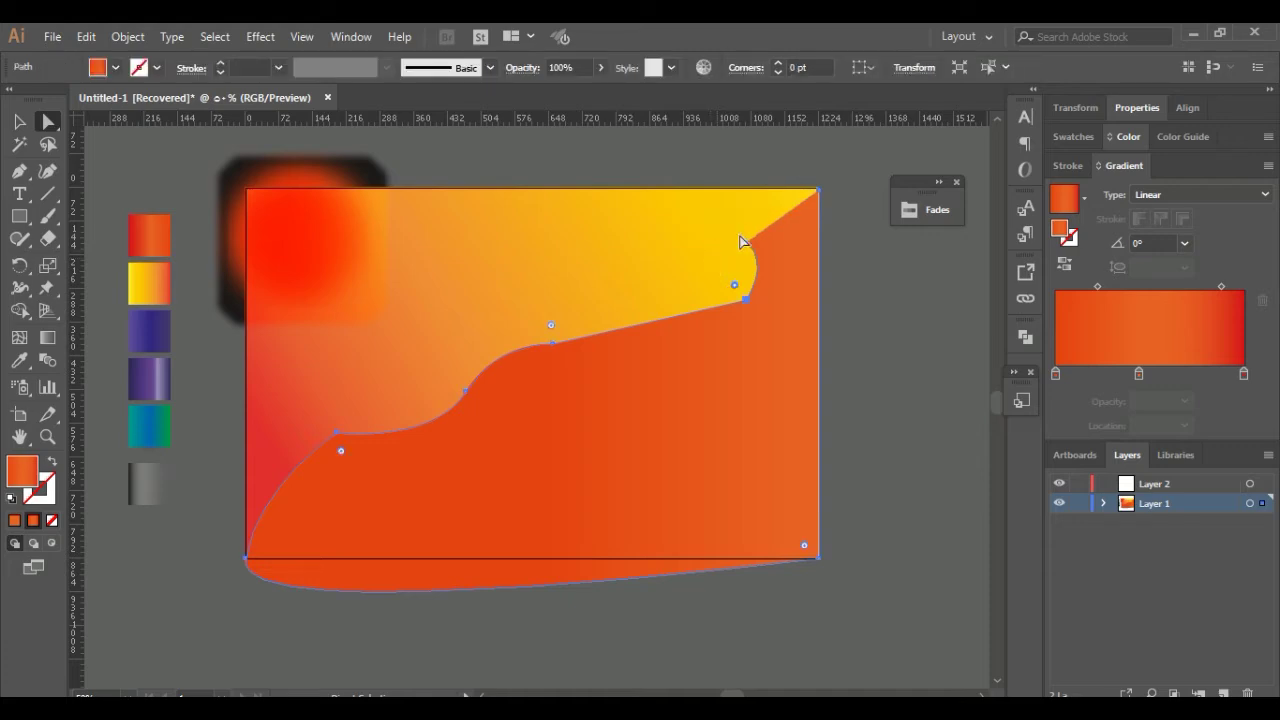
drag(746, 244, 746, 242)
drag(736, 287, 686, 262)
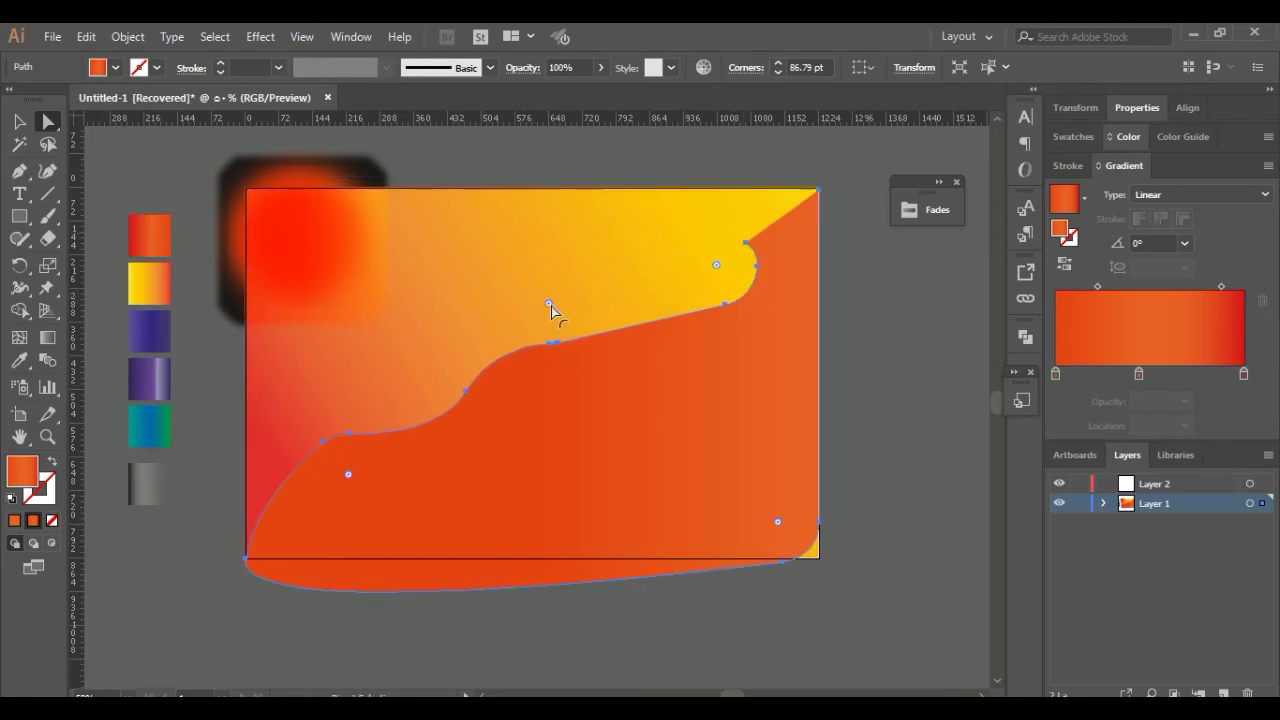
drag(548, 304, 531, 241)
mouse_move(746, 243)
mouse_down()
mouse_move(723, 219)
mouse_move(737, 211)
mouse_move(715, 213)
mouse_up()
click(745, 248)
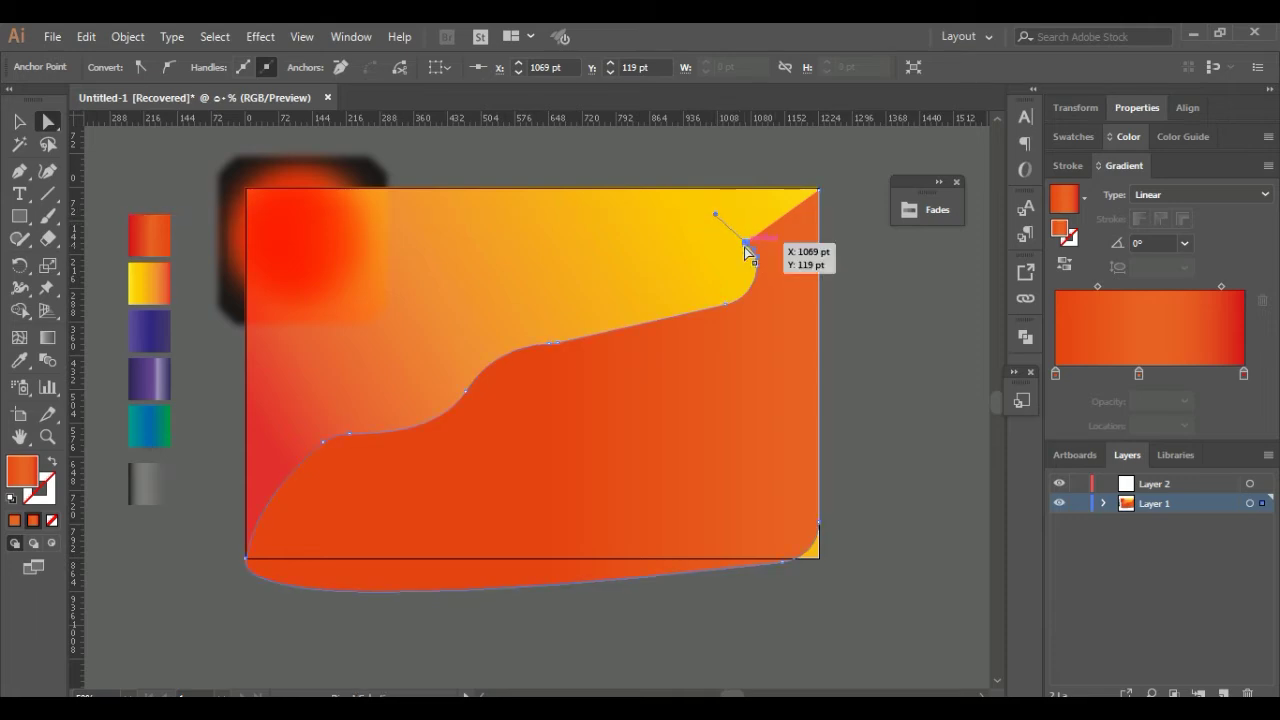
drag(748, 248, 720, 192)
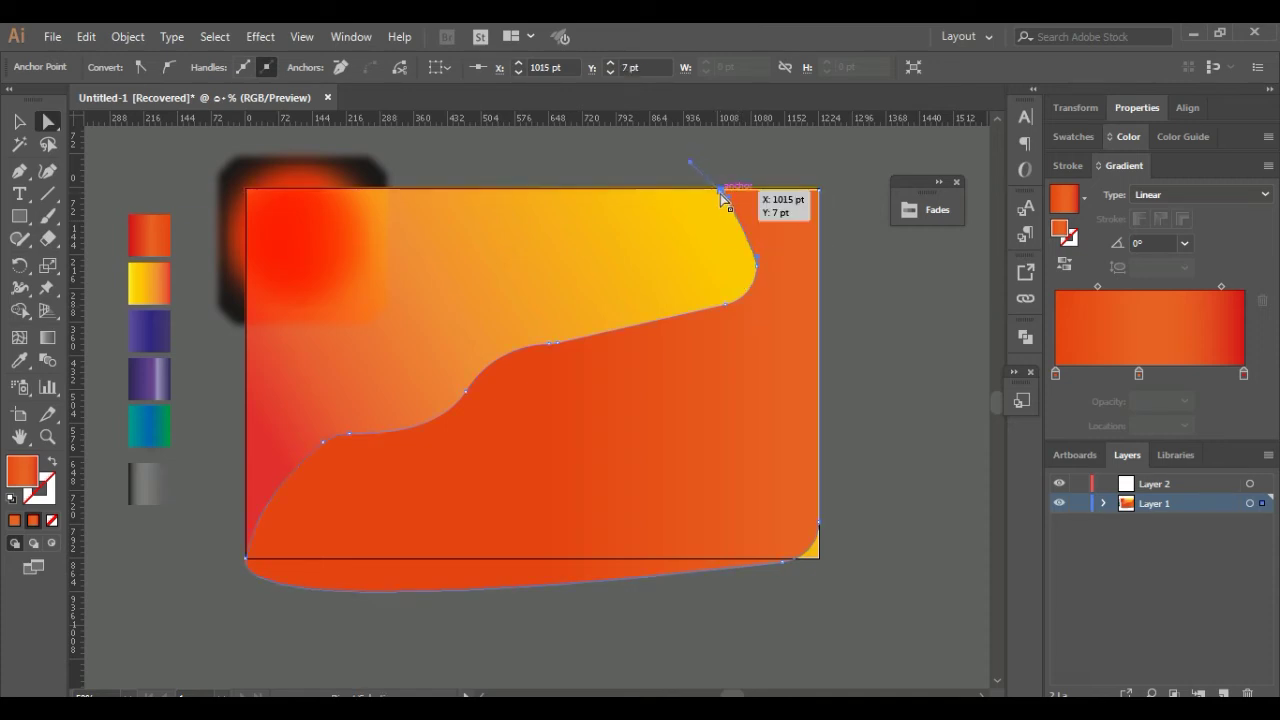
drag(722, 195, 714, 188)
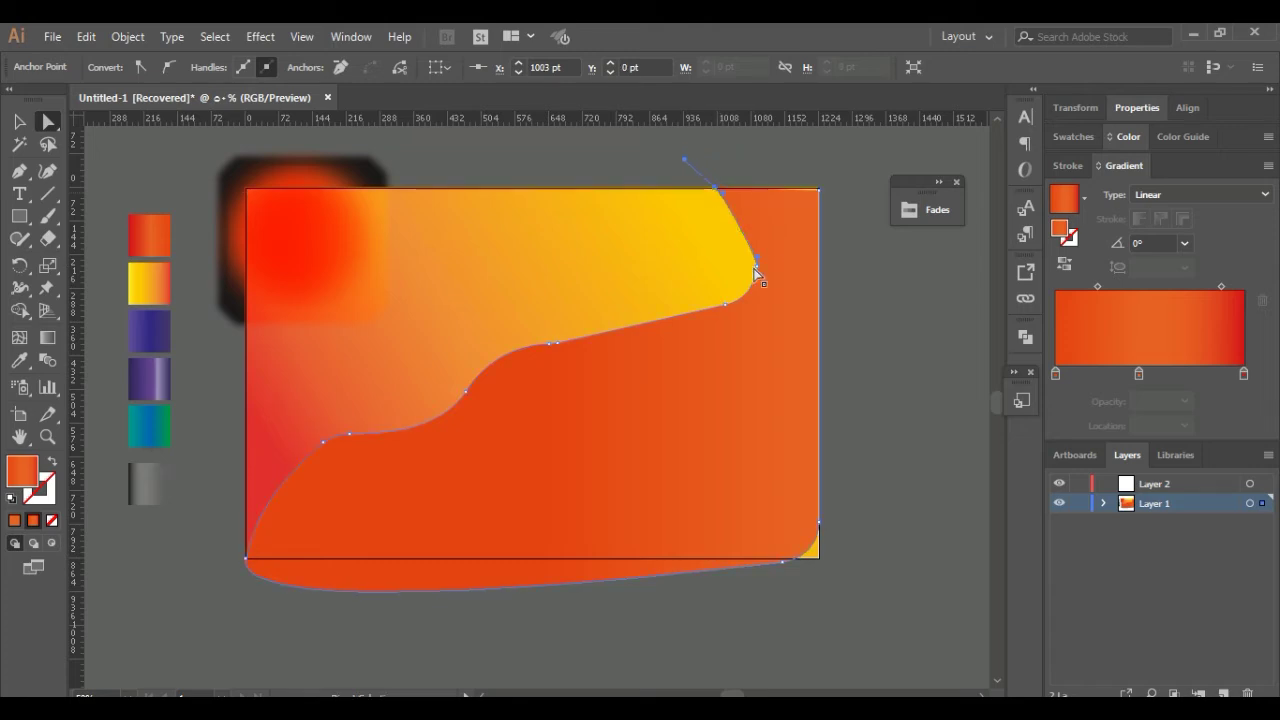
click(820, 192)
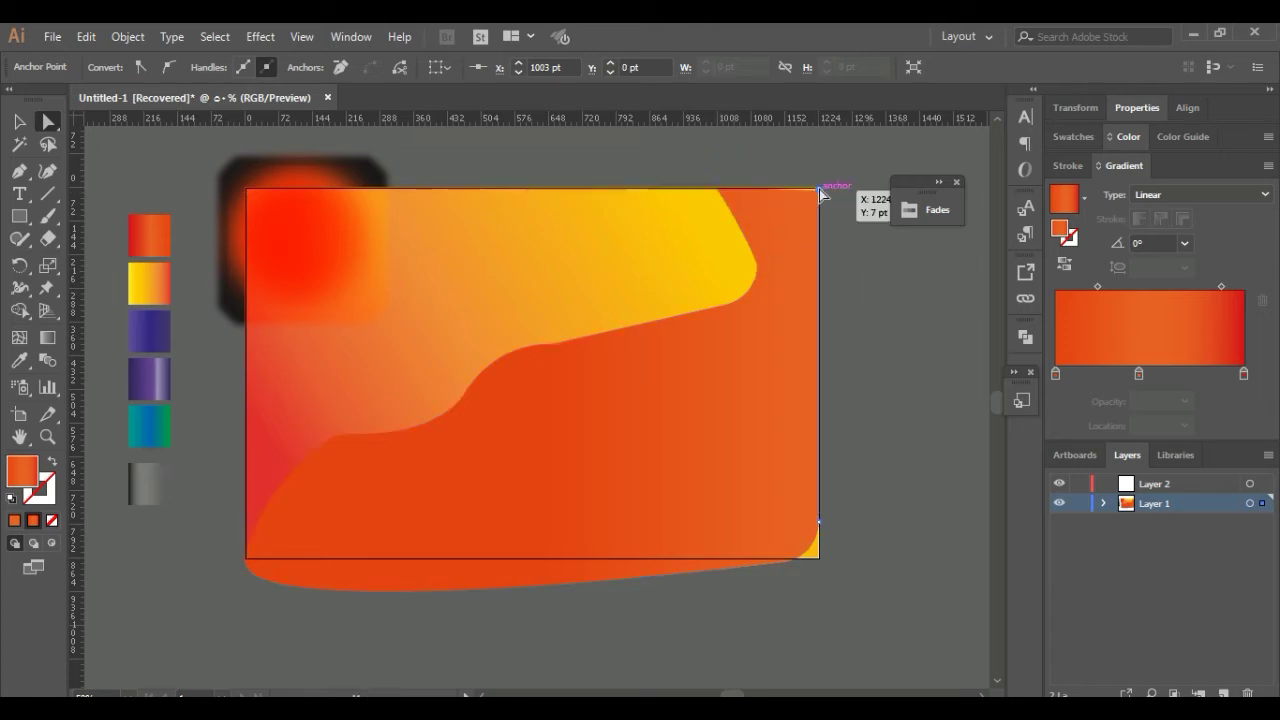
click(878, 338)
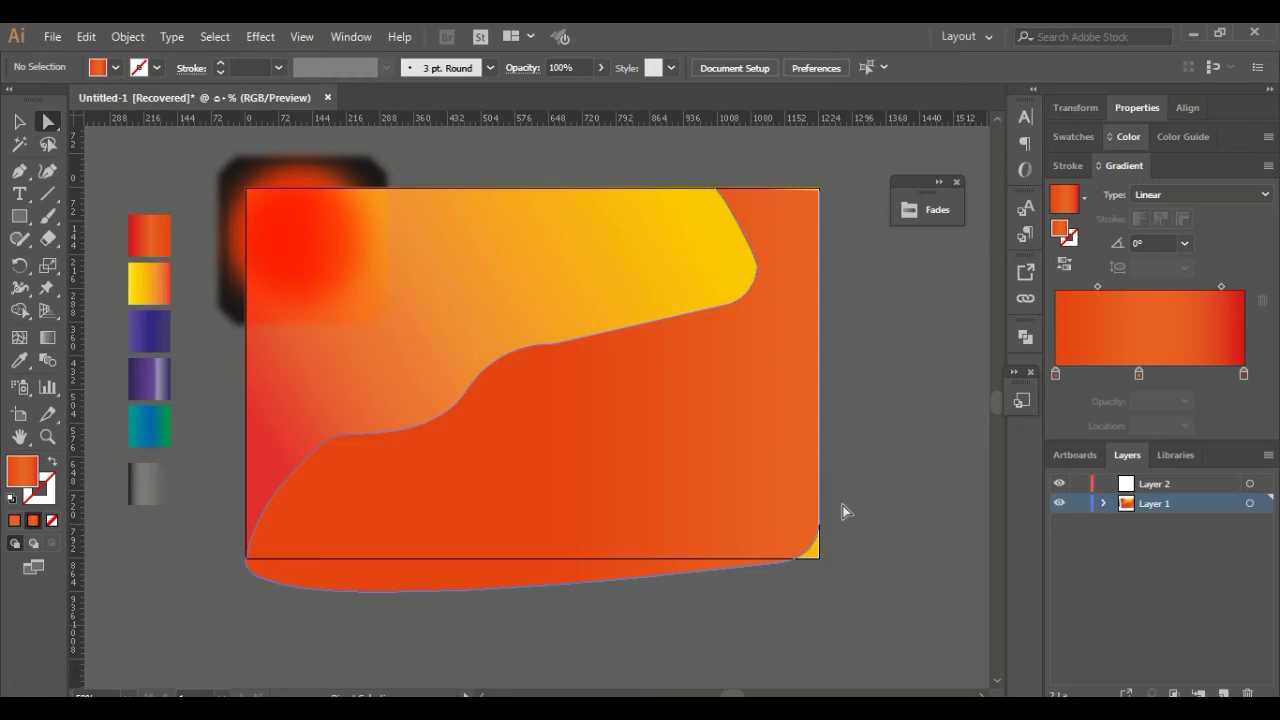
Shrink the wave's bottom-right corner radius to about 7 pt so it meets the artboard corner
click(765, 540)
drag(779, 523, 823, 568)
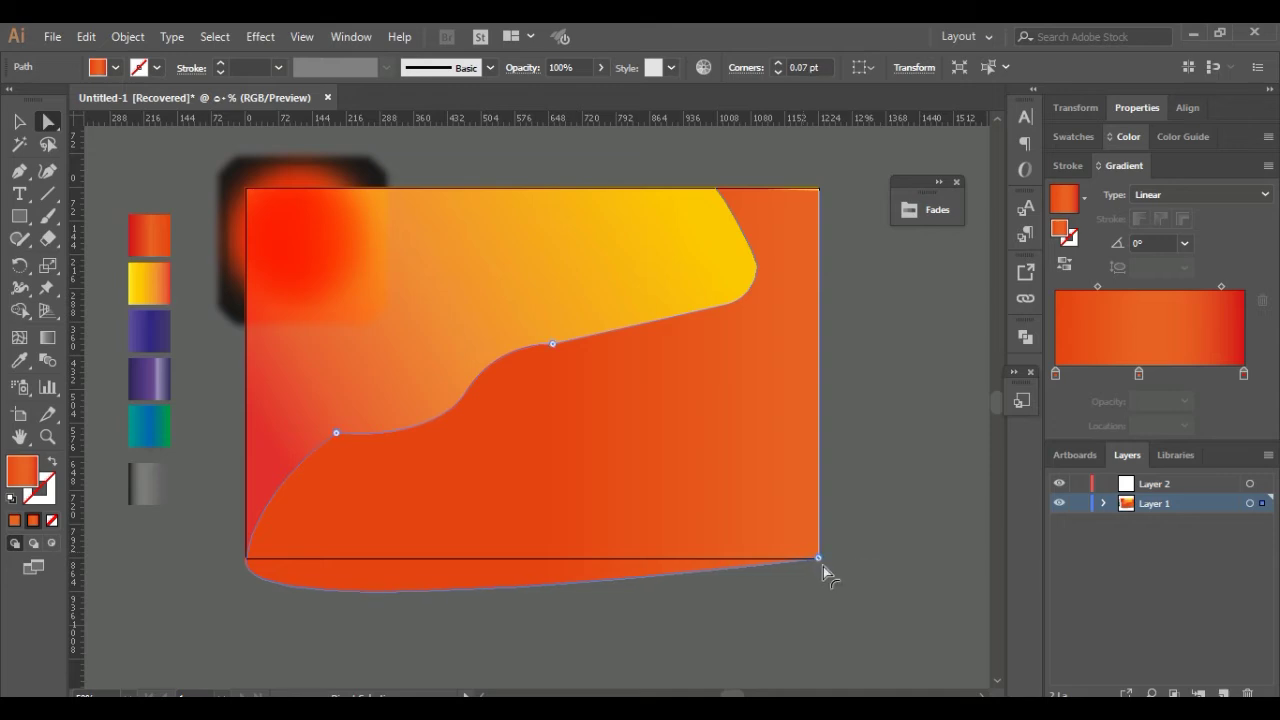
click(866, 622)
click(636, 441)
click(19, 361)
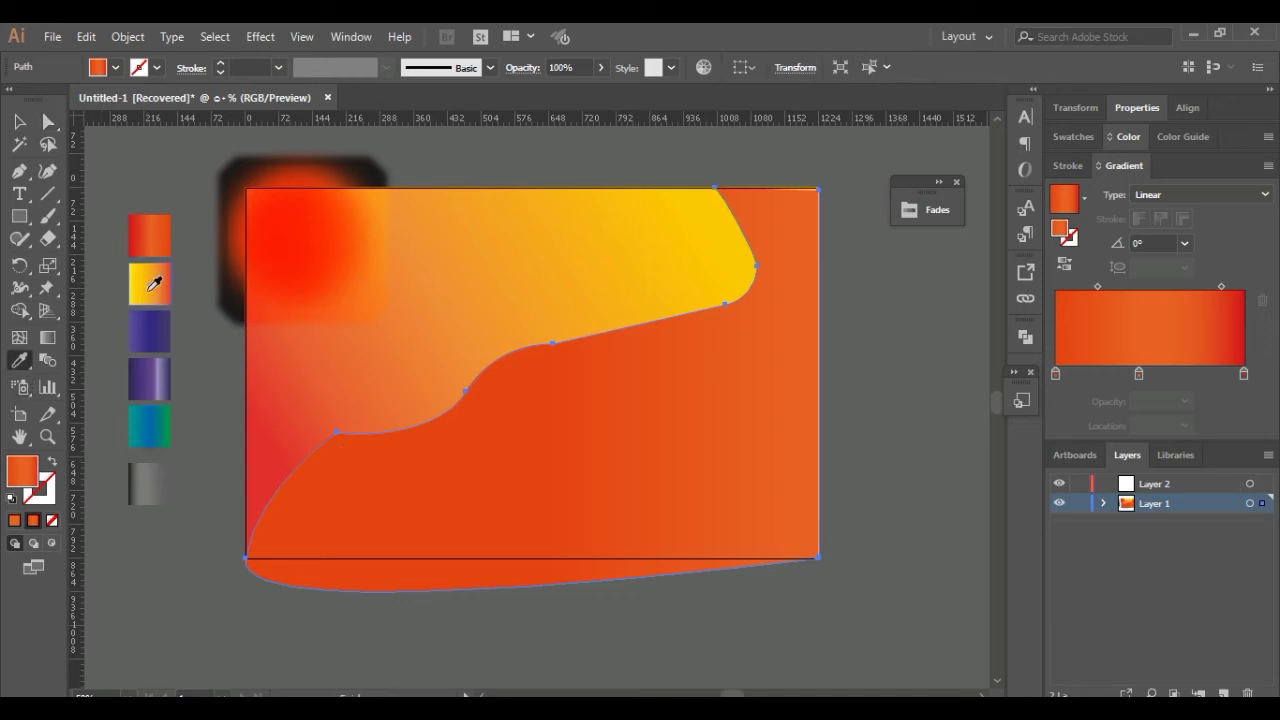
Apply the grey-to-transparent gradient to the wave, angled 23.7° up from the bottom-left
click(153, 487)
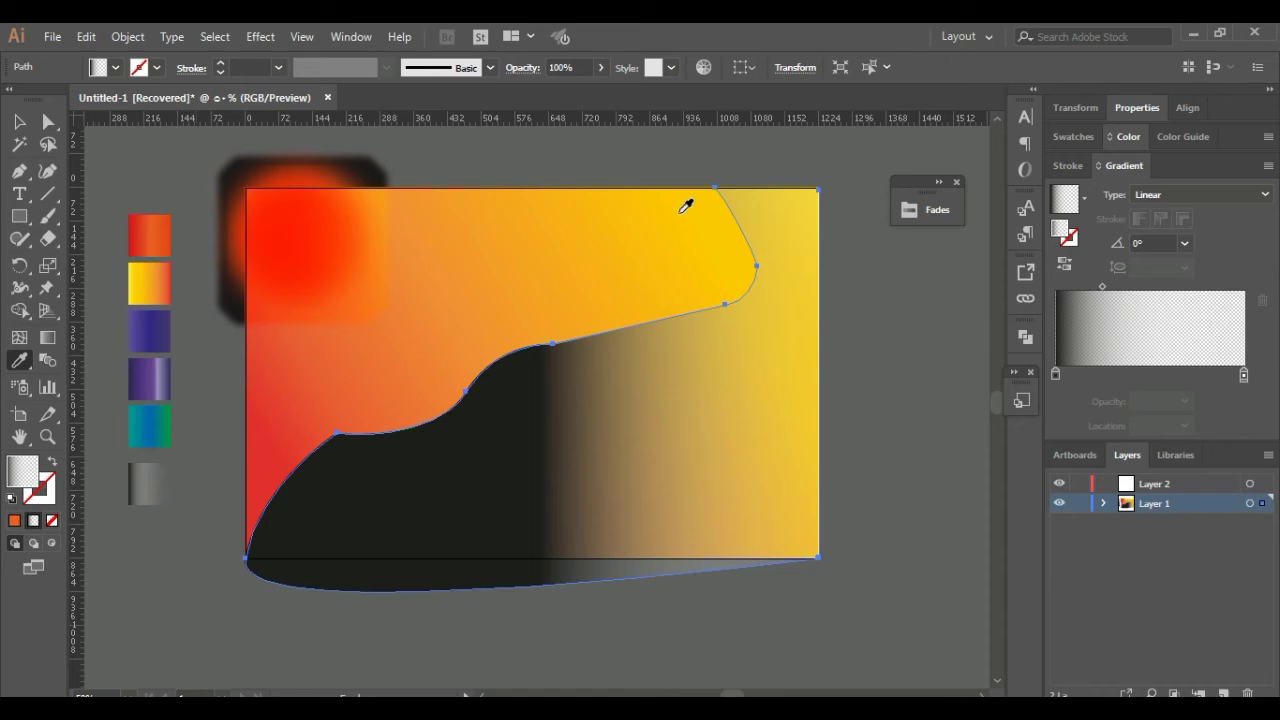
click(37, 340)
click(48, 340)
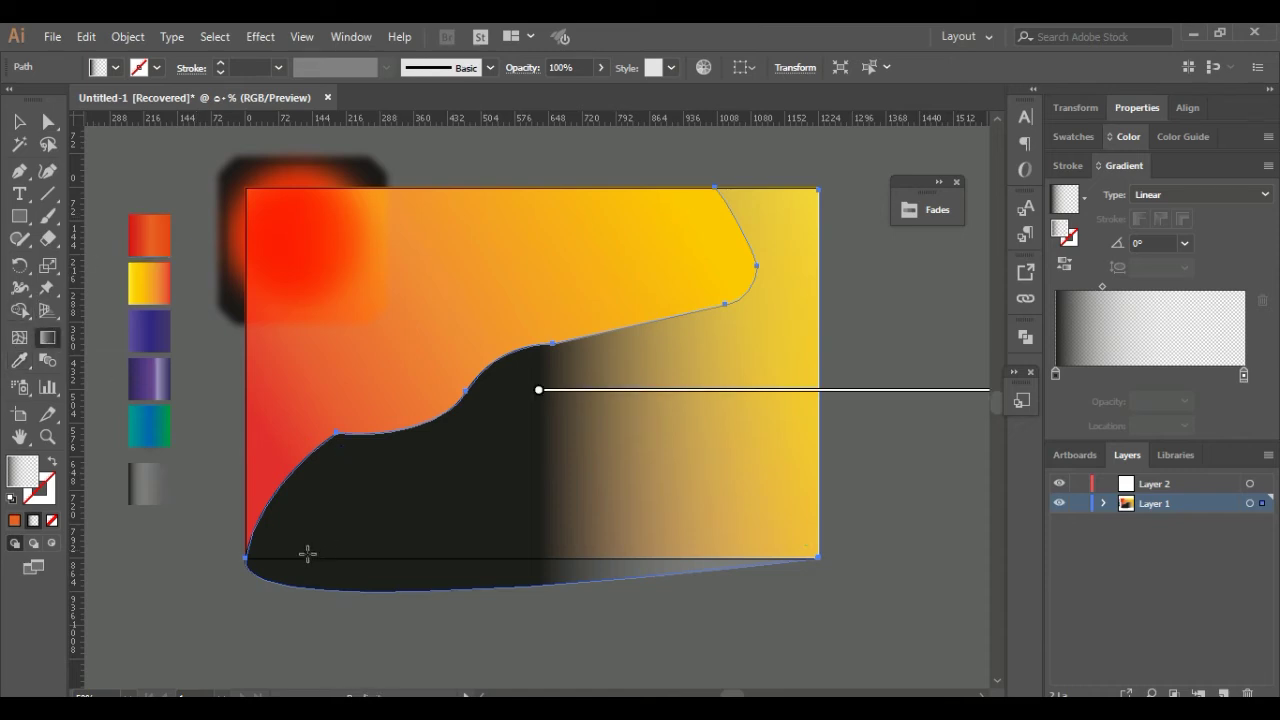
drag(285, 561, 926, 302)
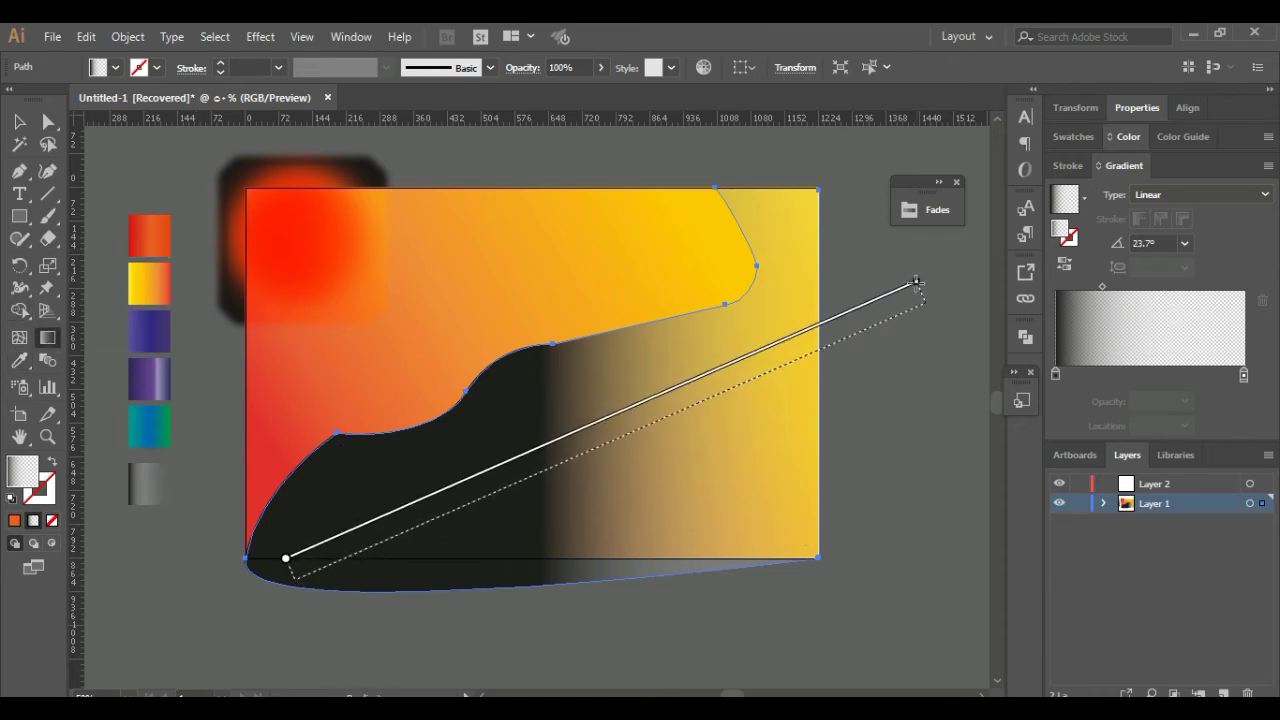
mouse_move(597, 451)
mouse_down()
mouse_move(533, 488)
mouse_move(503, 454)
mouse_up()
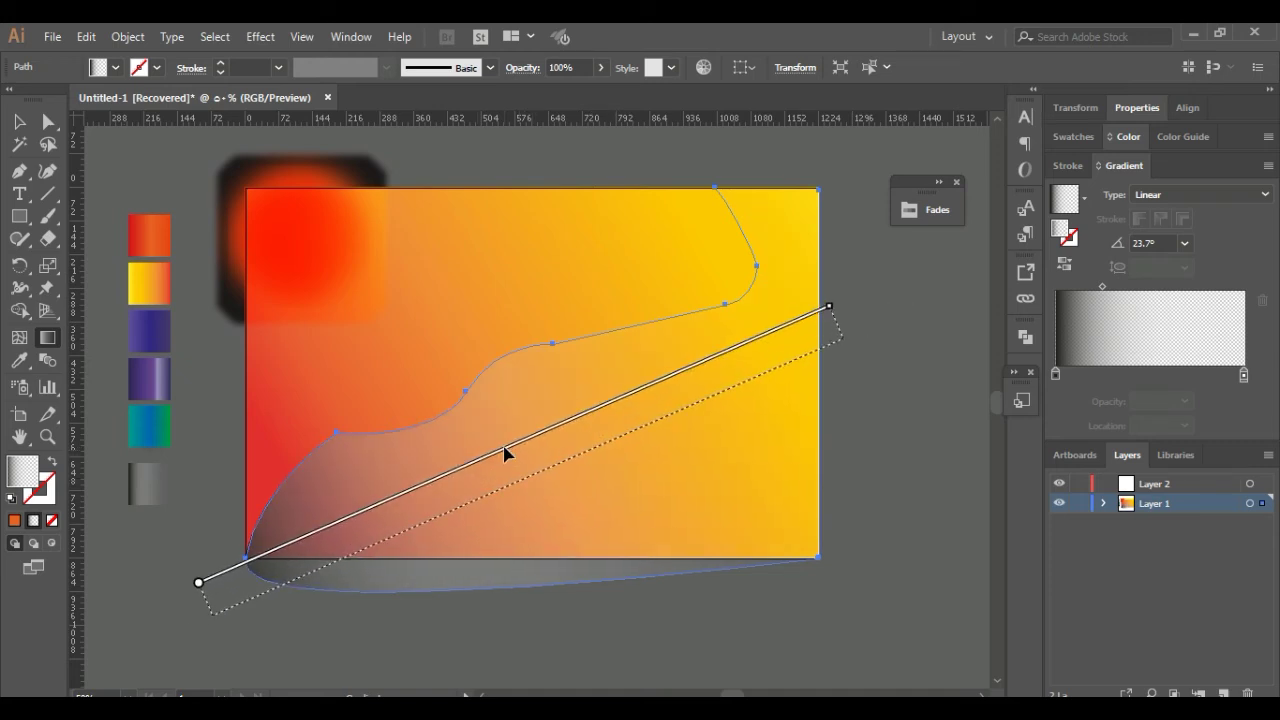
click(21, 123)
Set the wave shape's blending mode to Overlay, then deselect it
click(515, 68)
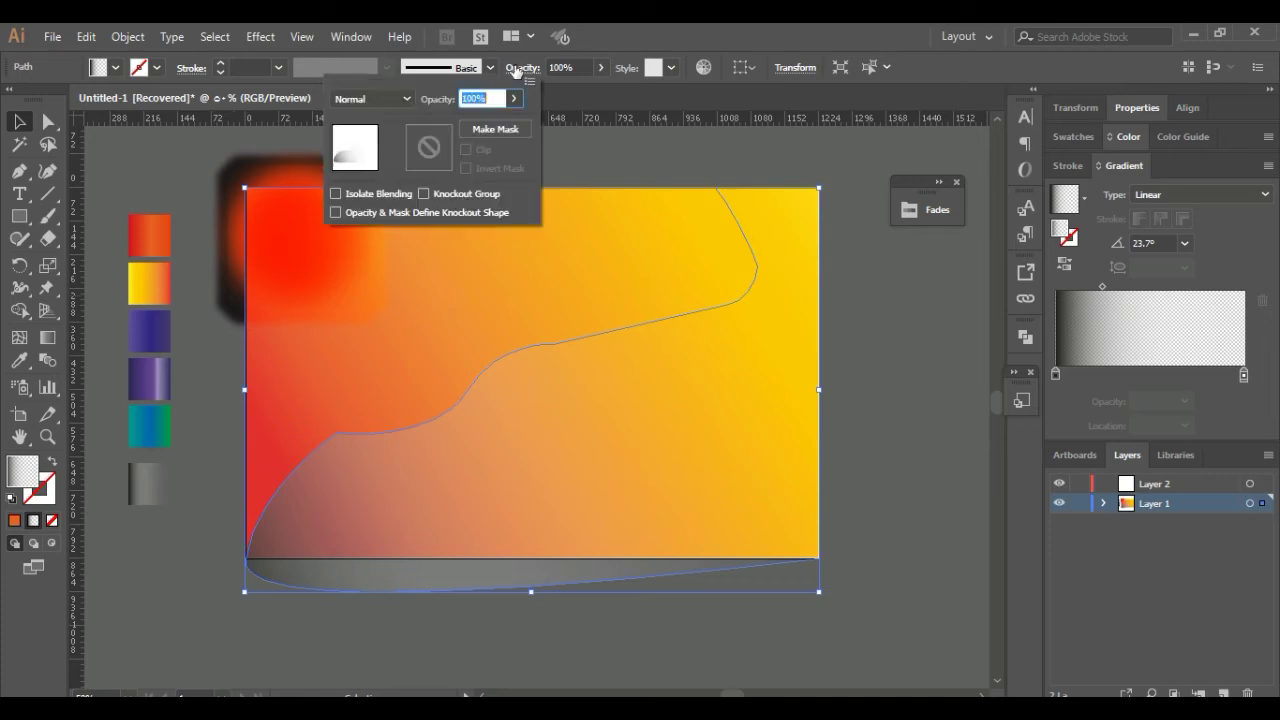
click(398, 100)
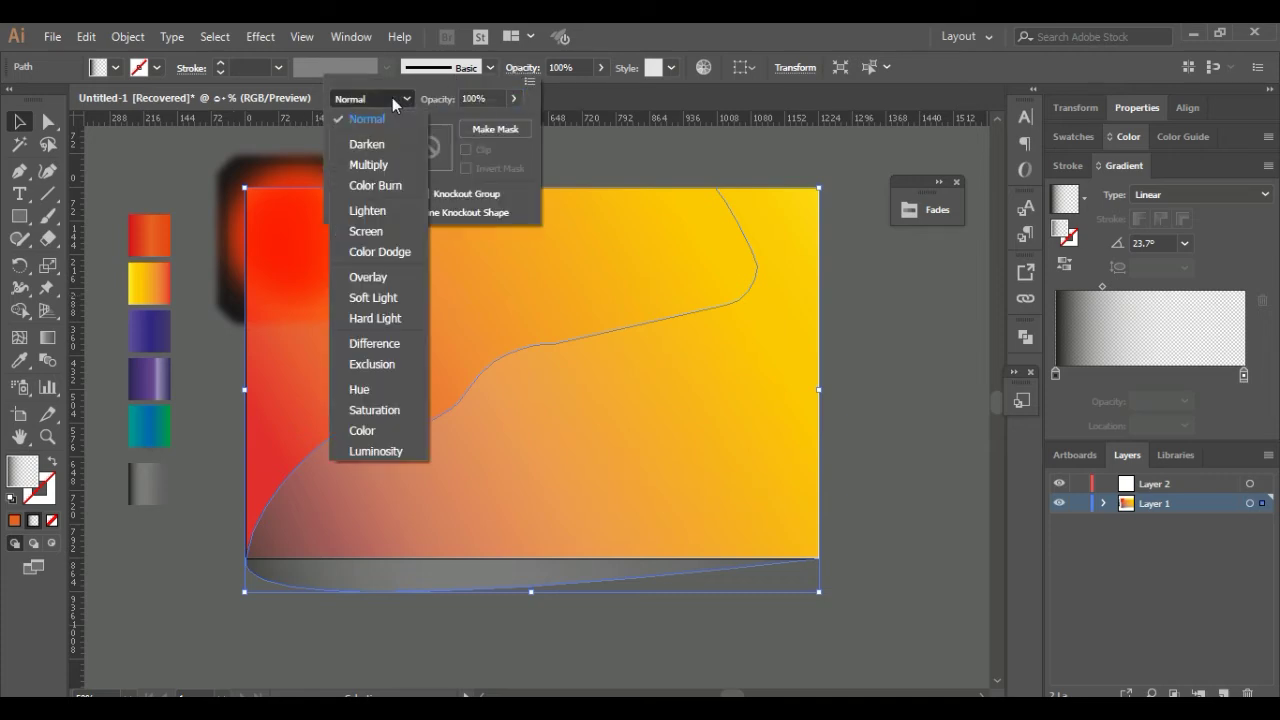
click(399, 278)
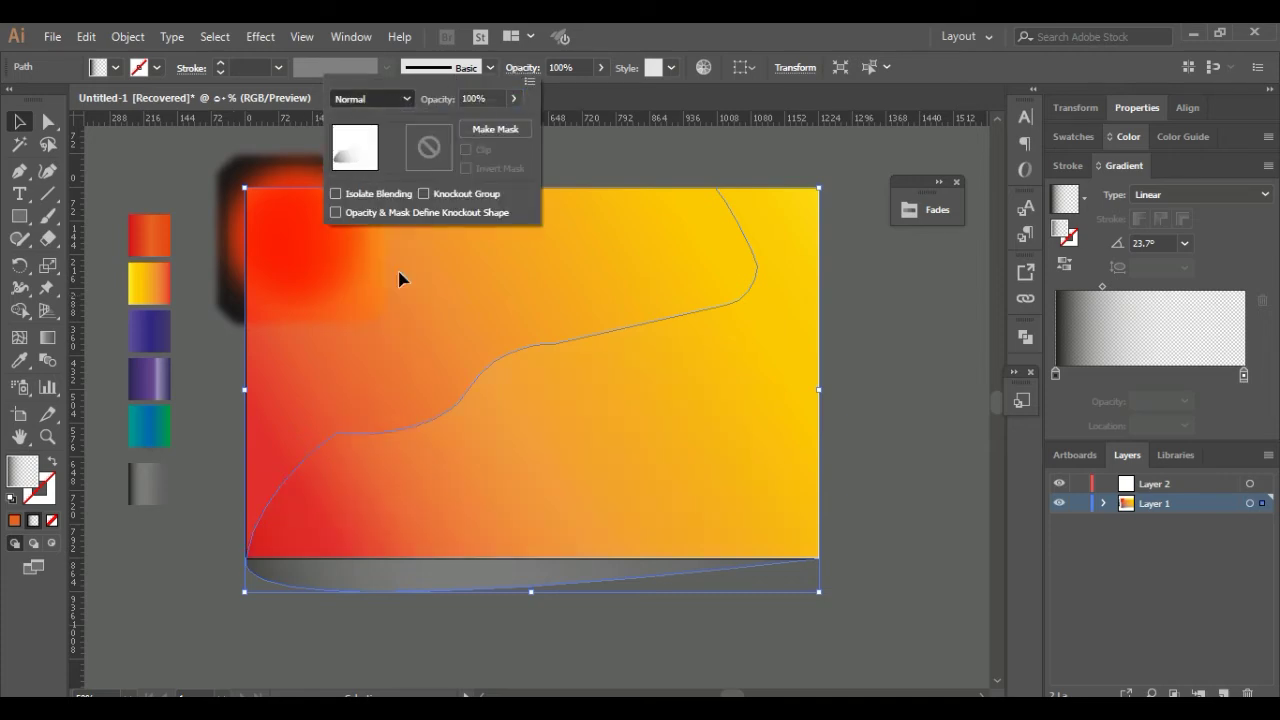
click(909, 433)
click(909, 433)
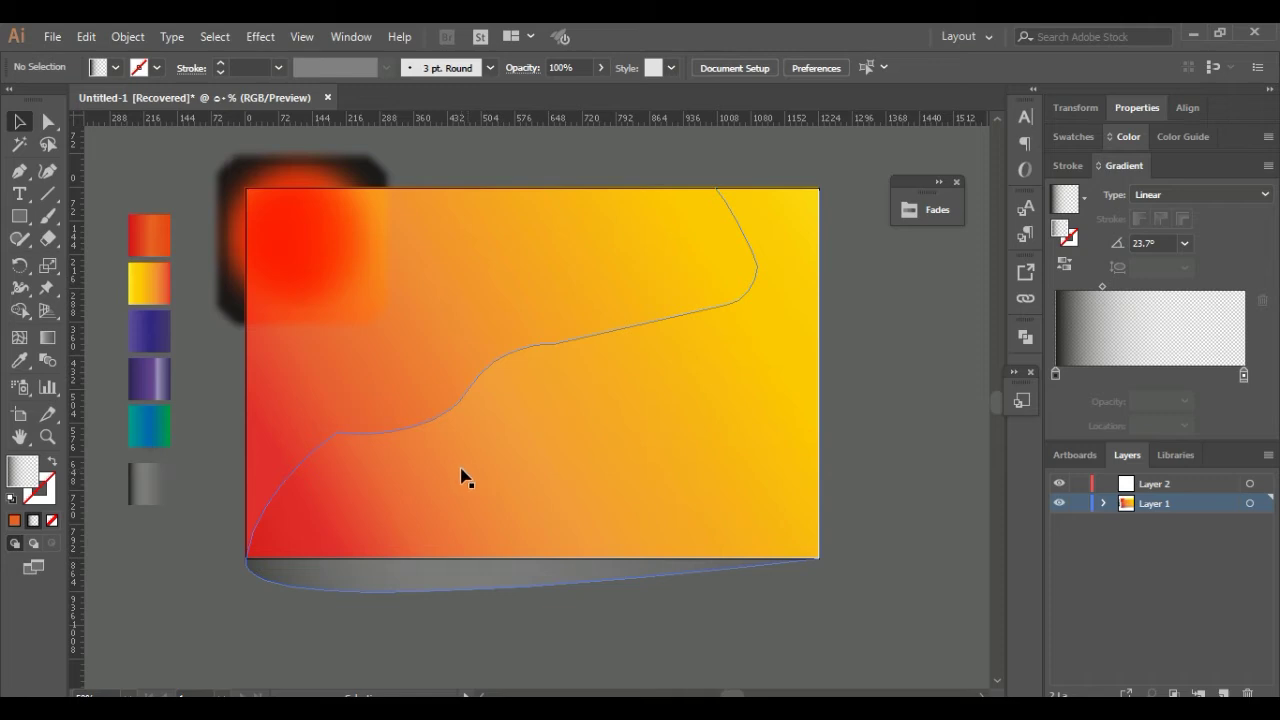
Duplicate the glowing circle to the artboard's bottom-right and top-right corners
click(280, 265)
drag(280, 265, 770, 544)
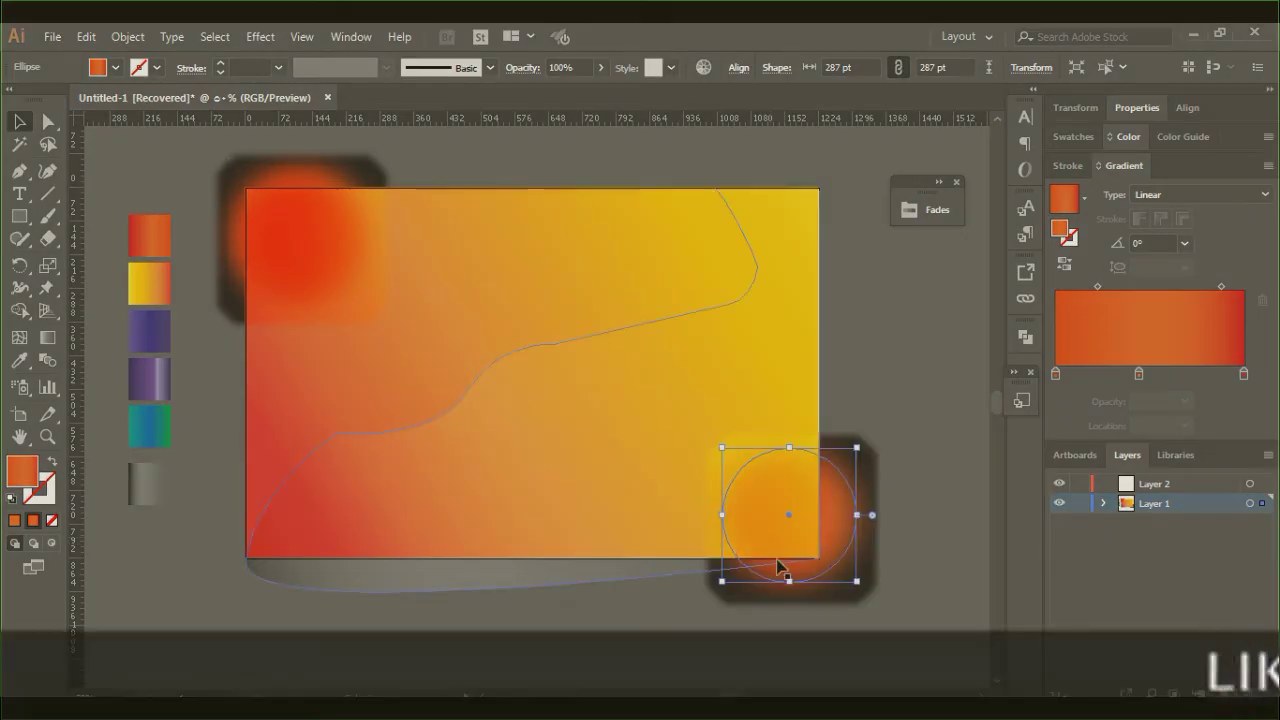
drag(842, 567, 857, 279)
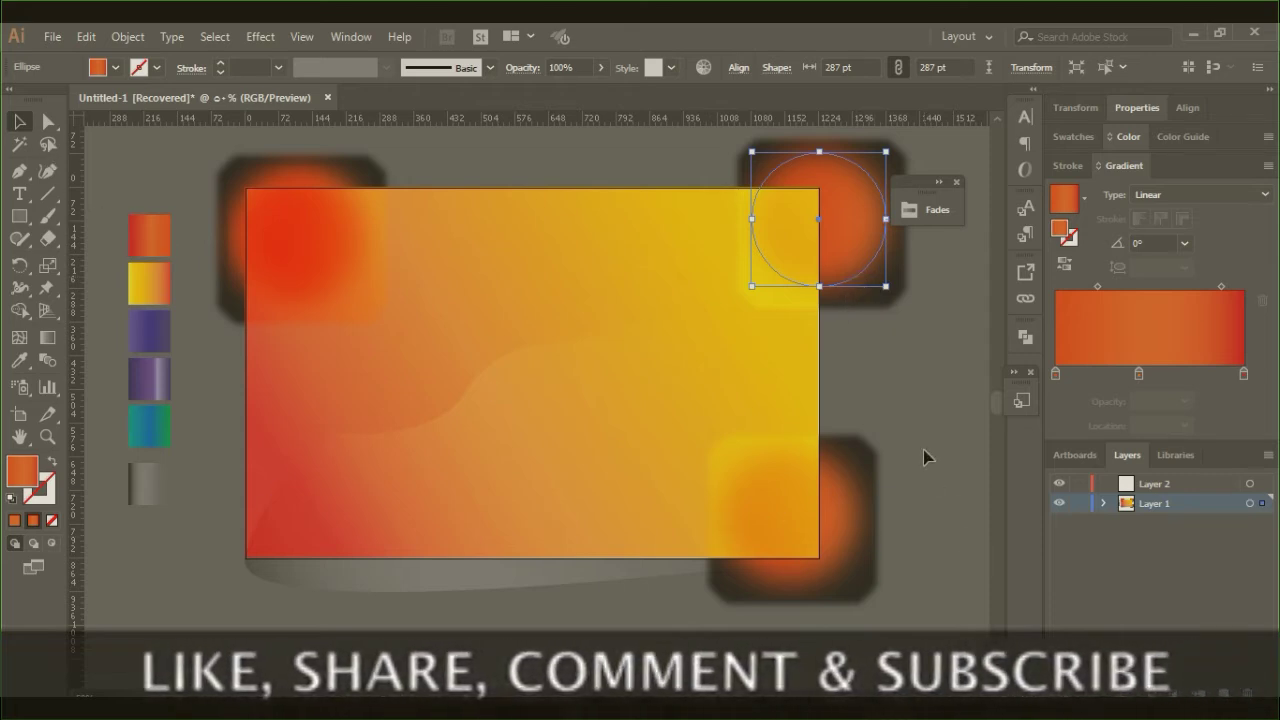
click(925, 452)
Shift the top-right copy's left anchor and nudge that circle slightly upward
click(46, 125)
click(848, 198)
drag(751, 218, 758, 225)
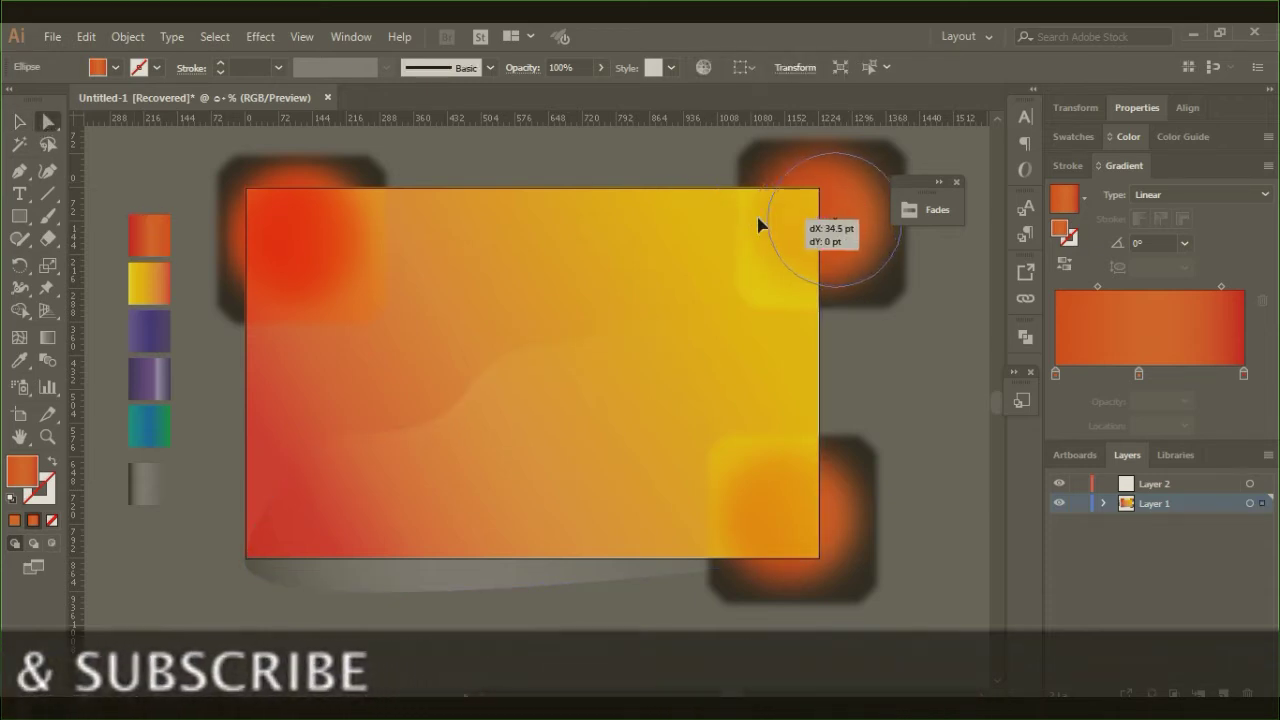
drag(758, 225, 749, 220)
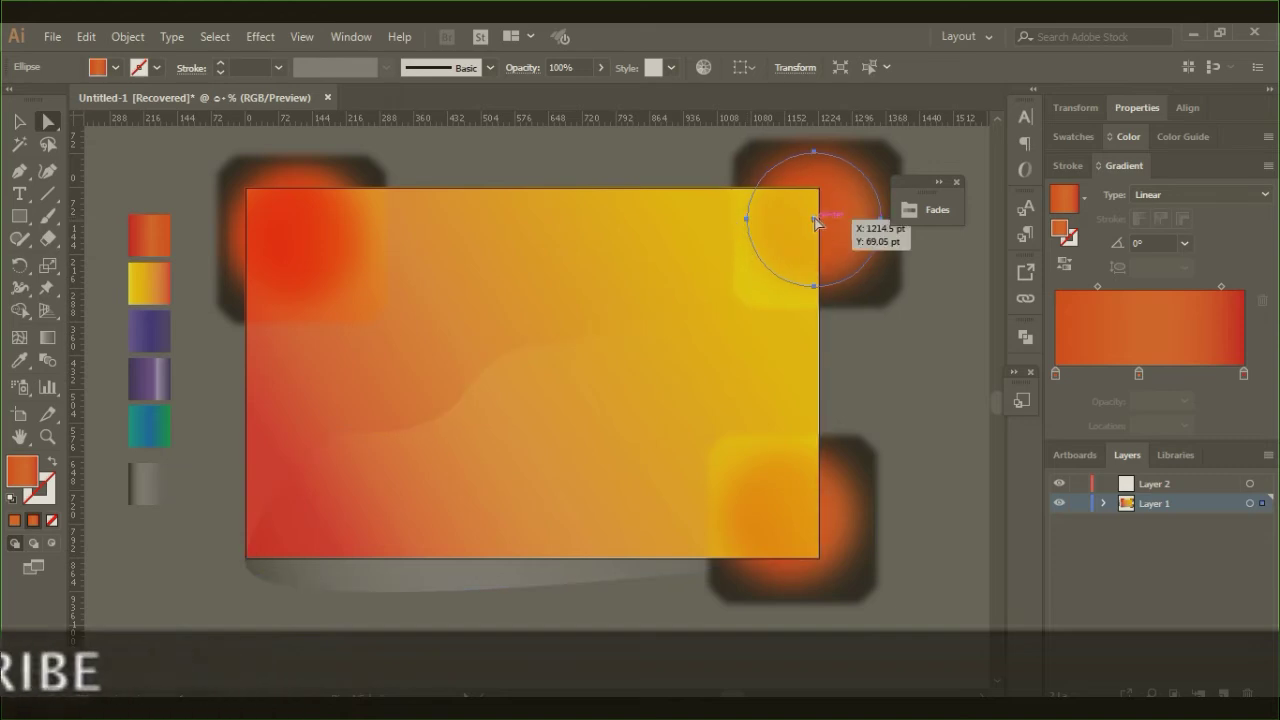
drag(815, 222, 815, 217)
click(692, 166)
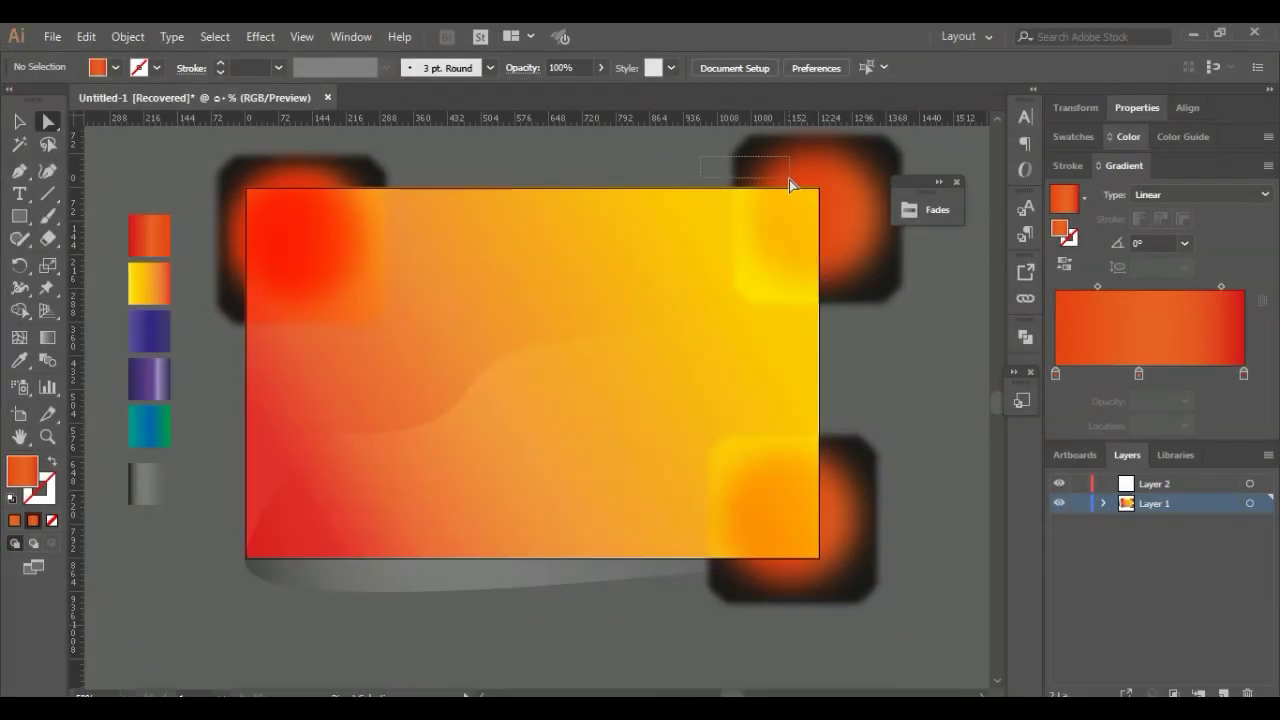
click(786, 180)
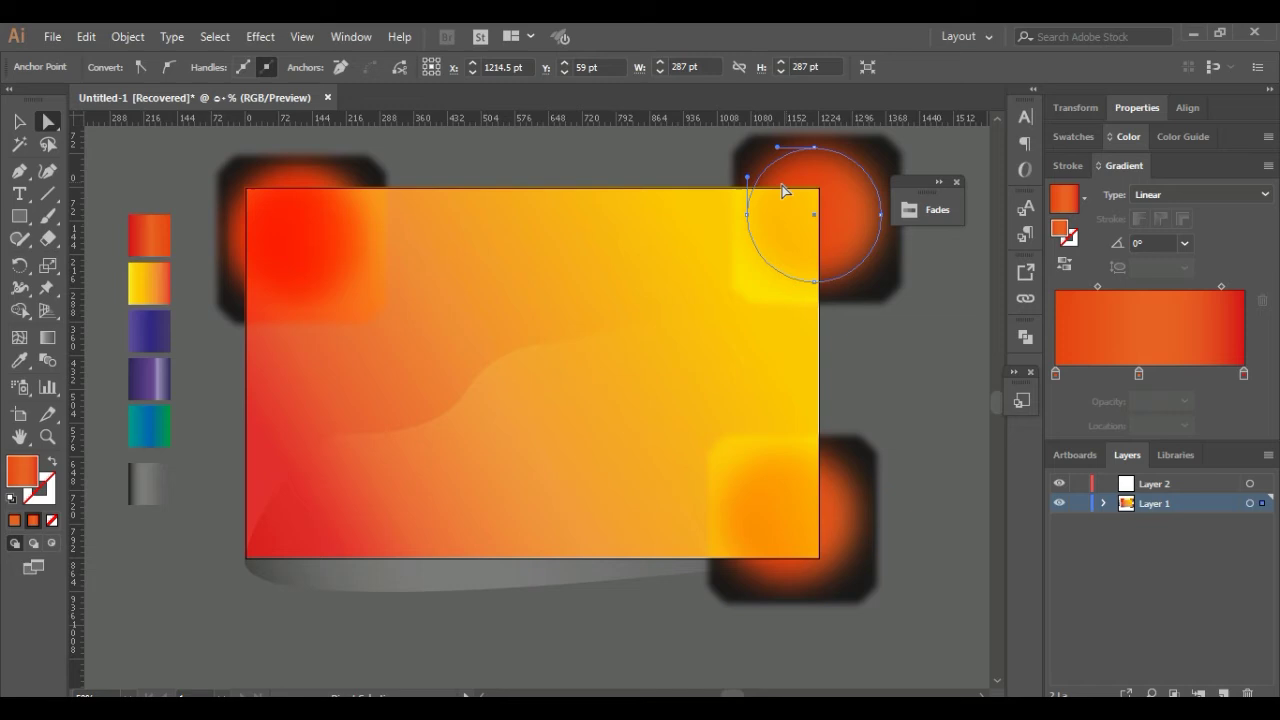
Pull the top-right circle's anchor leftward and bend the bottom-right circle's curve into a hook
drag(749, 189, 624, 187)
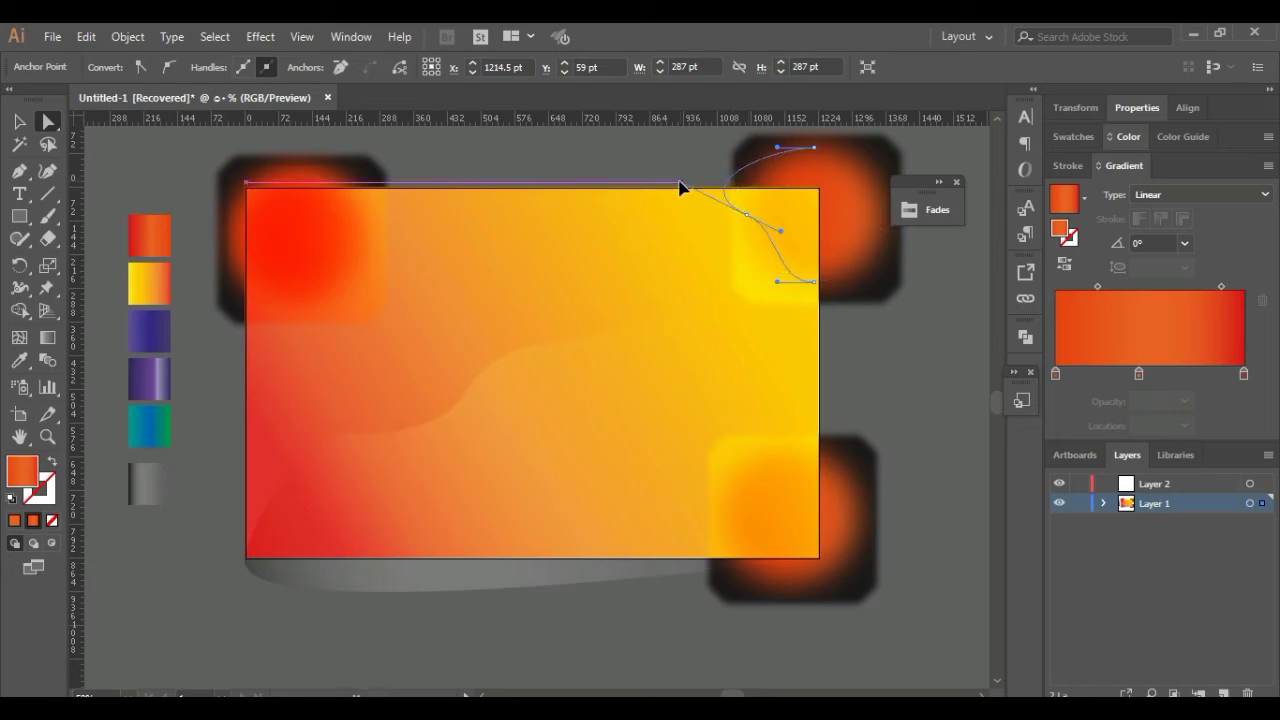
drag(624, 187, 630, 179)
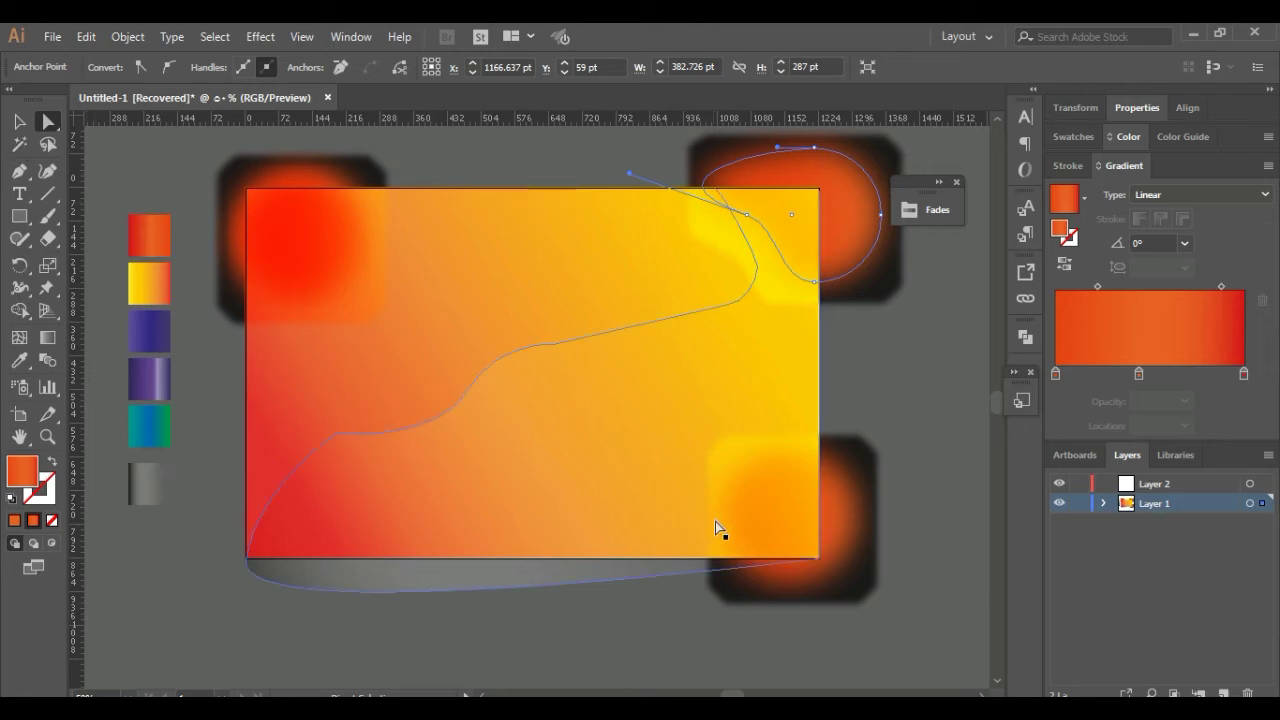
mouse_move(805, 460)
mouse_down()
mouse_move(781, 489)
mouse_move(657, 502)
mouse_up()
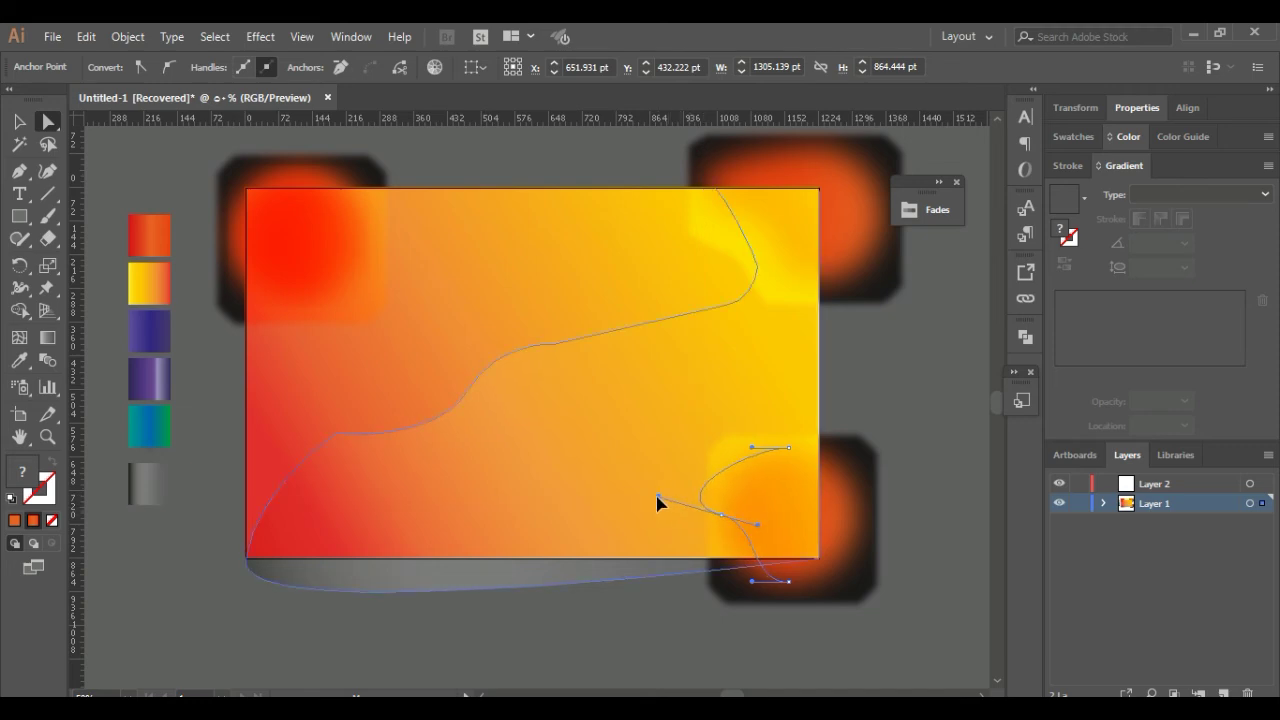
drag(713, 520, 566, 559)
Fill the reshaped bottom-right circle with the grey gradient using the Eyedropper
click(943, 618)
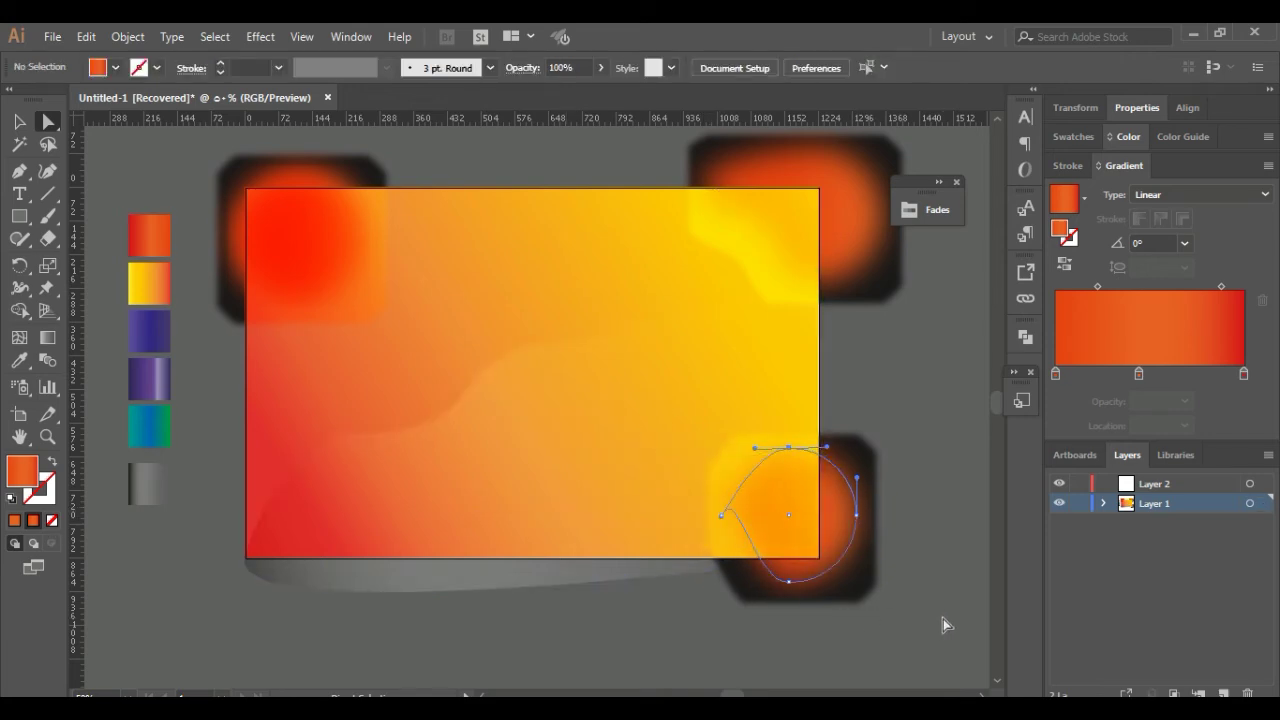
click(772, 500)
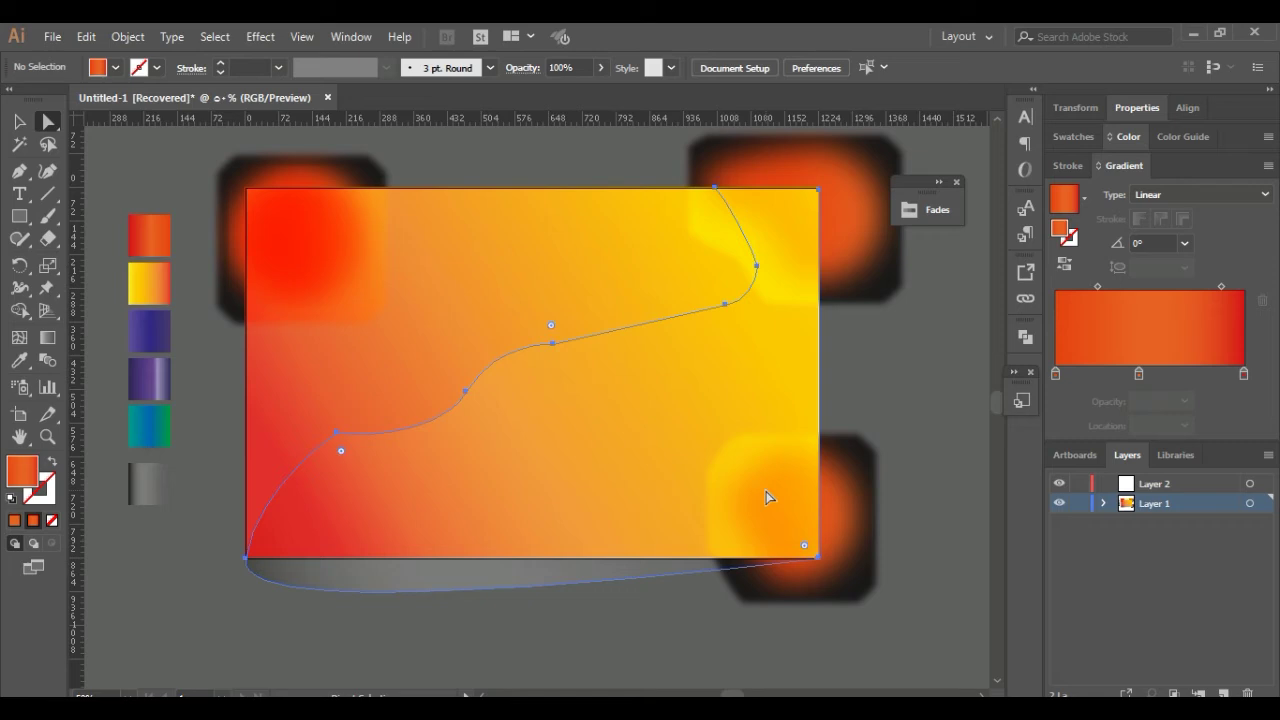
click(840, 558)
click(18, 363)
click(162, 484)
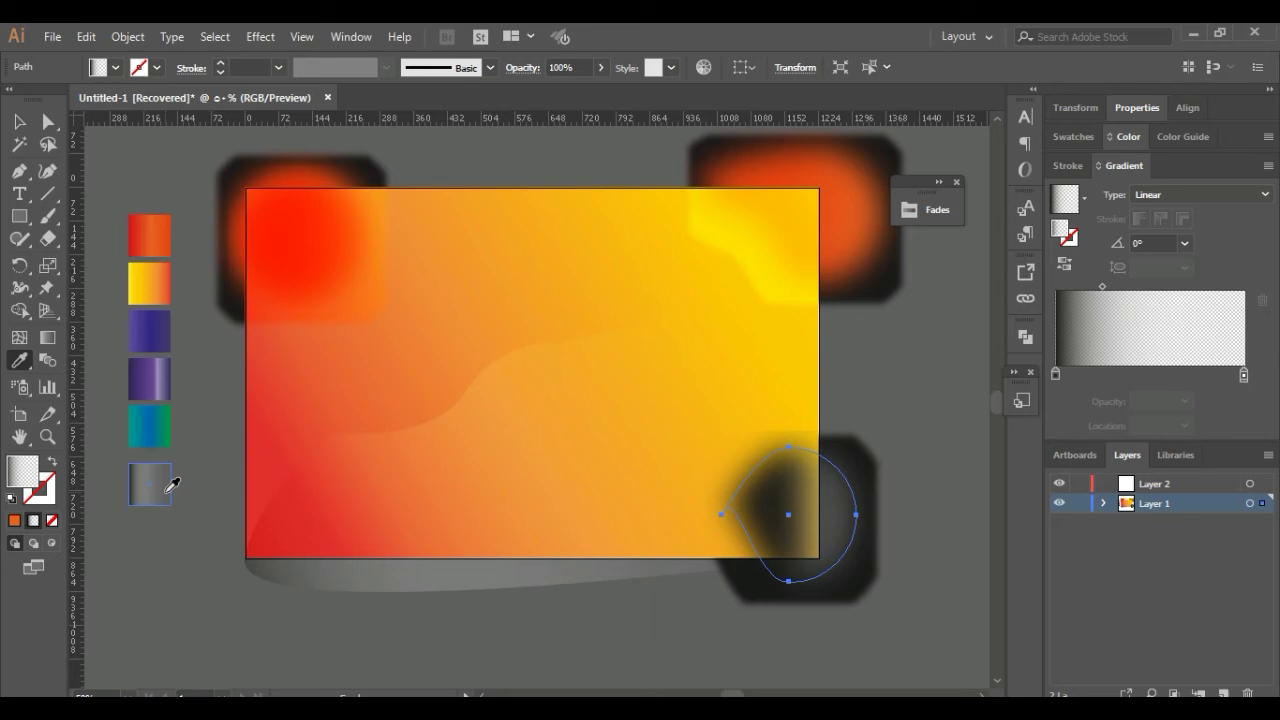
click(19, 121)
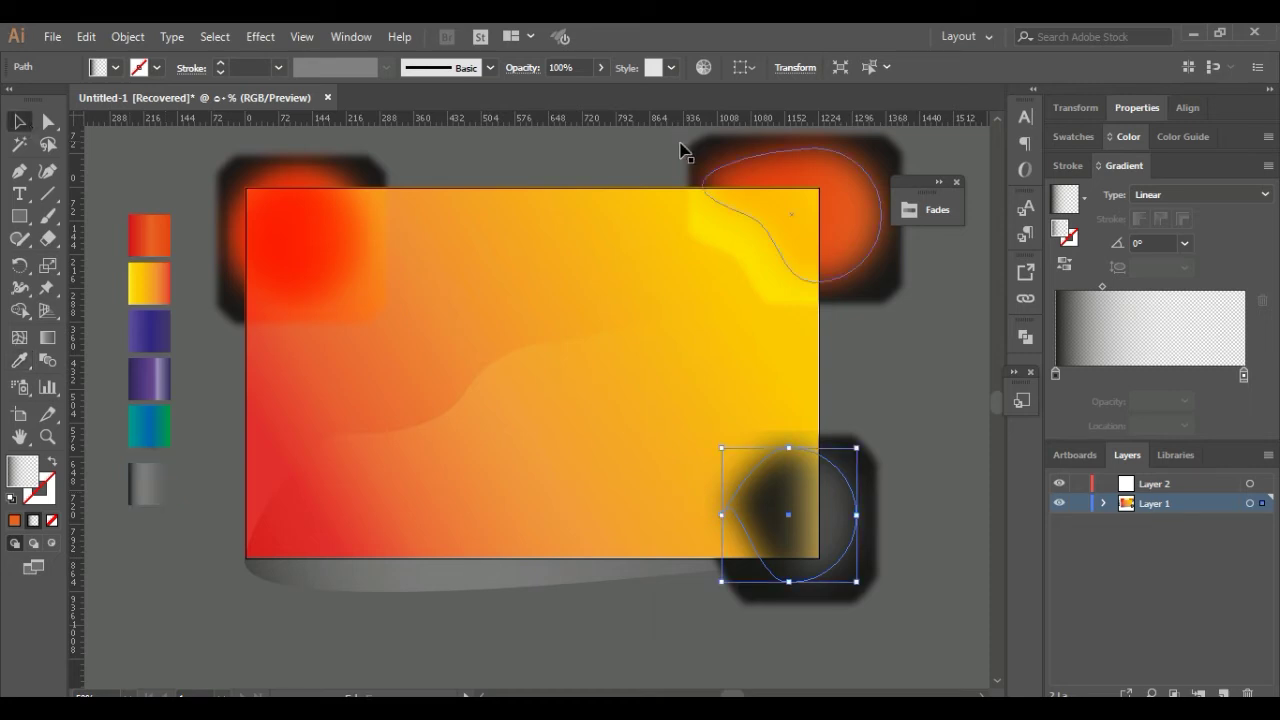
click(951, 400)
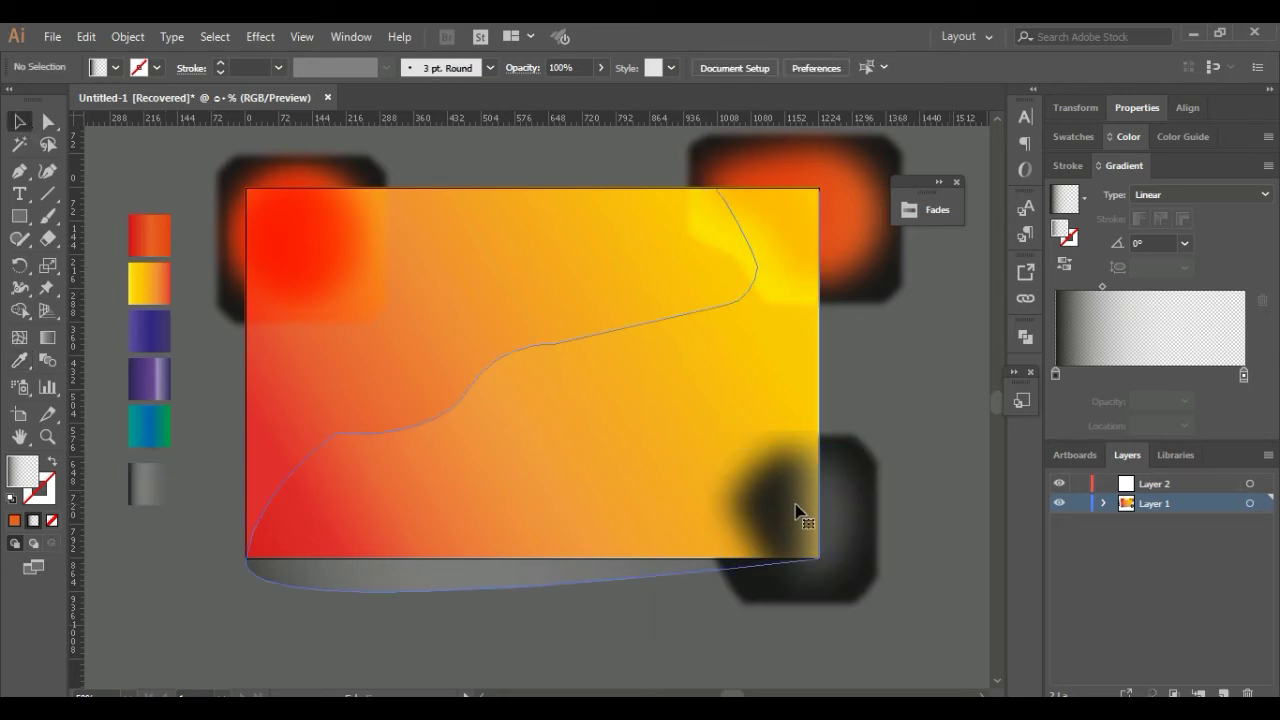
click(848, 524)
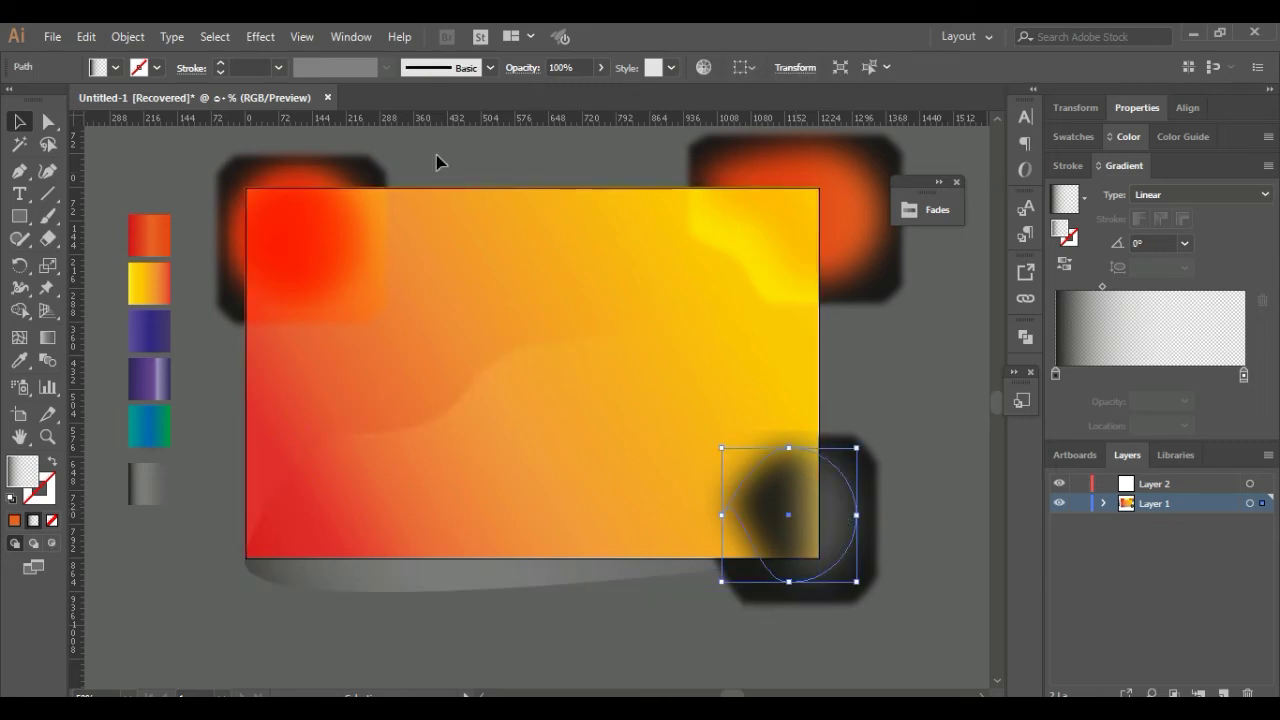
Set the bottom-right shape's blending mode to Soft Light after trying Multiply and Overlay
click(524, 68)
click(380, 99)
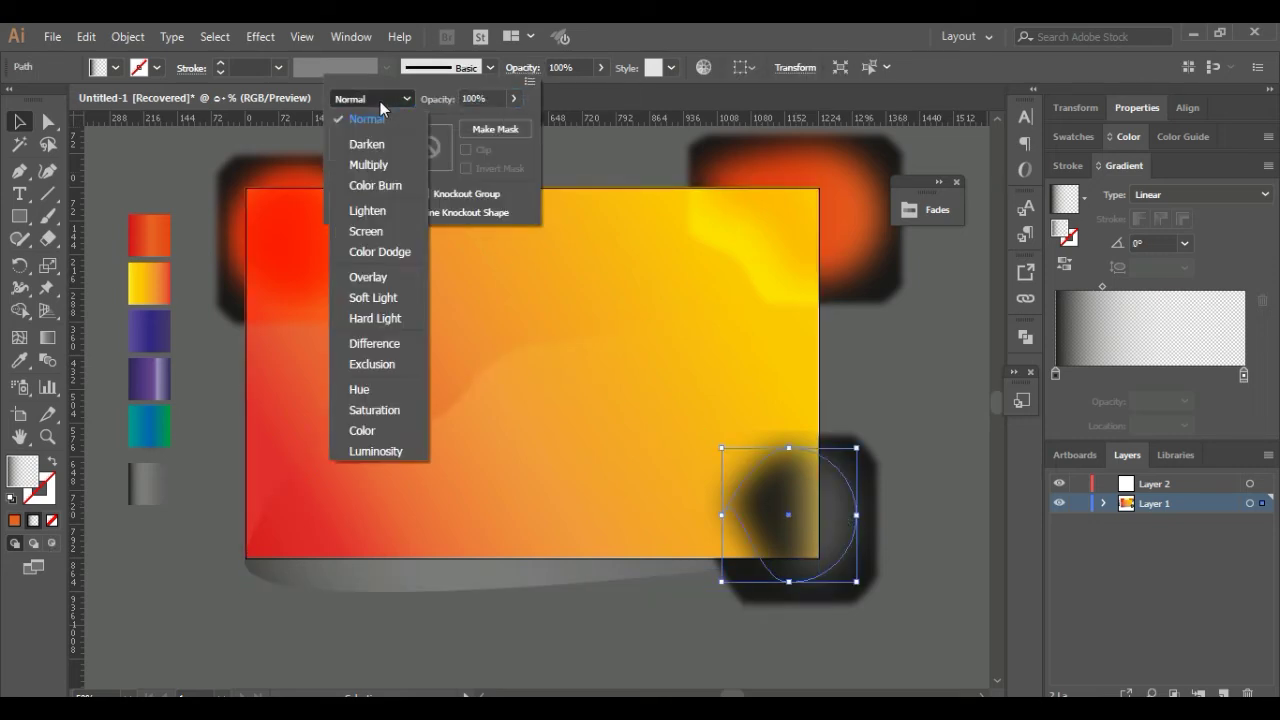
click(390, 166)
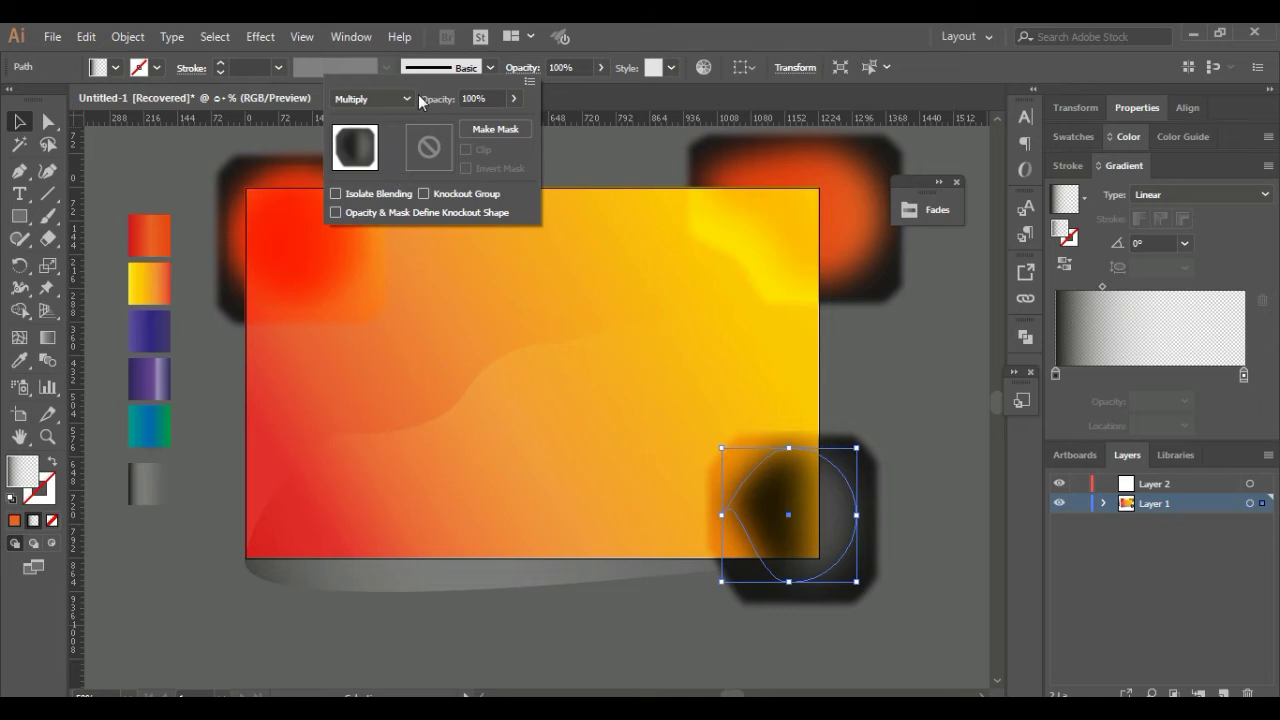
click(386, 102)
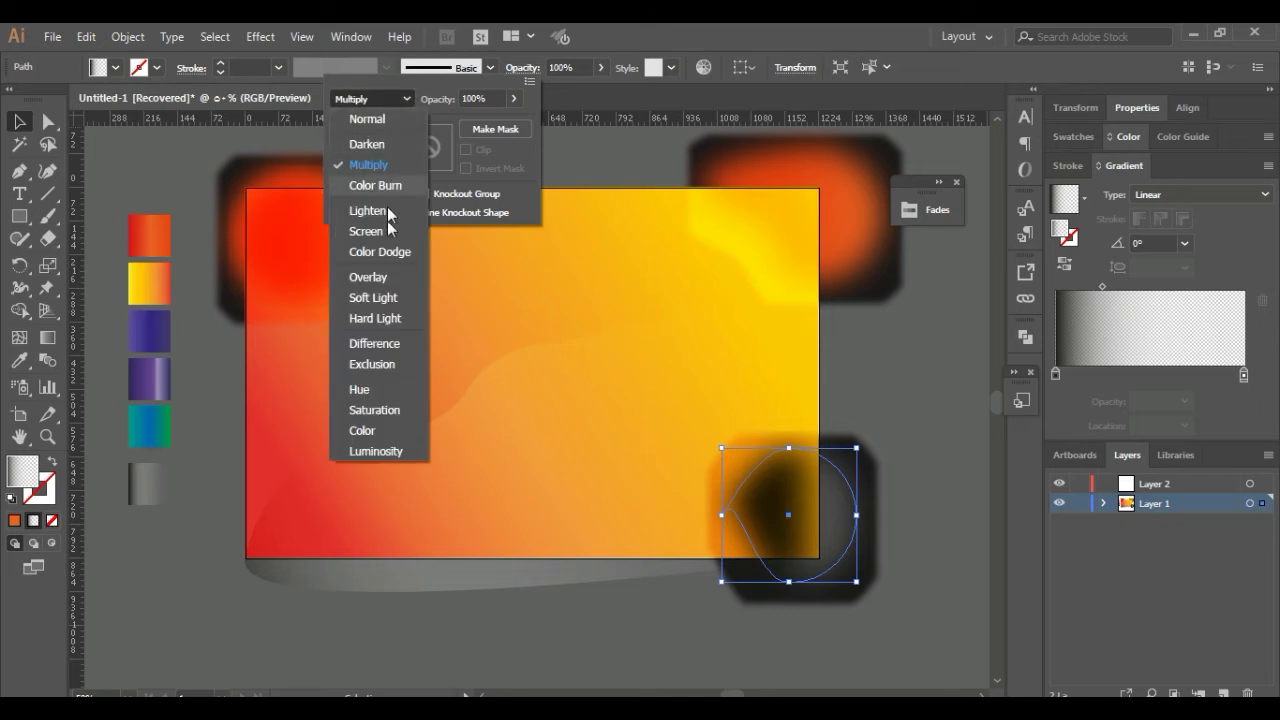
click(387, 277)
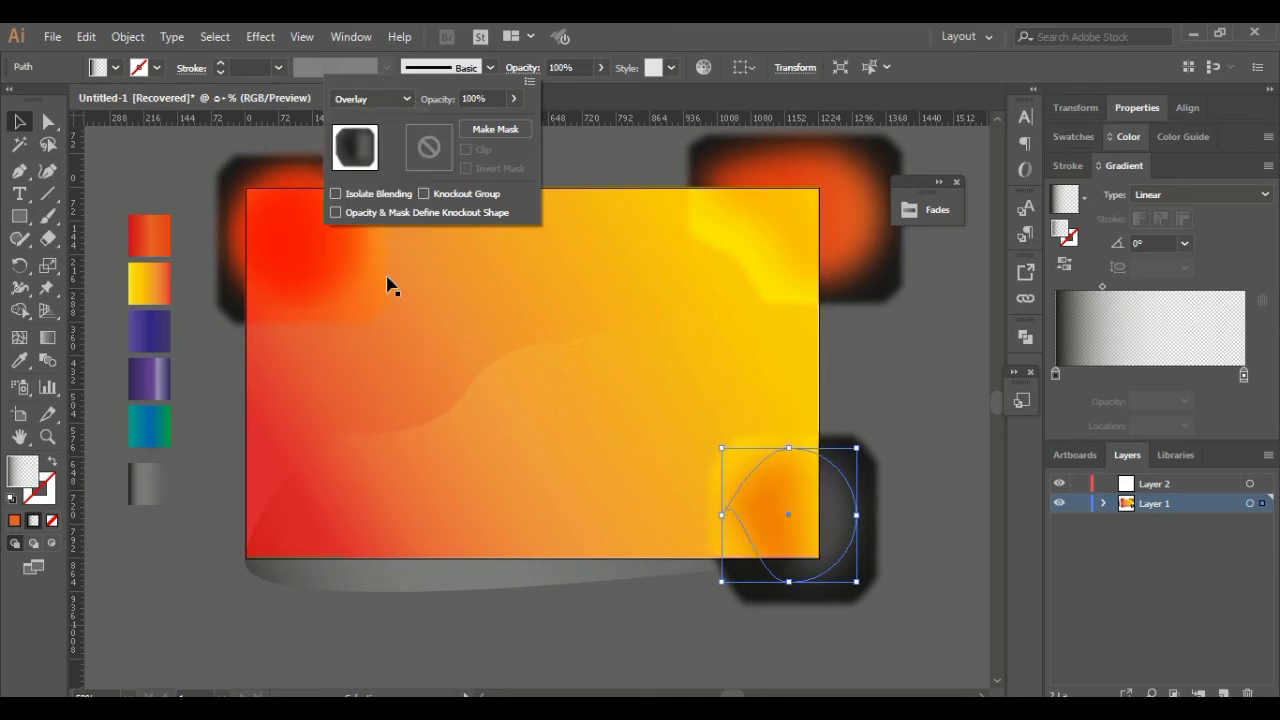
click(392, 98)
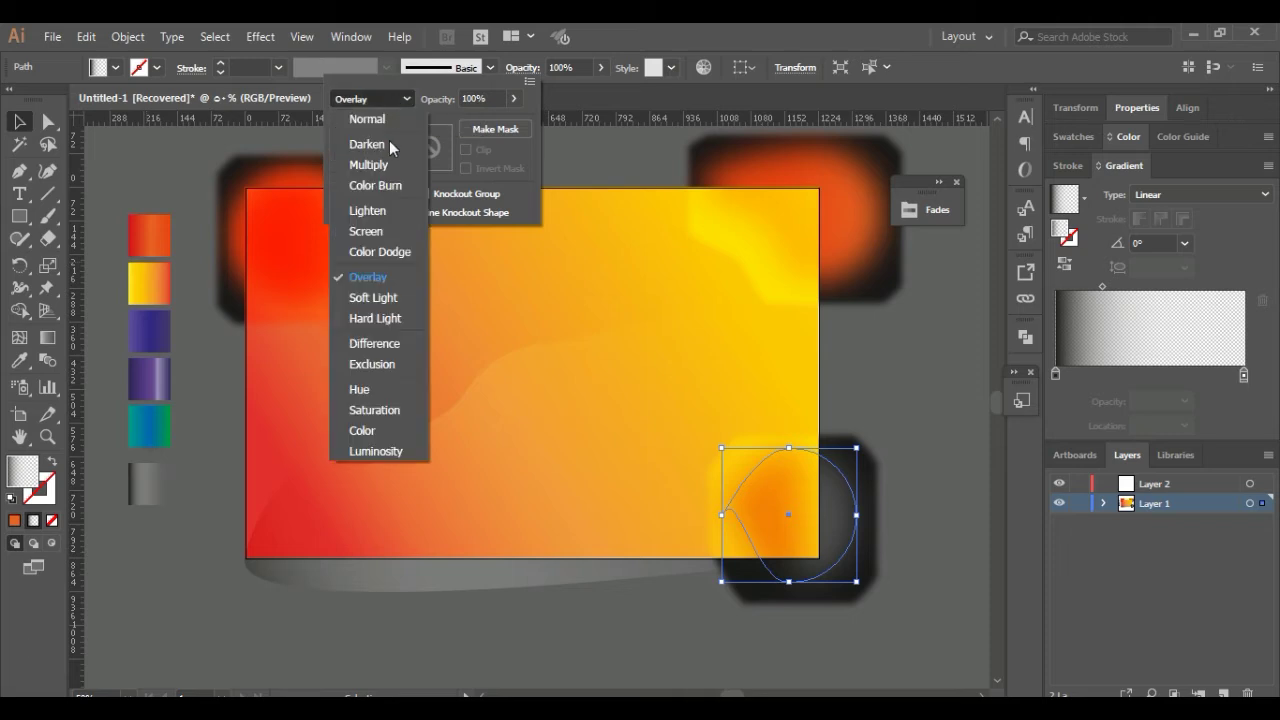
click(389, 299)
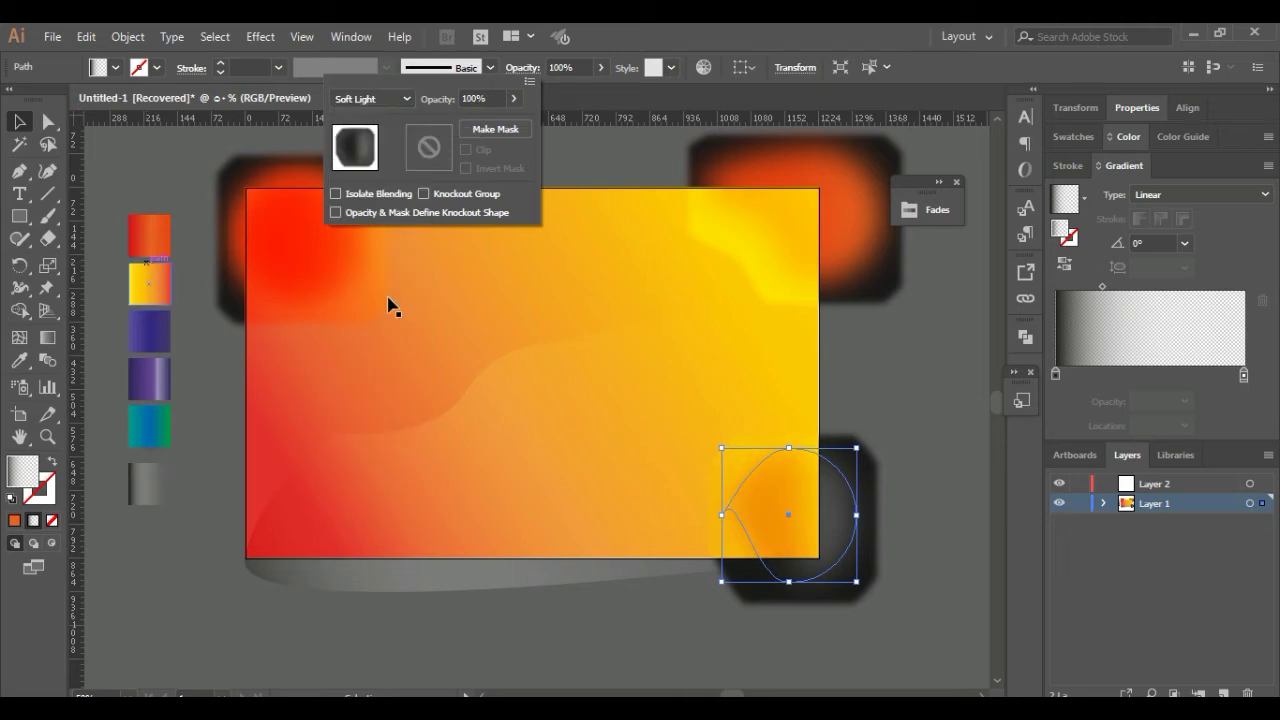
click(964, 618)
click(959, 618)
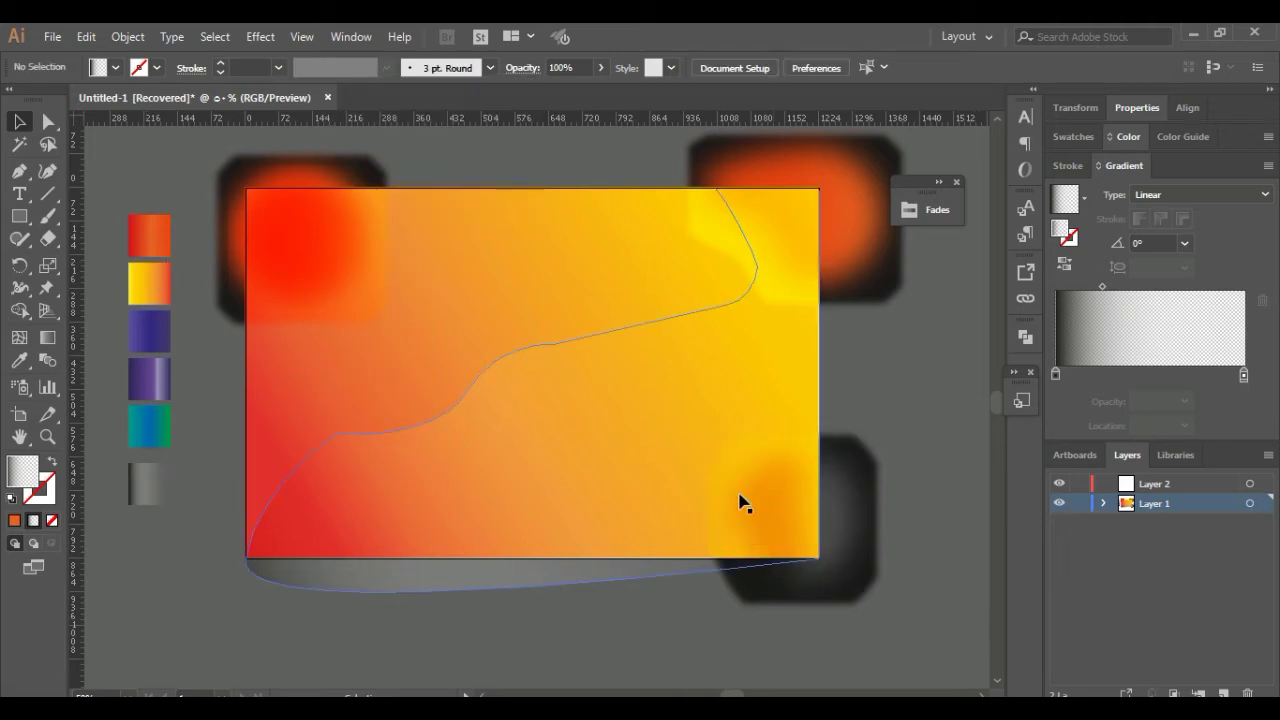
click(48, 121)
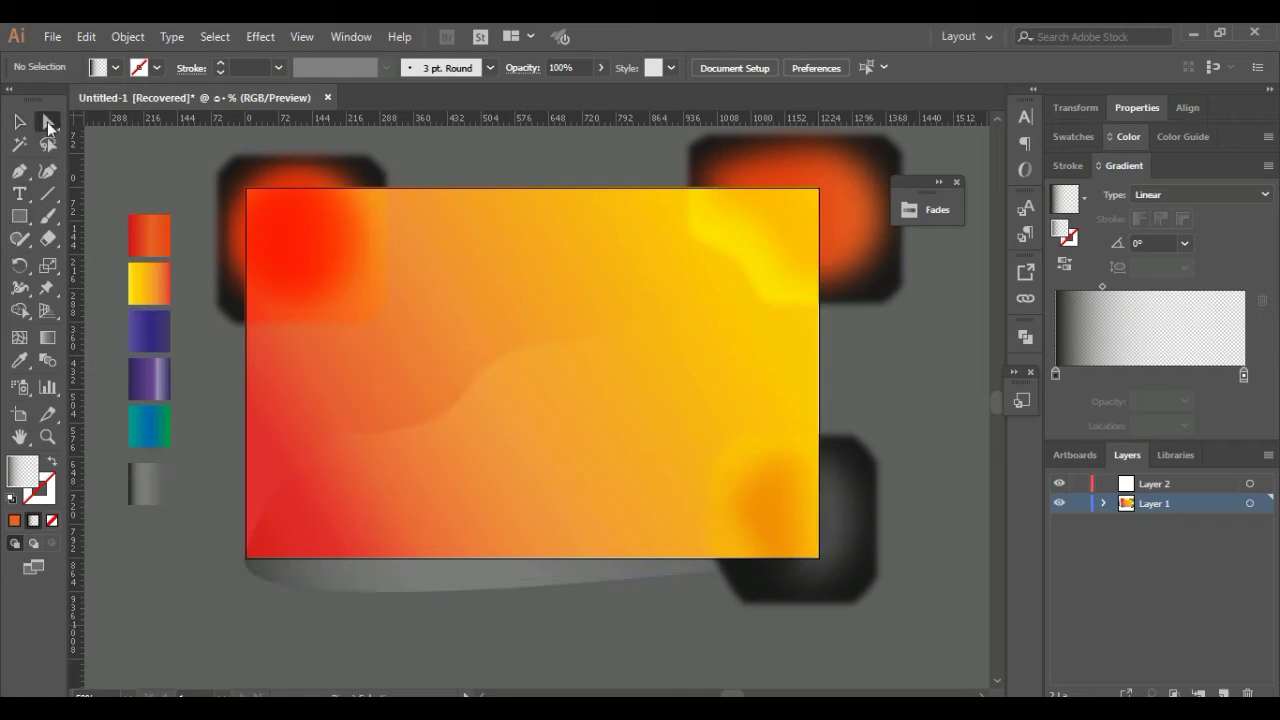
Drag the bottom-right blob's handle and anchor up-left so it becomes a taller, leaf-like orange form
click(845, 552)
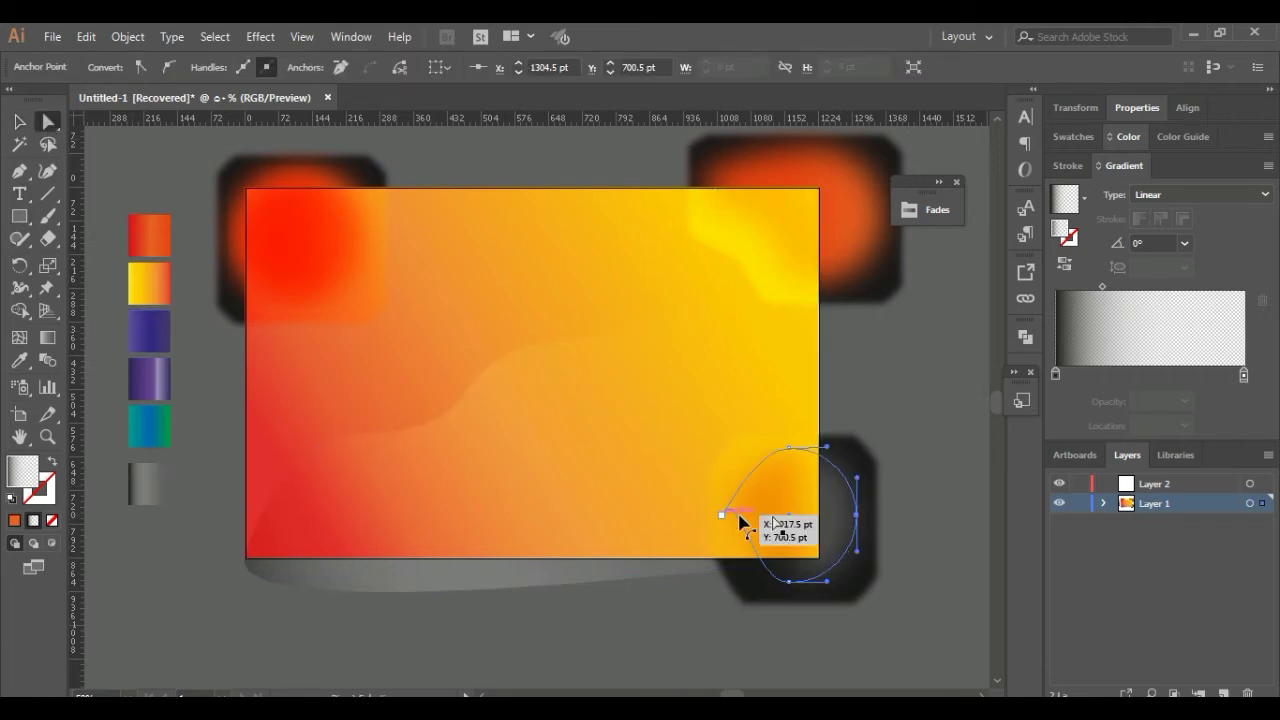
mouse_move(828, 453)
mouse_down()
mouse_move(875, 472)
mouse_move(812, 432)
mouse_move(738, 440)
mouse_up()
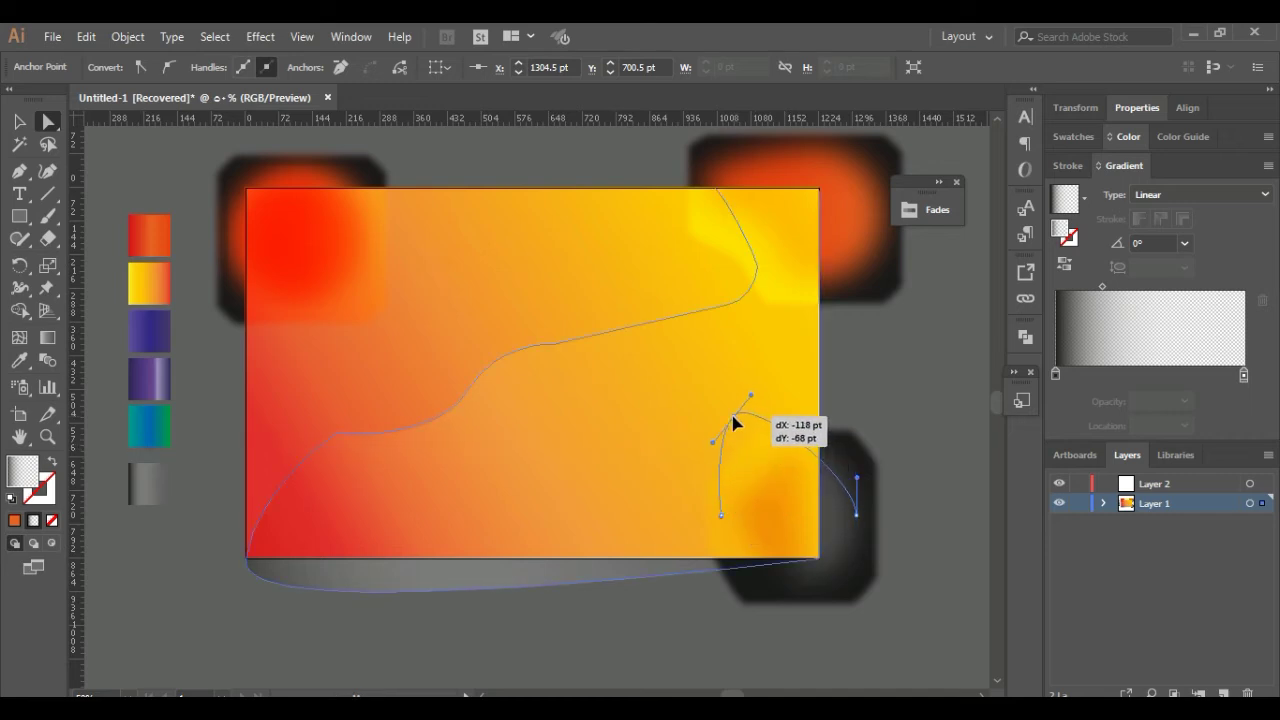
drag(738, 440, 717, 420)
click(922, 362)
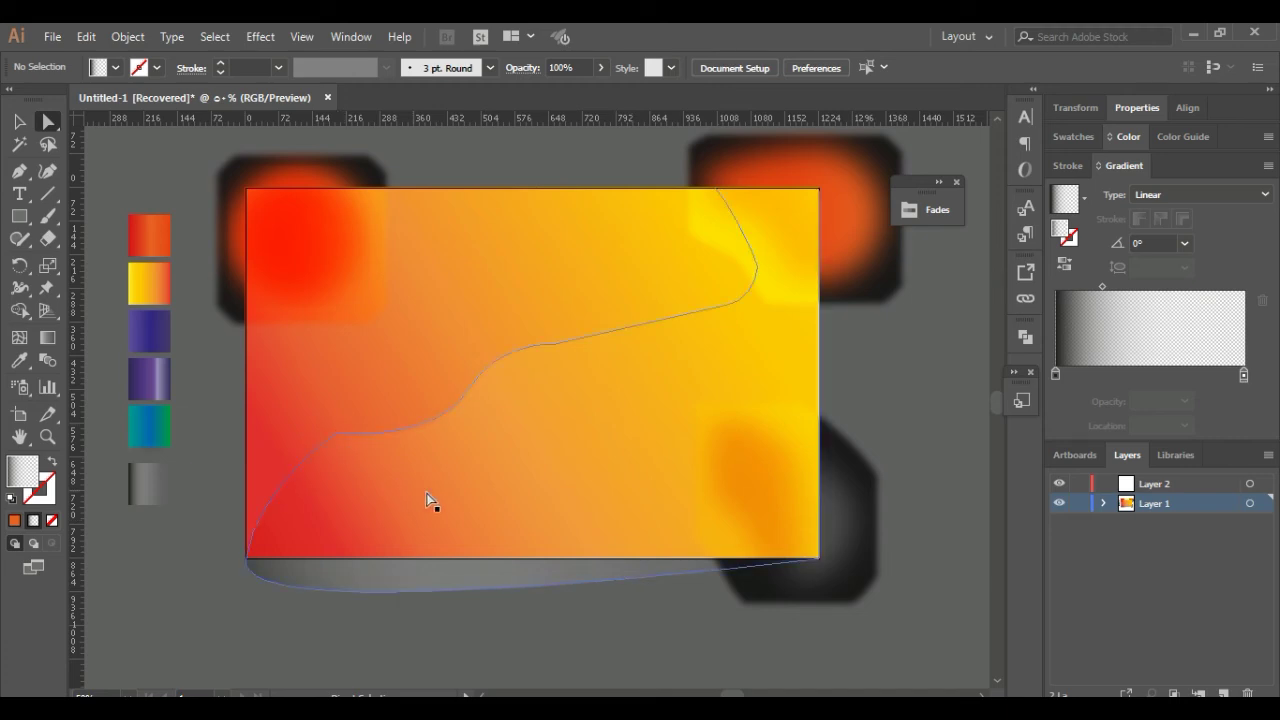
click(16, 174)
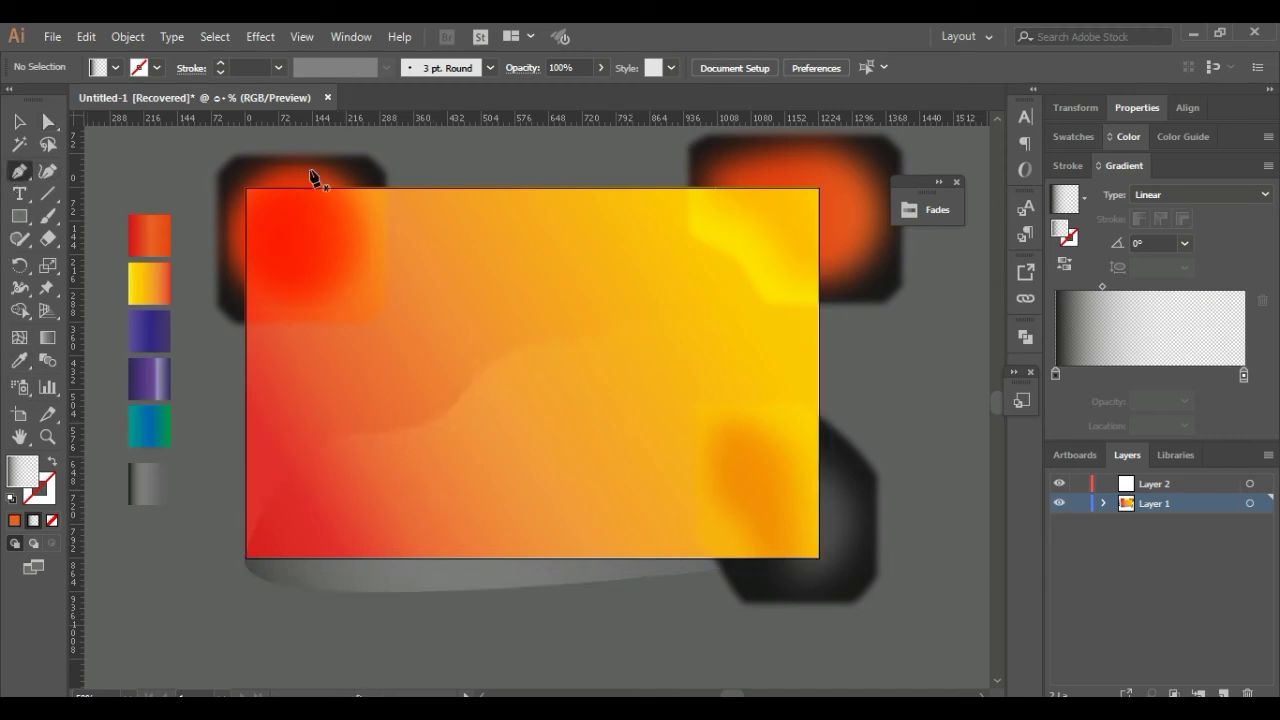
Pen-draw a curved swoosh from the top edge to the bottom-left corner, closing it at the top anchor
click(577, 187)
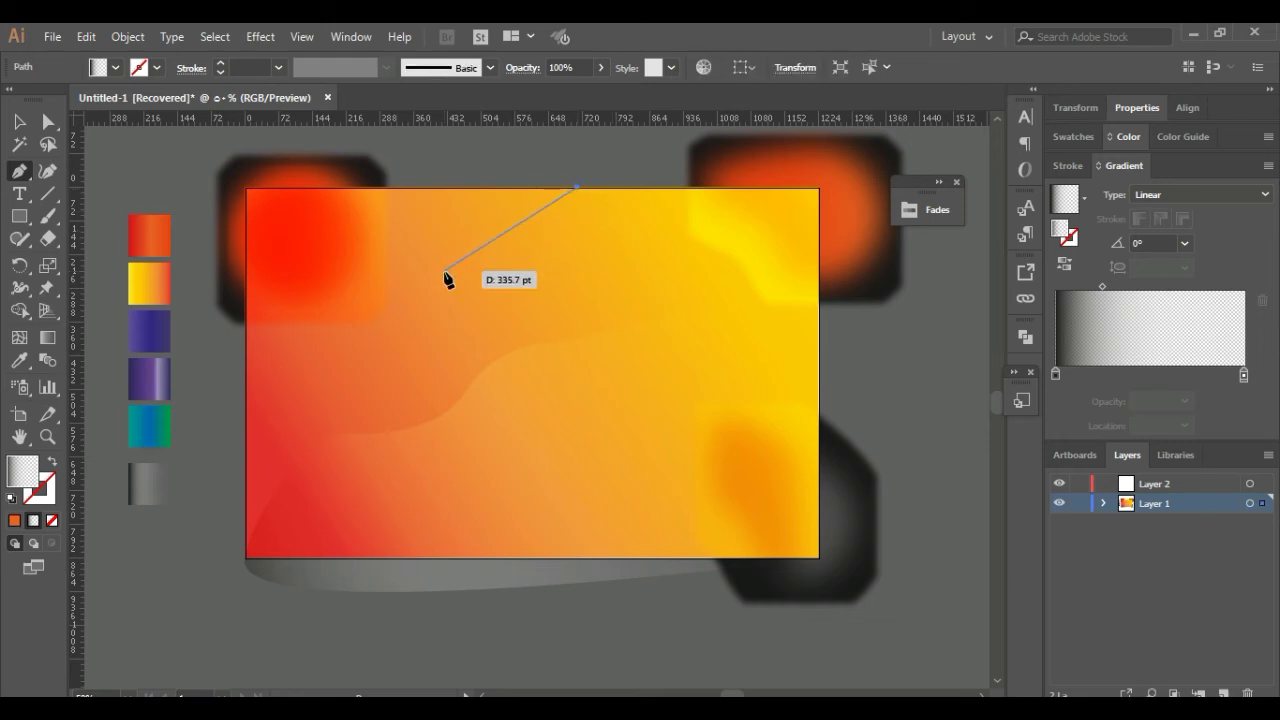
mouse_move(449, 281)
mouse_down()
mouse_move(340, 280)
mouse_move(381, 283)
mouse_up()
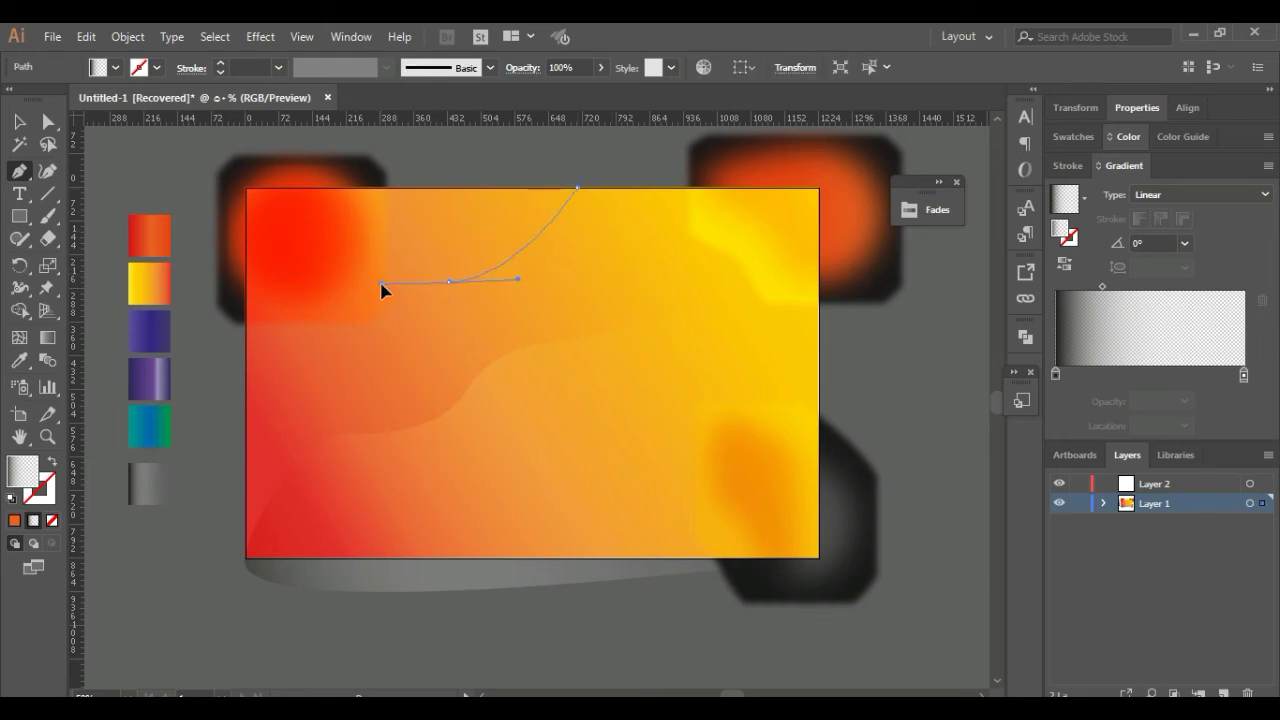
click(300, 366)
drag(305, 372, 256, 372)
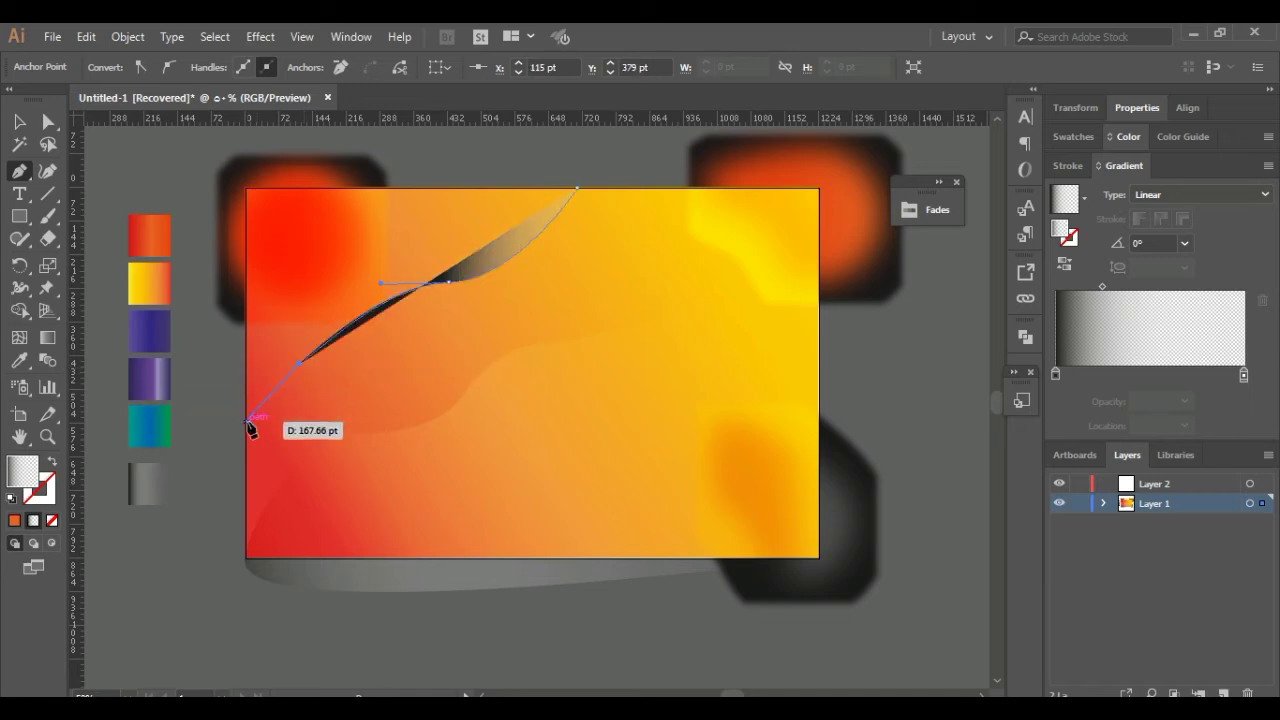
drag(252, 368, 238, 410)
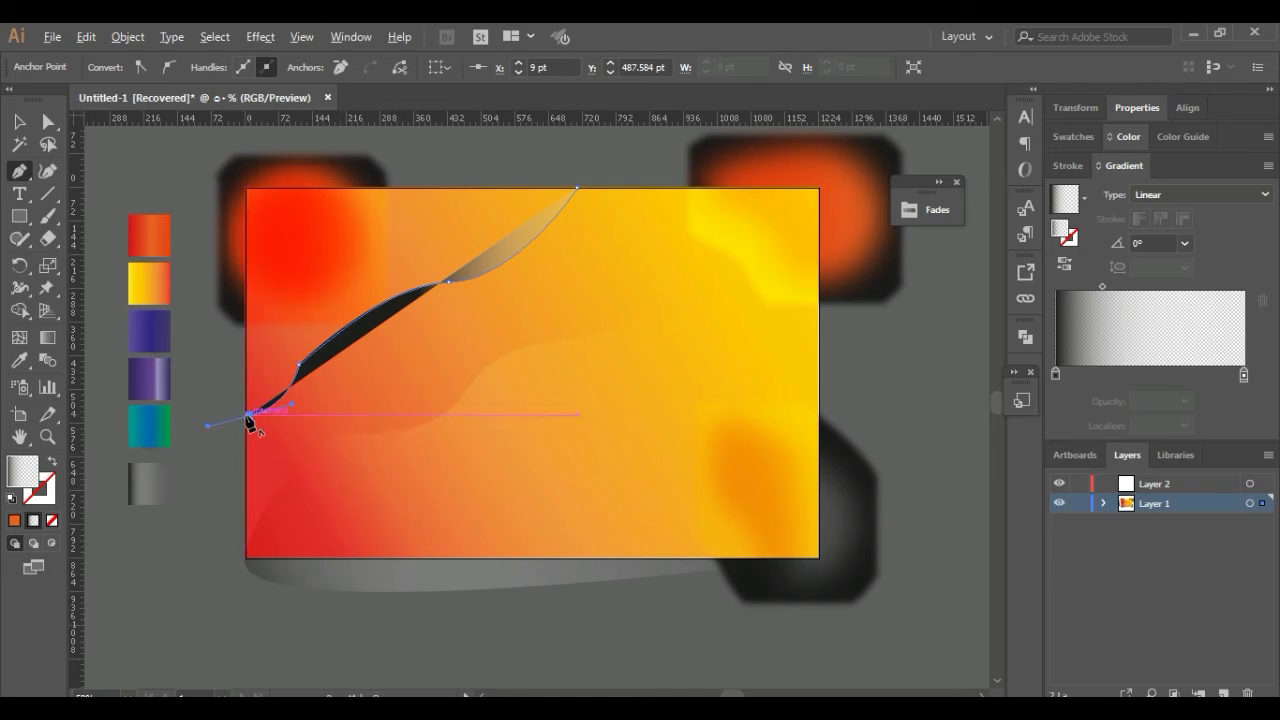
click(245, 546)
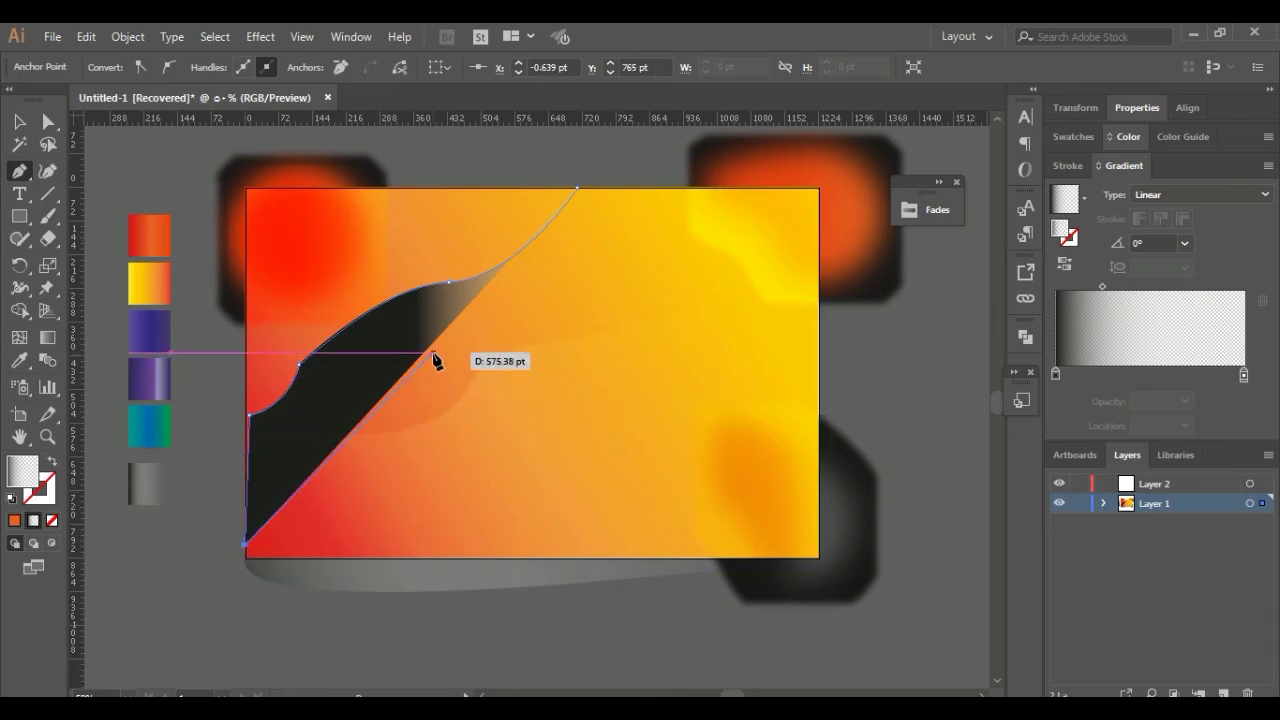
drag(434, 354, 503, 343)
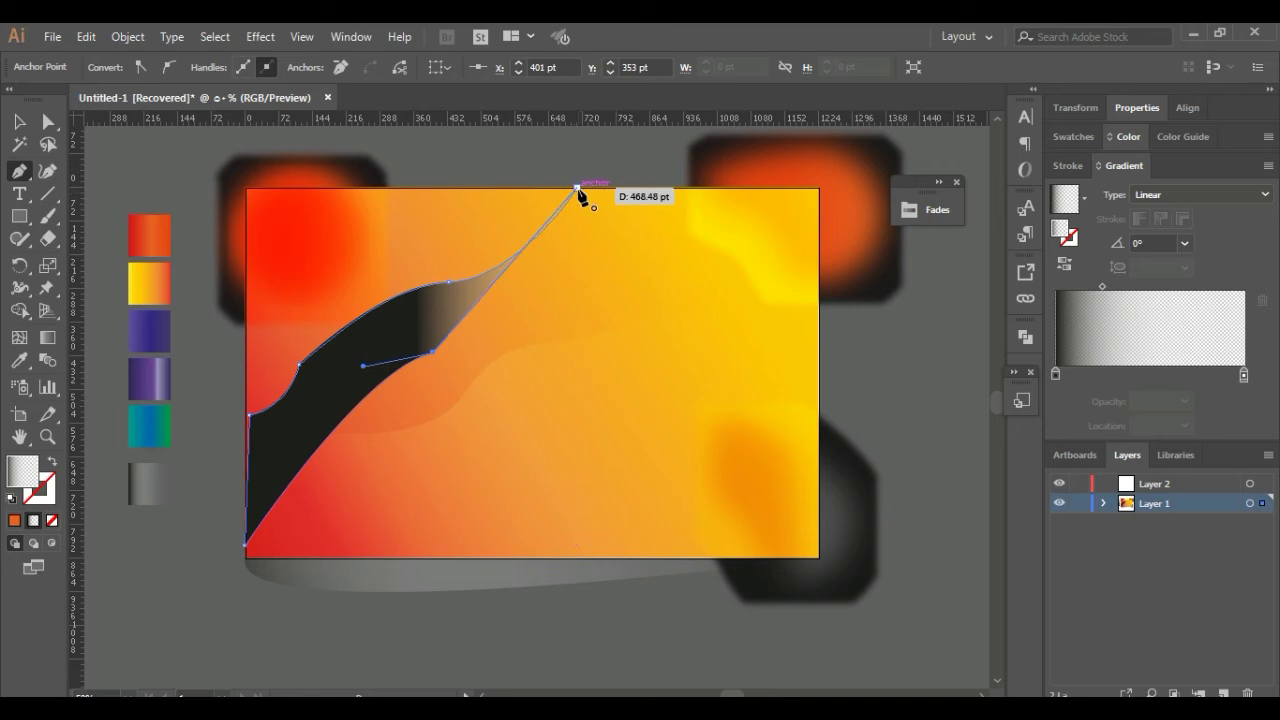
drag(578, 188, 549, 167)
drag(491, 152, 557, 153)
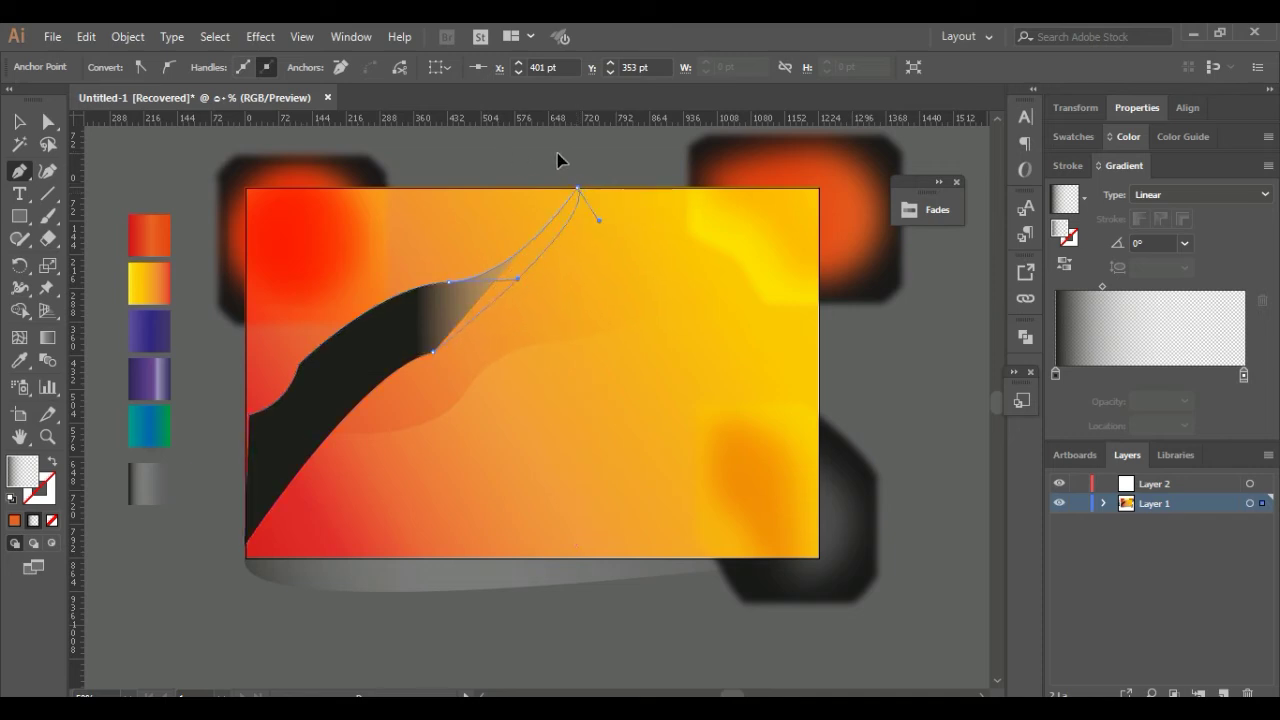
key(v)
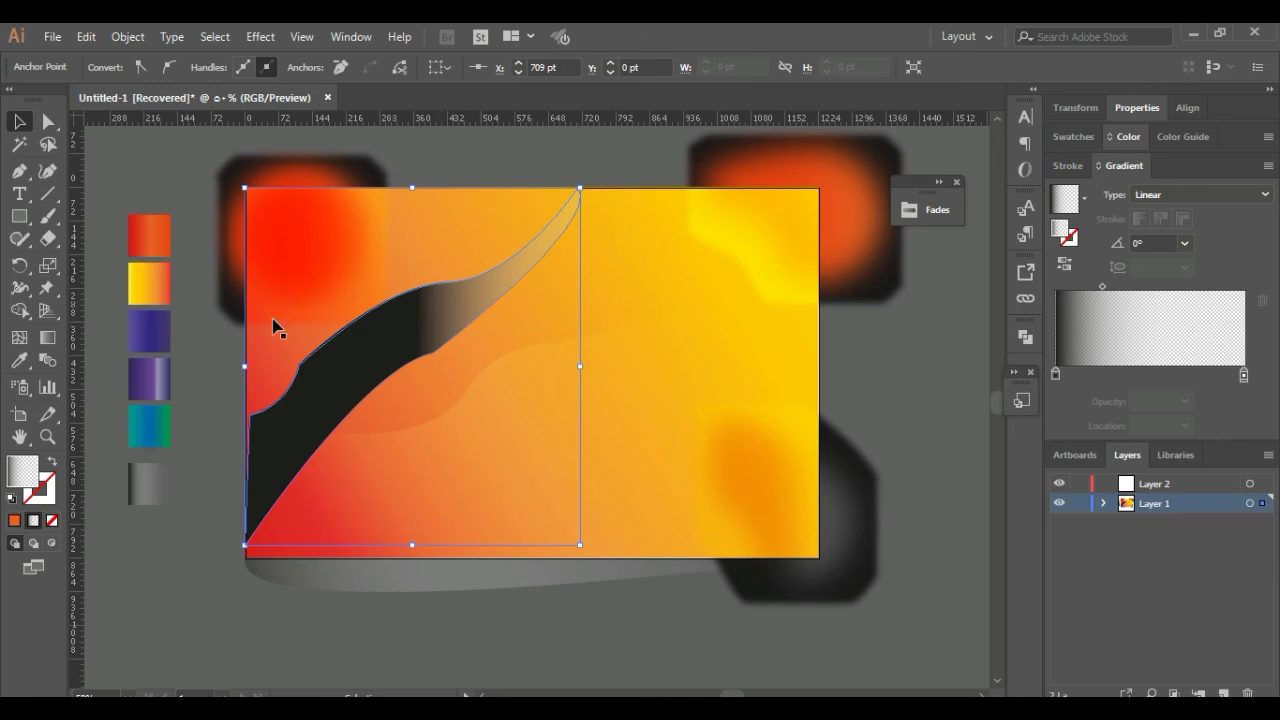
Redraw the wave's gradient diagonally at -39.6° across the shape
click(47, 337)
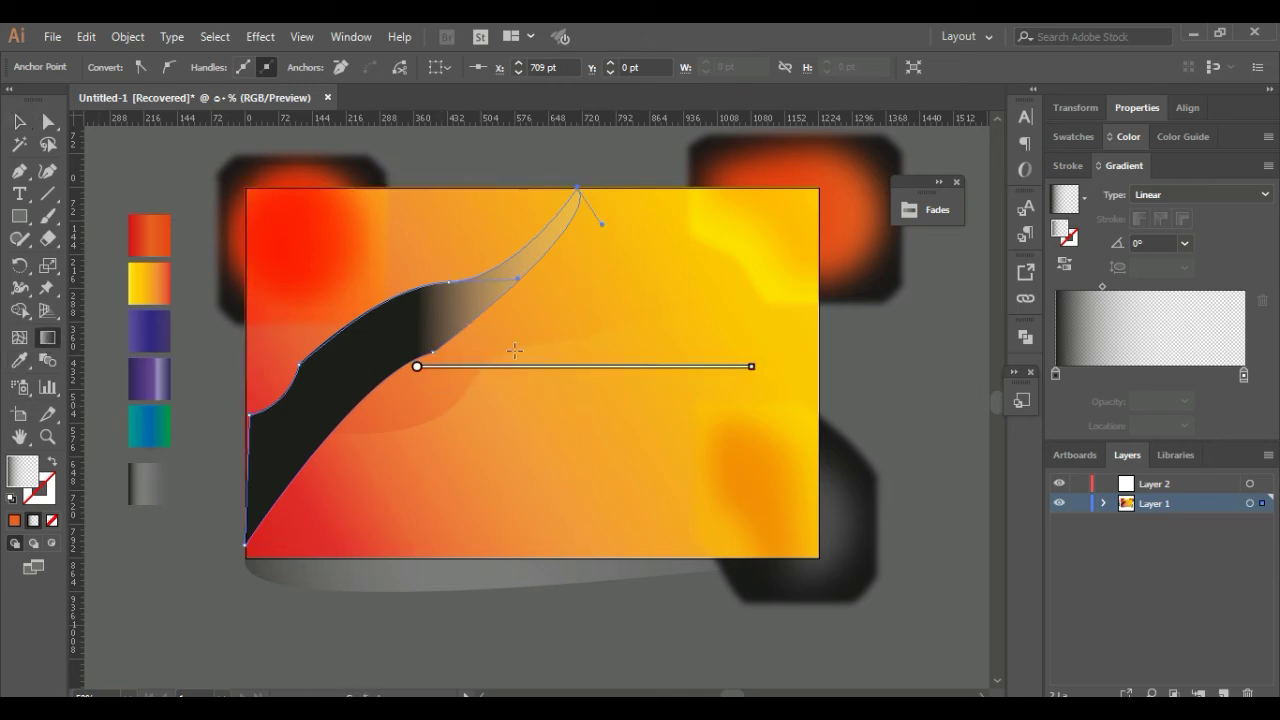
drag(530, 366, 282, 369)
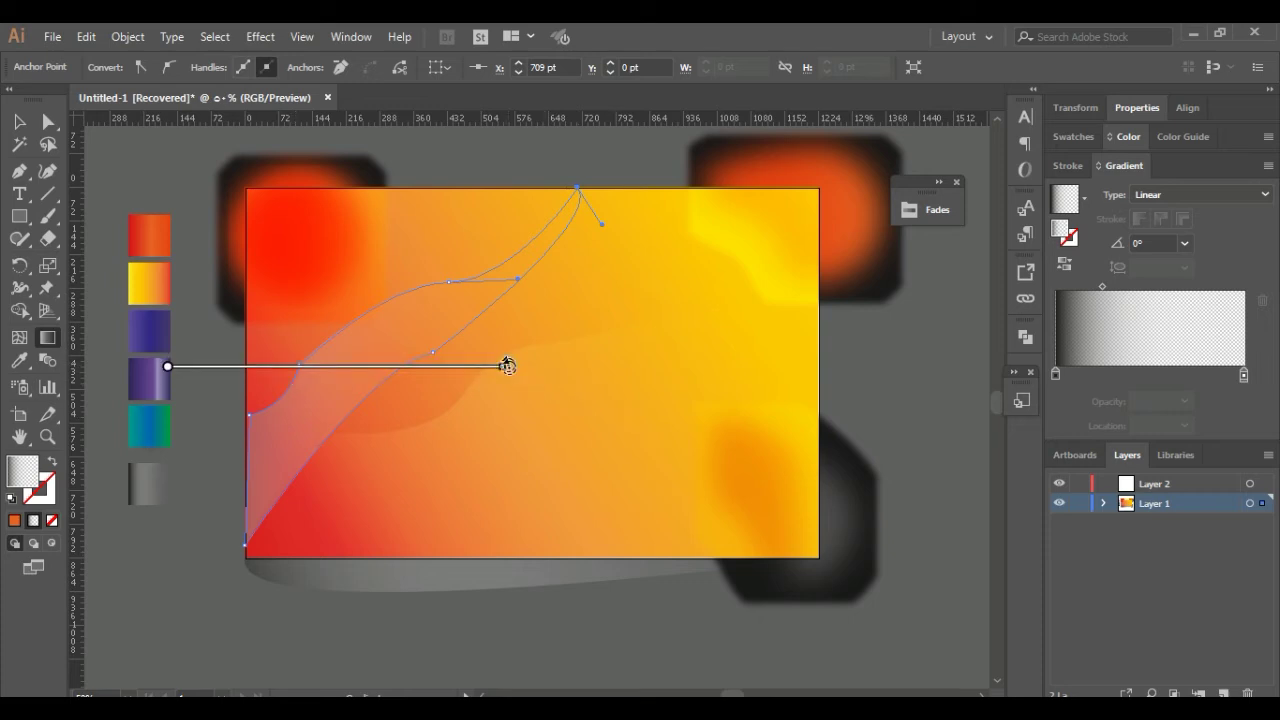
mouse_move(511, 369)
mouse_down()
mouse_move(400, 600)
mouse_move(428, 571)
mouse_up()
drag(265, 247, 522, 462)
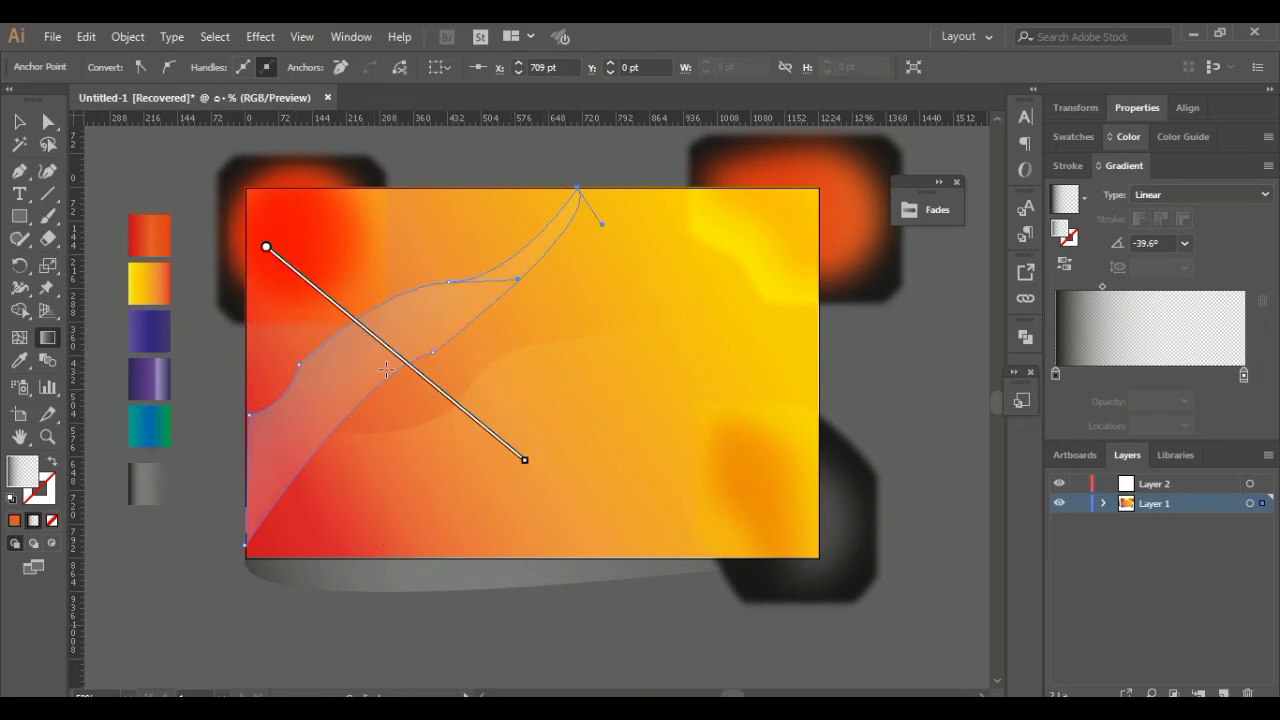
mouse_move(391, 354)
mouse_down()
mouse_move(347, 306)
mouse_move(389, 326)
mouse_move(383, 354)
mouse_move(413, 368)
mouse_up()
Set the wave's blending mode to Overlay so it reads as a subtle lighter band
click(18, 122)
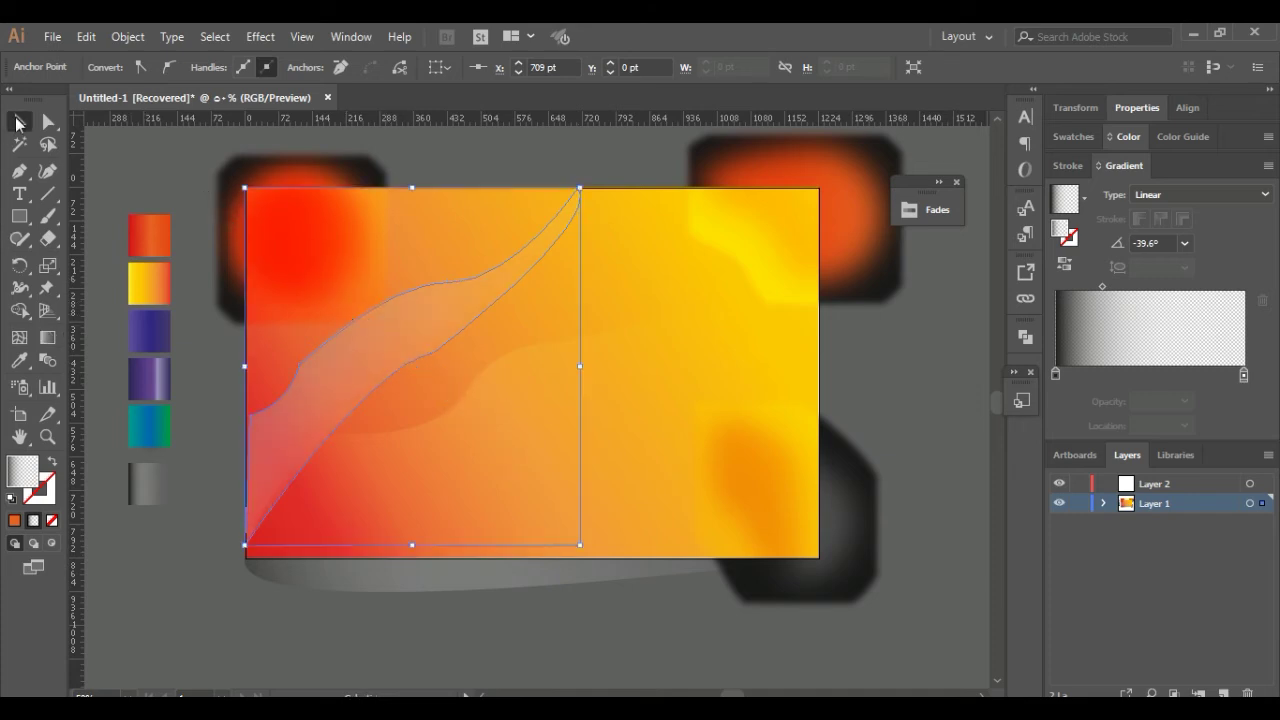
click(389, 339)
click(524, 67)
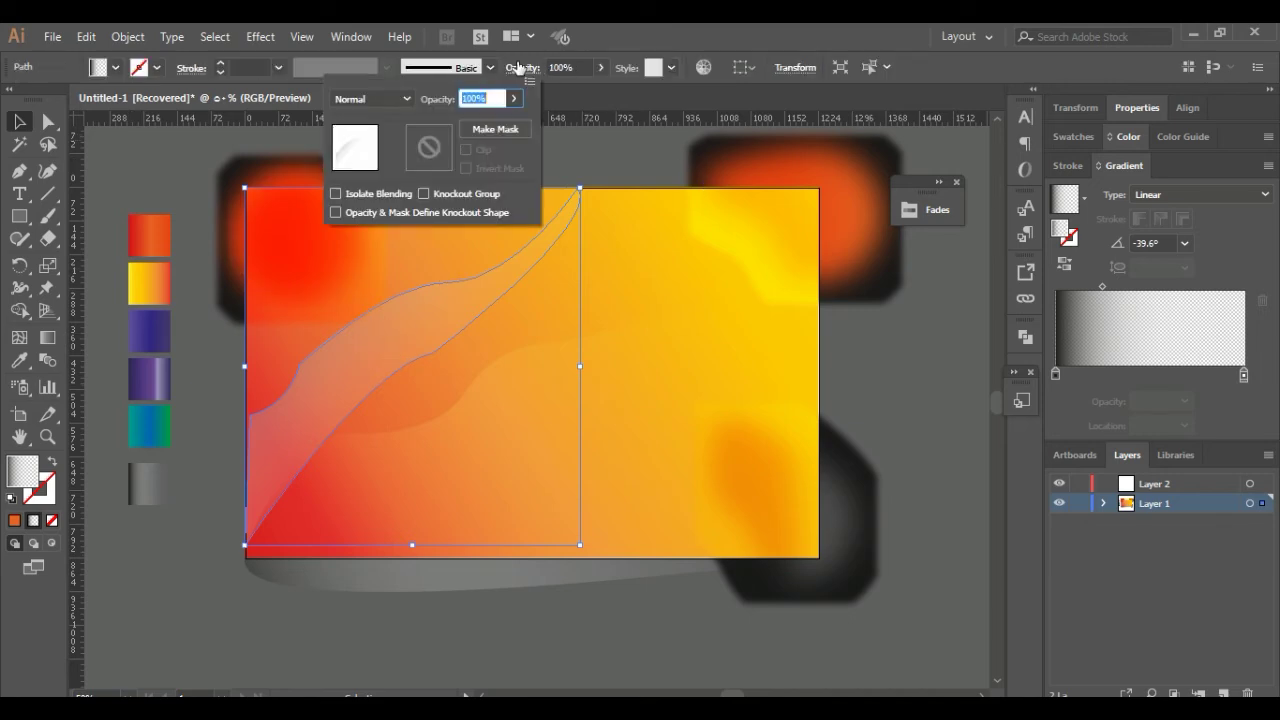
click(405, 98)
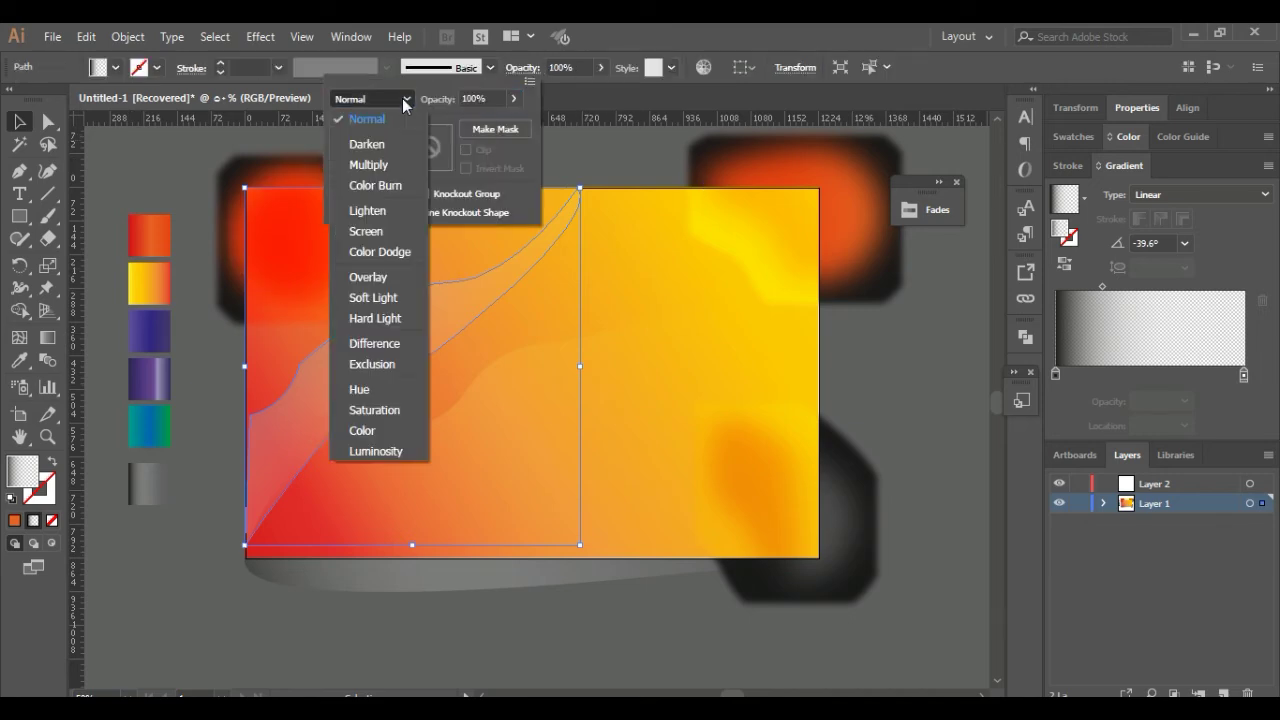
click(396, 277)
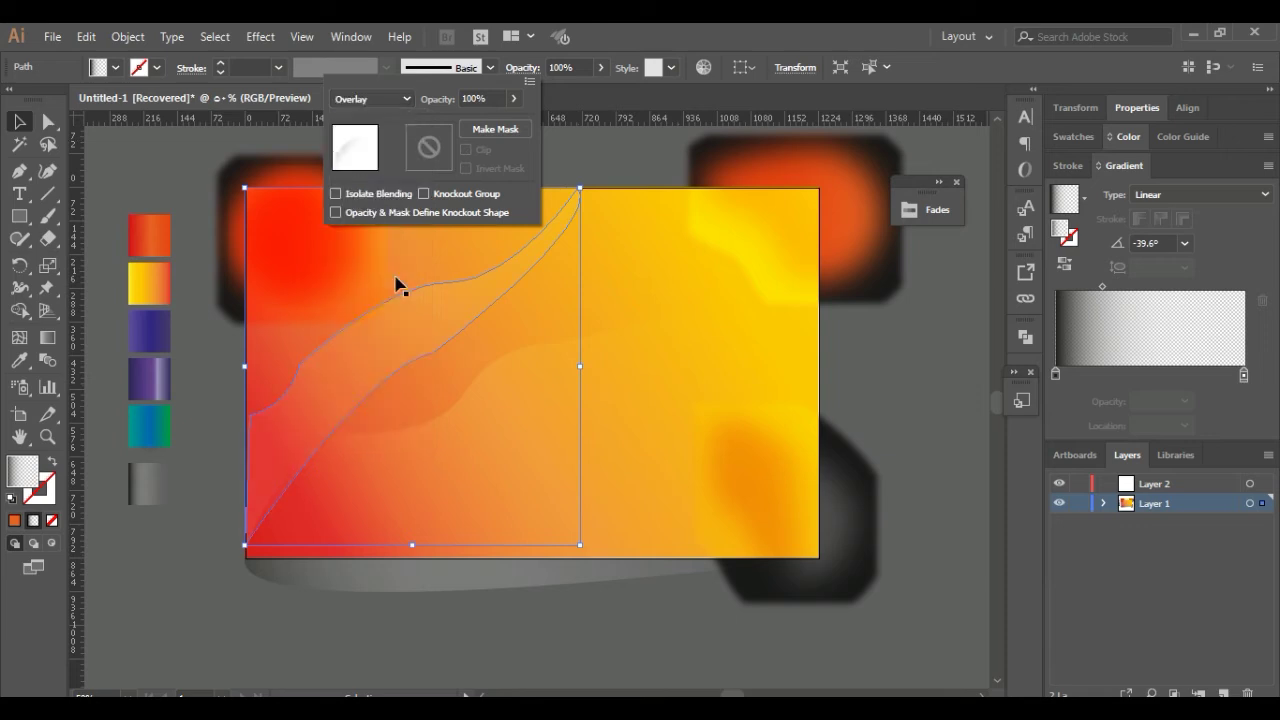
click(938, 380)
click(938, 380)
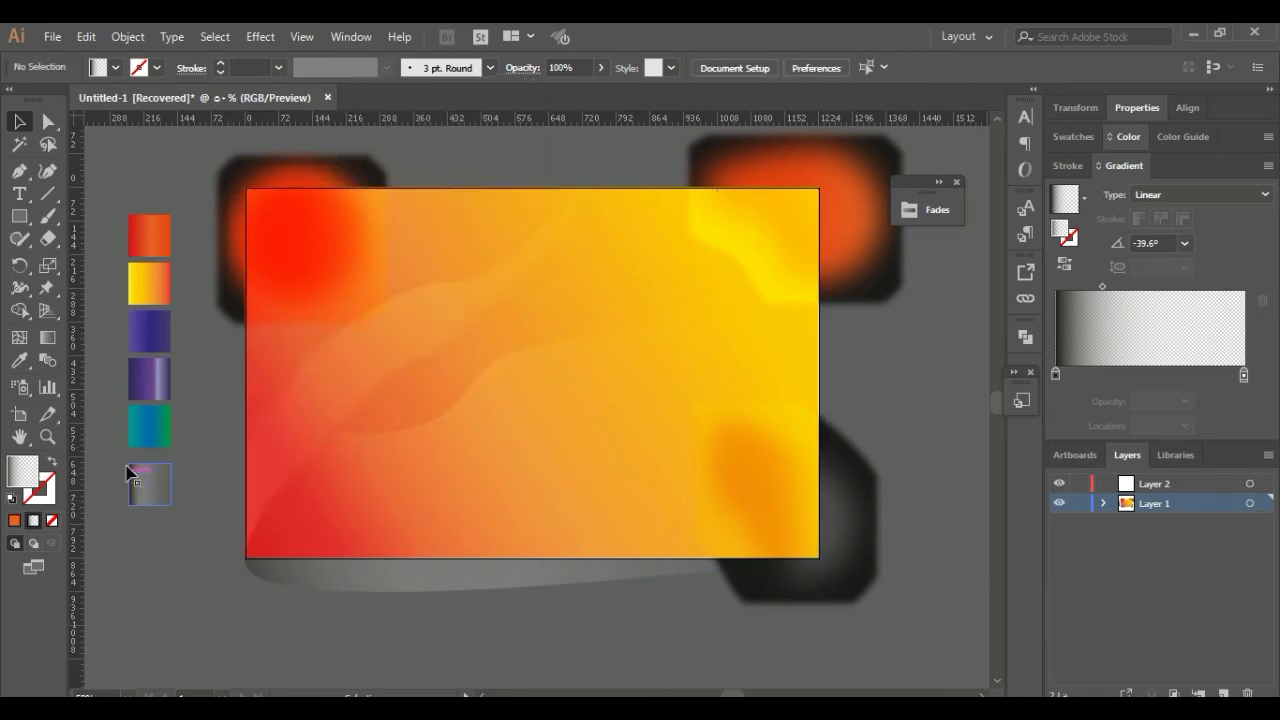
Drag the other wave toward the top-left corner, past the artboard edge, and eyedropper the purple gradient onto it
click(371, 364)
drag(371, 364, 340, 238)
click(19, 362)
click(153, 344)
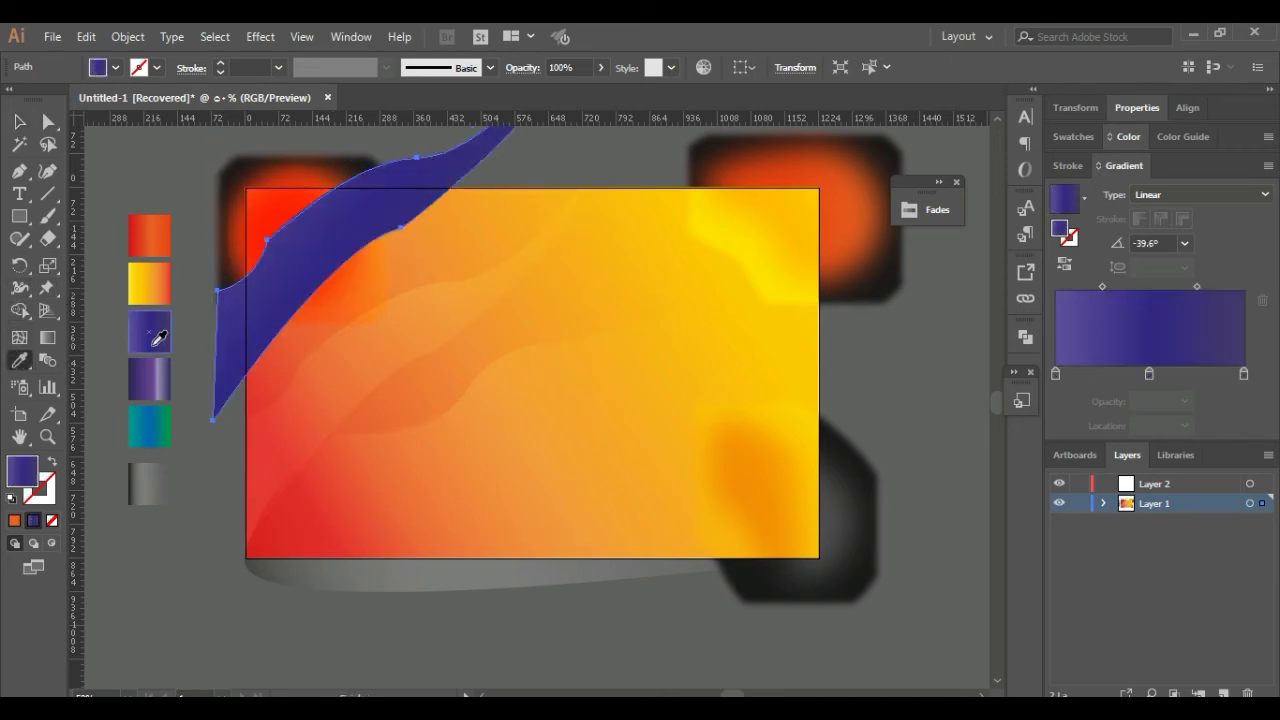
click(19, 121)
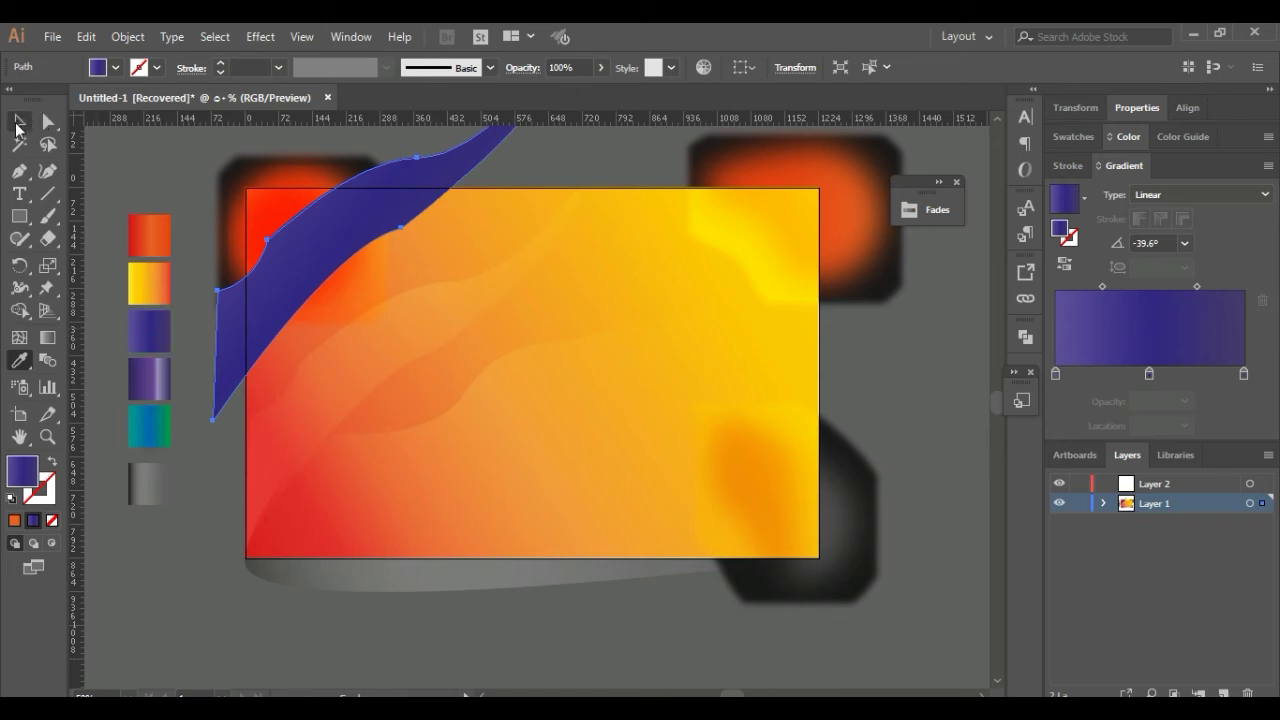
Send the purple wave one step backward, then all the way to the back
click(525, 67)
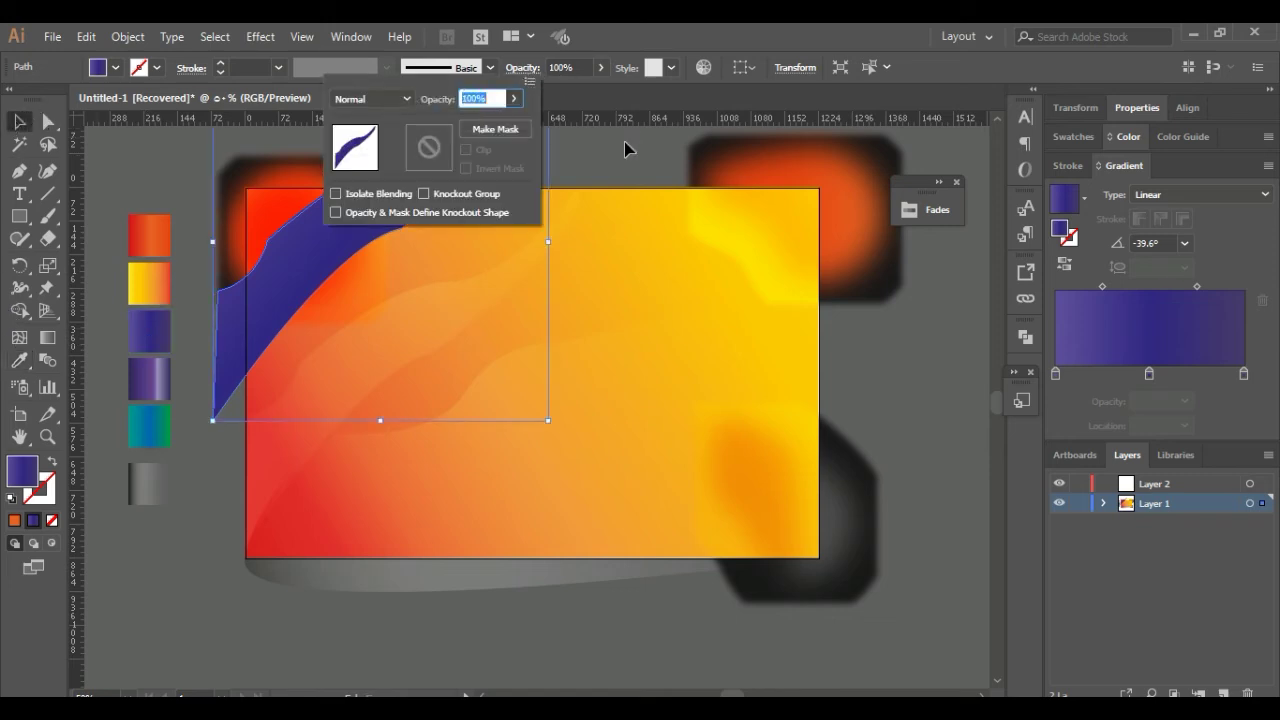
click(594, 180)
right_click(383, 218)
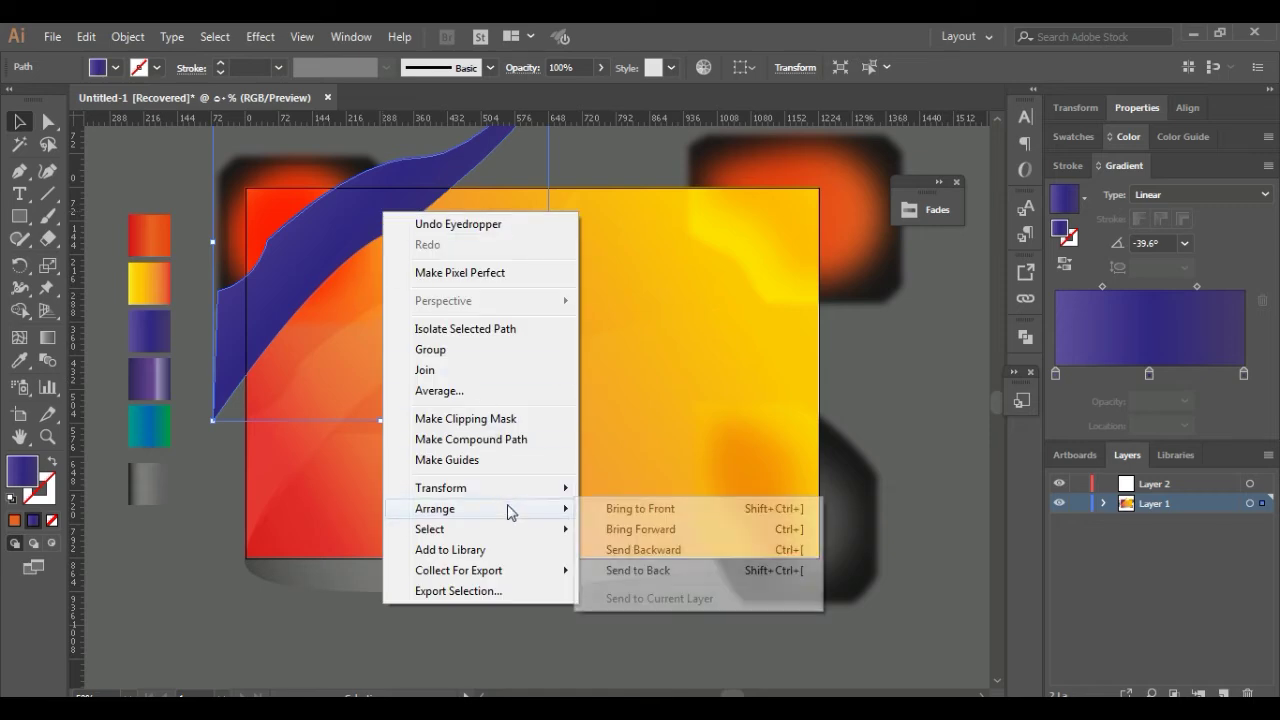
click(692, 550)
right_click(302, 266)
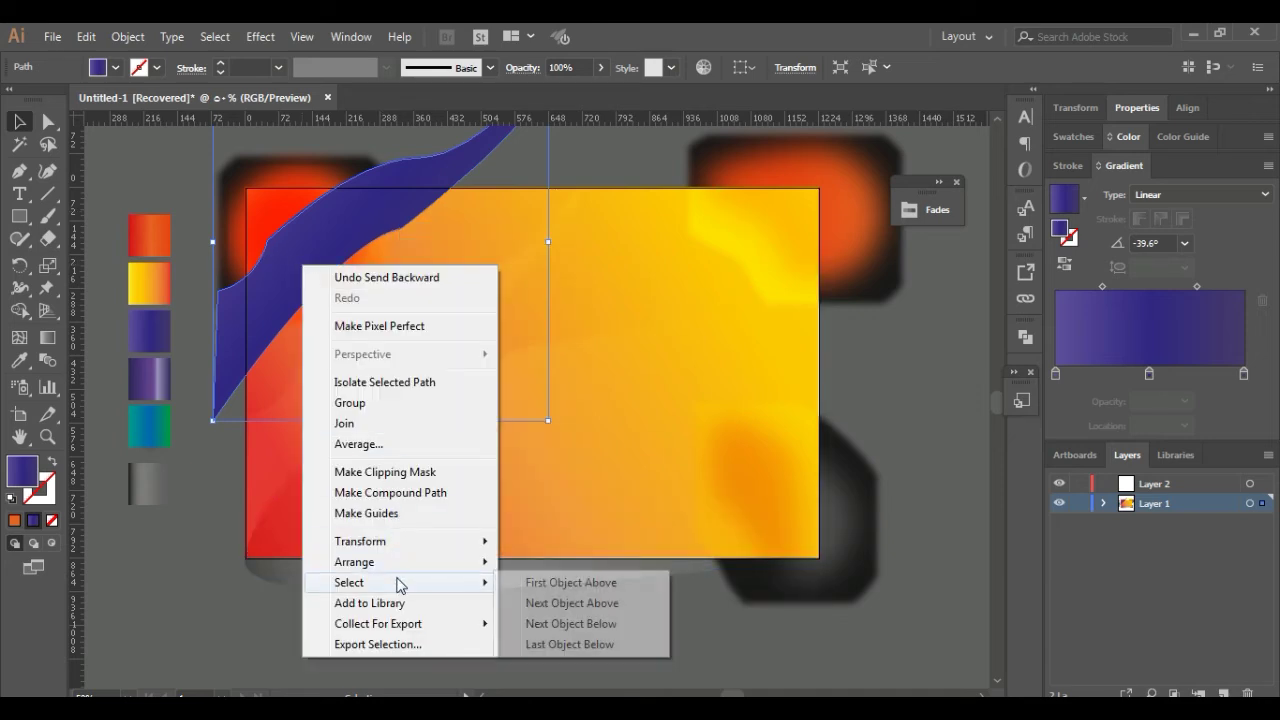
mouse_move(434, 508)
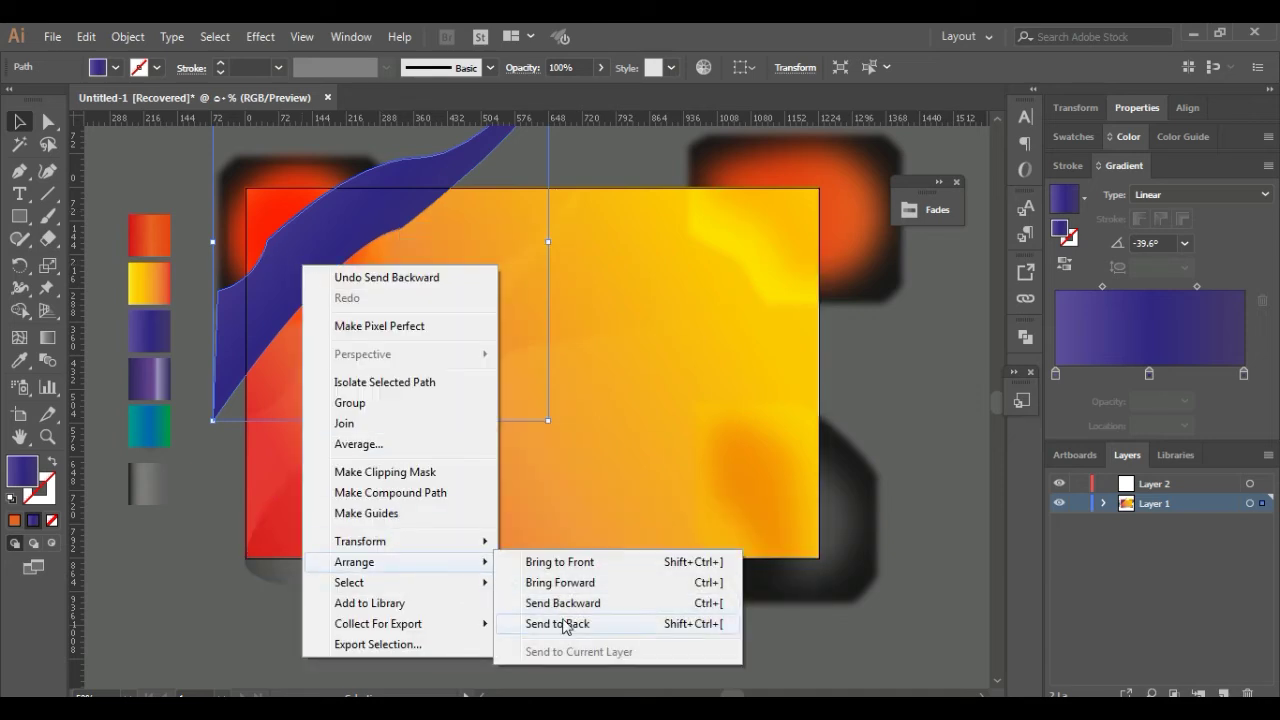
click(564, 624)
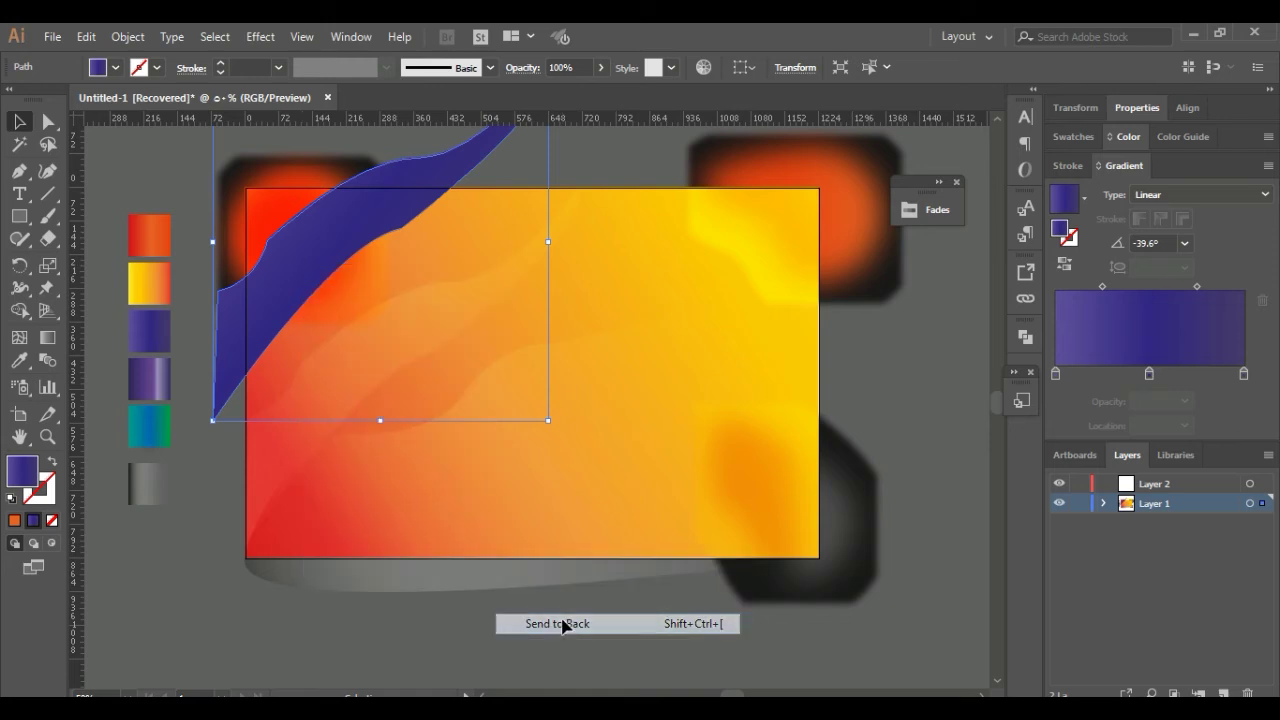
Undo Send to Back and instead send the blue wave just one step backward
key(ctrl+z)
right_click(435, 192)
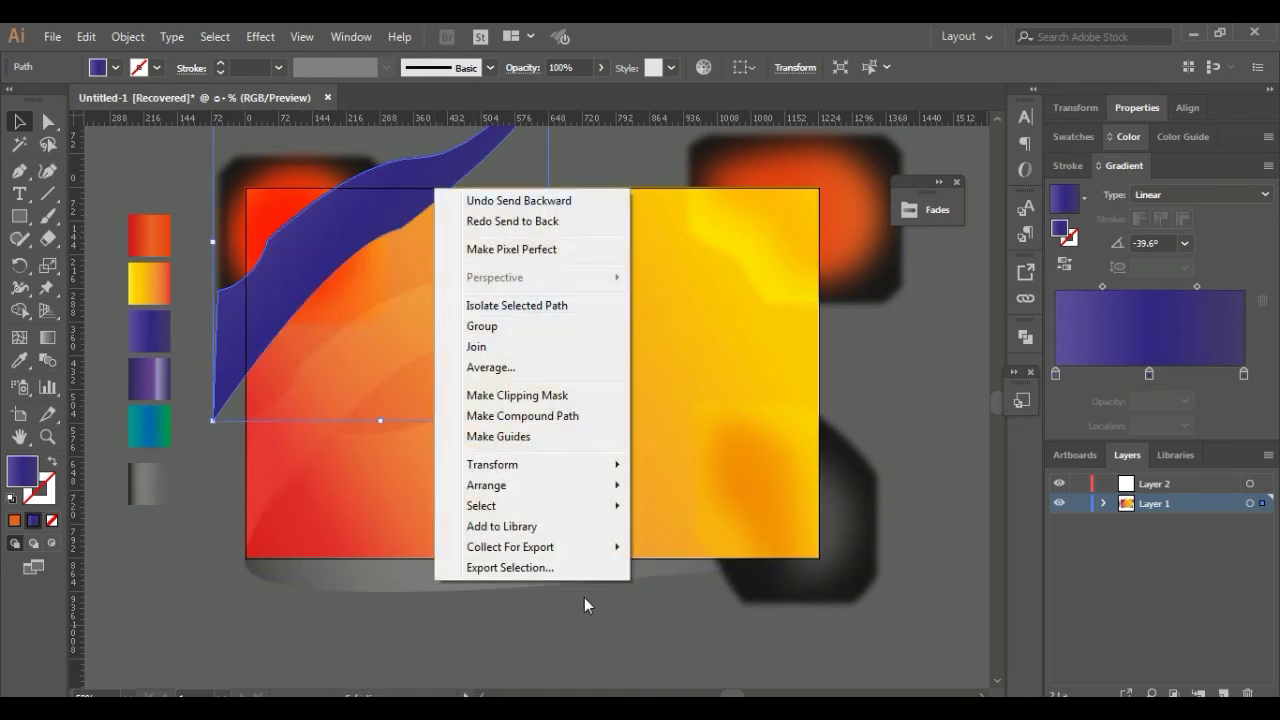
mouse_move(540, 485)
click(711, 530)
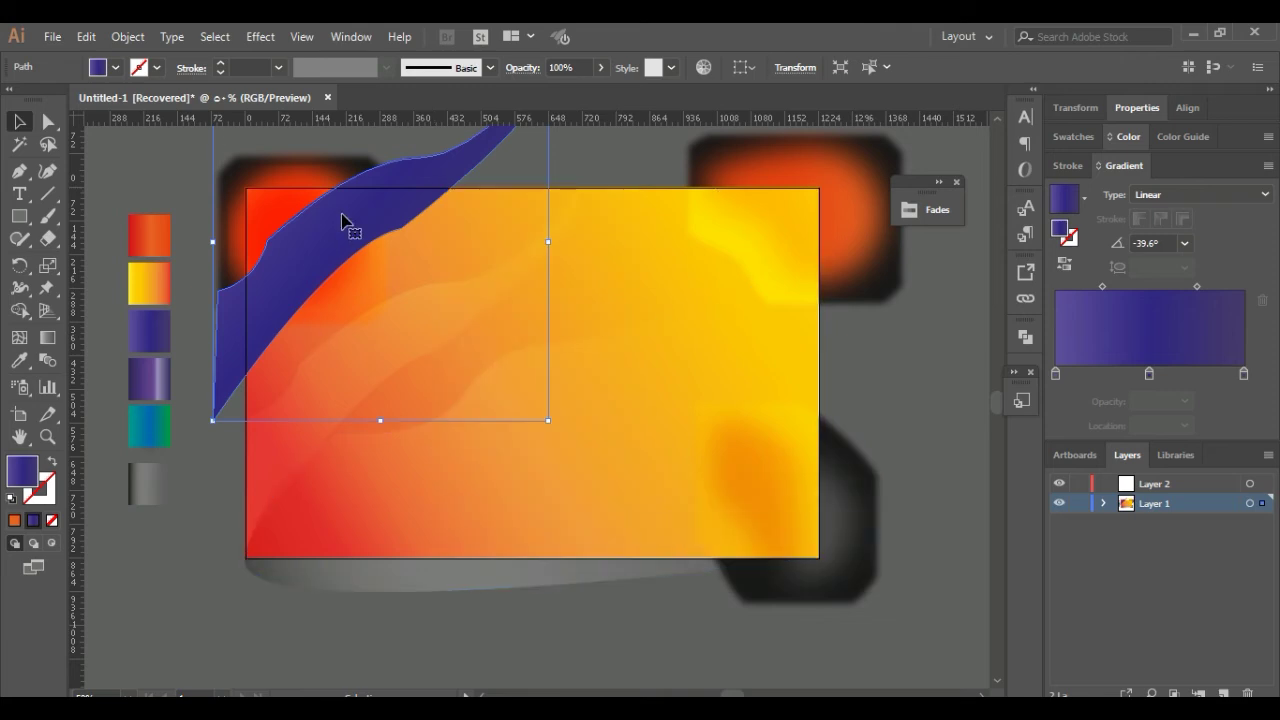
Try Multiply, then set the blue wave's blending mode to Overlay
click(525, 68)
click(385, 98)
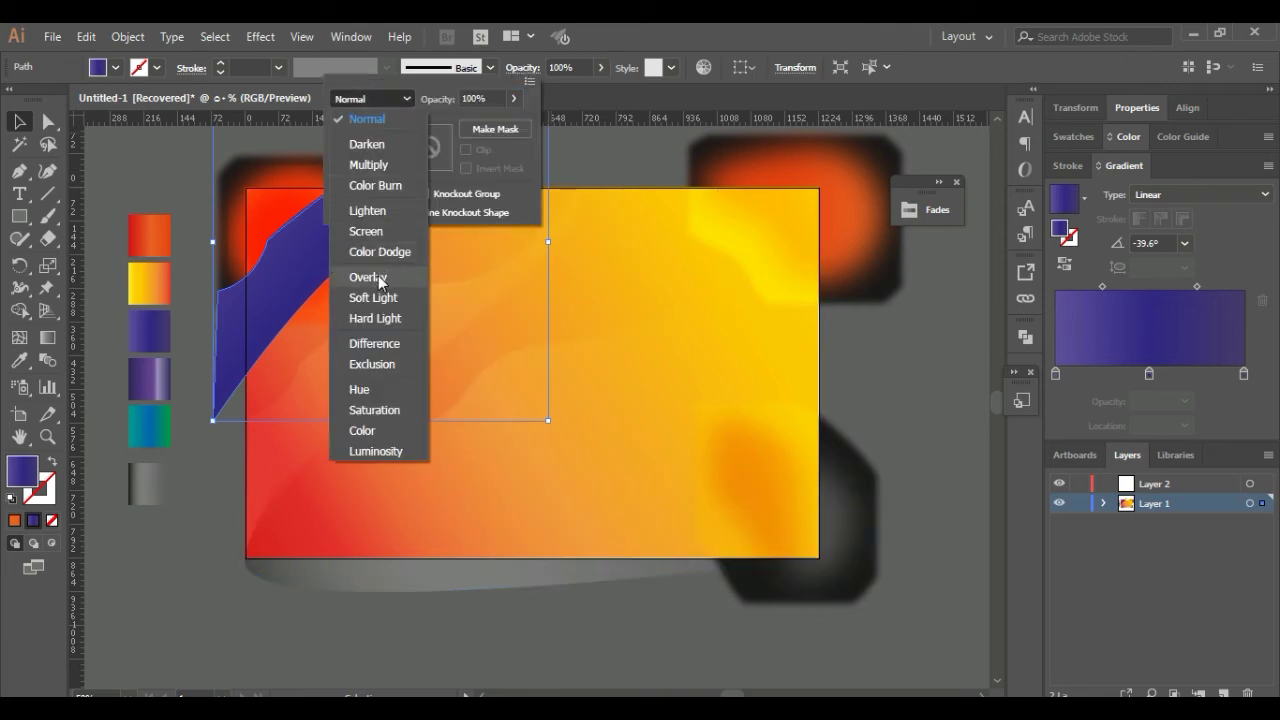
click(370, 165)
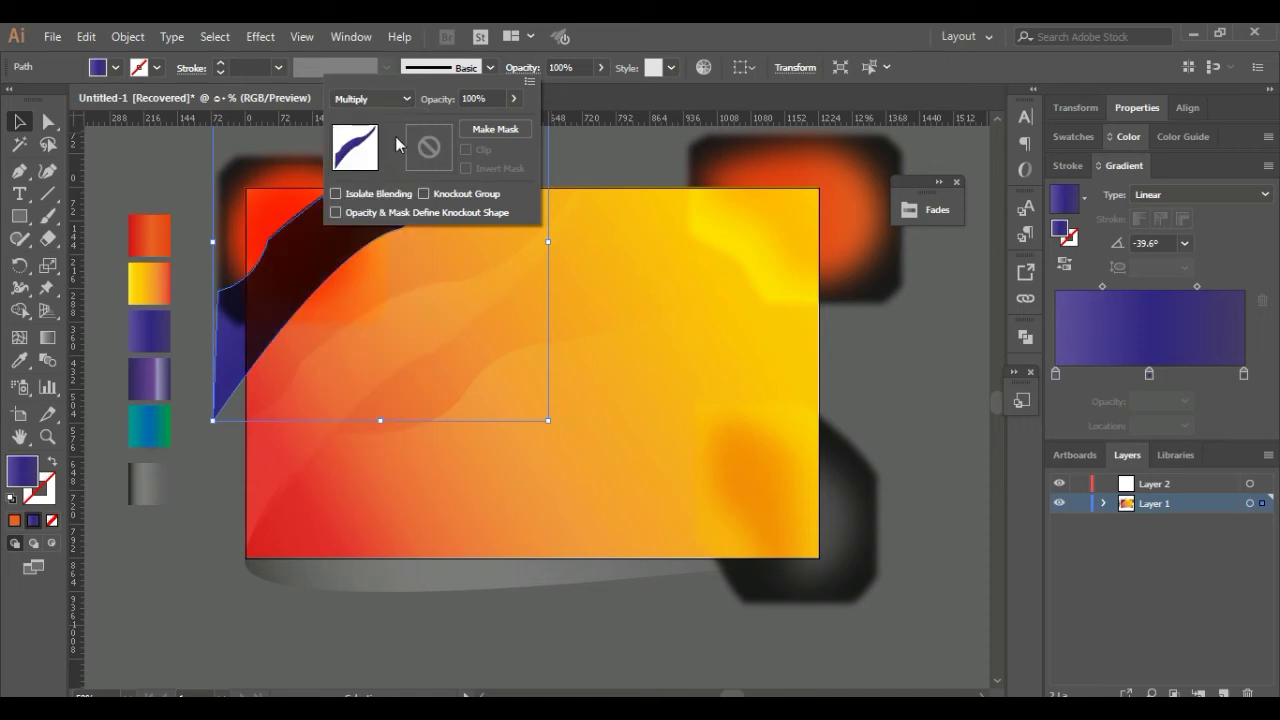
click(400, 100)
click(389, 280)
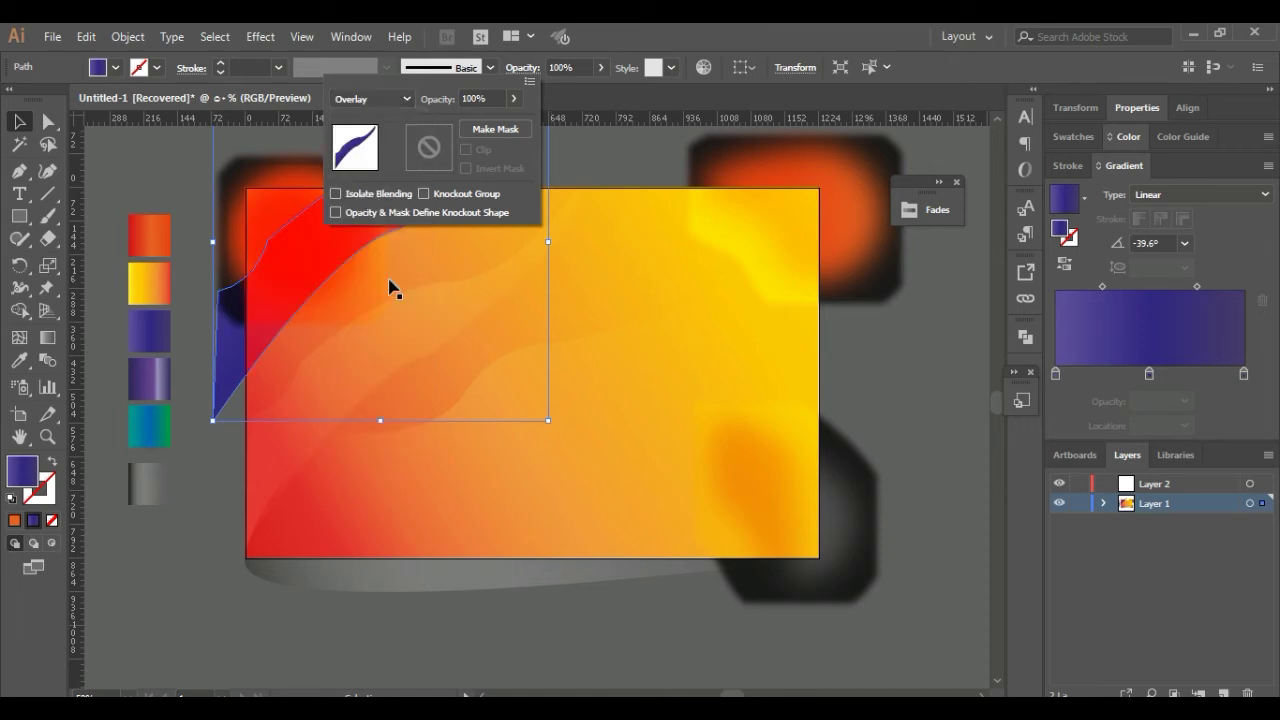
click(610, 170)
click(614, 171)
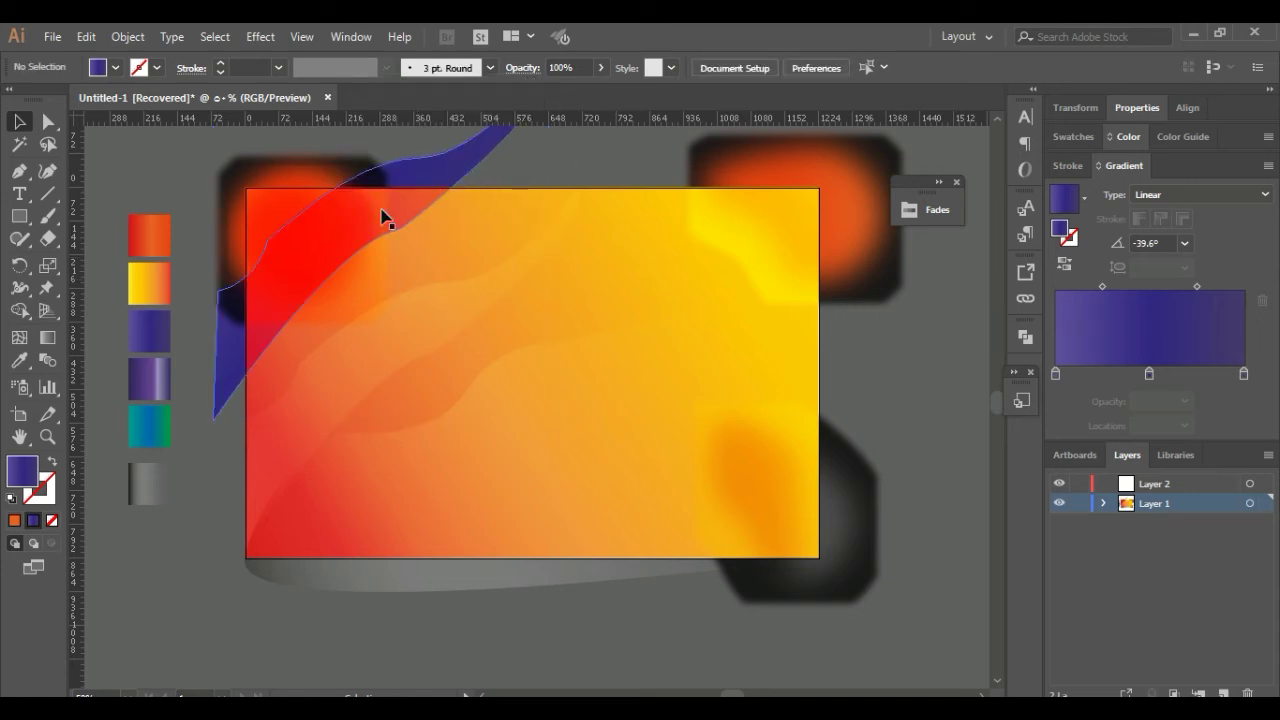
Lower the blue wave's opacity to 48%
click(342, 240)
click(599, 68)
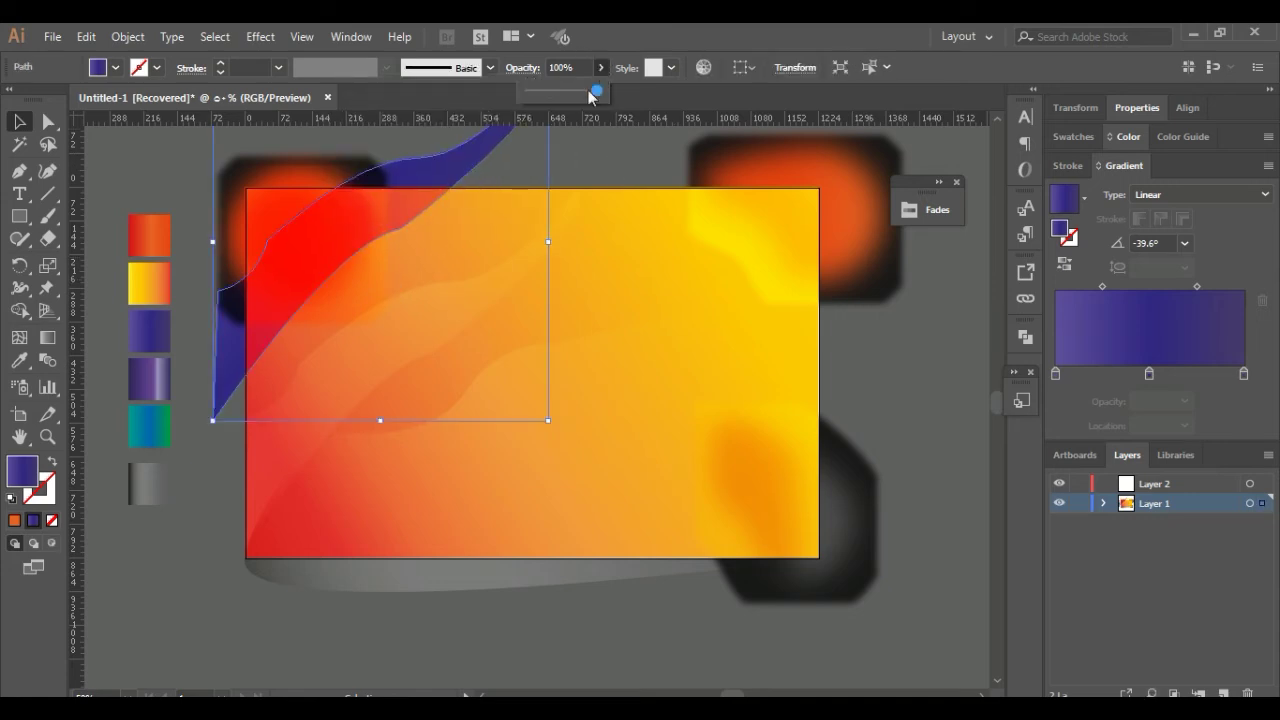
drag(597, 95, 558, 97)
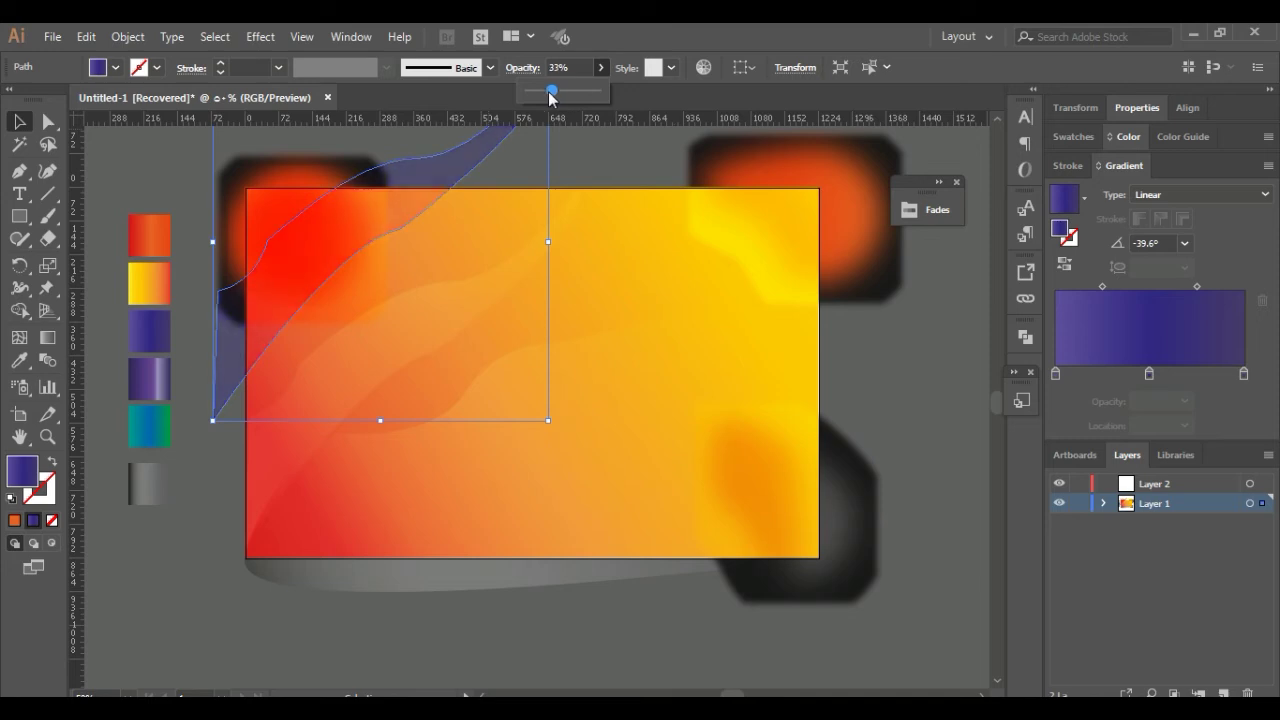
click(604, 173)
click(610, 178)
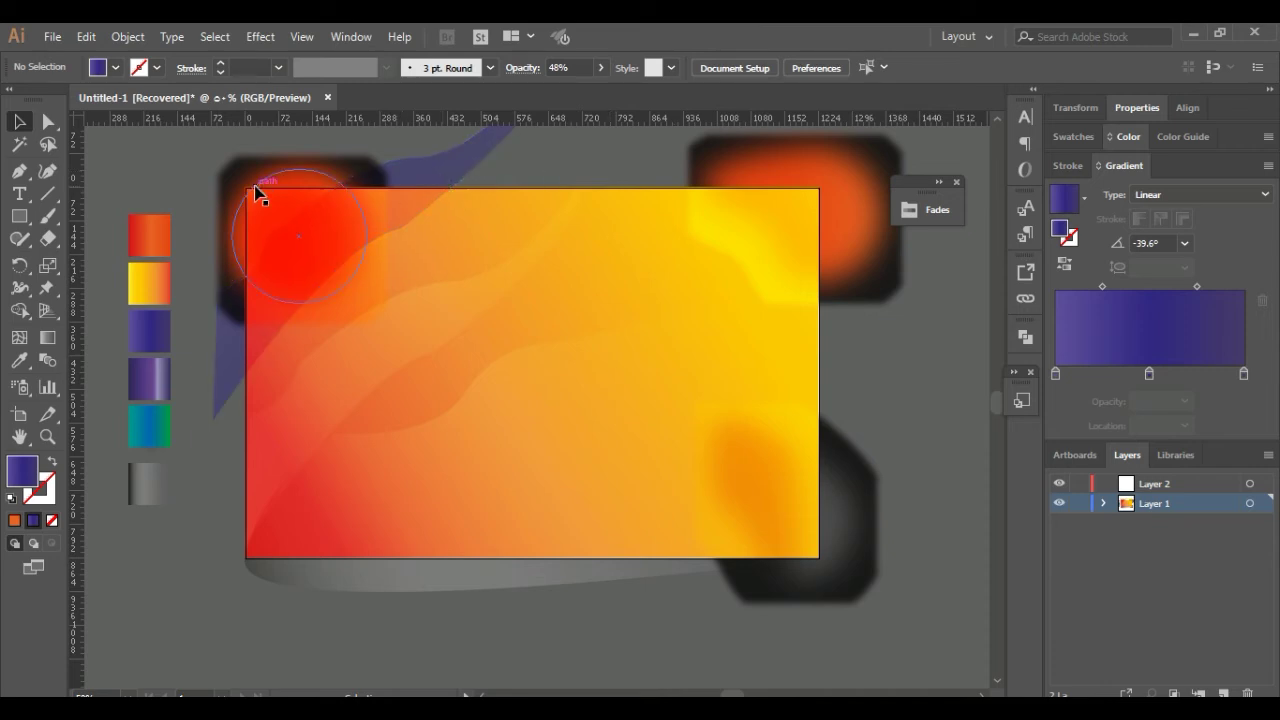
Delete the blurred red blob at top-left and the orange blob at lower right
click(256, 190)
key(Delete)
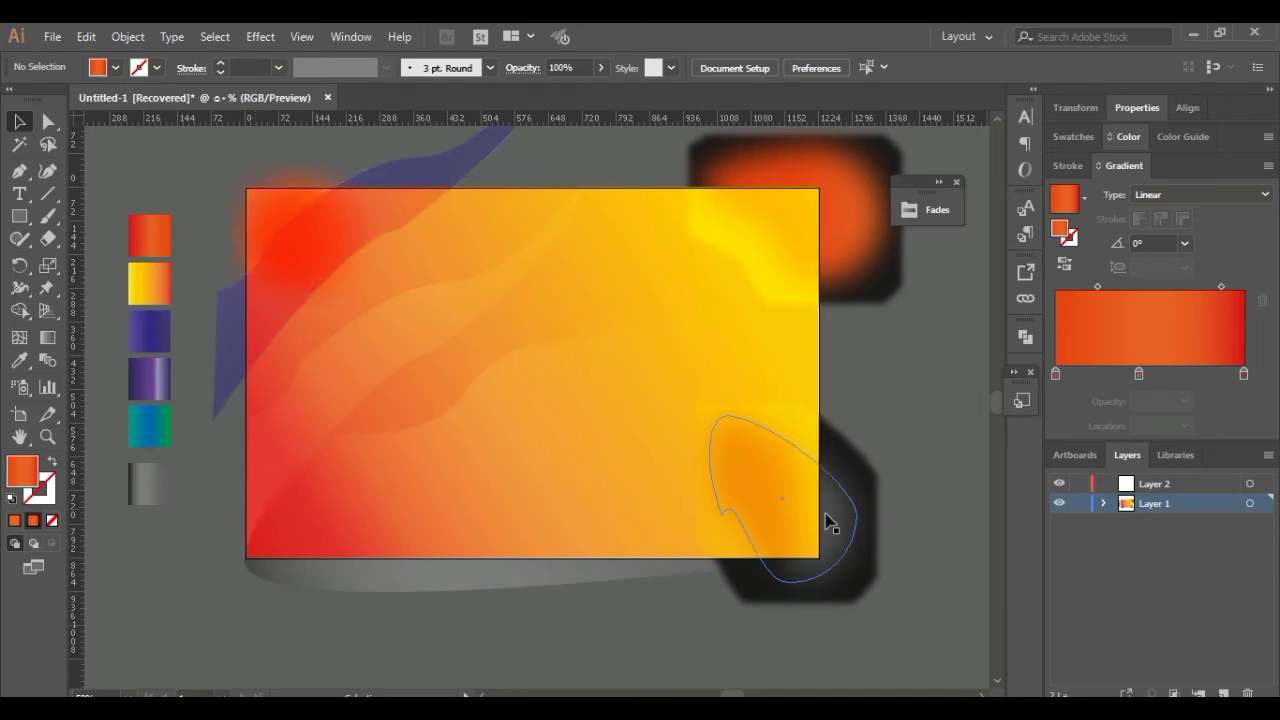
click(857, 490)
key(Delete)
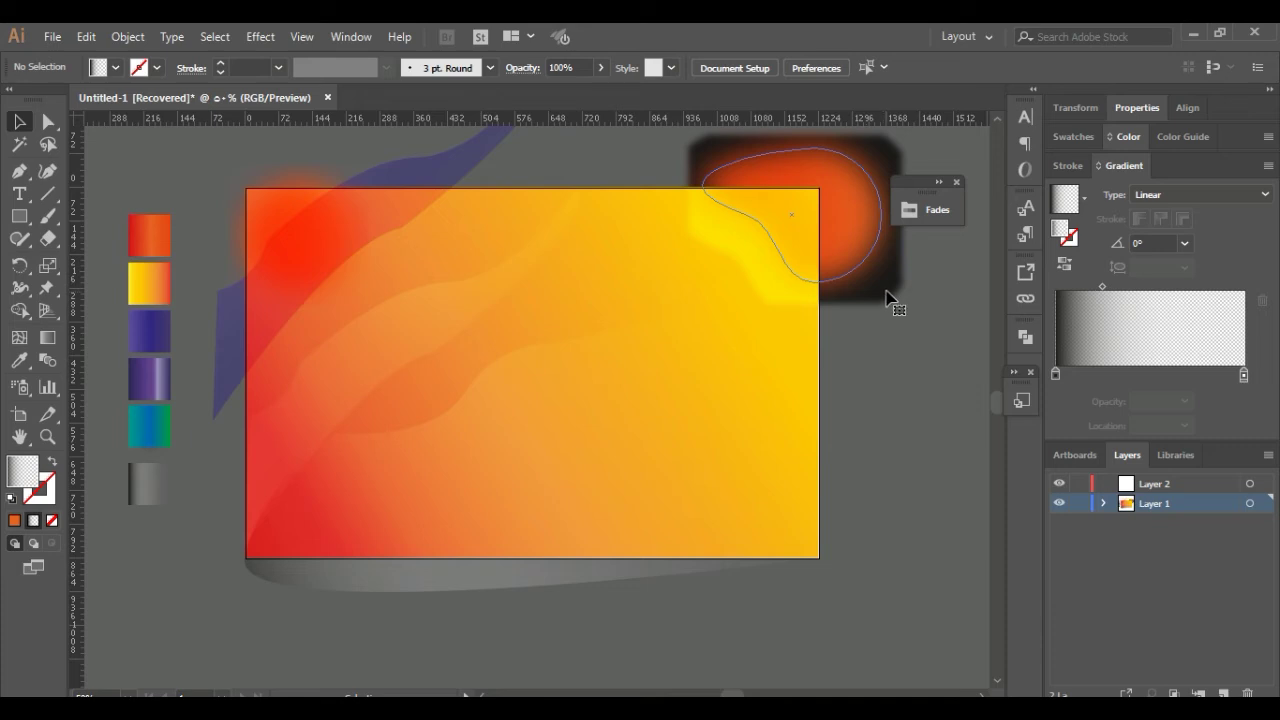
click(888, 294)
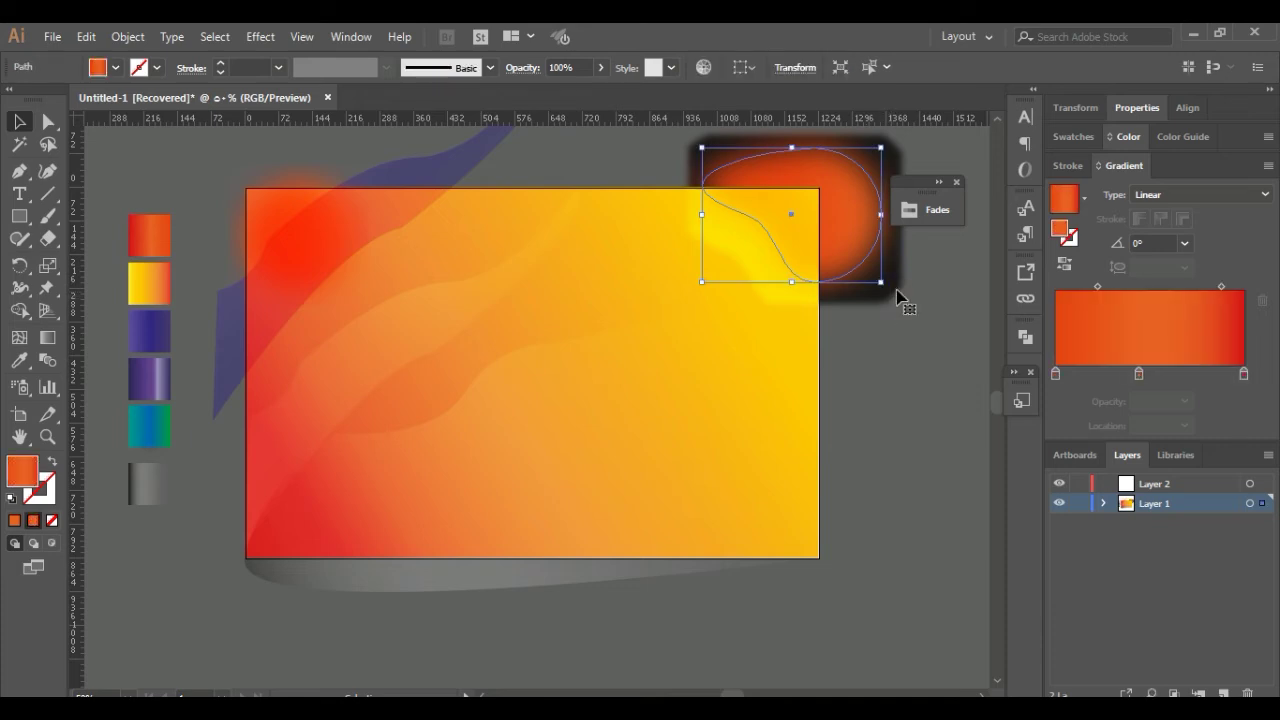
click(897, 405)
mouse_move(924, 182)
mouse_down()
mouse_move(921, 373)
mouse_move(942, 404)
mouse_up()
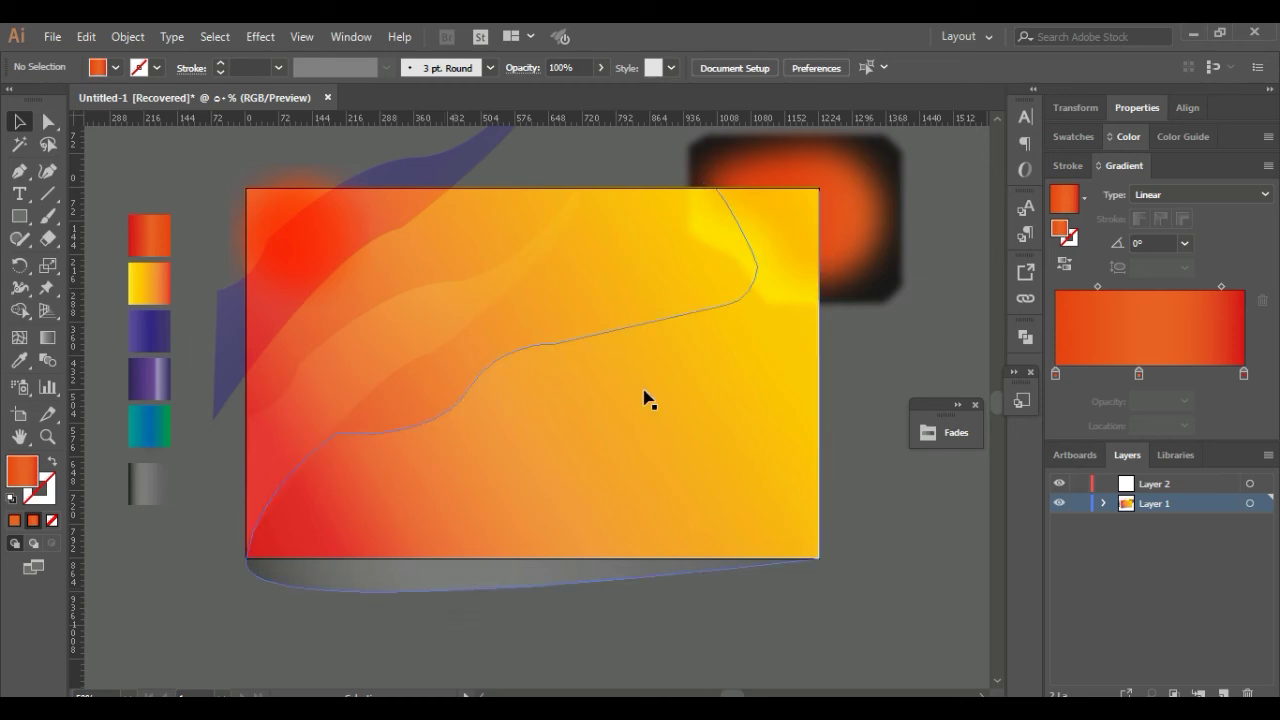
Raise the translucent grey-fade wave about 110 pt so its lower edge sits near the artboard bottom
click(576, 450)
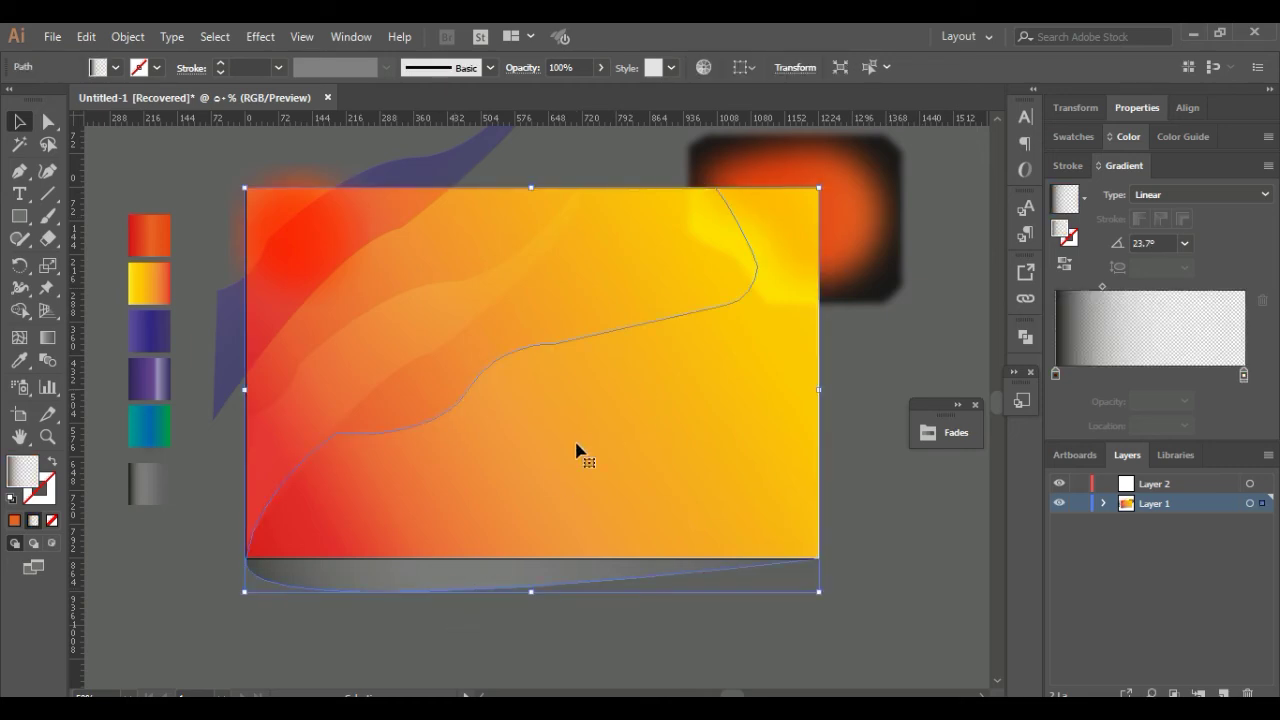
mouse_move(576, 450)
mouse_down()
mouse_move(553, 418)
mouse_move(577, 398)
mouse_up()
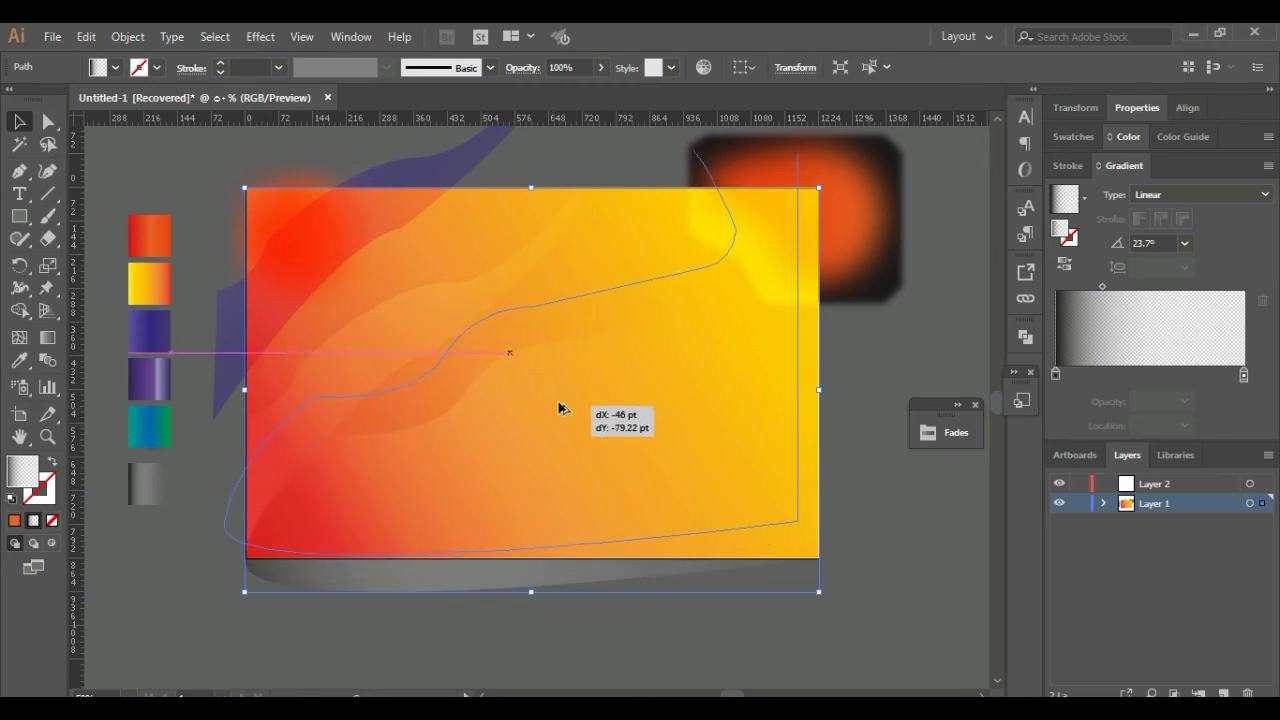
drag(578, 398, 579, 398)
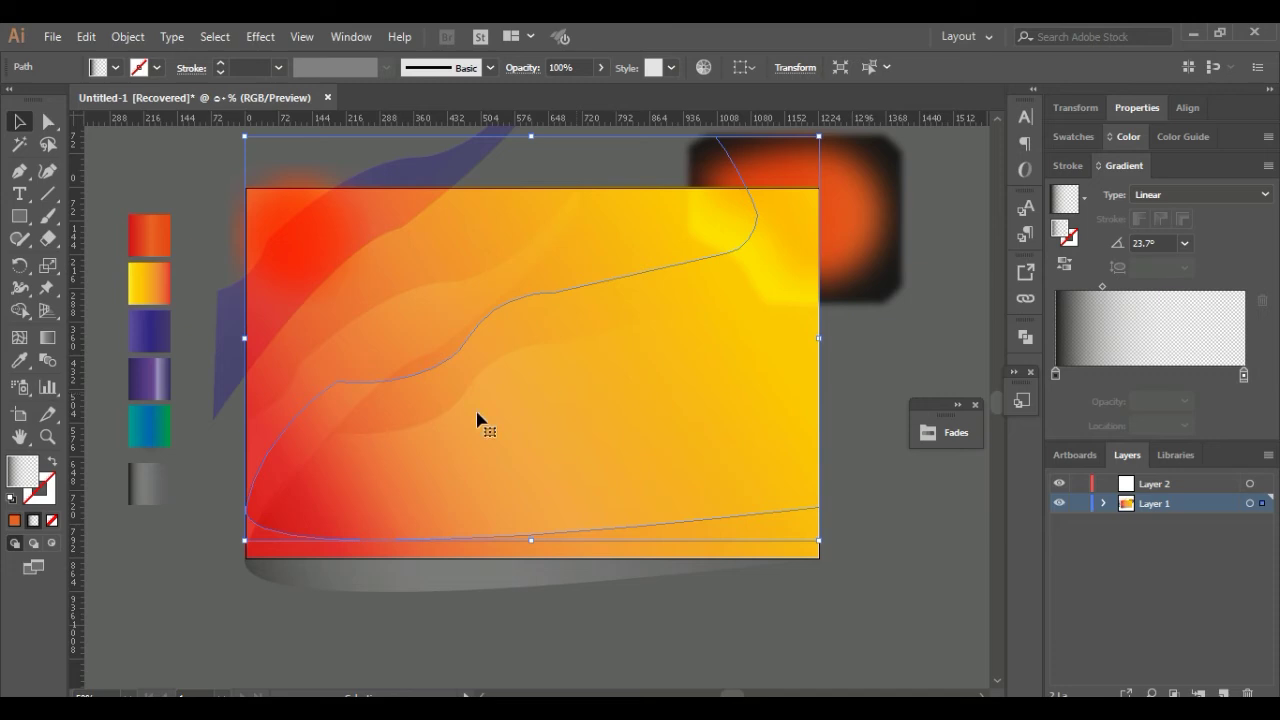
click(19, 364)
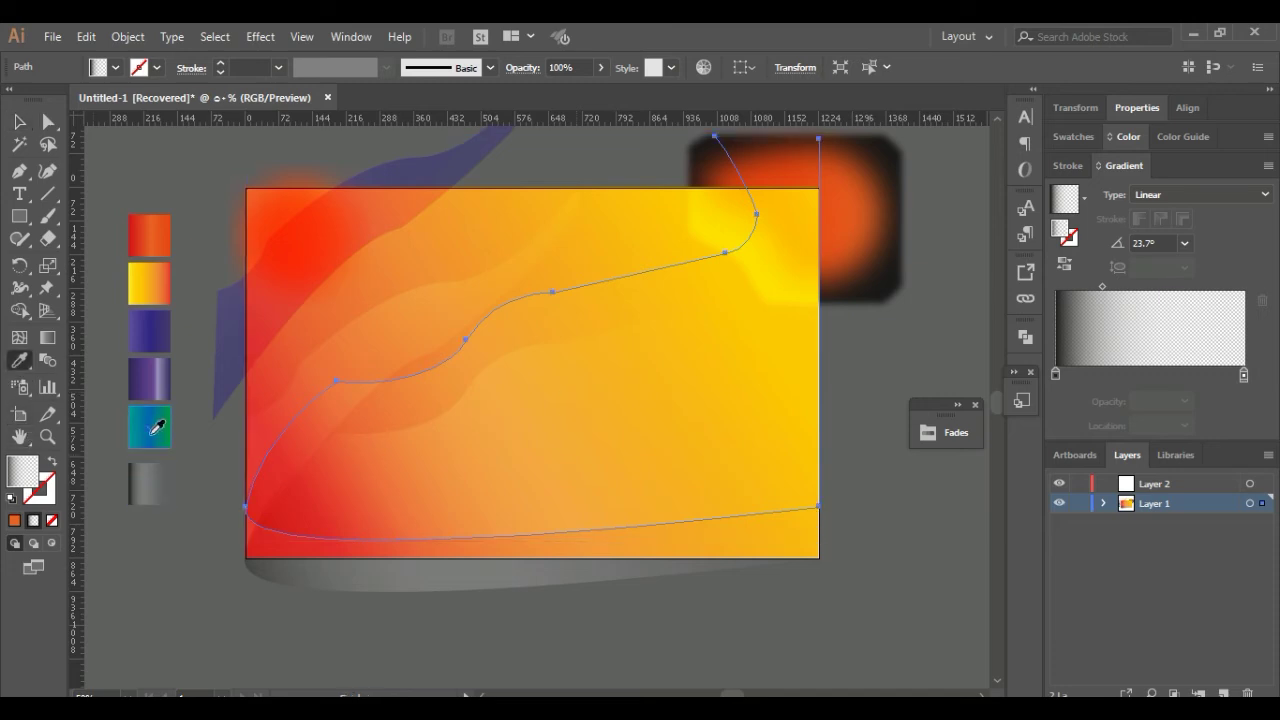
Fill the raised wave with the teal-green gradient and send it backward twice
click(148, 425)
click(19, 121)
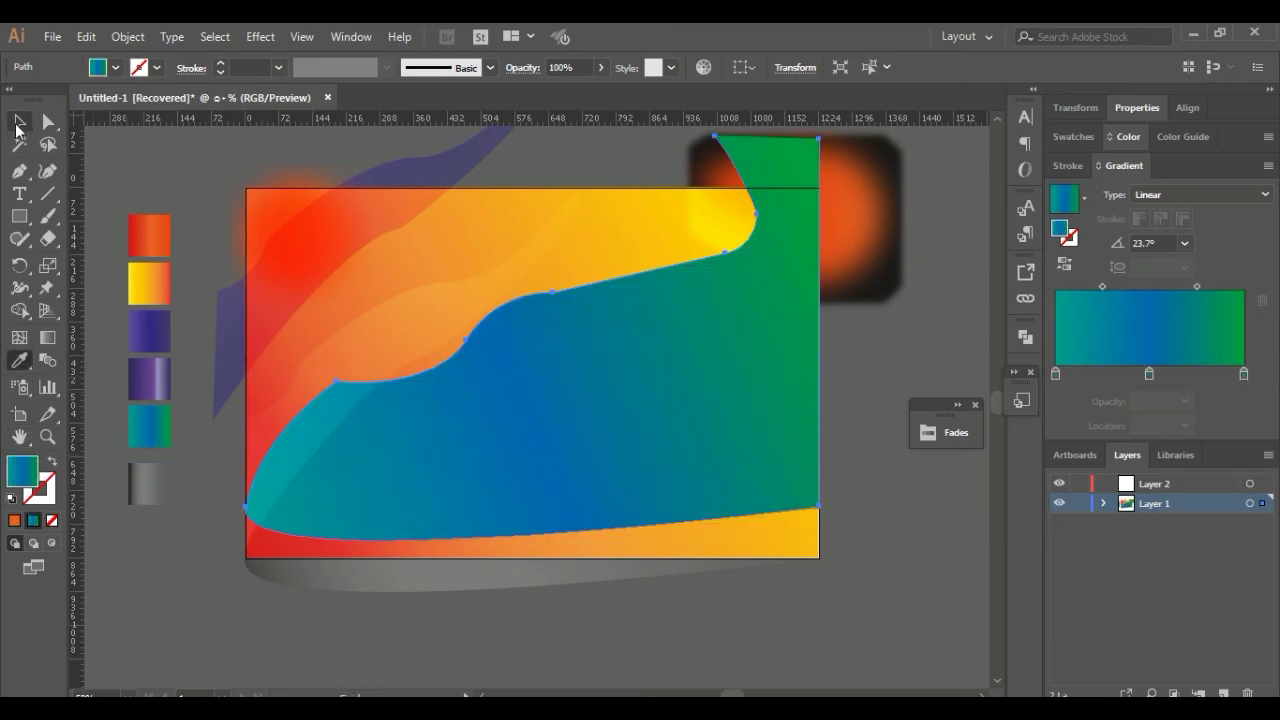
right_click(722, 316)
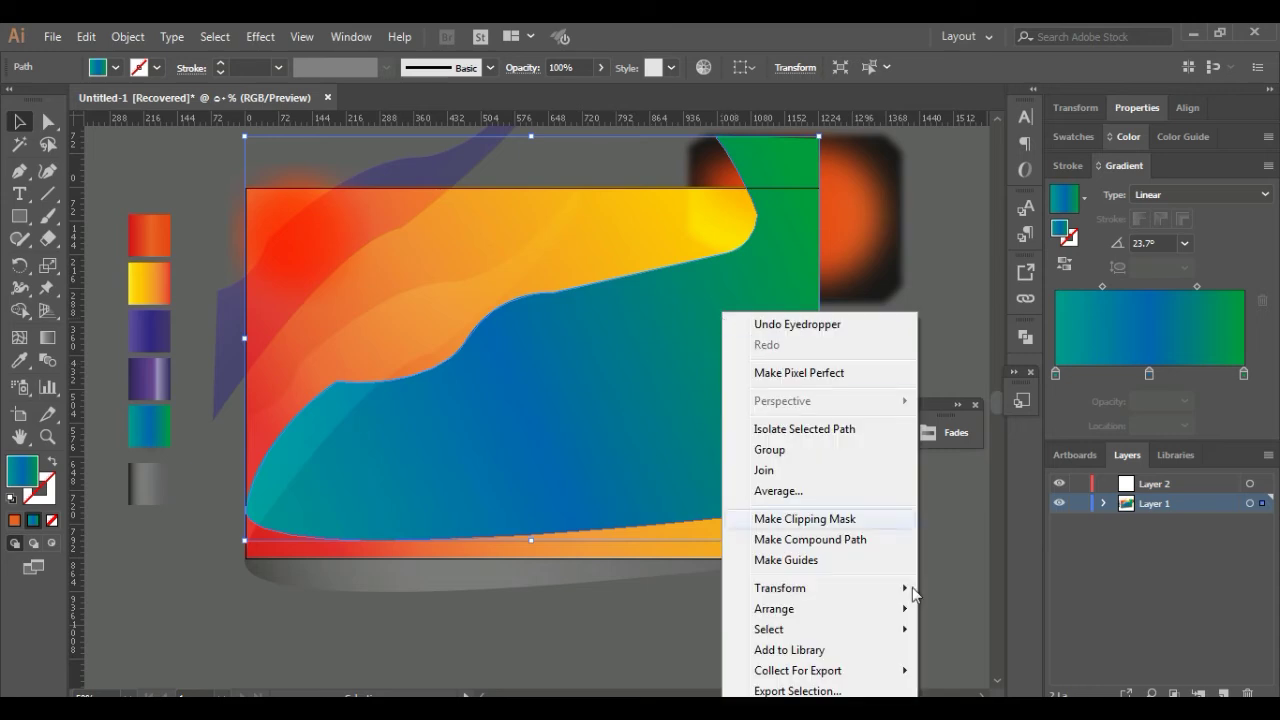
mouse_move(774, 608)
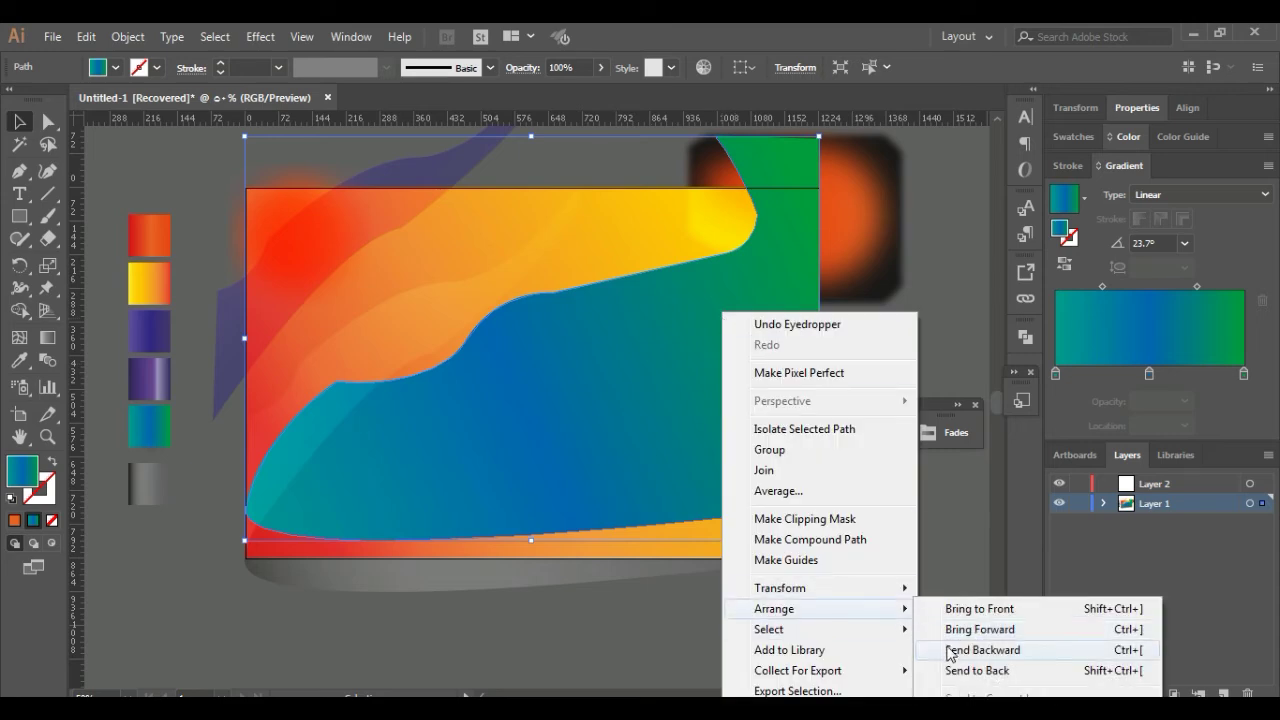
click(948, 652)
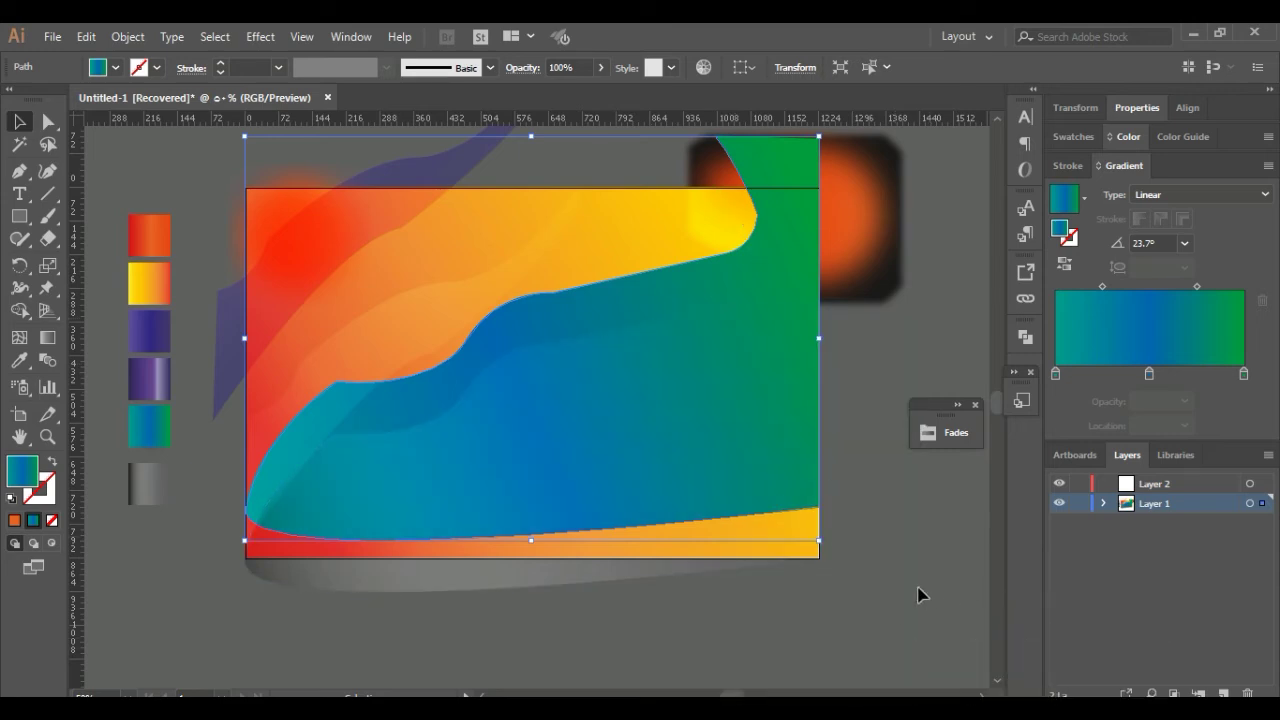
right_click(646, 298)
mouse_move(699, 593)
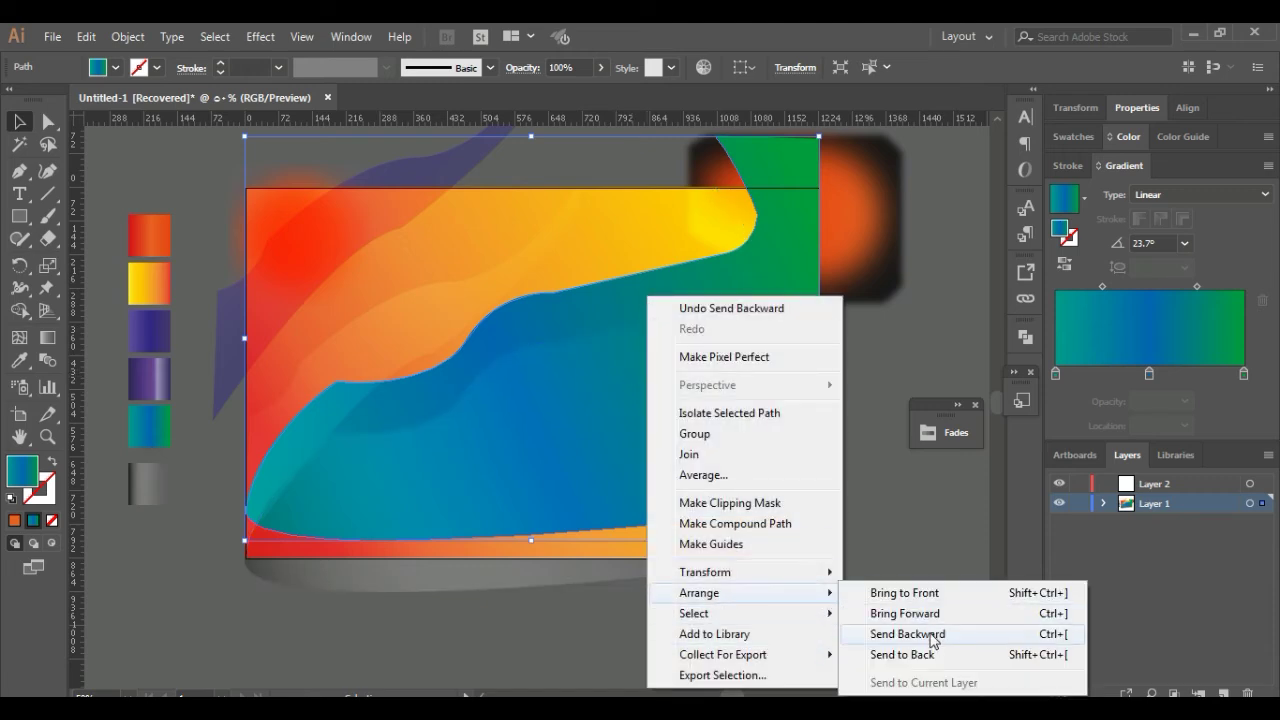
click(931, 636)
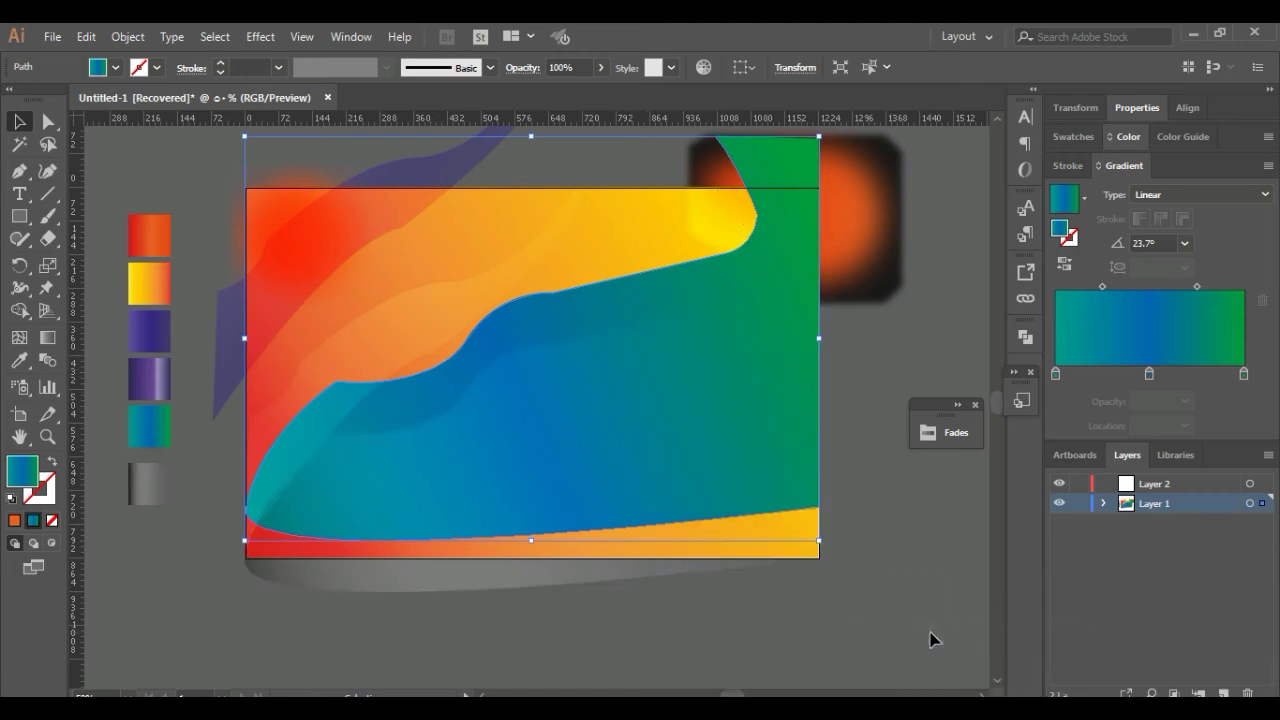
Fade the teal wave to 19% opacity
click(602, 68)
drag(597, 91, 550, 91)
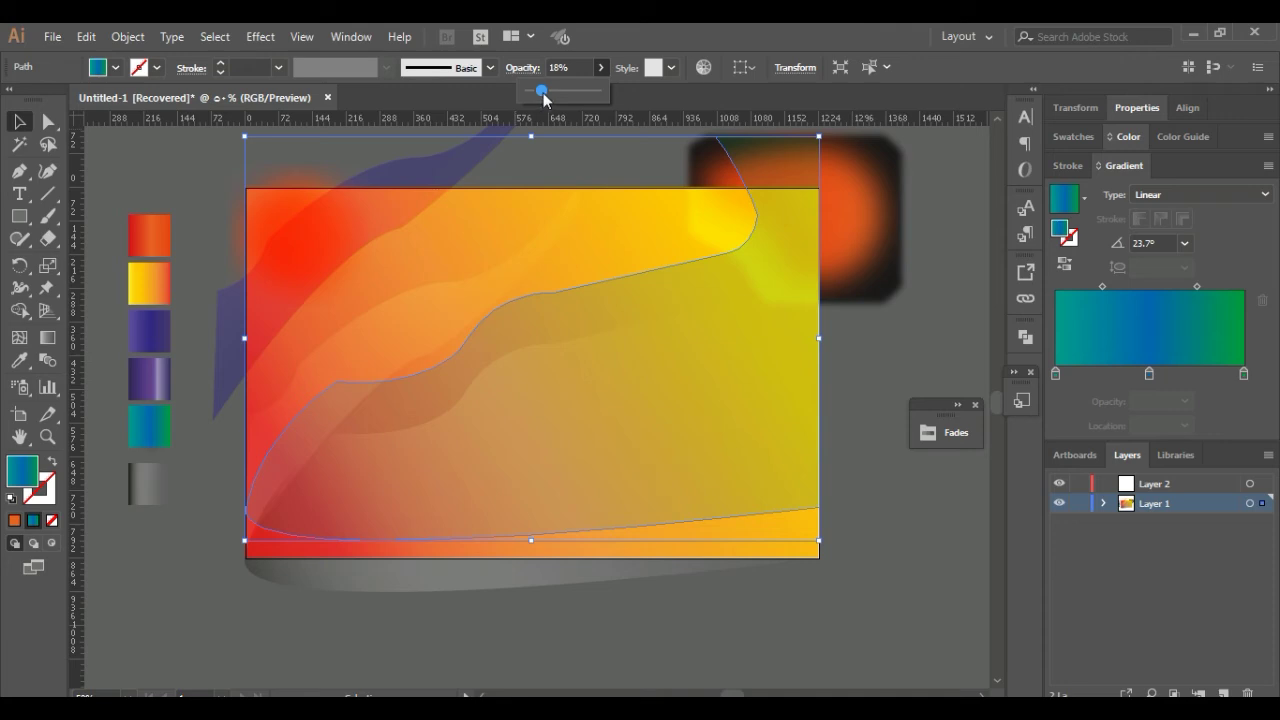
drag(550, 93, 555, 93)
click(942, 560)
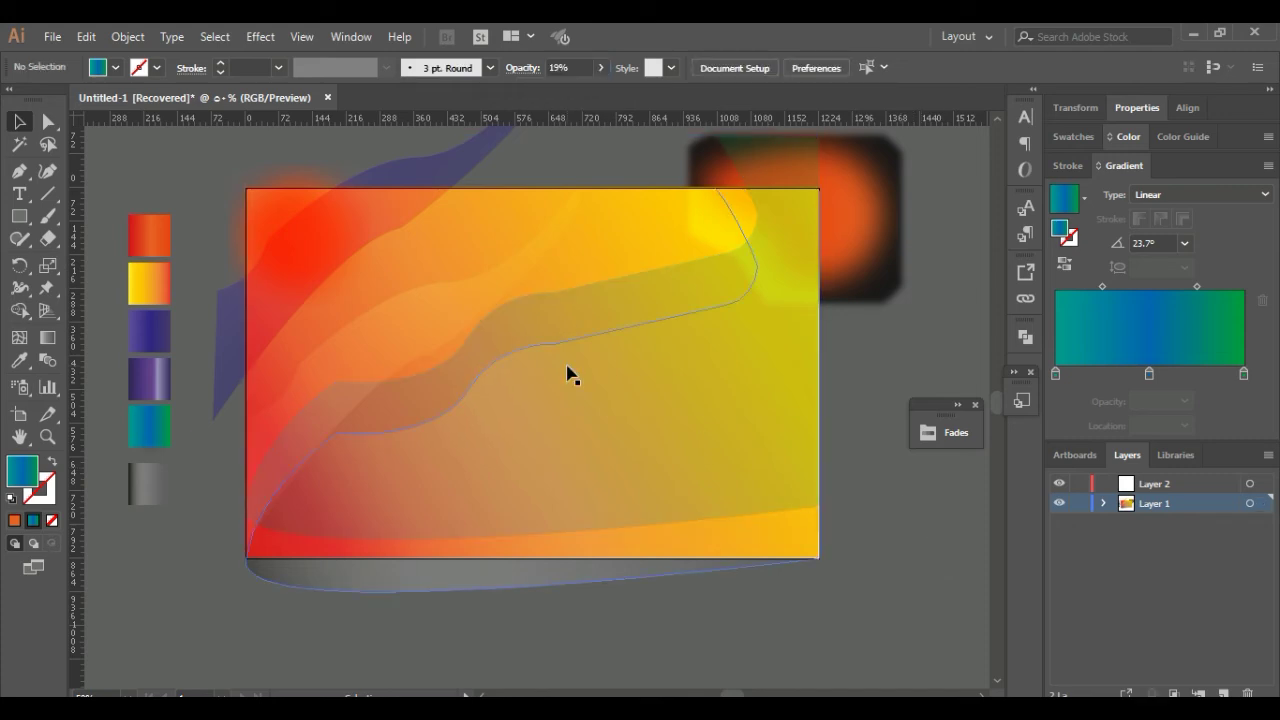
click(578, 415)
click(19, 360)
click(153, 490)
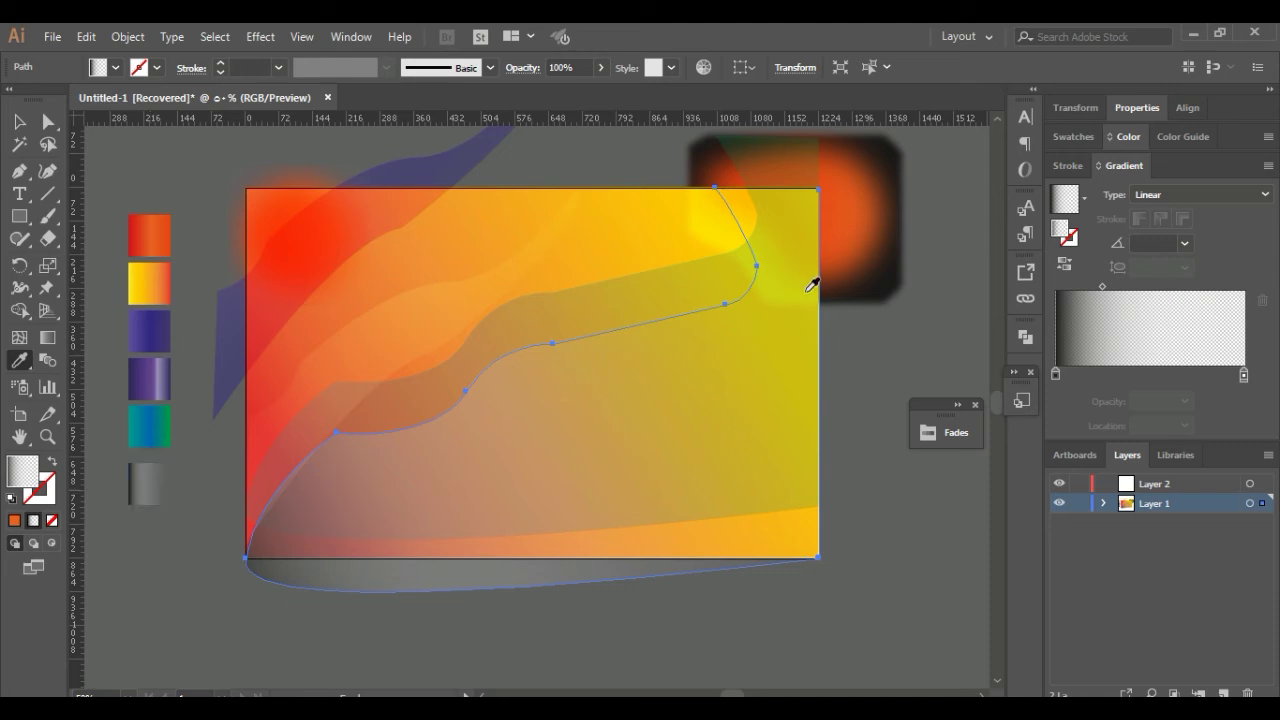
click(523, 68)
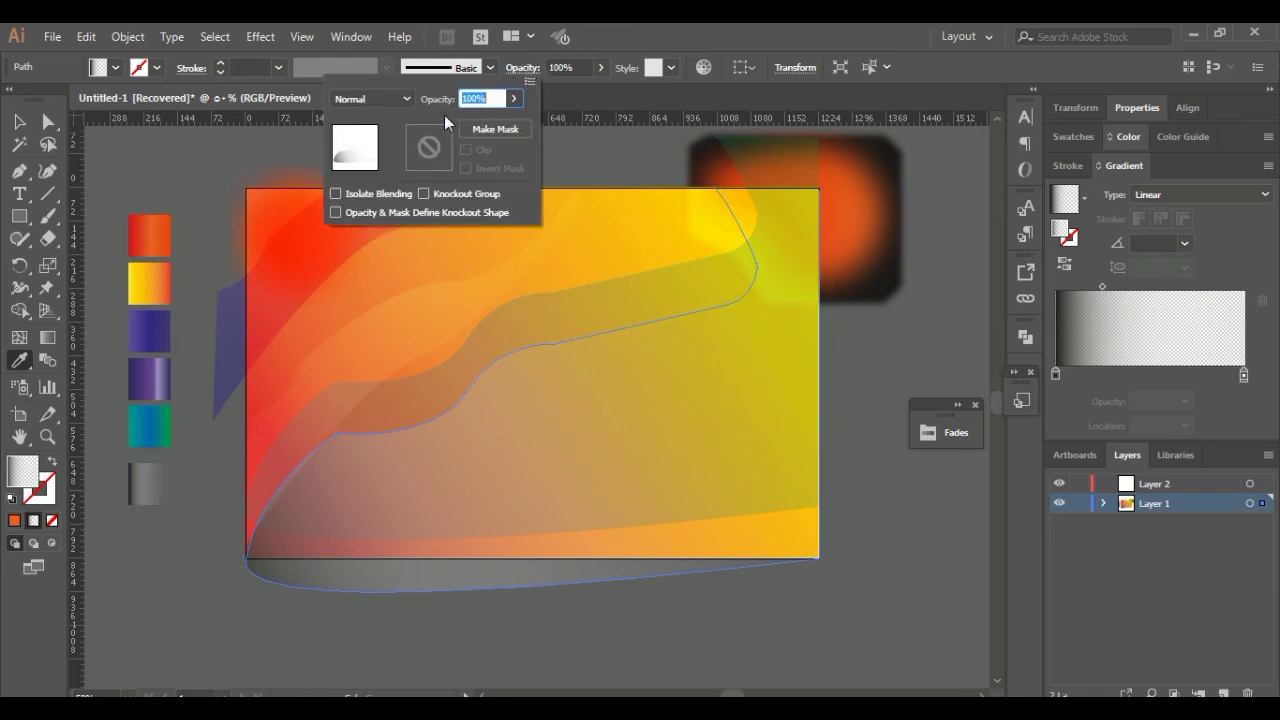
click(373, 98)
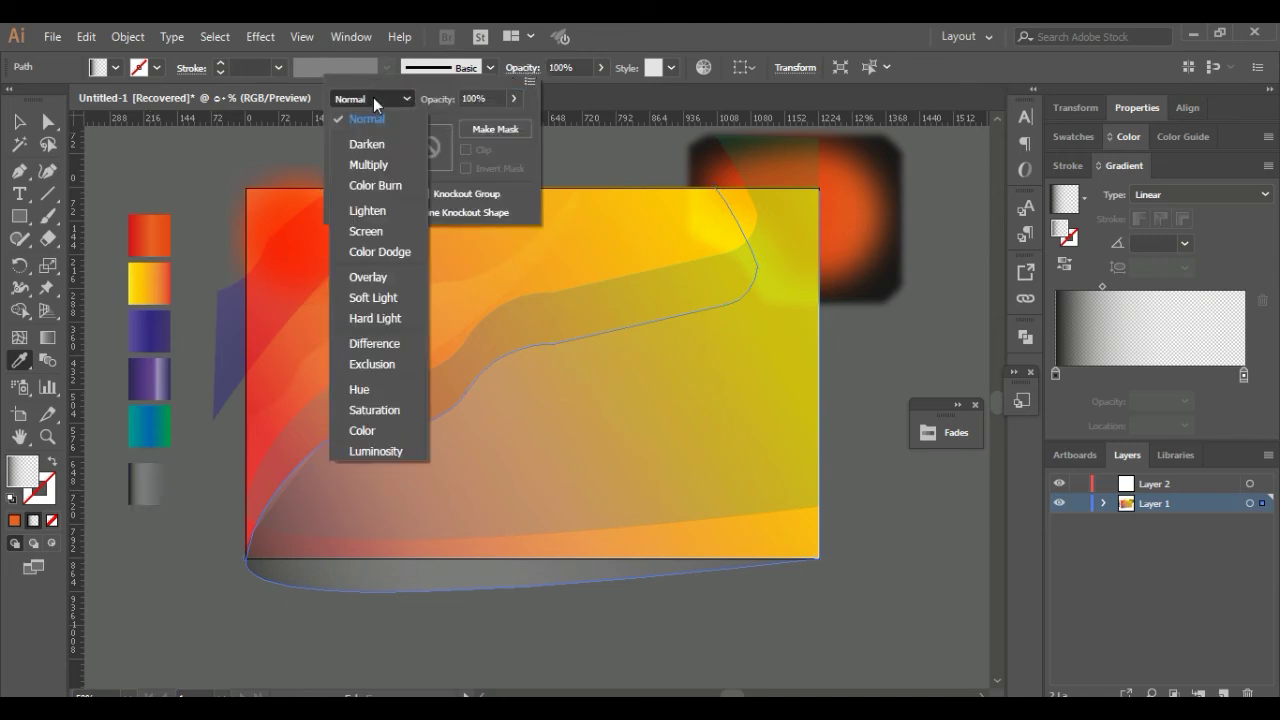
click(381, 231)
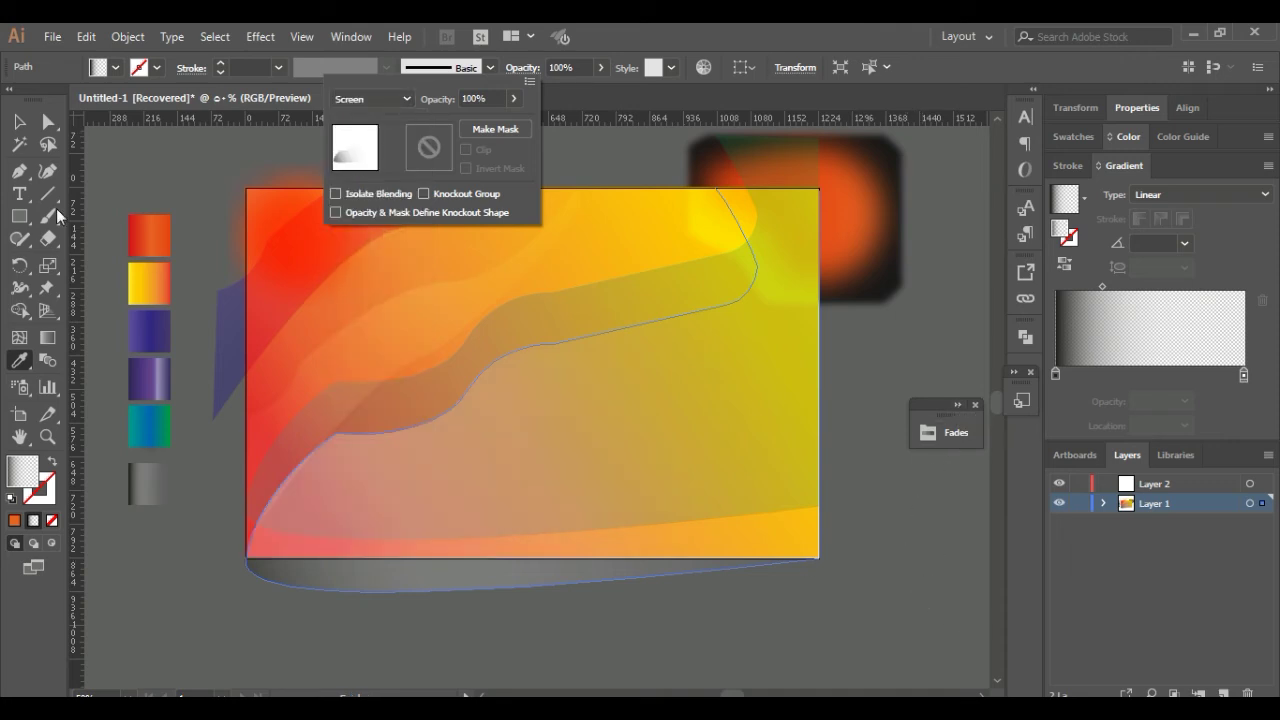
click(17, 121)
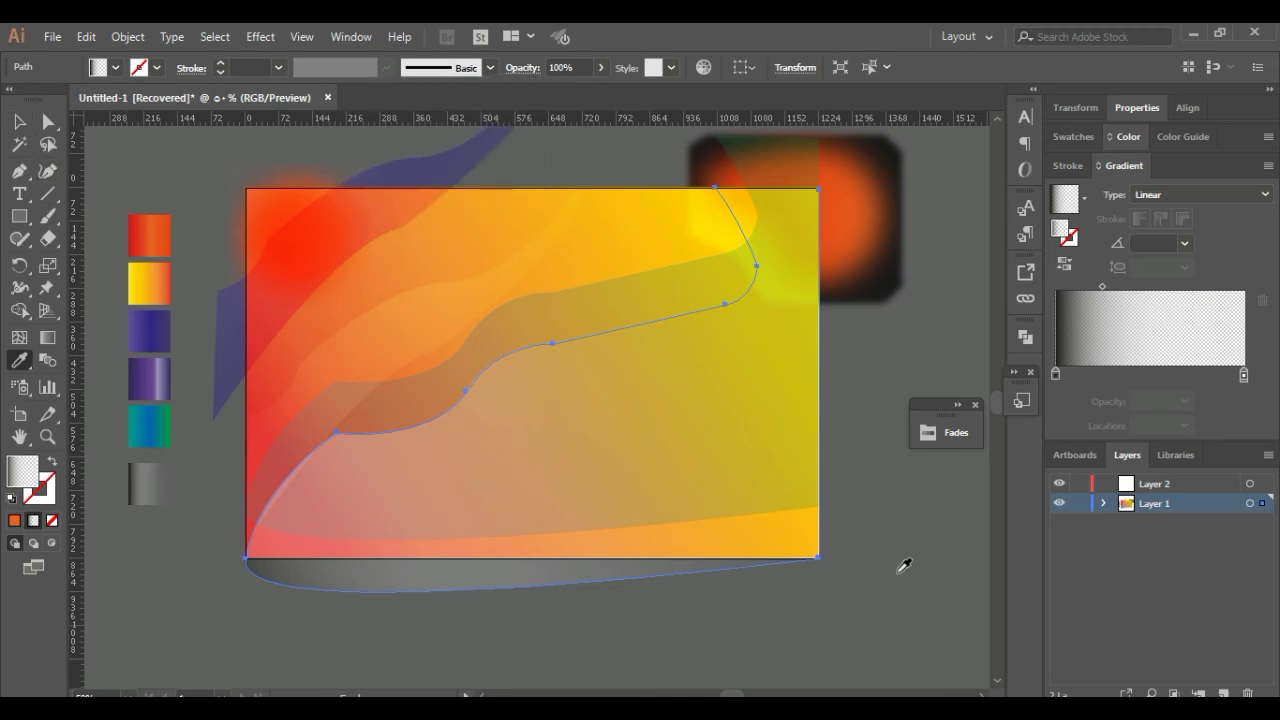
click(17, 123)
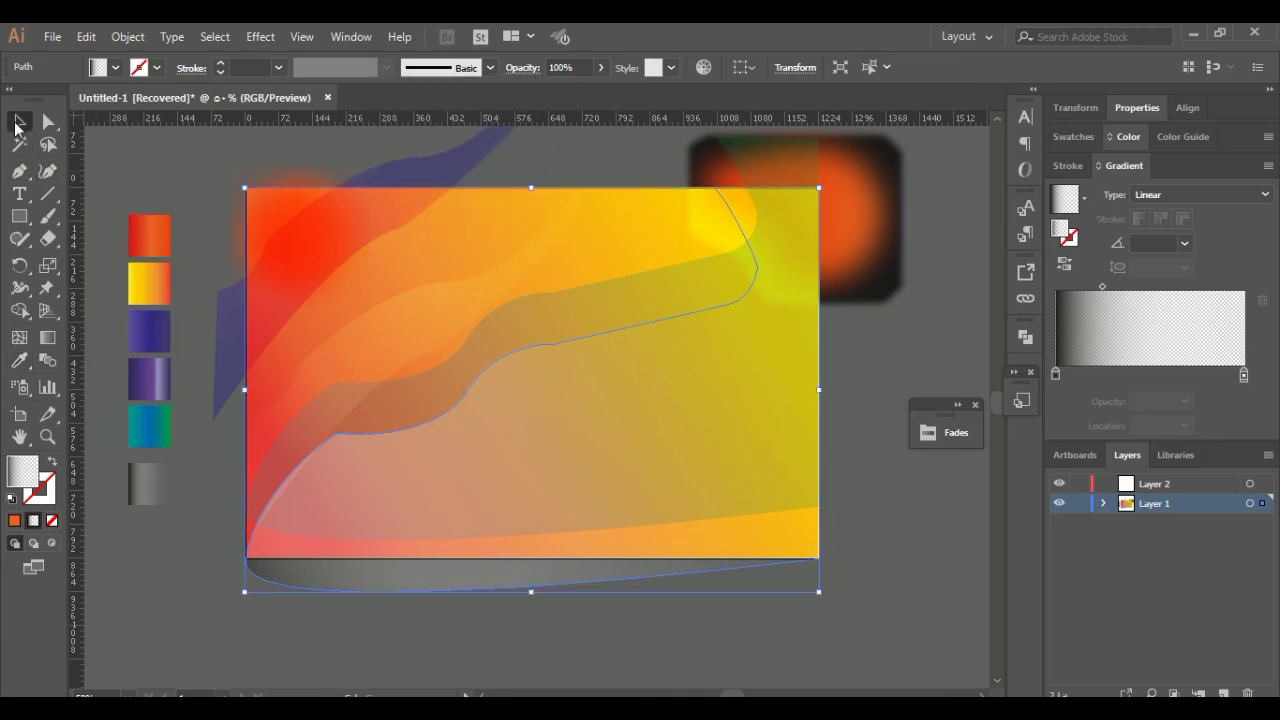
click(942, 575)
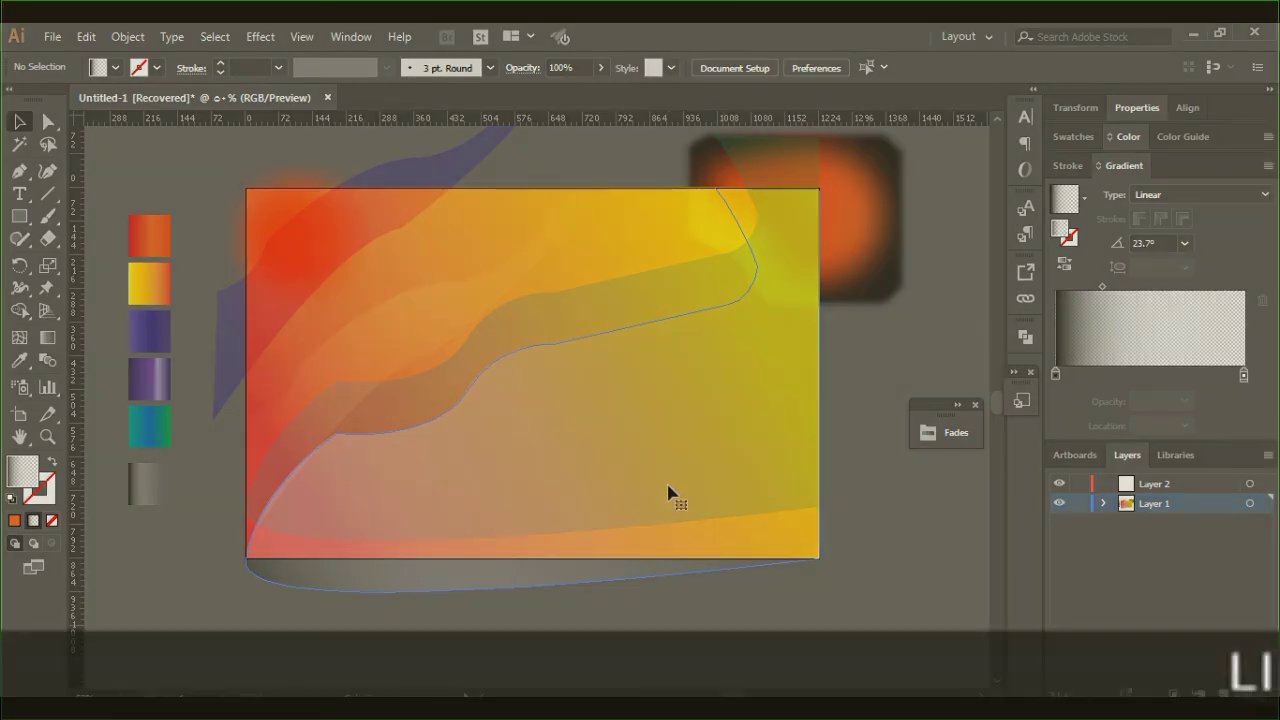
click(668, 493)
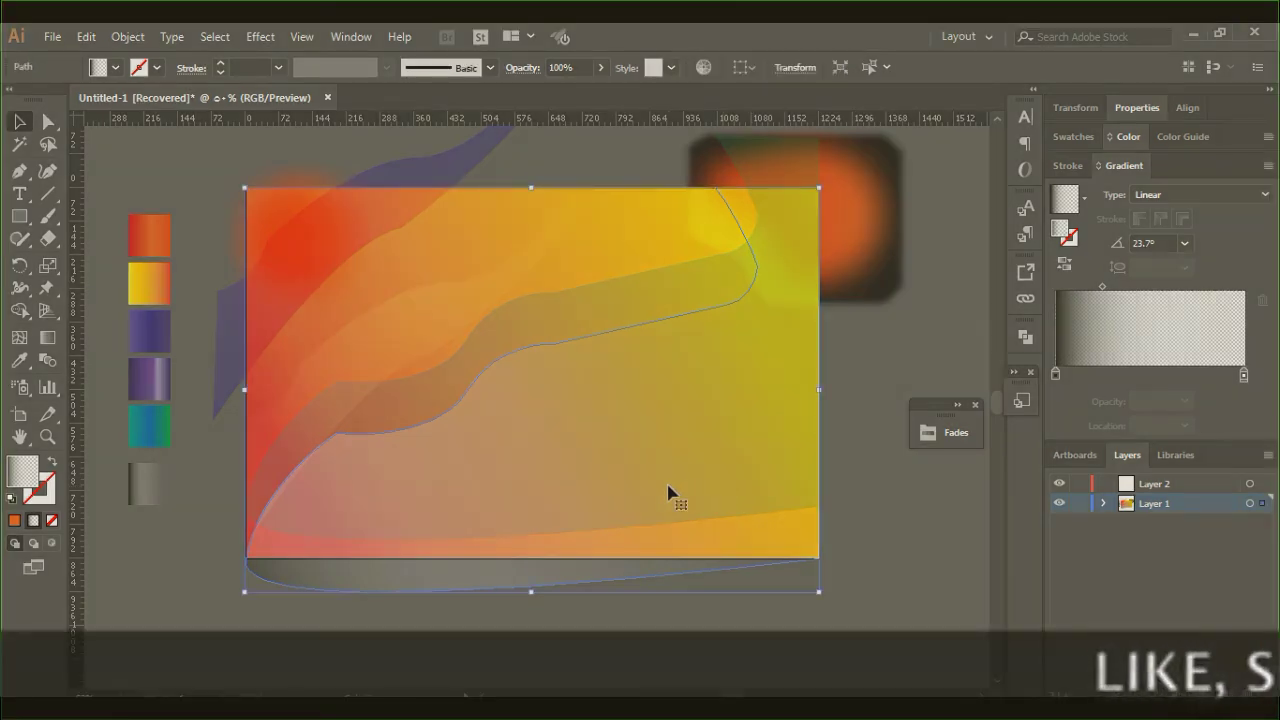
Move and stretch the grey wave upward so it spills past the artboard's left and bottom edges
mouse_move(668, 493)
mouse_down()
mouse_move(676, 517)
mouse_move(728, 536)
mouse_move(657, 523)
mouse_move(658, 512)
mouse_up()
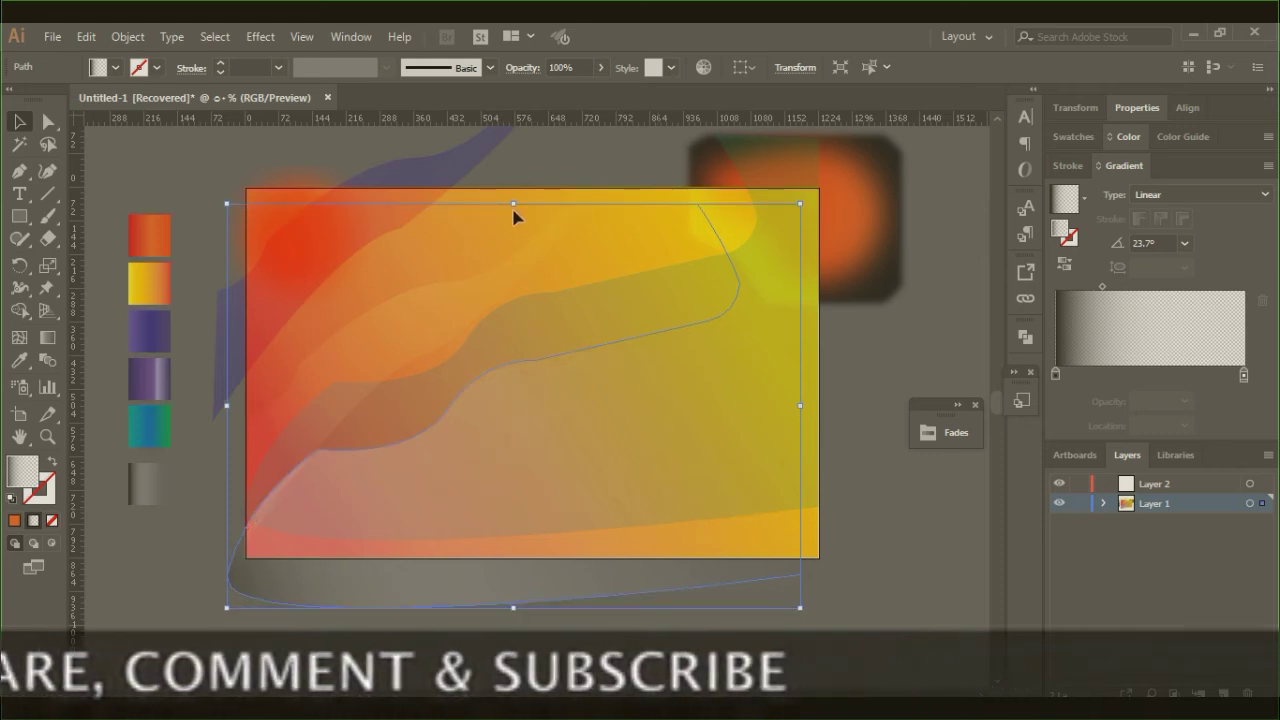
drag(513, 204, 513, 166)
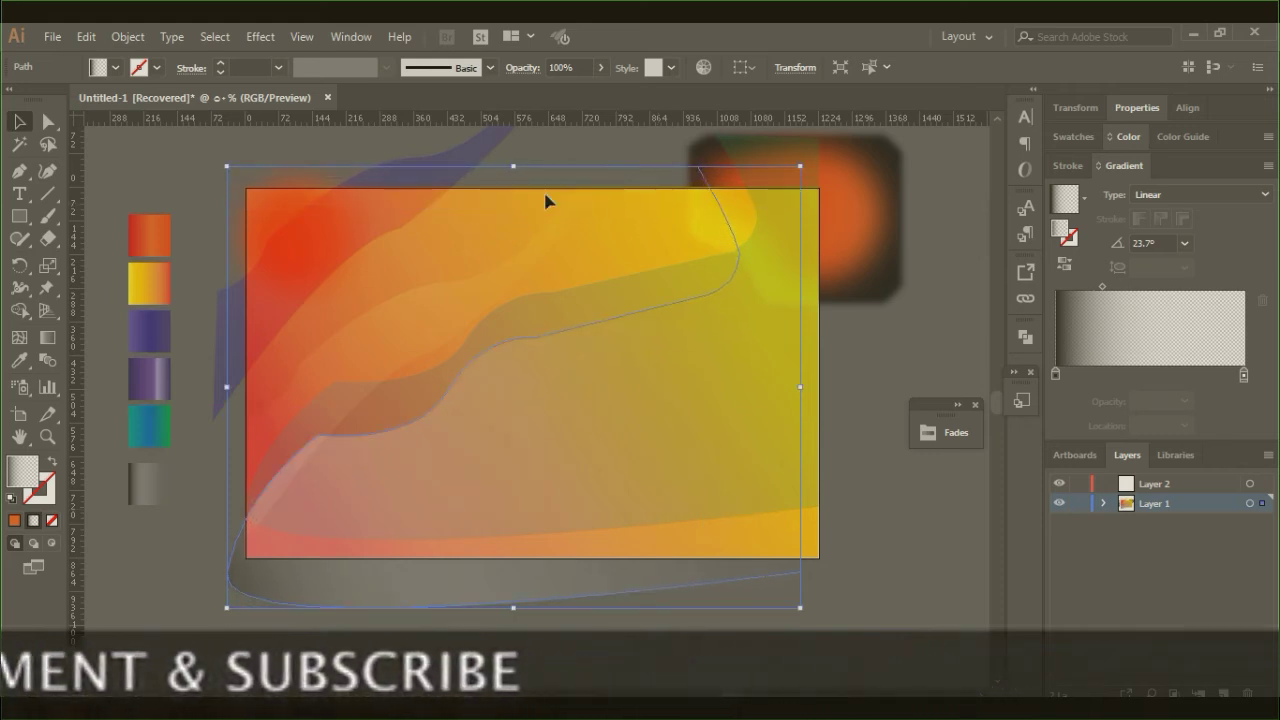
click(923, 593)
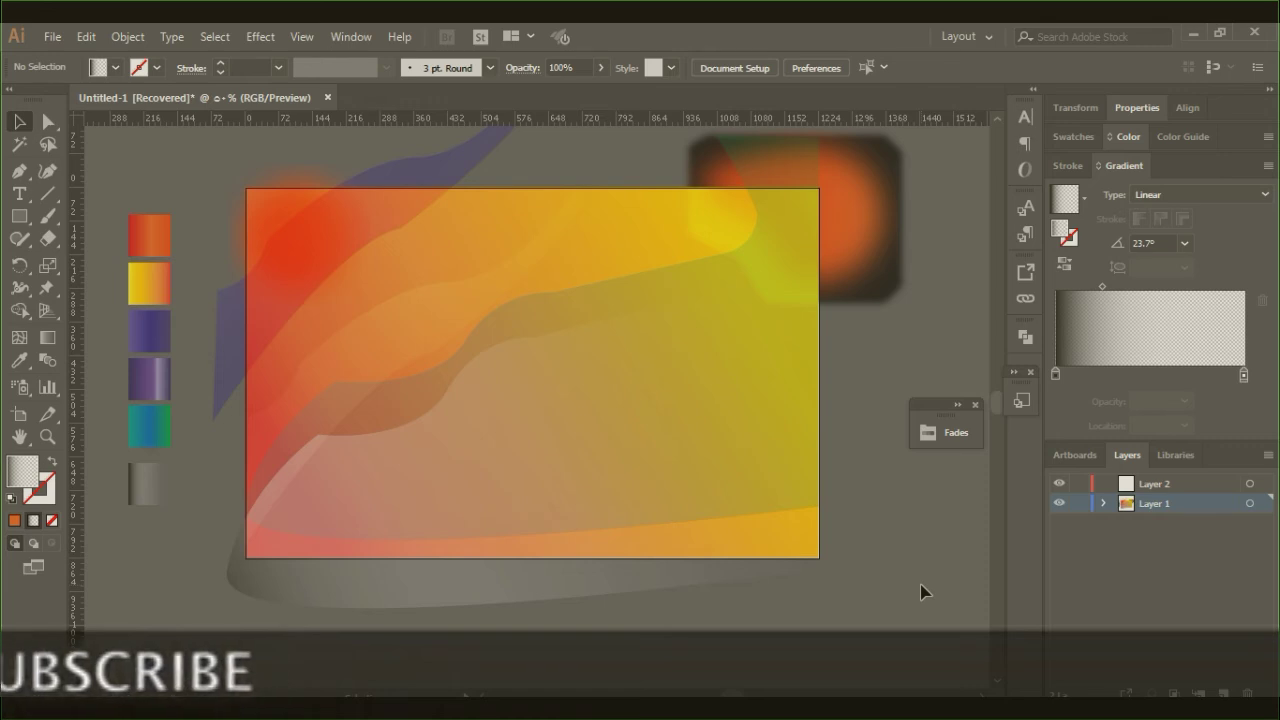
click(659, 489)
mouse_move(672, 499)
mouse_down()
mouse_move(701, 516)
mouse_move(658, 502)
mouse_up()
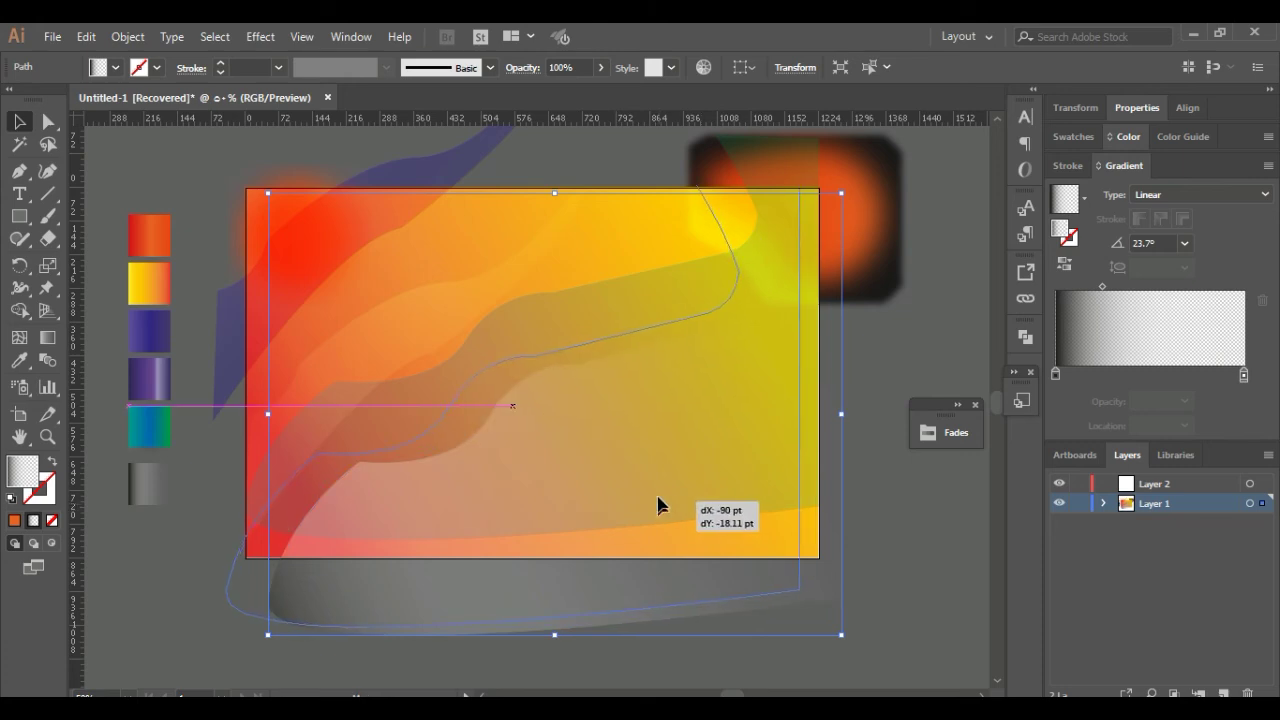
mouse_move(658, 502)
mouse_down()
mouse_move(654, 485)
mouse_move(472, 542)
mouse_up()
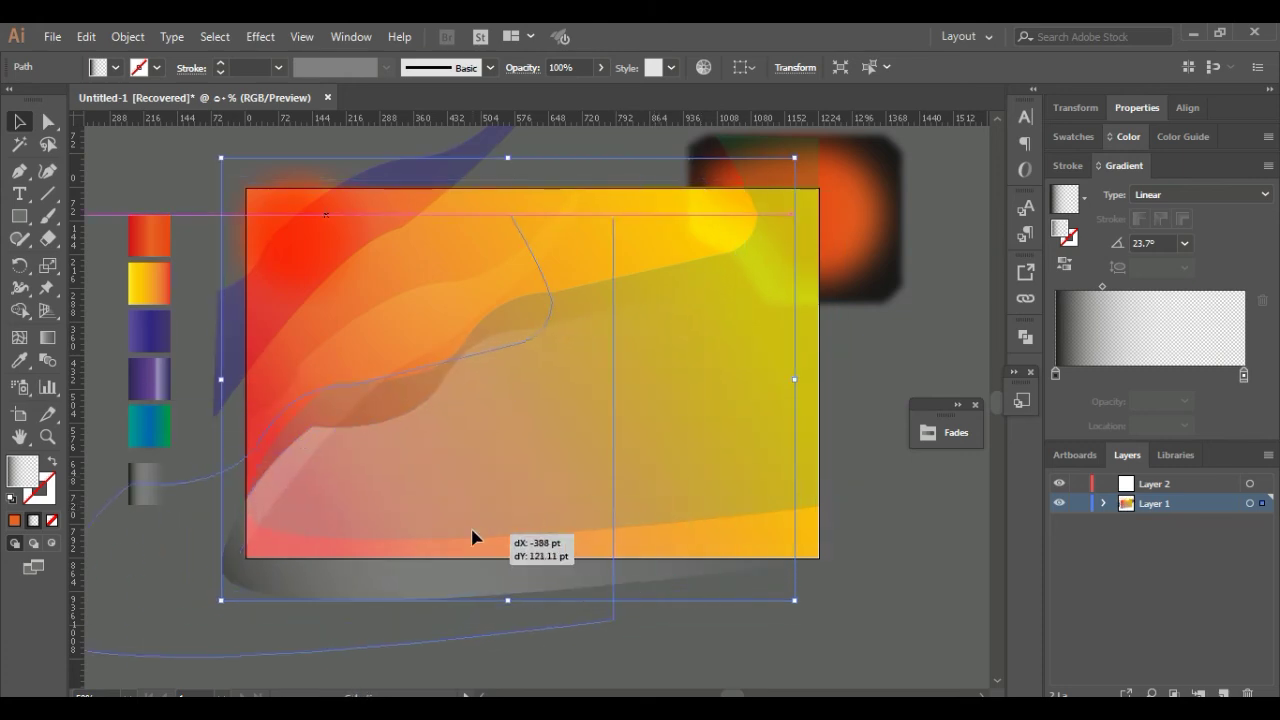
Move the faint teal wave lower along the bottom edge and shift it left
click(768, 489)
drag(770, 487, 770, 549)
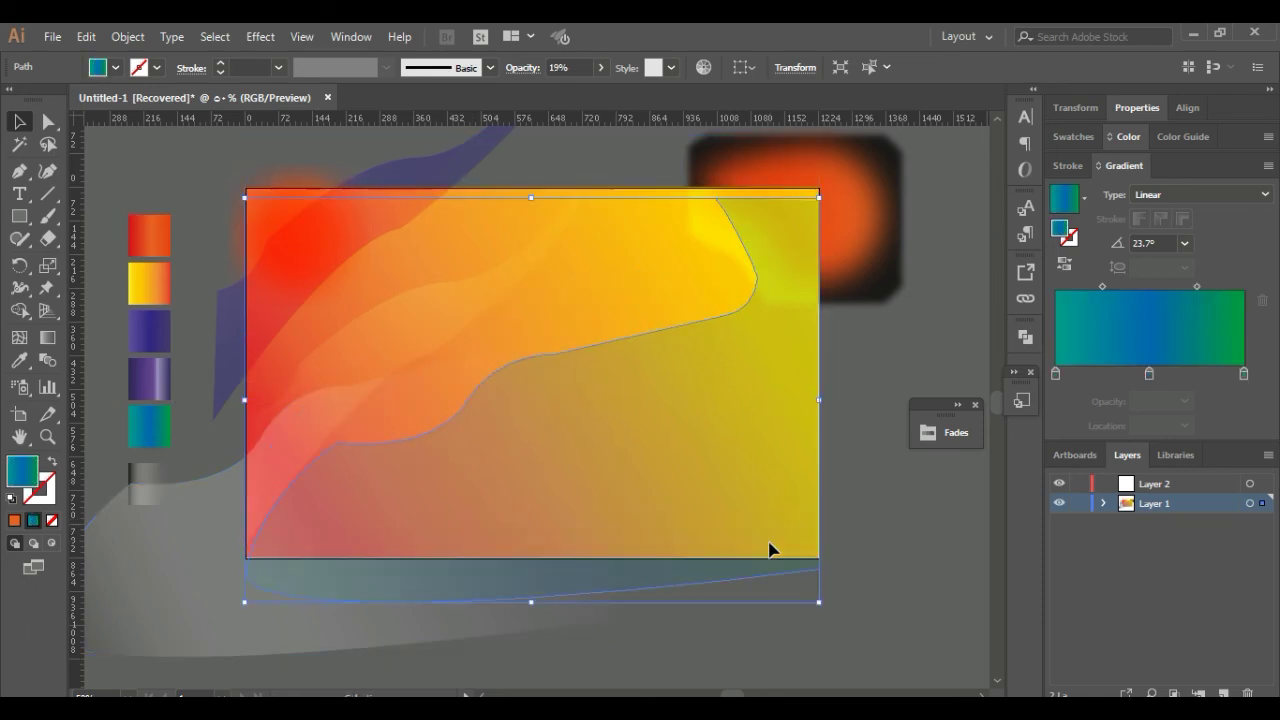
drag(770, 548, 770, 535)
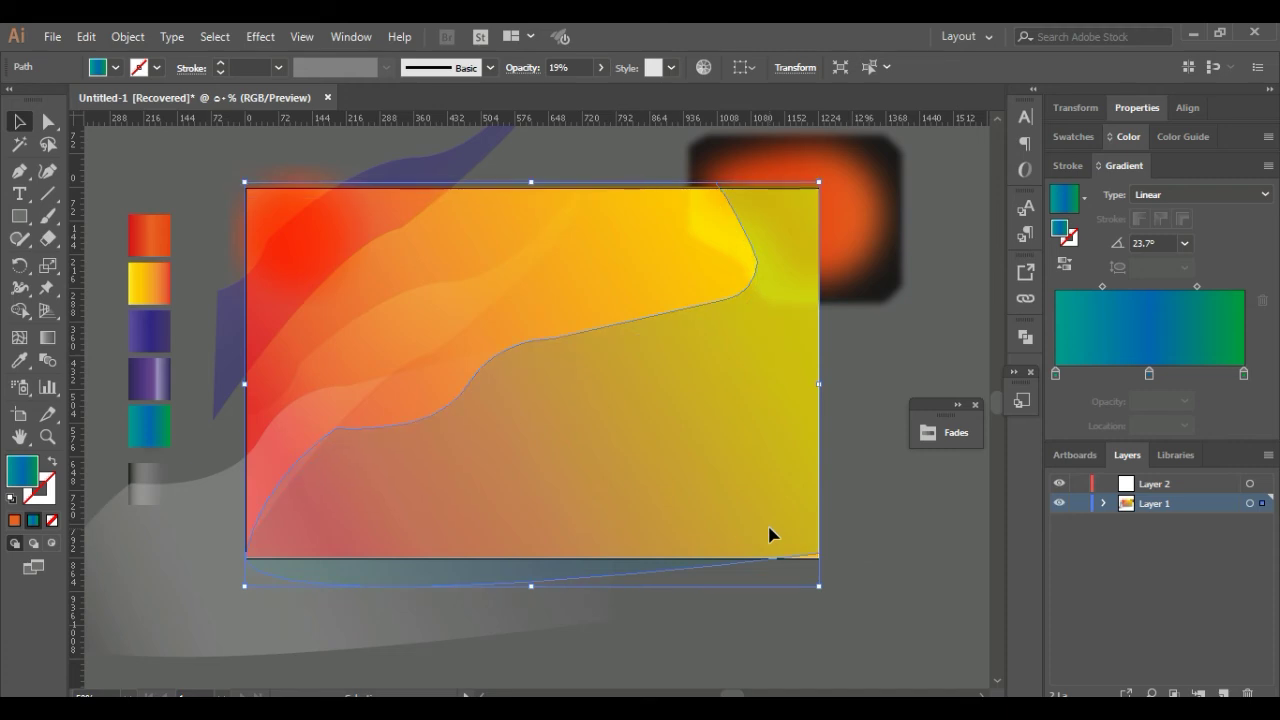
mouse_move(495, 584)
mouse_down()
mouse_move(392, 604)
mouse_move(433, 589)
mouse_up()
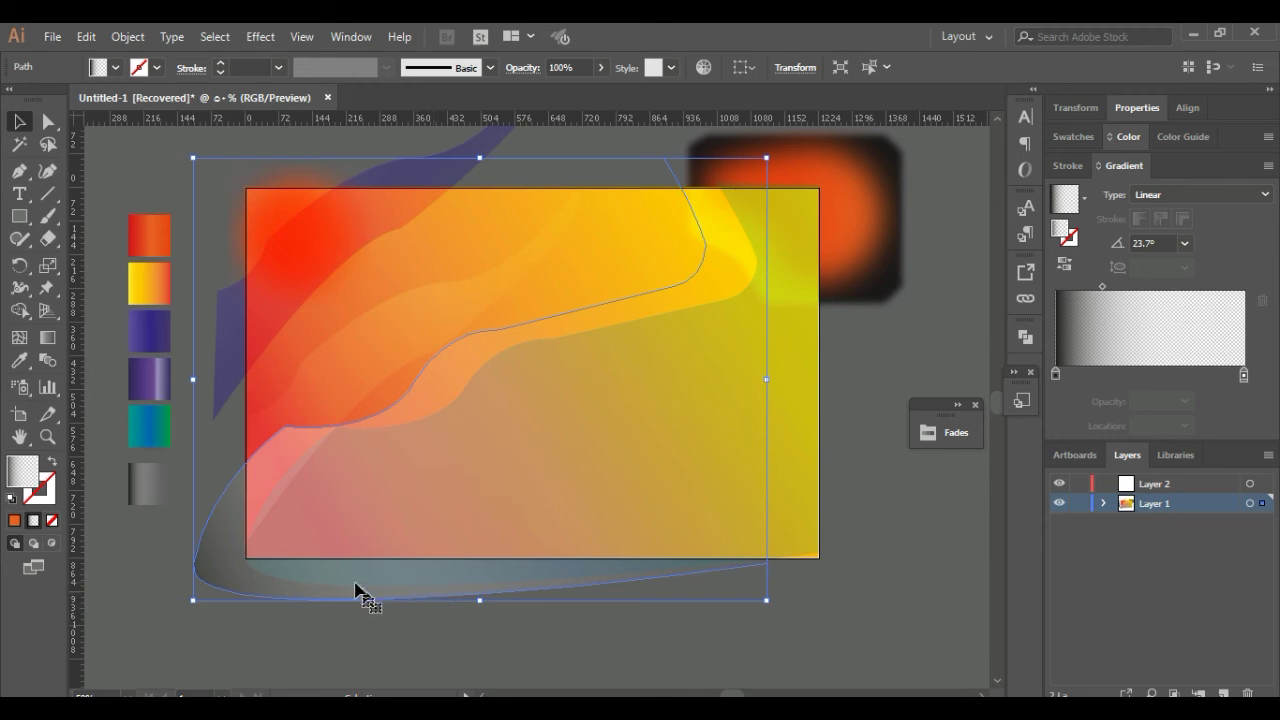
Redraw the grey wave's fade at 152.4° from beyond the top-left corner, pulling the midpoint up-left
drag(352, 583, 361, 573)
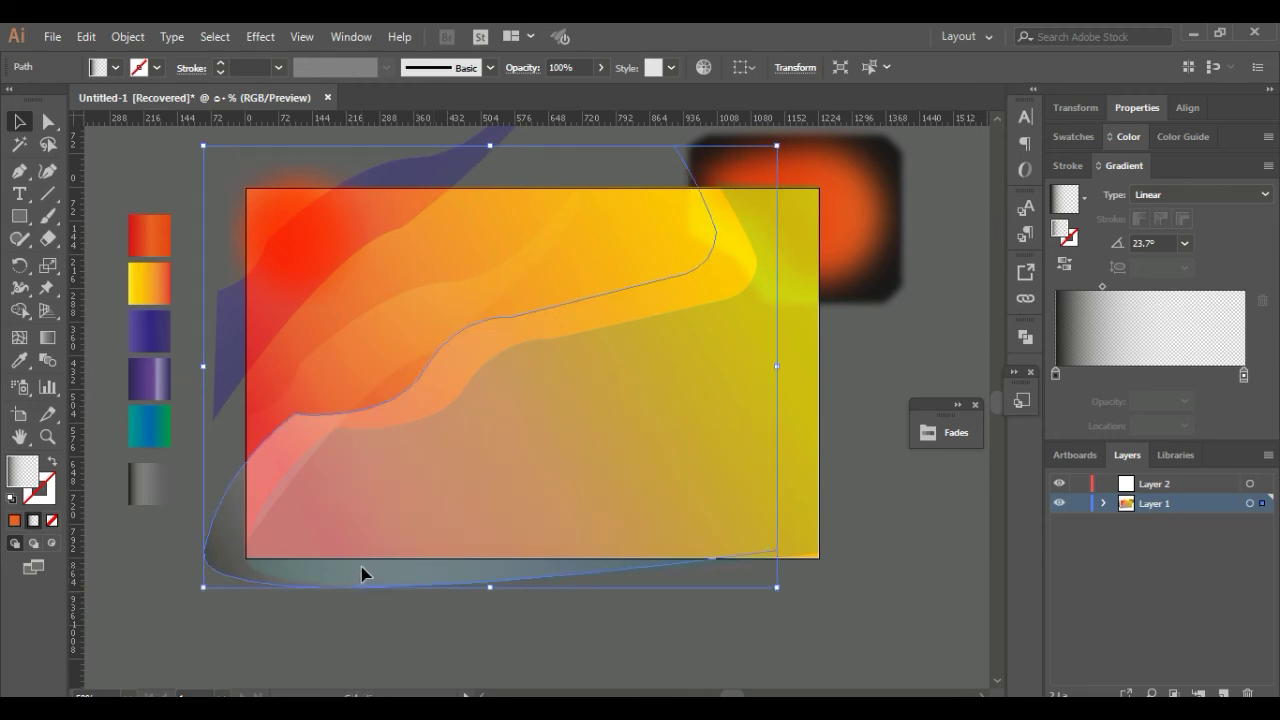
click(44, 338)
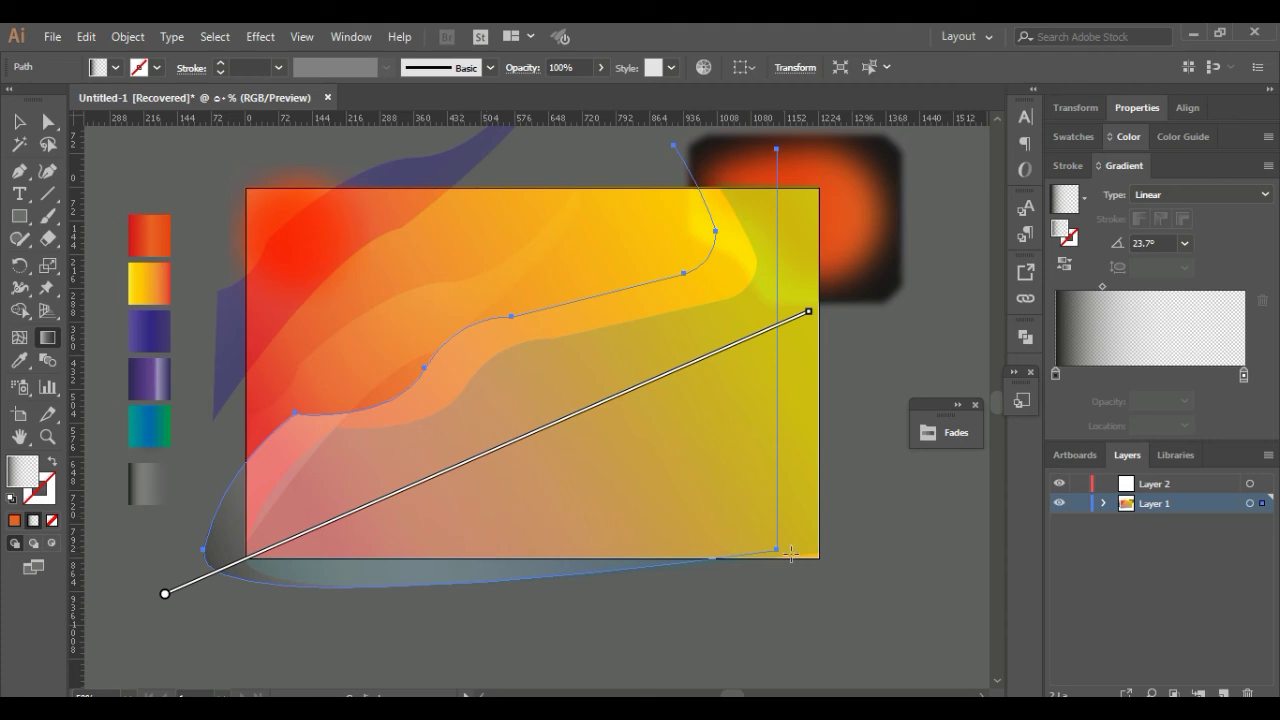
drag(834, 577, 272, 288)
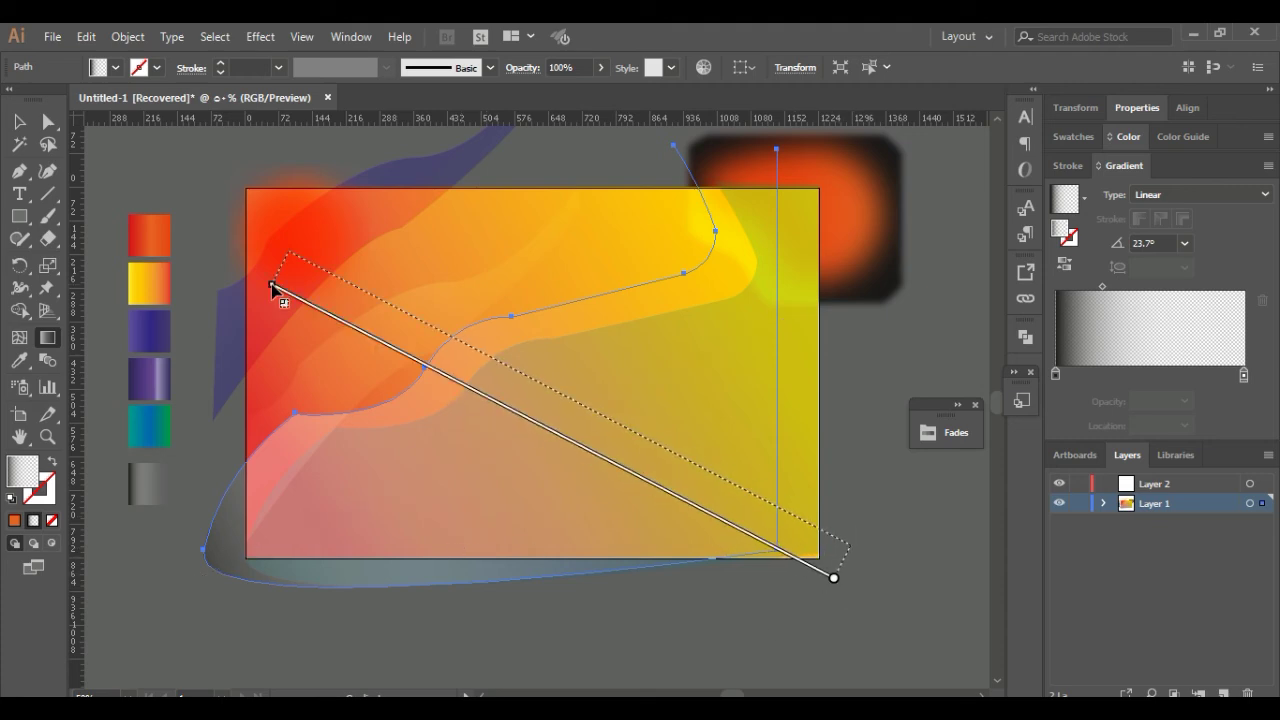
mouse_move(711, 516)
mouse_down()
mouse_move(476, 362)
mouse_move(571, 398)
mouse_up()
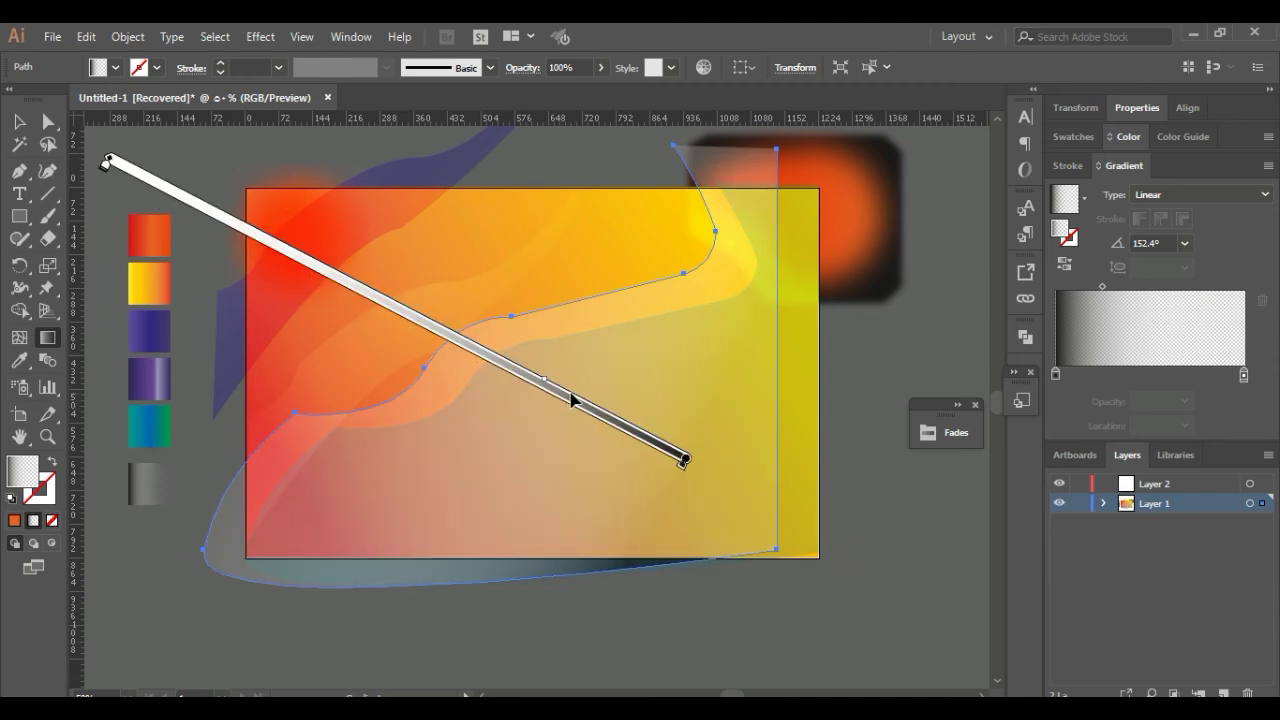
drag(540, 379, 481, 350)
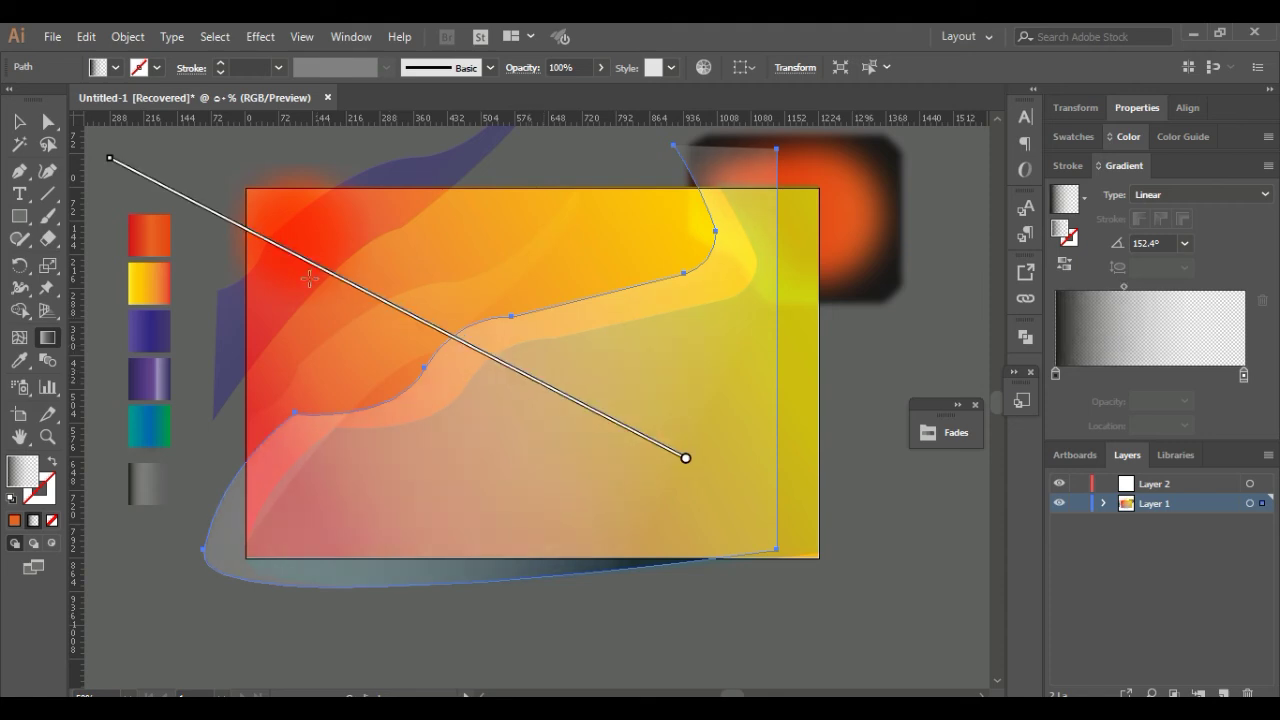
click(19, 121)
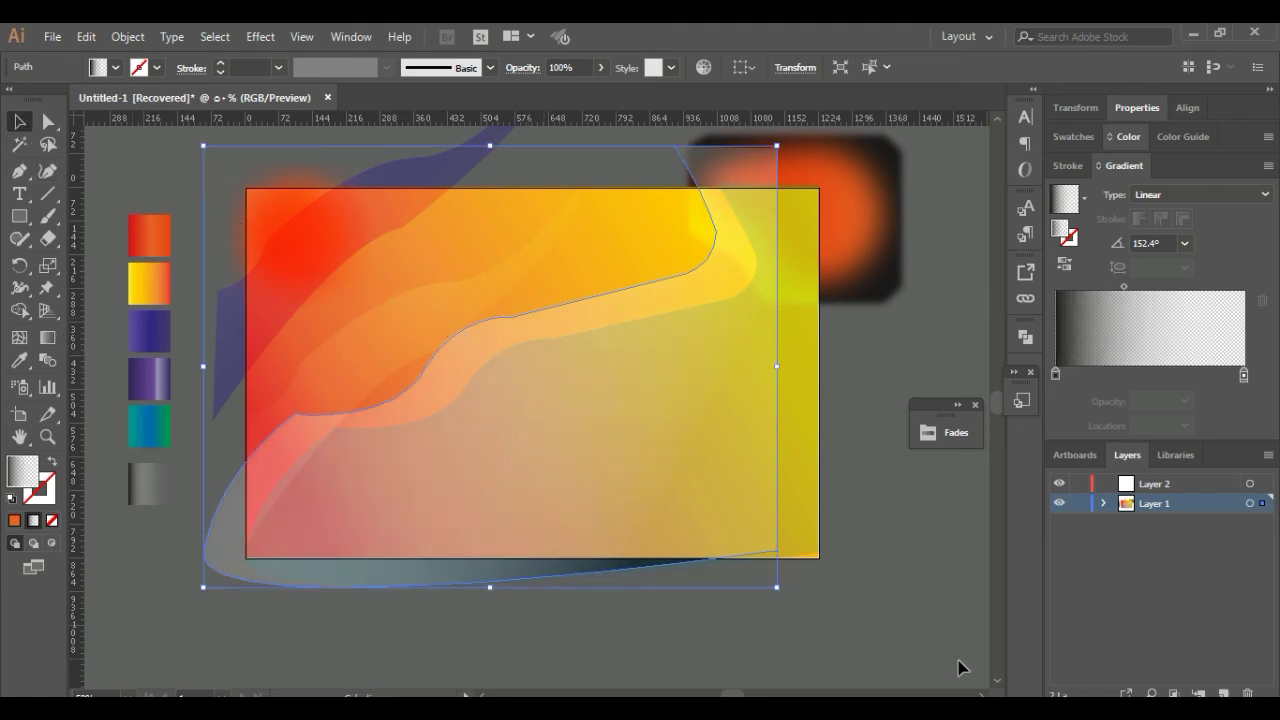
click(905, 622)
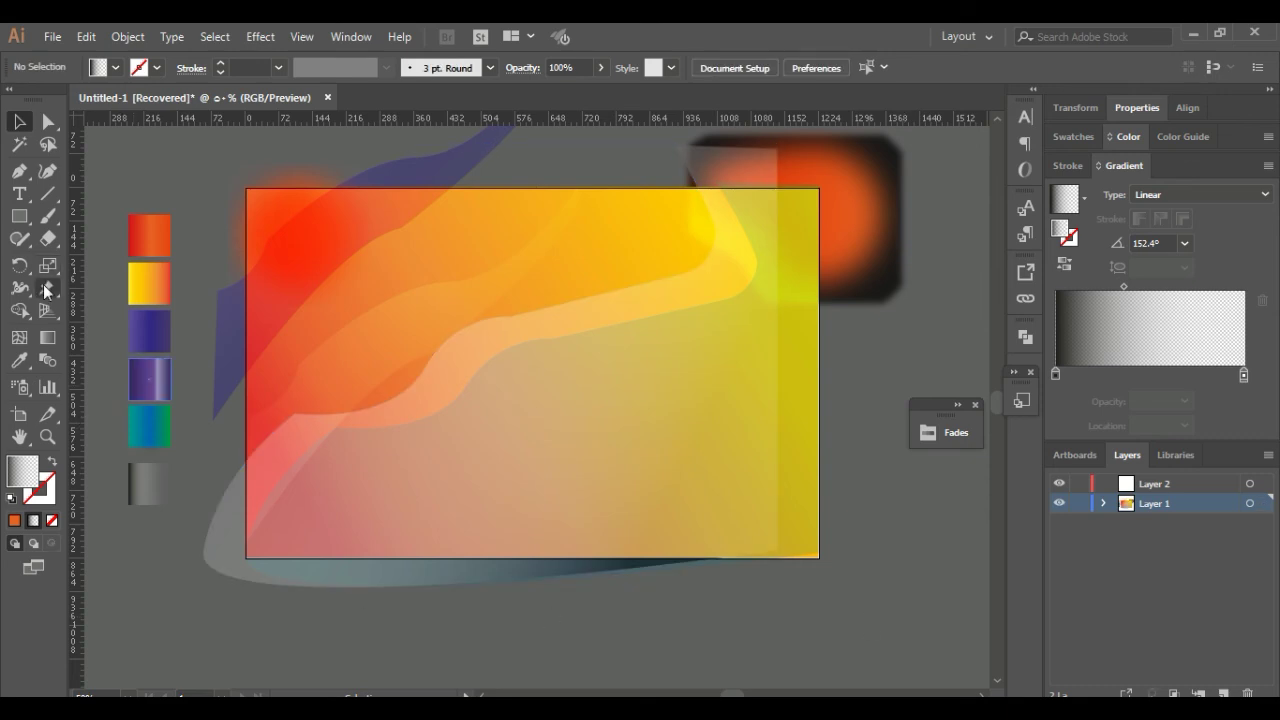
click(19, 216)
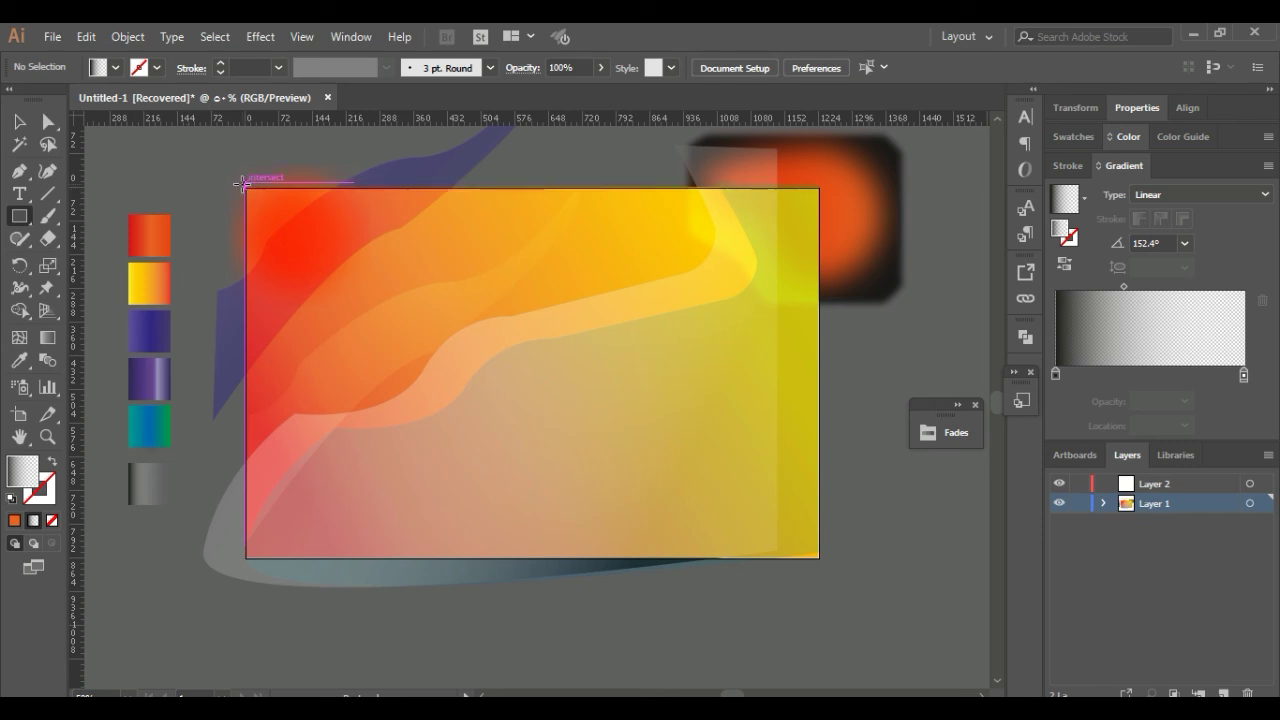
Draw a rectangle exactly covering the artboard, aligning its top edge with the artboard
drag(244, 185, 795, 554)
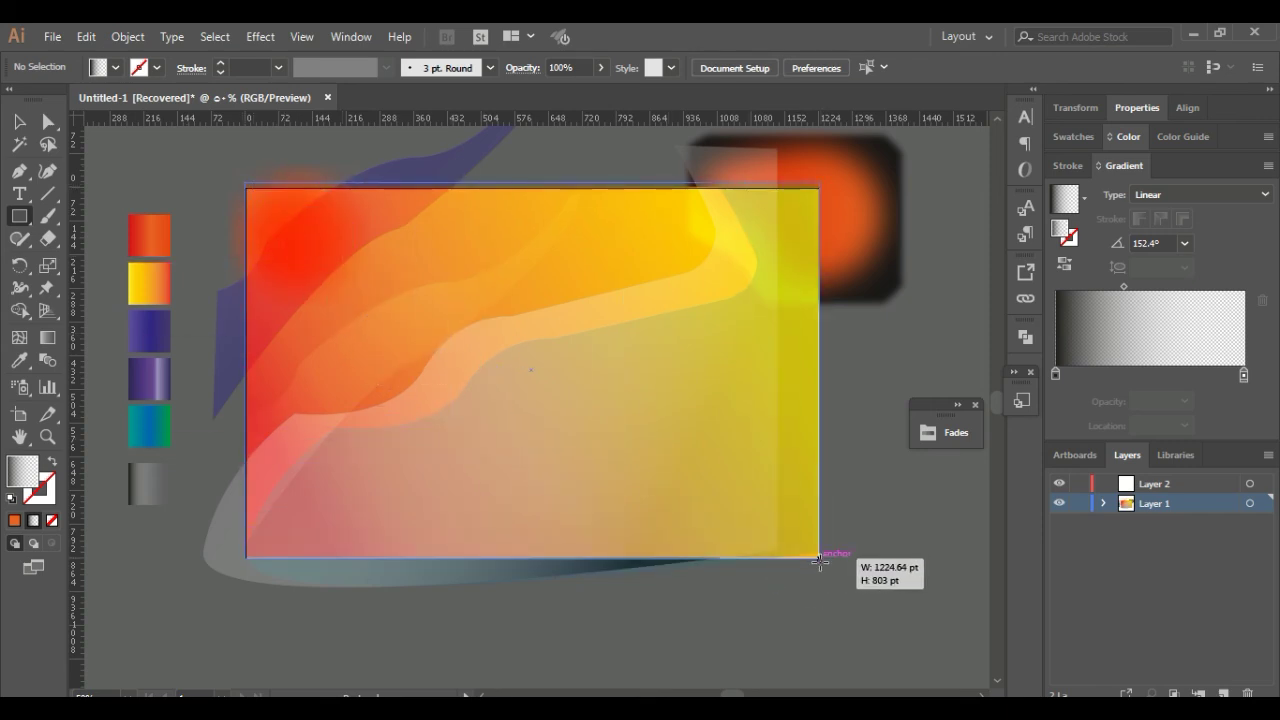
drag(795, 554, 820, 557)
drag(531, 182, 531, 188)
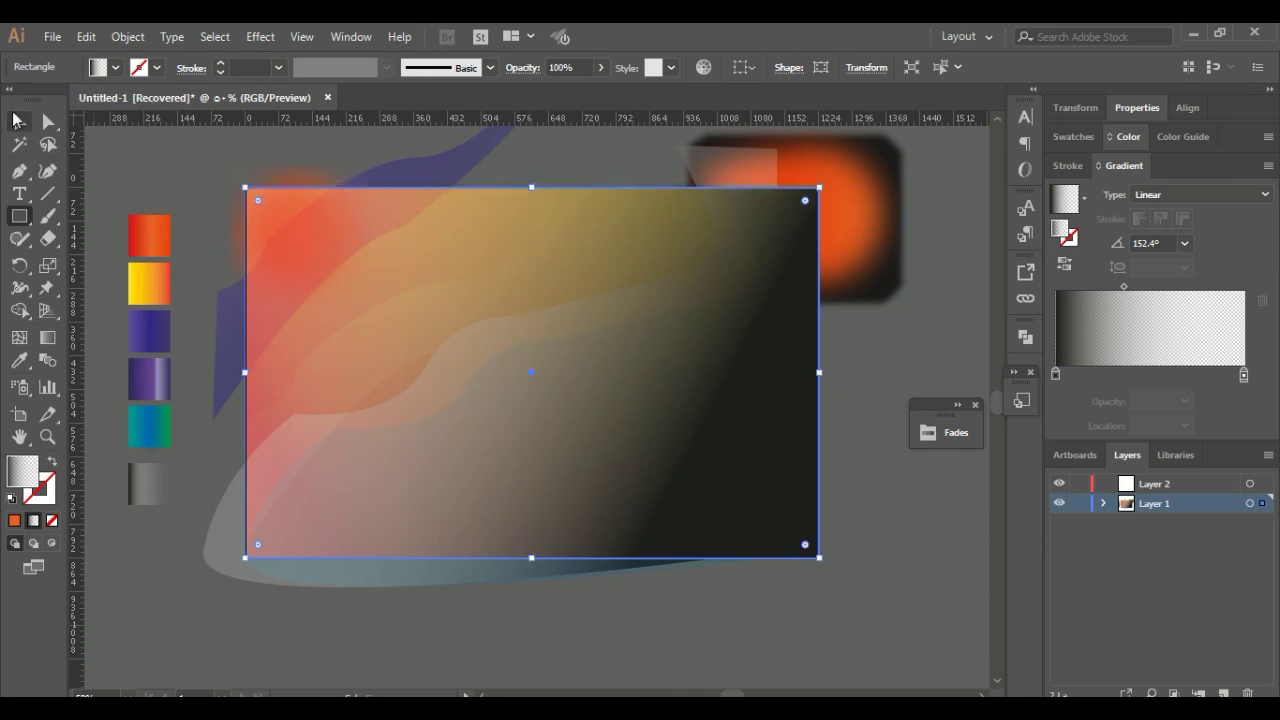
Marquee-select all the artwork with the rectangle and make a clipping mask (Ctrl+7)
click(19, 121)
drag(194, 154, 856, 384)
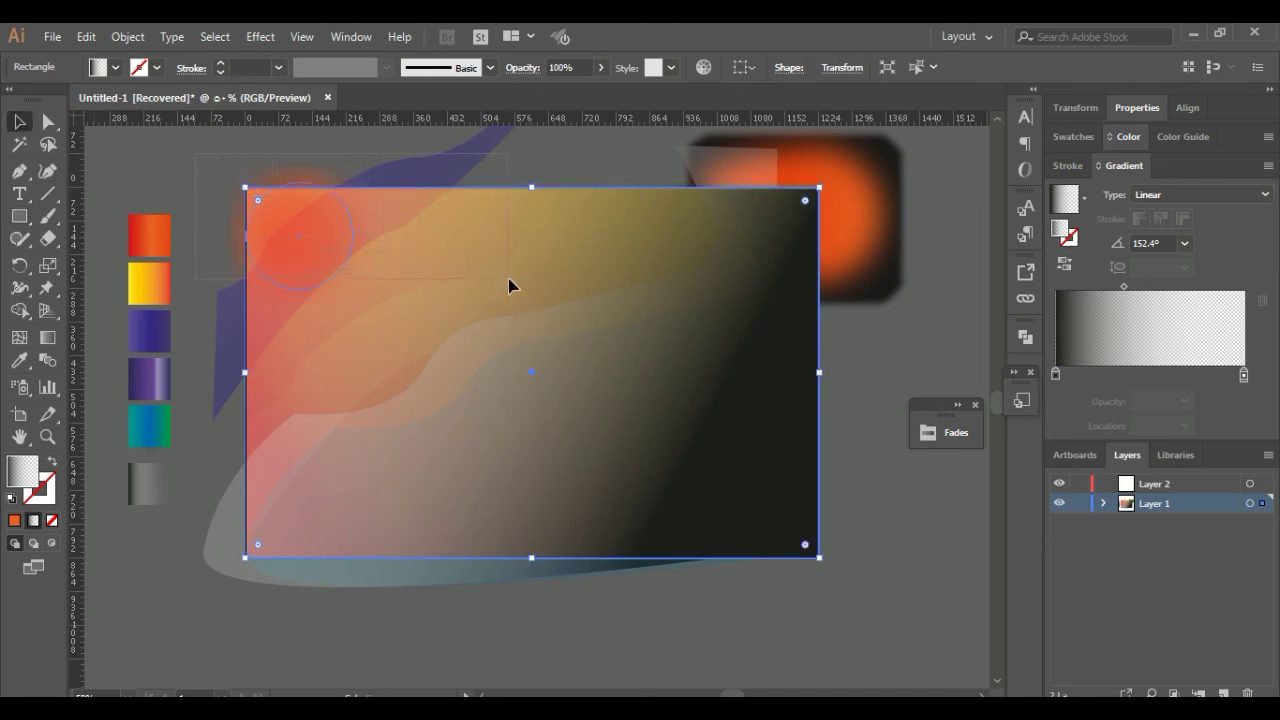
drag(856, 384, 886, 400)
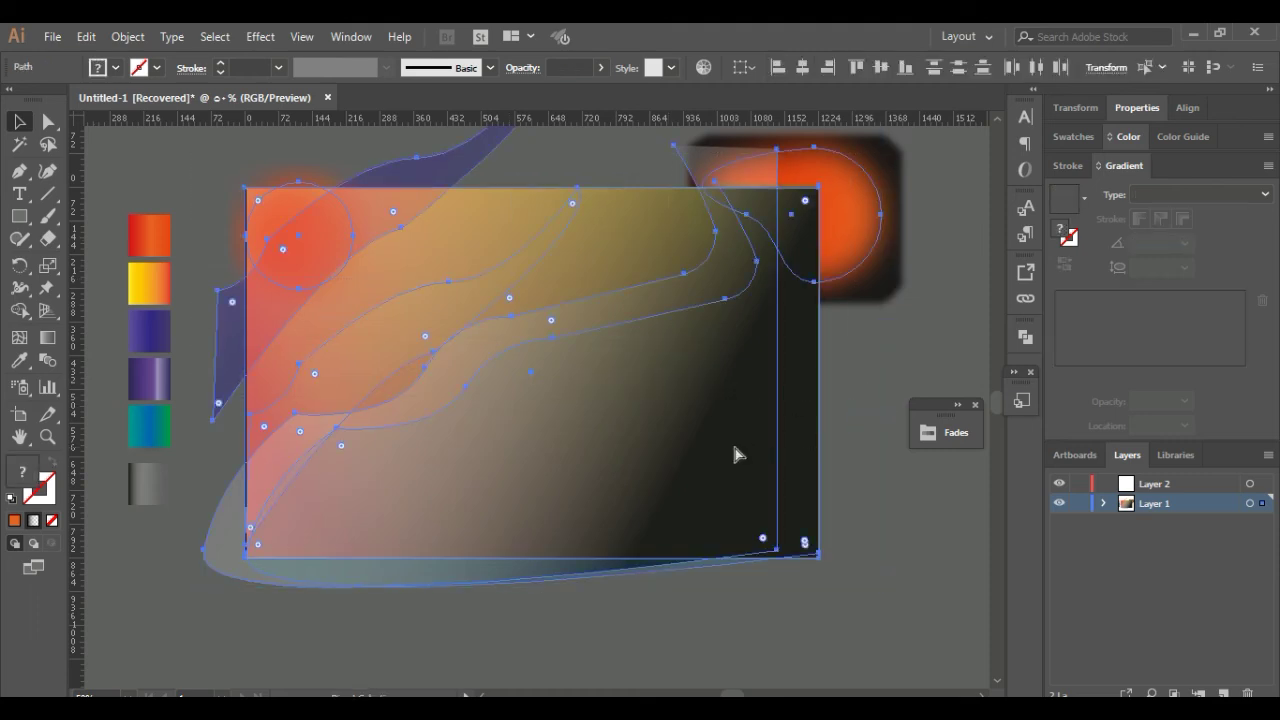
key(ctrl+7)
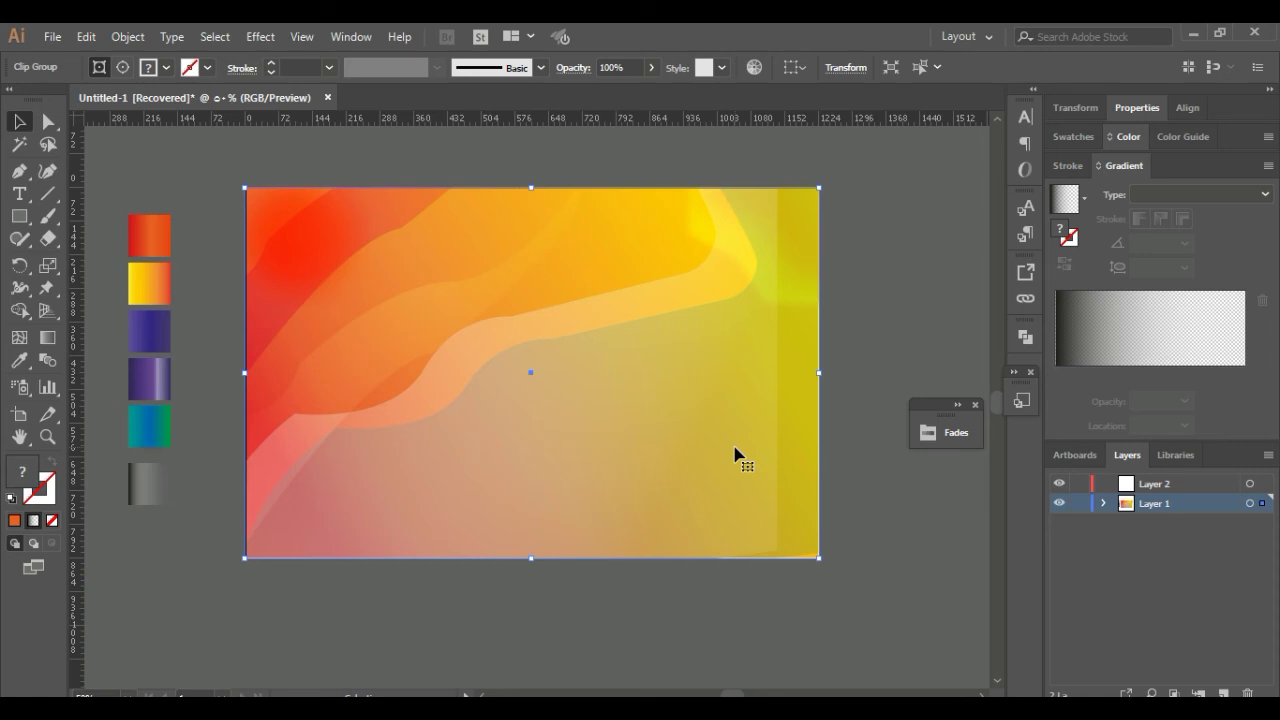
click(925, 551)
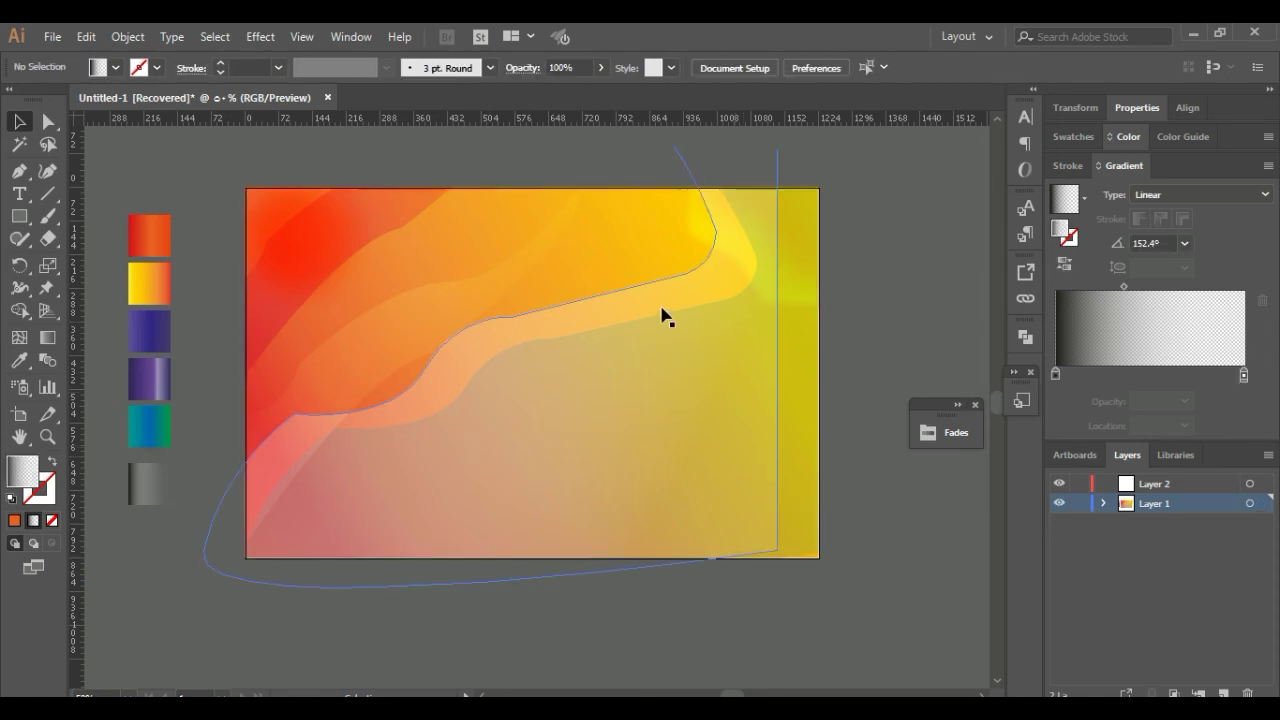
Check the clip group, then revert to the unclipped shapes
click(722, 402)
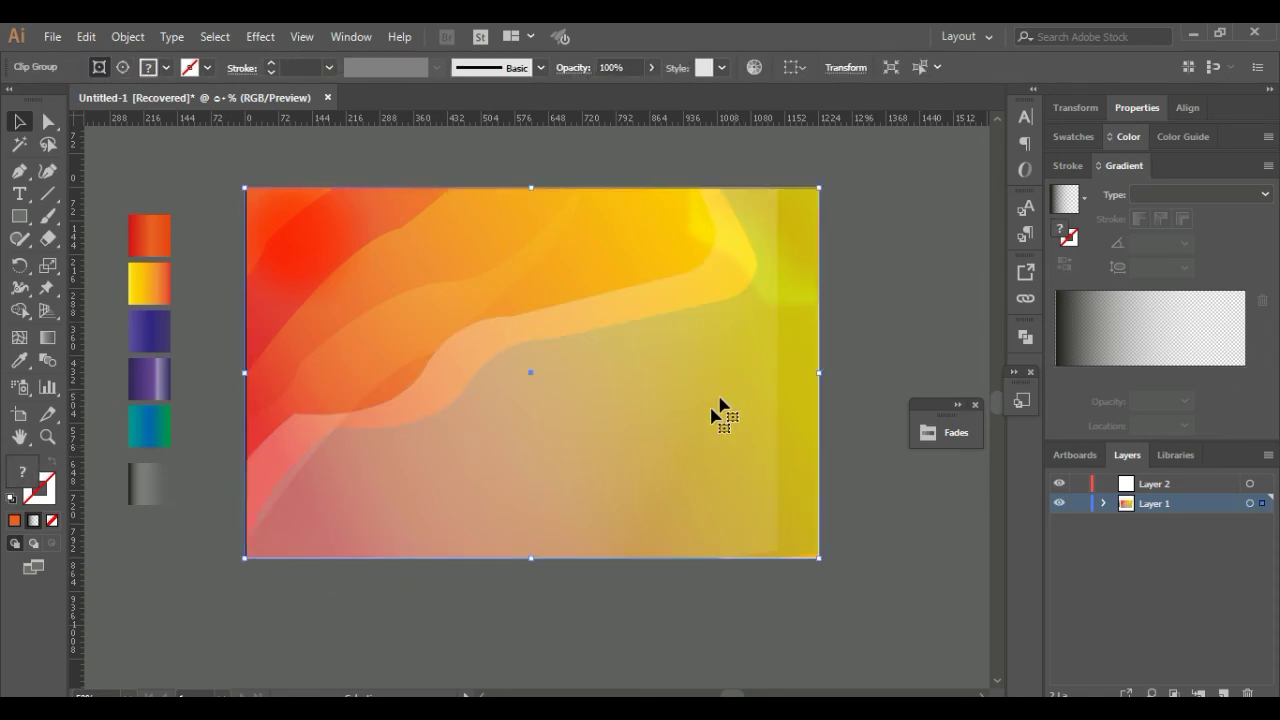
click(893, 577)
key(ctrl+a)
key(ctrl+alt+7)
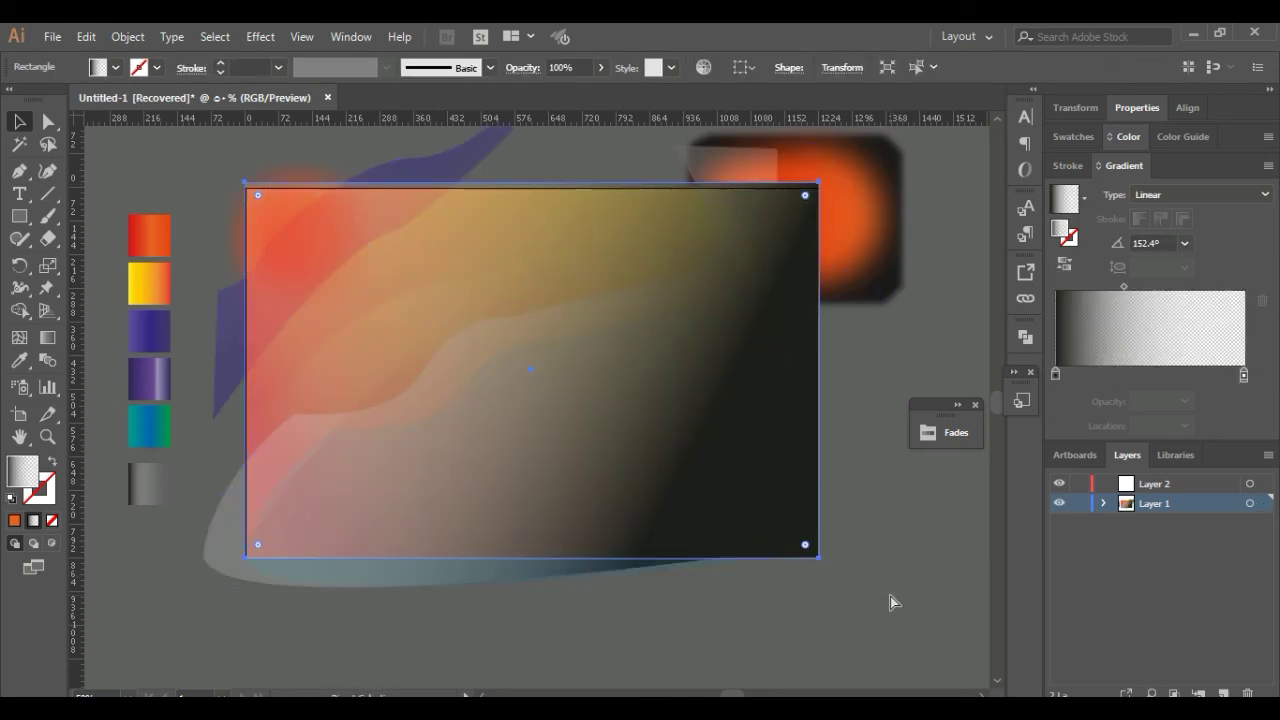
Widen the large translucent wave to the right
click(732, 467)
drag(778, 366, 819, 366)
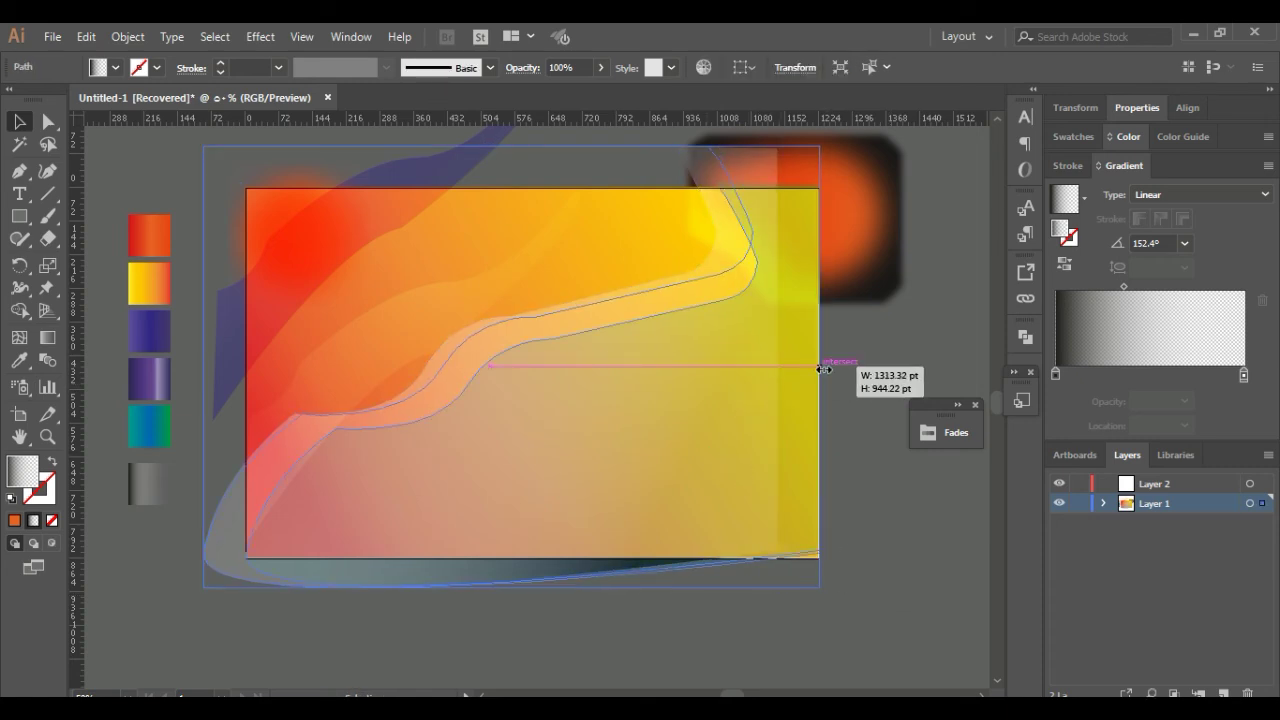
click(884, 556)
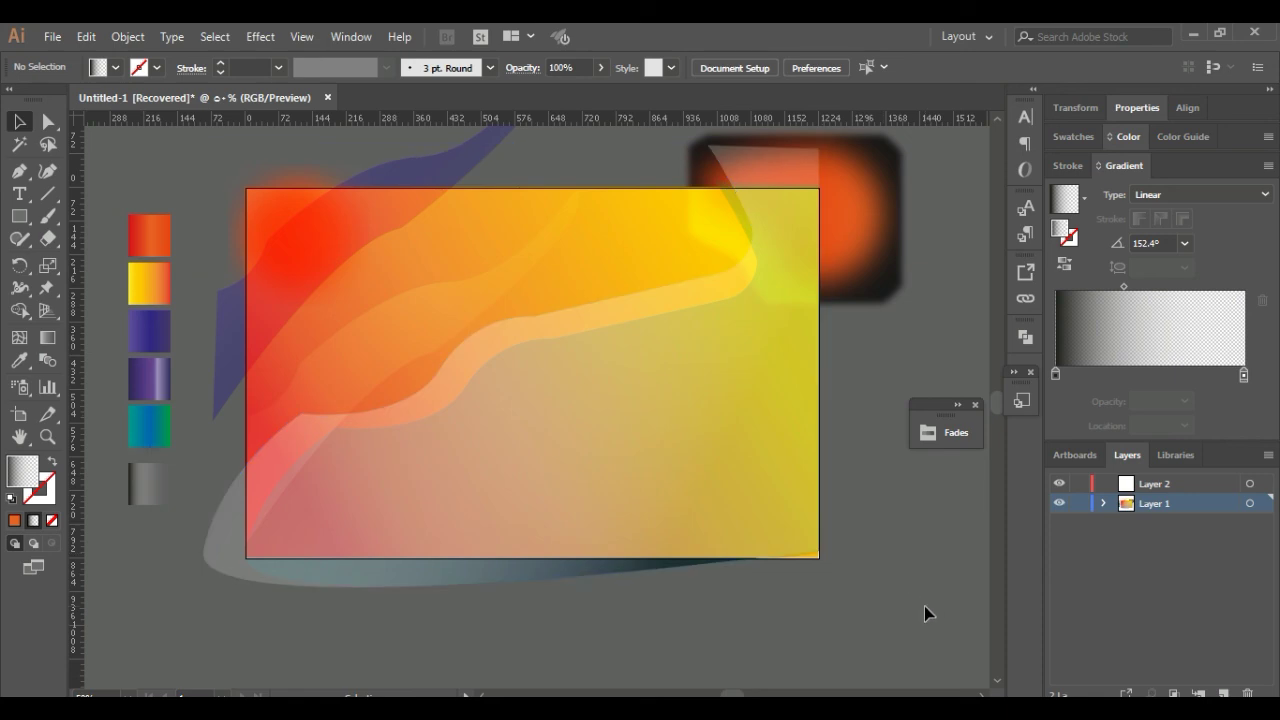
Draw an artboard-sized rectangle and clip all the wave artwork to it with Ctrl+7
click(19, 216)
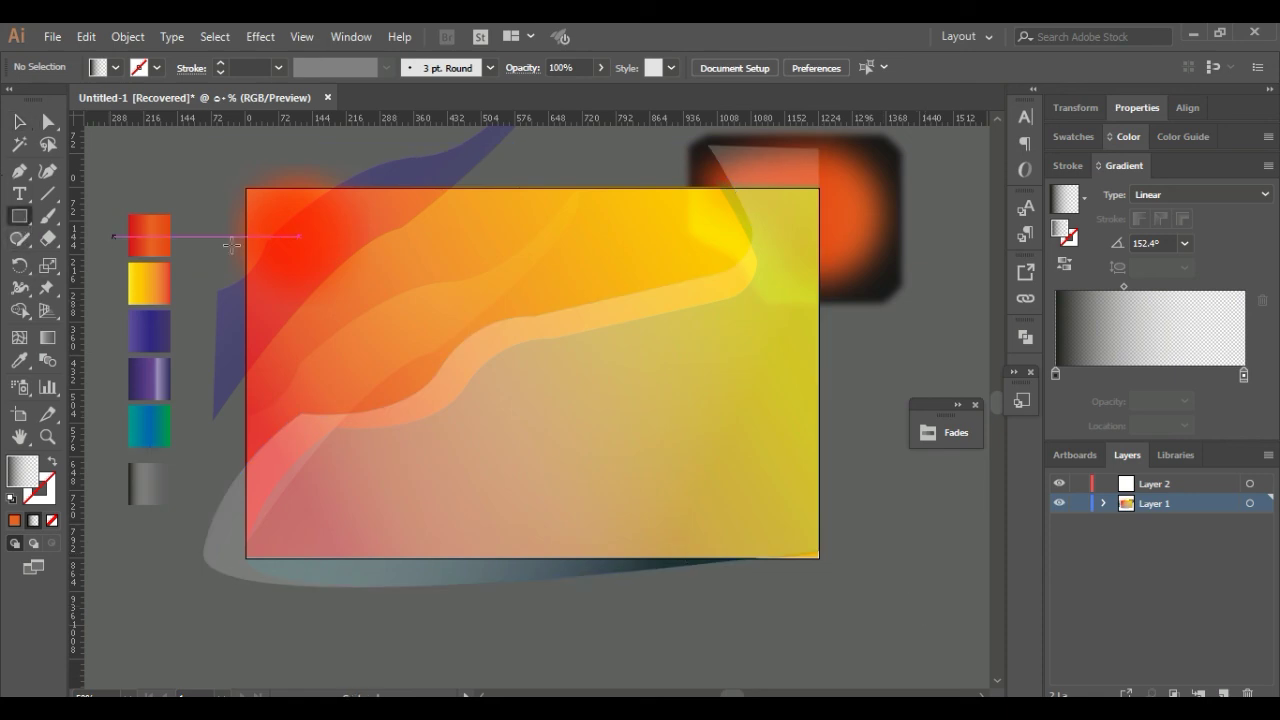
drag(246, 188, 819, 557)
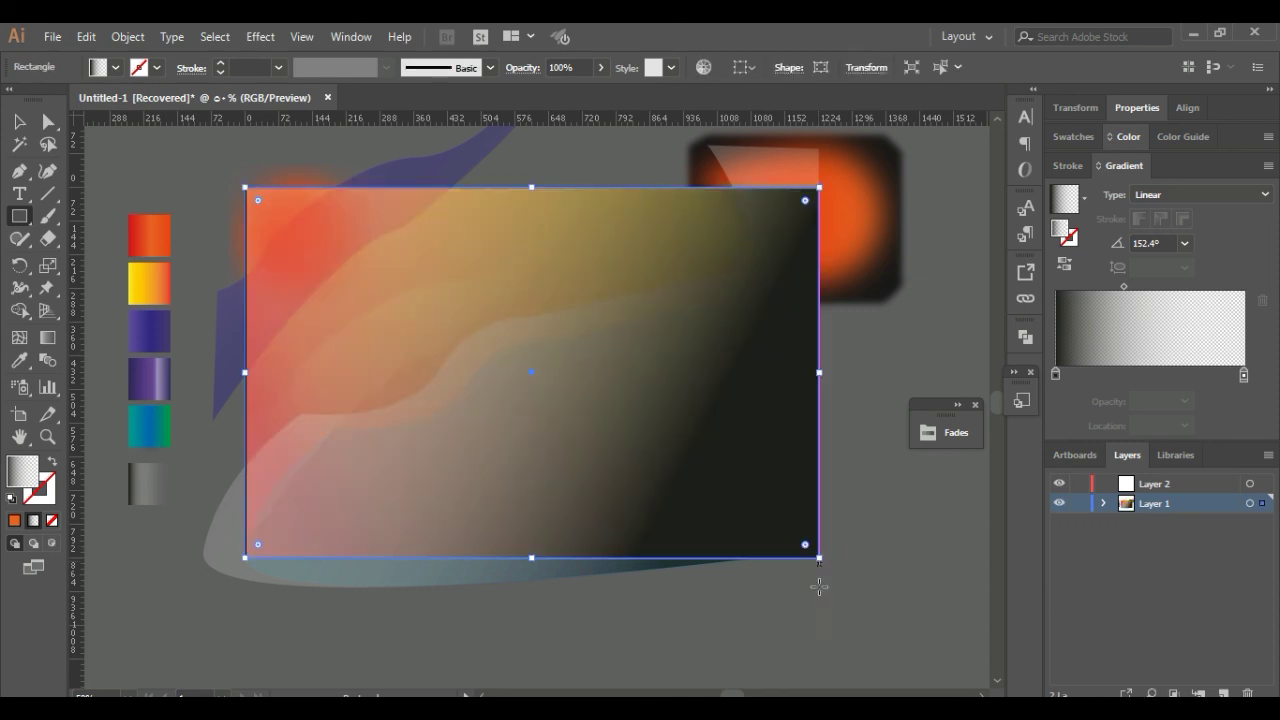
click(19, 121)
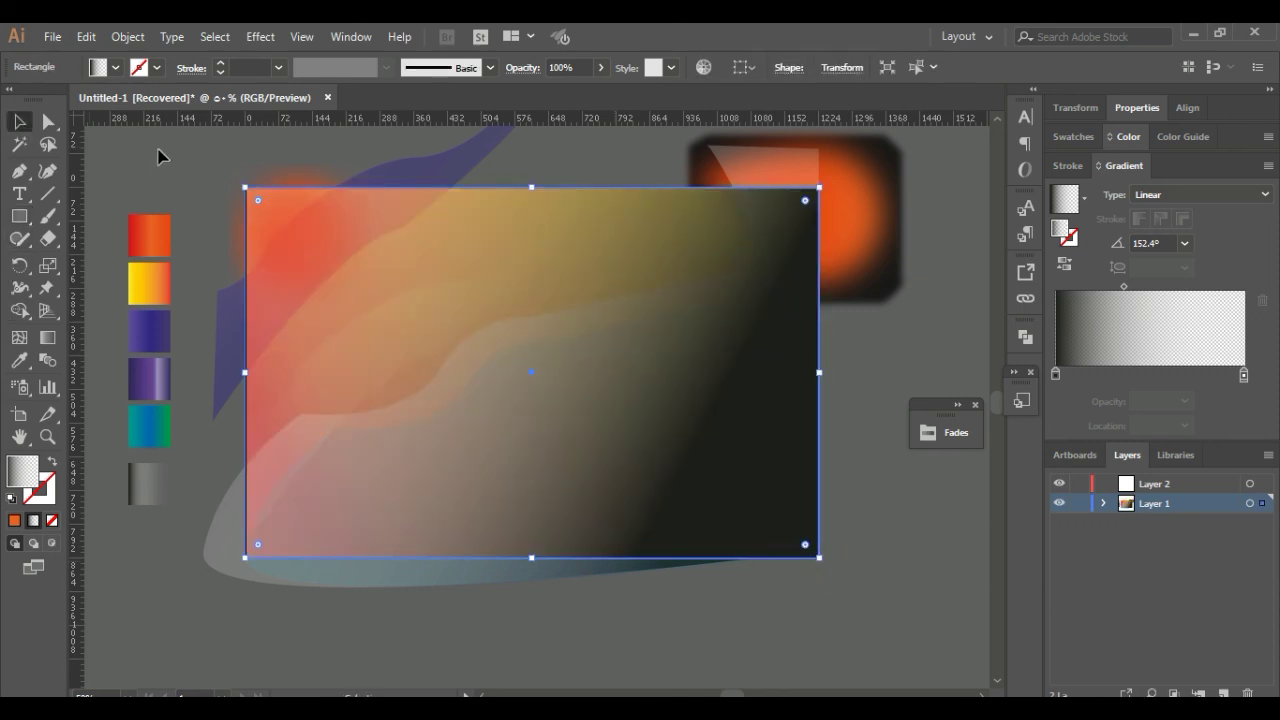
drag(840, 263, 888, 590)
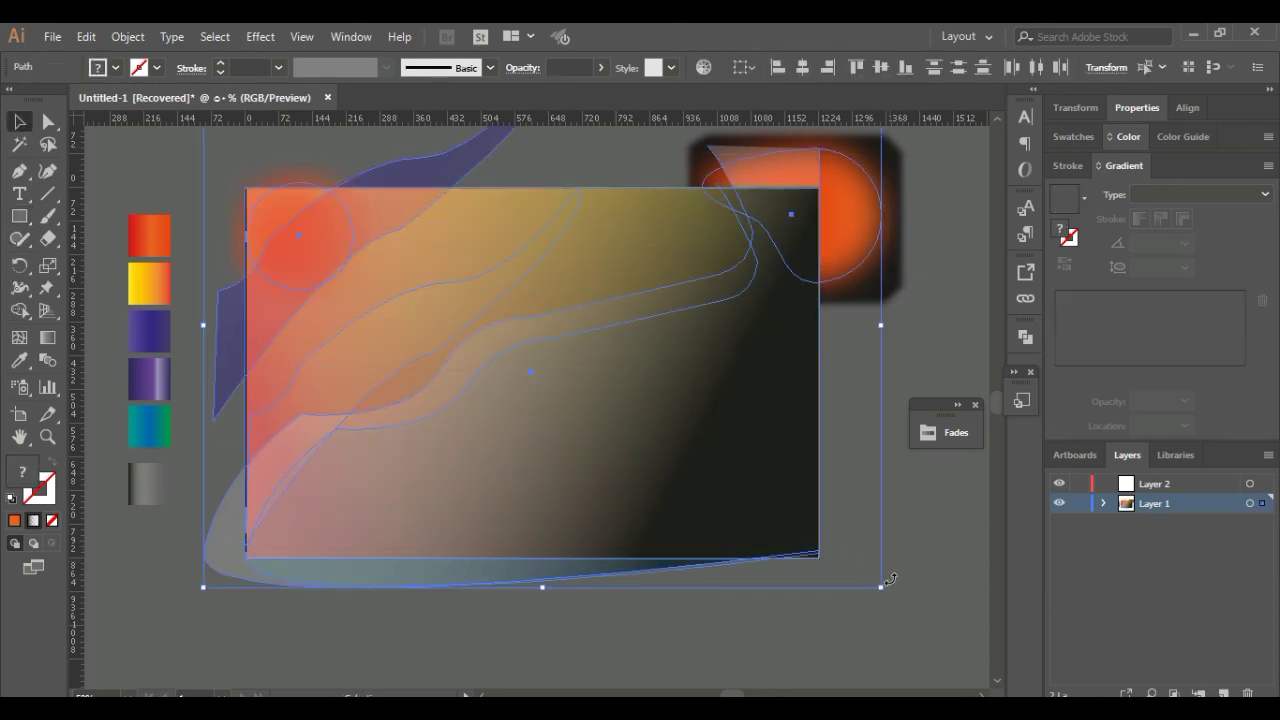
key(a)
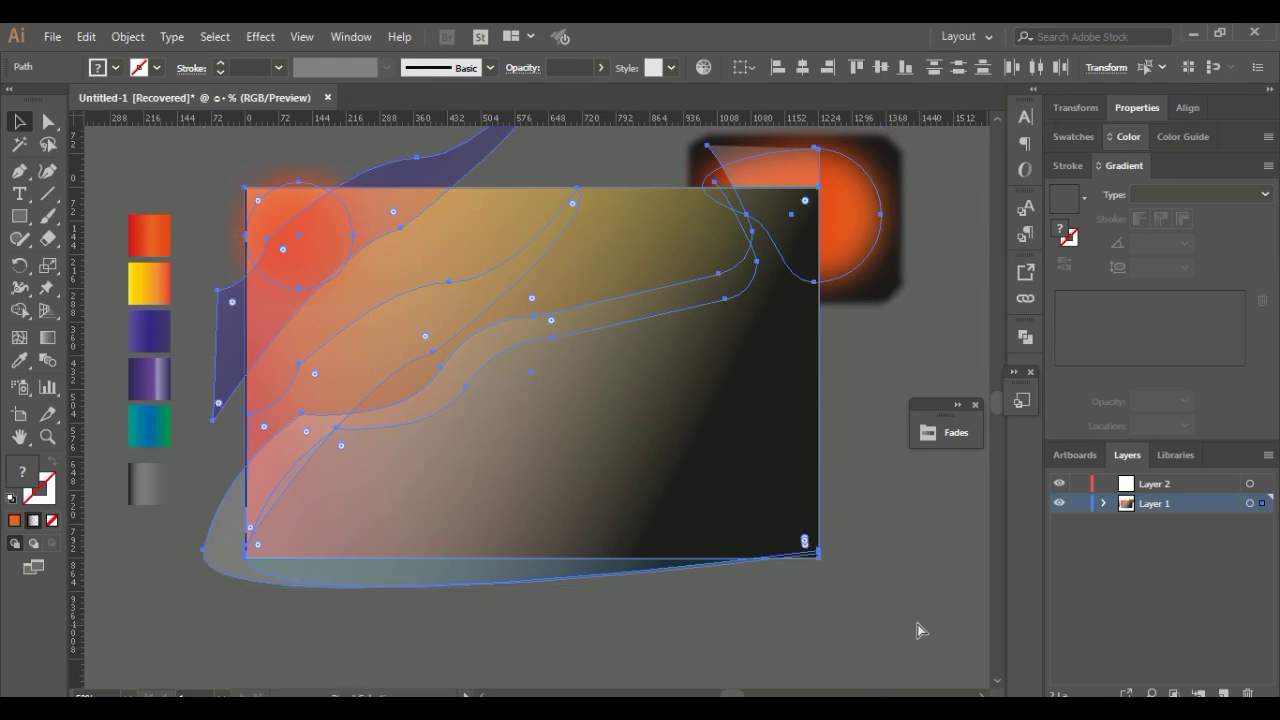
key(ctrl+7)
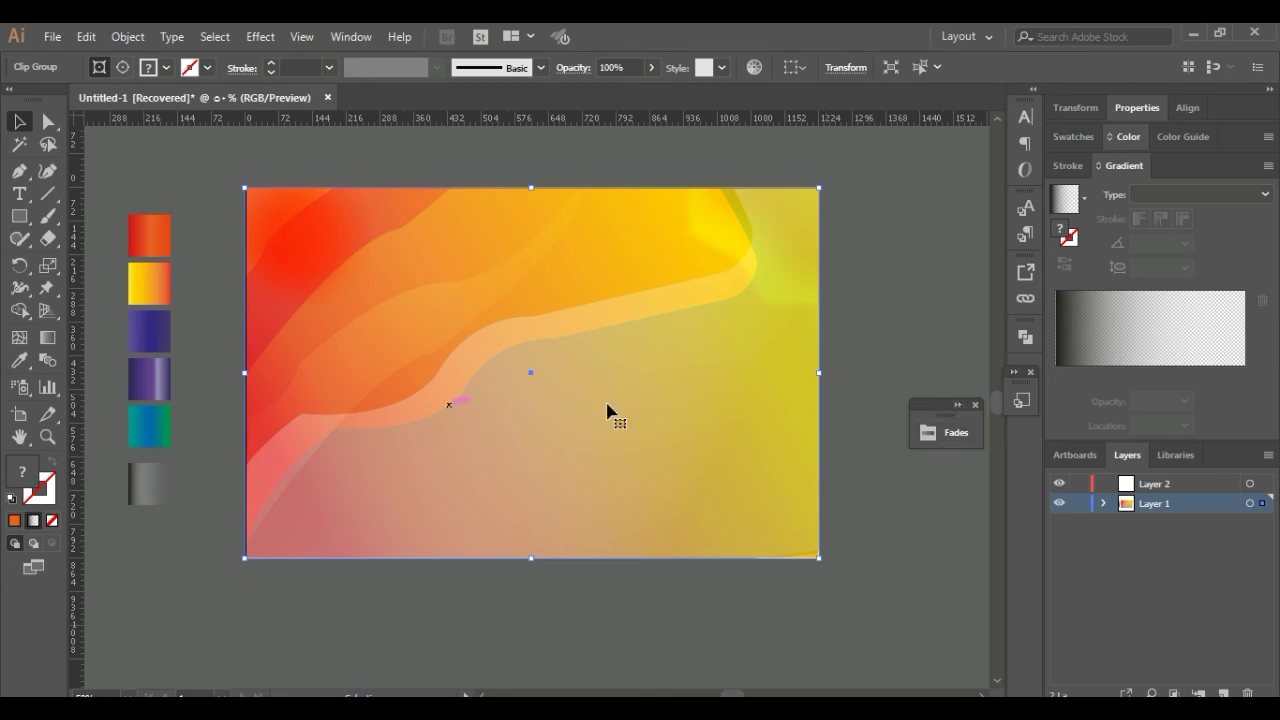
click(17, 196)
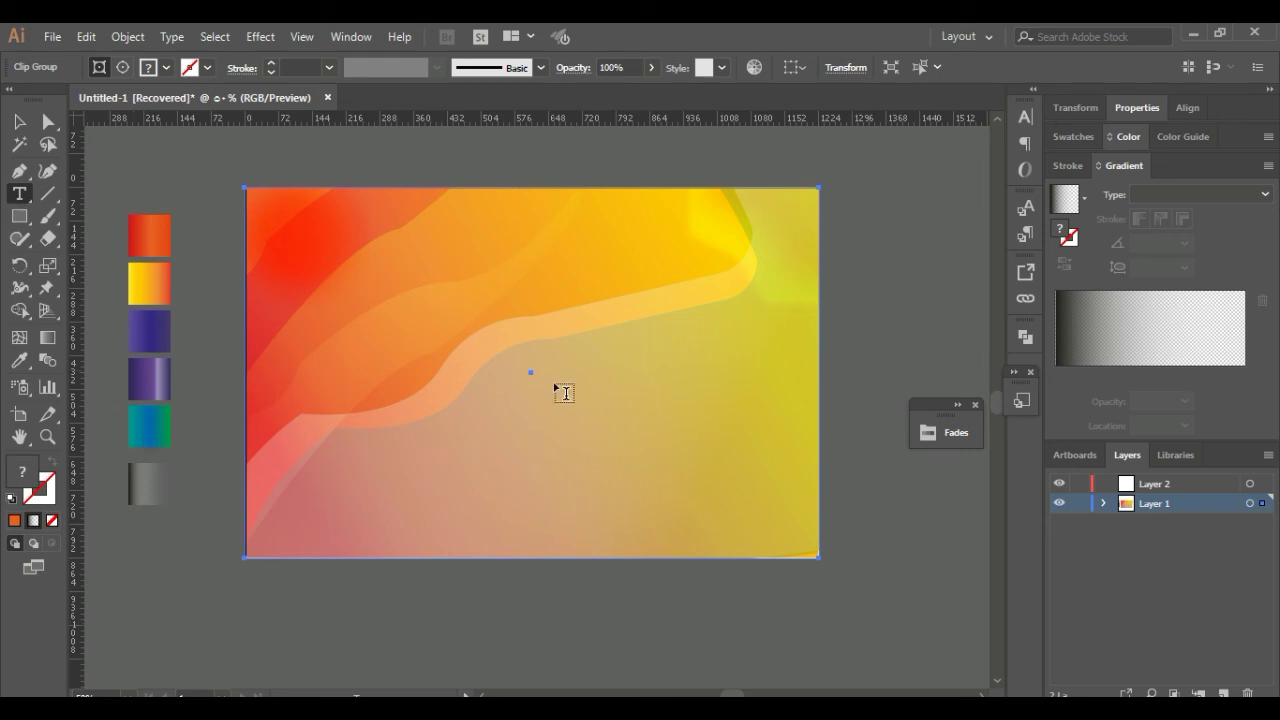
Place a text object mid-artwork, clear the Lorem ipsum placeholder, and set Adobe Arabic Regular 12 pt
alt+scroll(564, 392, up, 2)
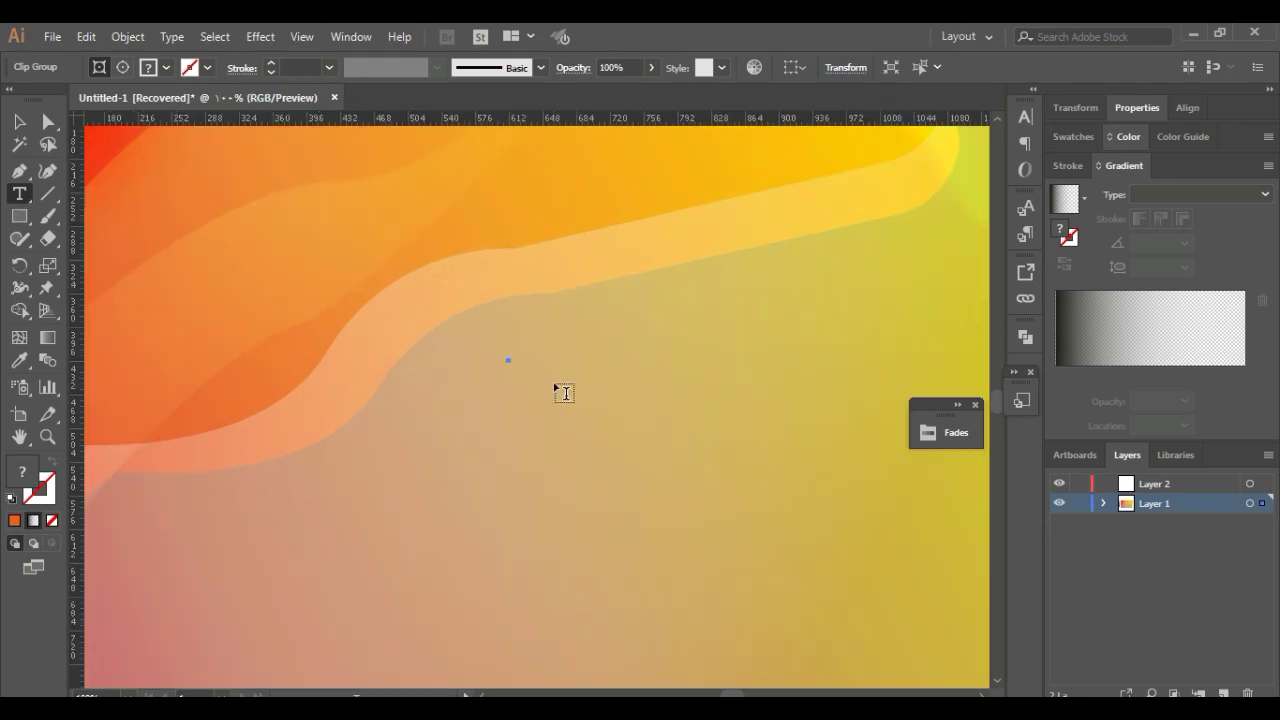
scroll(557, 391, down, 2)
alt+scroll(409, 423, up, 1)
scroll(477, 386, down, 1)
scroll(463, 378, up, 1)
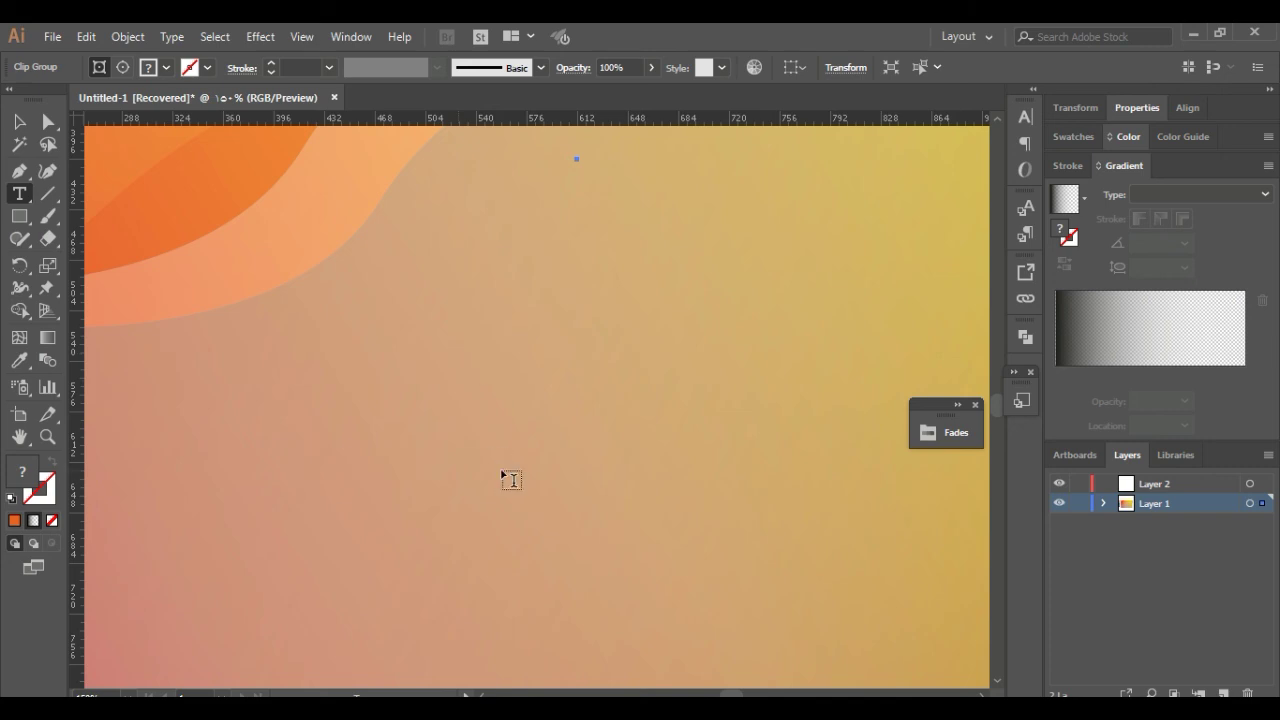
click(476, 343)
alt+scroll(476, 343, down, 2)
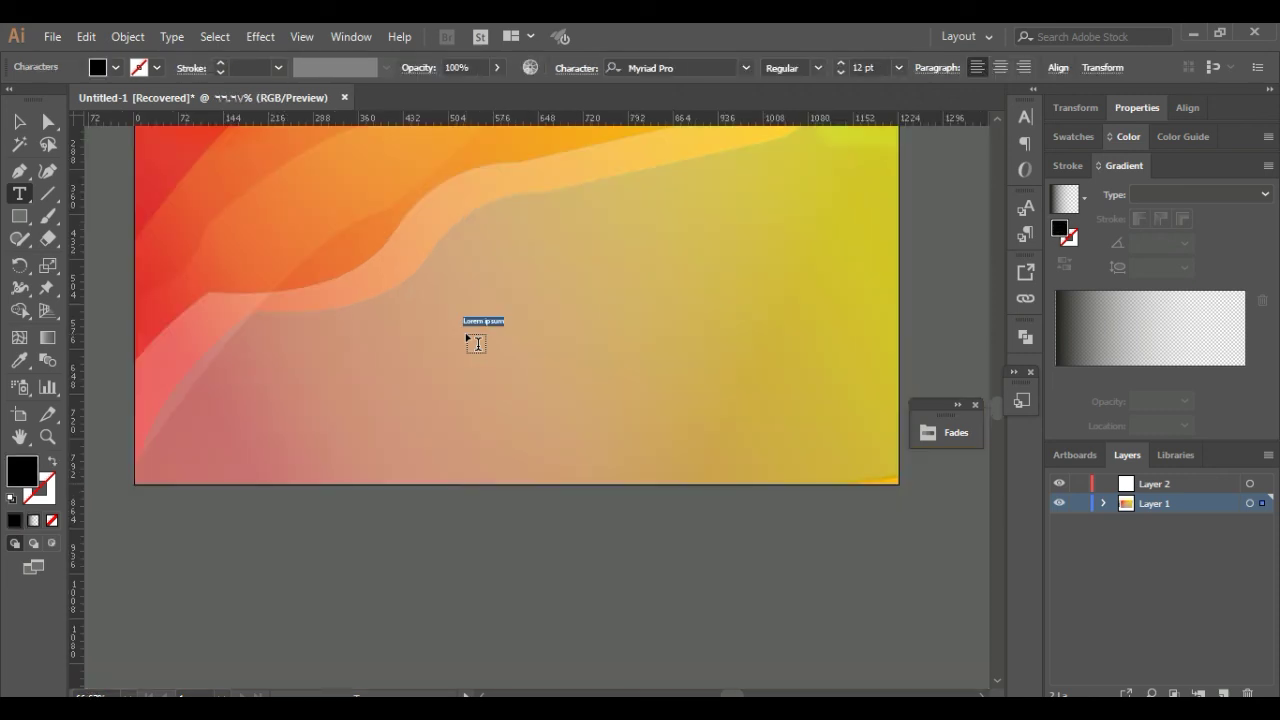
alt+scroll(469, 306, up, 3)
alt+scroll(469, 306, up, 1)
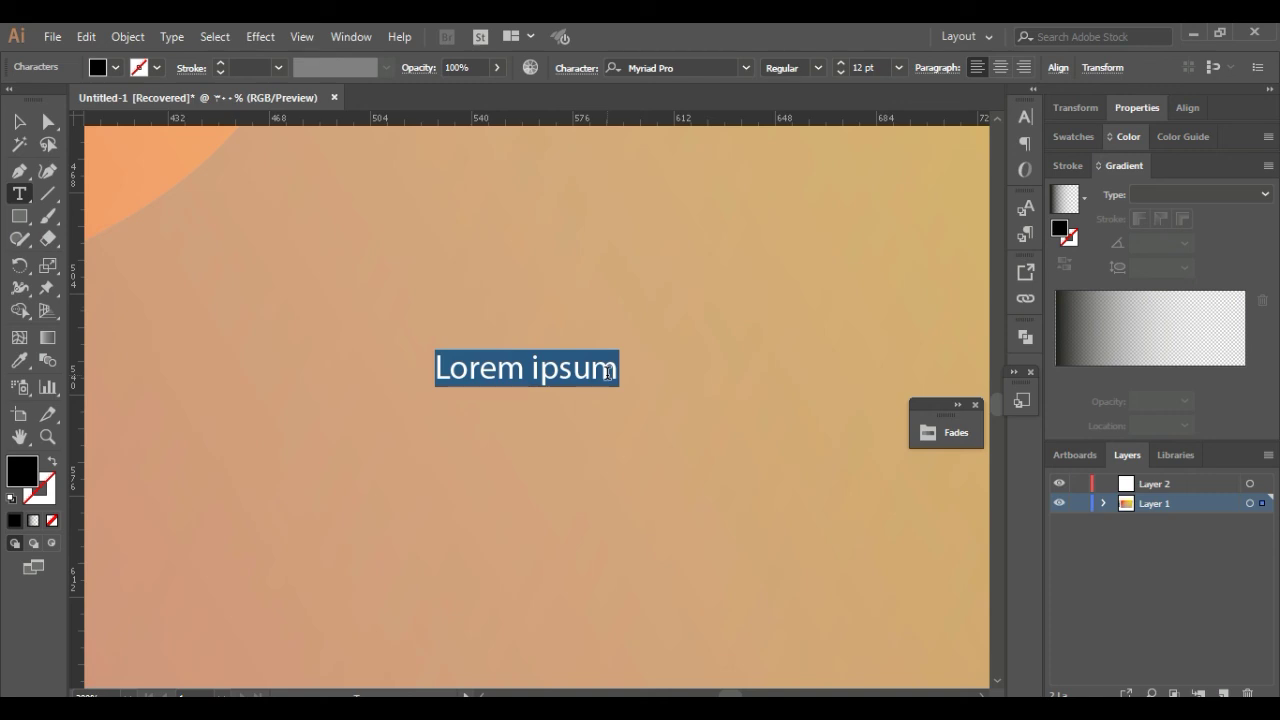
key(BackSpace)
key(alt+shift)
key(BackSpace)
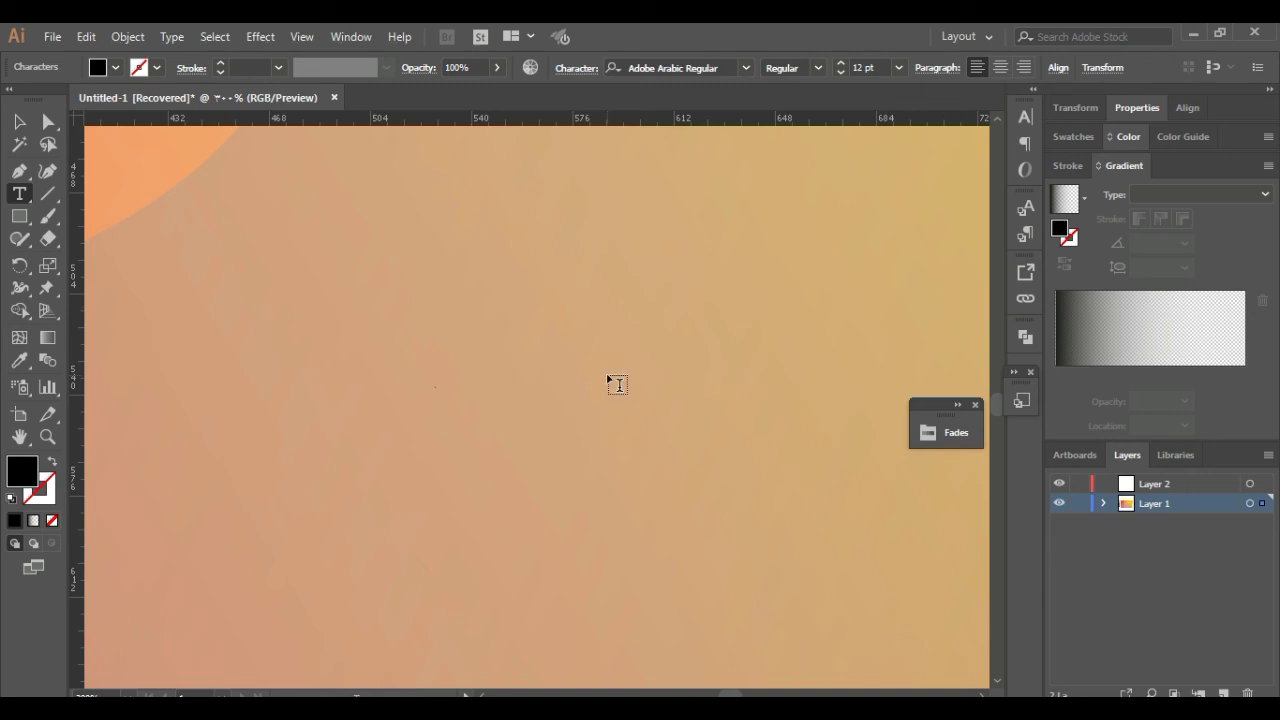
Type 'I hope you like it' and 'please don't forget to like and share it' on two lines
text(I)
text( hope )
text(you like it)
key(Return)
text(please don)
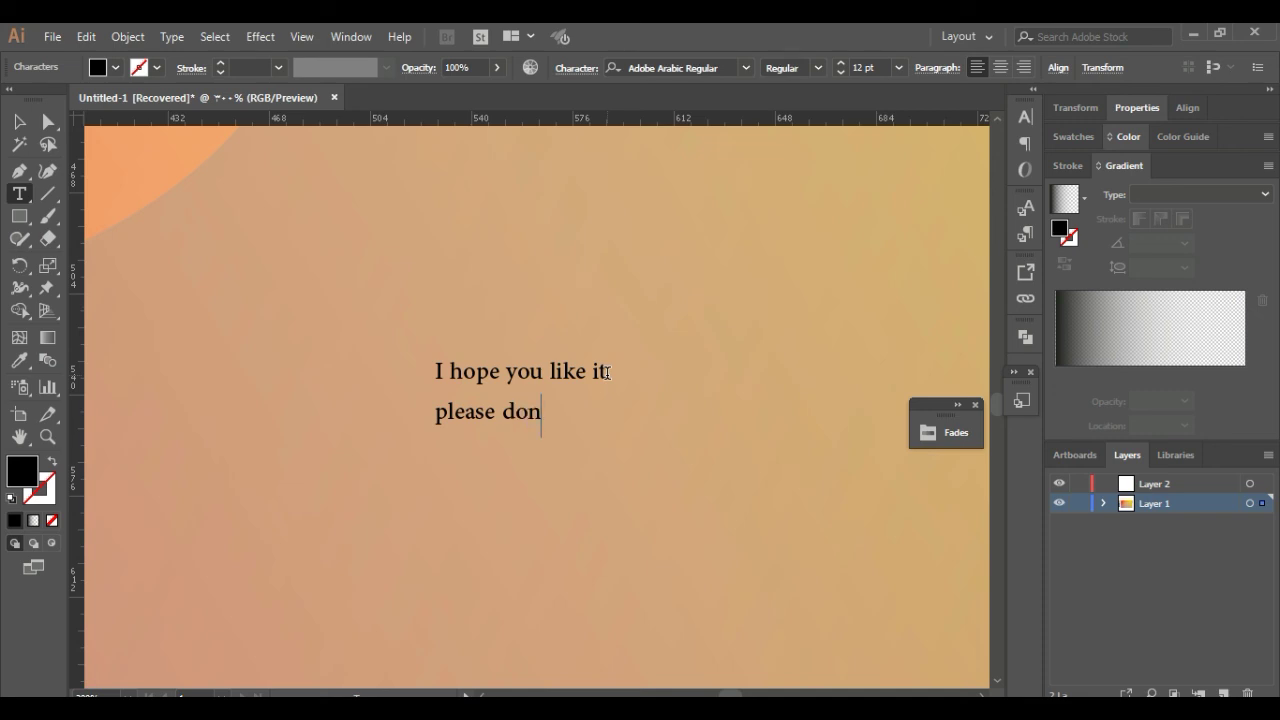
text(;)
key(BackSpace)
text(')
text(t )
text(forget )
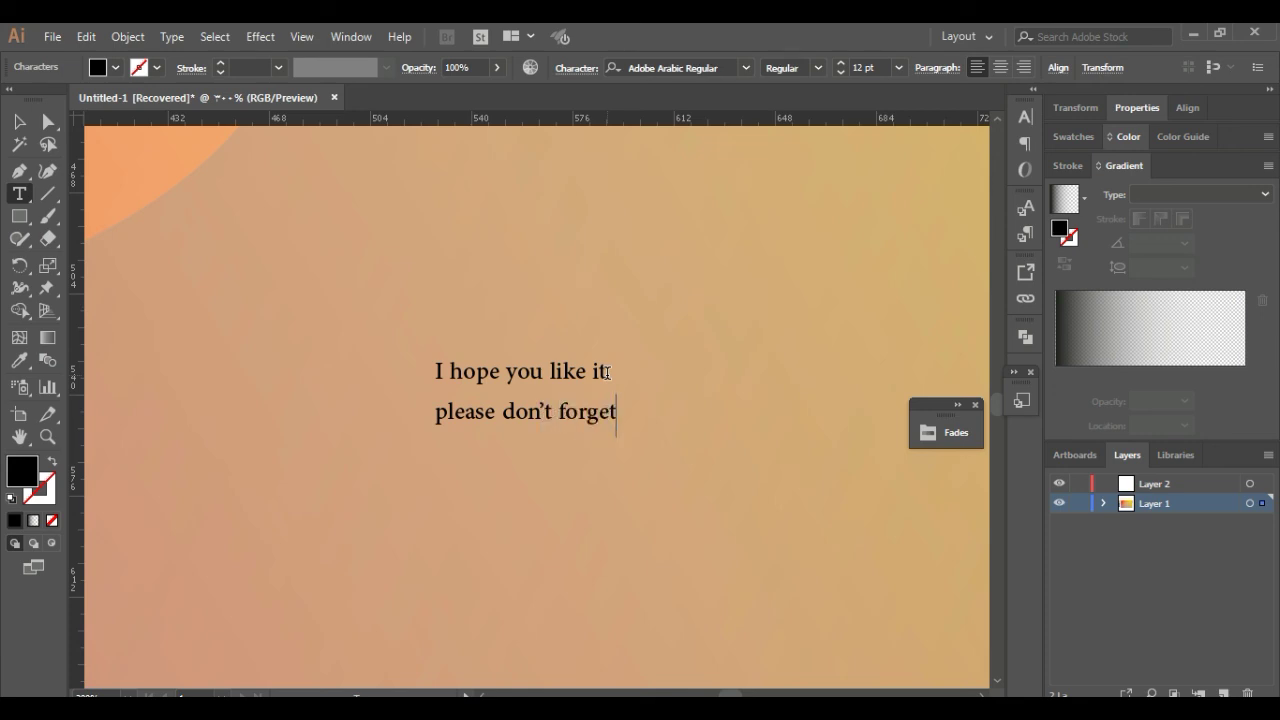
text(to )
text(like )
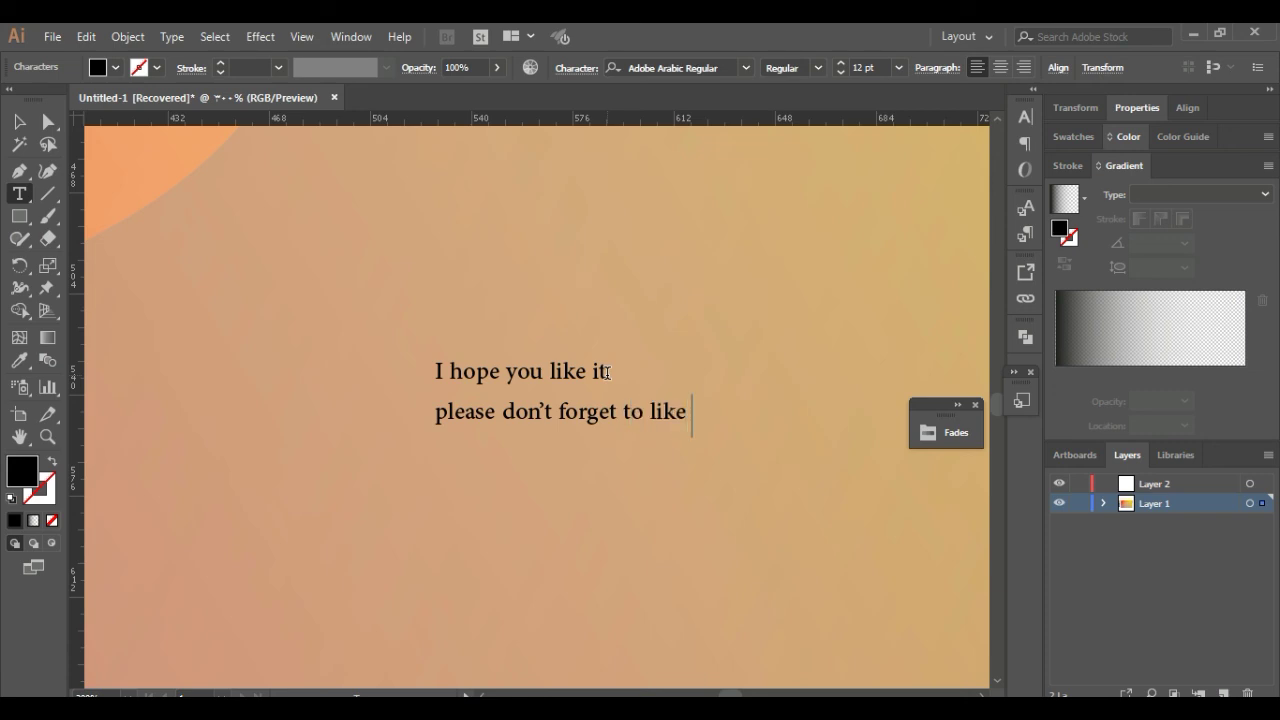
text(and )
text(share )
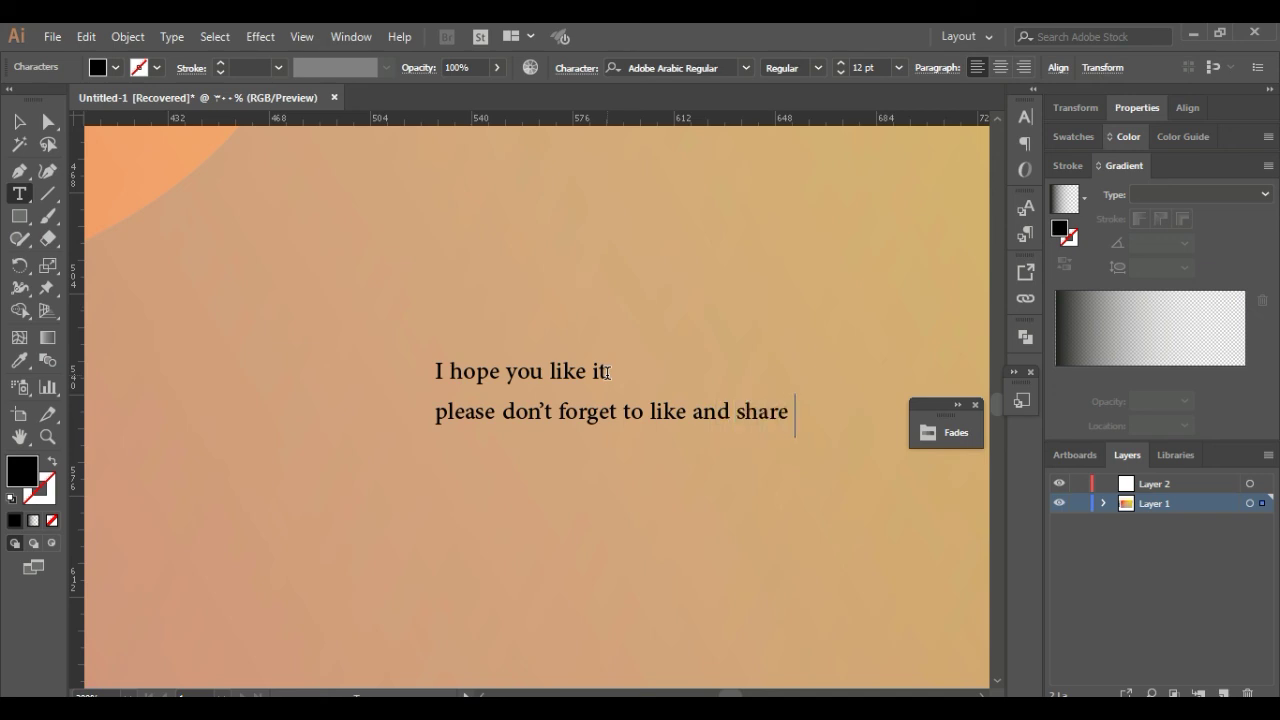
text(it)
Start a third line, typing and correcting the word 'finally'
key(Return)
text(fainally)
key(BackSpace)
key(BackSpace)
key(BackSpace)
key(BackSpace)
key(BackSpace)
key(BackSpace)
key(BackSpace)
key(BackSpace)
text(ianl)
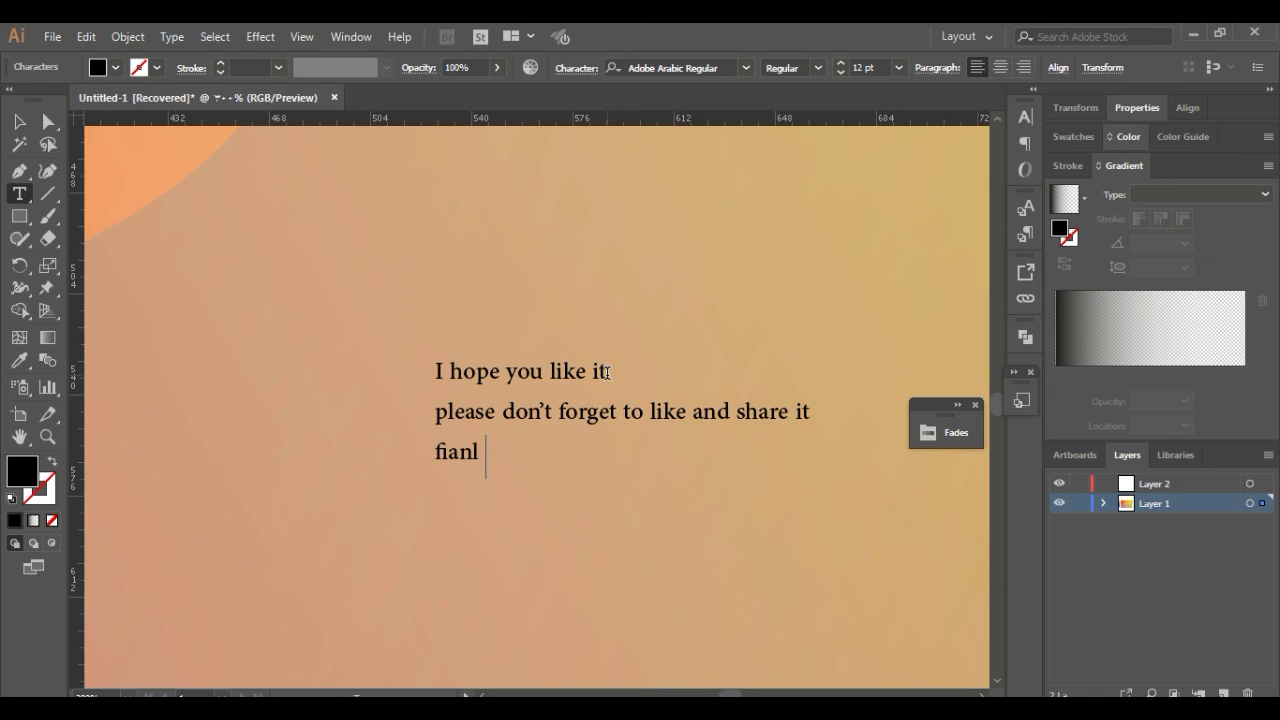
key(BackSpace)
key(BackSpace)
key(BackSpace)
key(BackSpace)
key(BackSpace)
key(BackSpace)
Complete the third line as 'finally make me happy to subscribe to my channel'
text(f)
text(inally make )
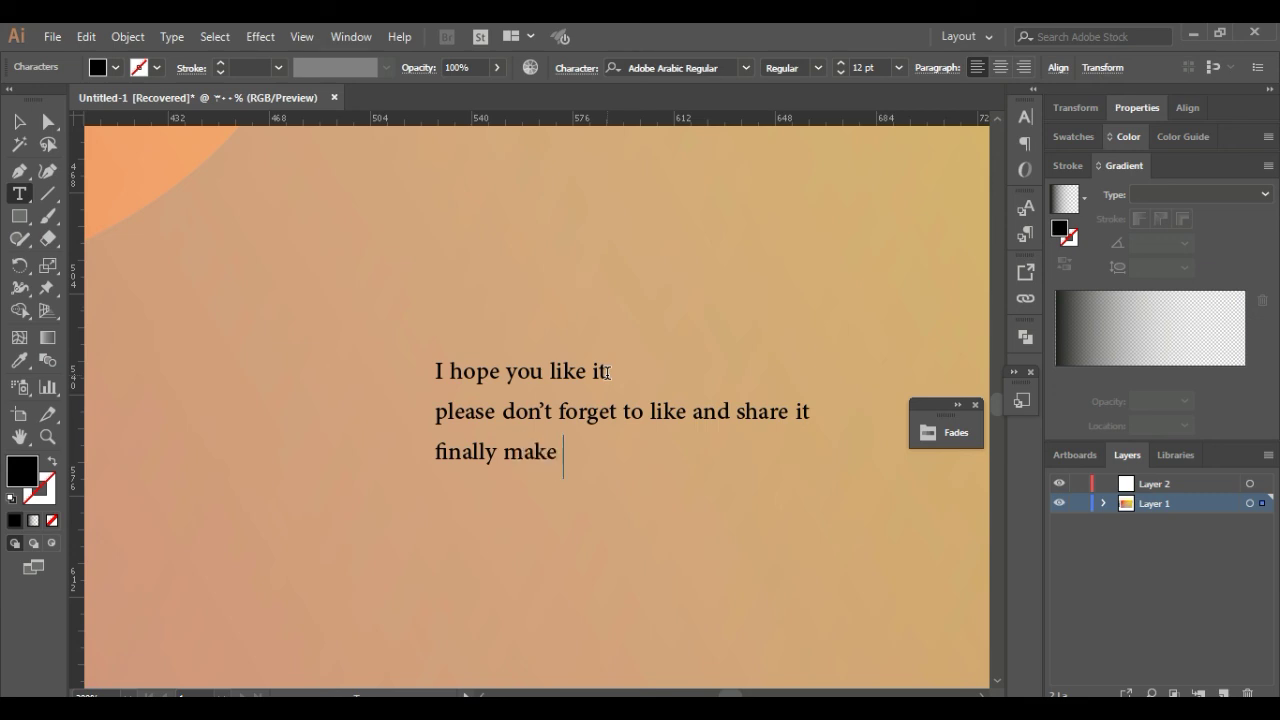
text(me h)
text(appy to sub)
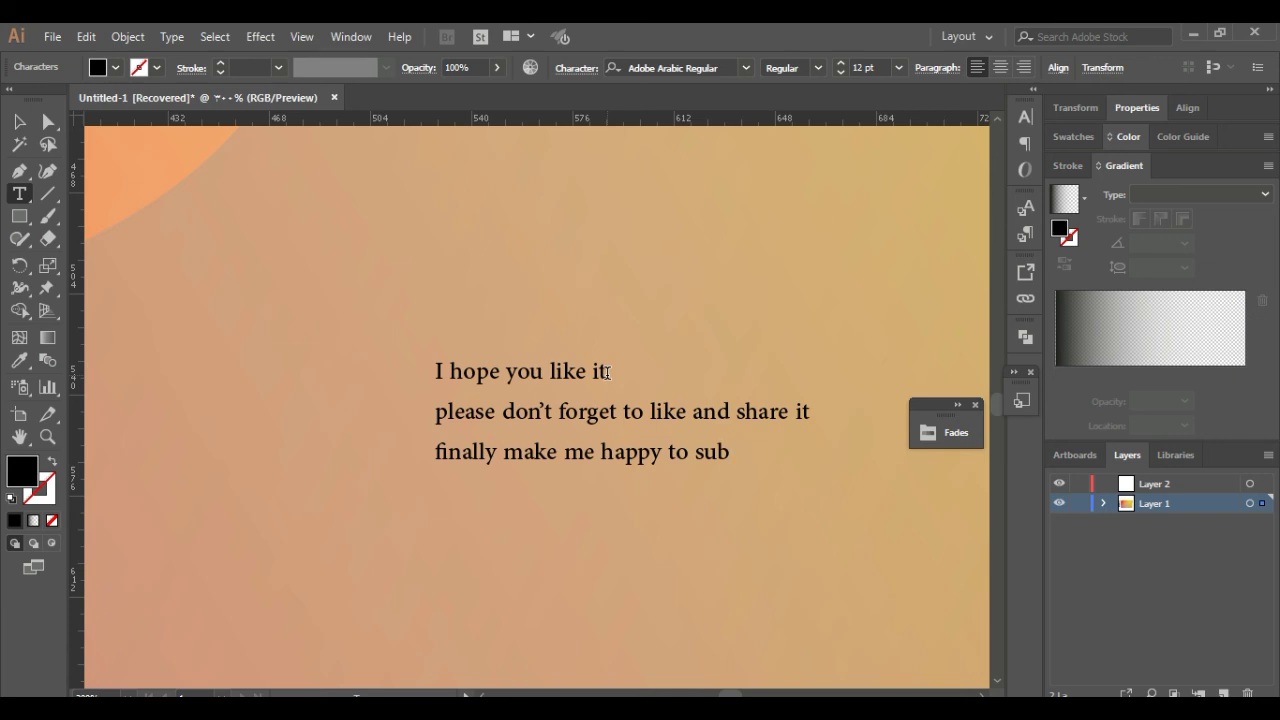
text(scribe to my c)
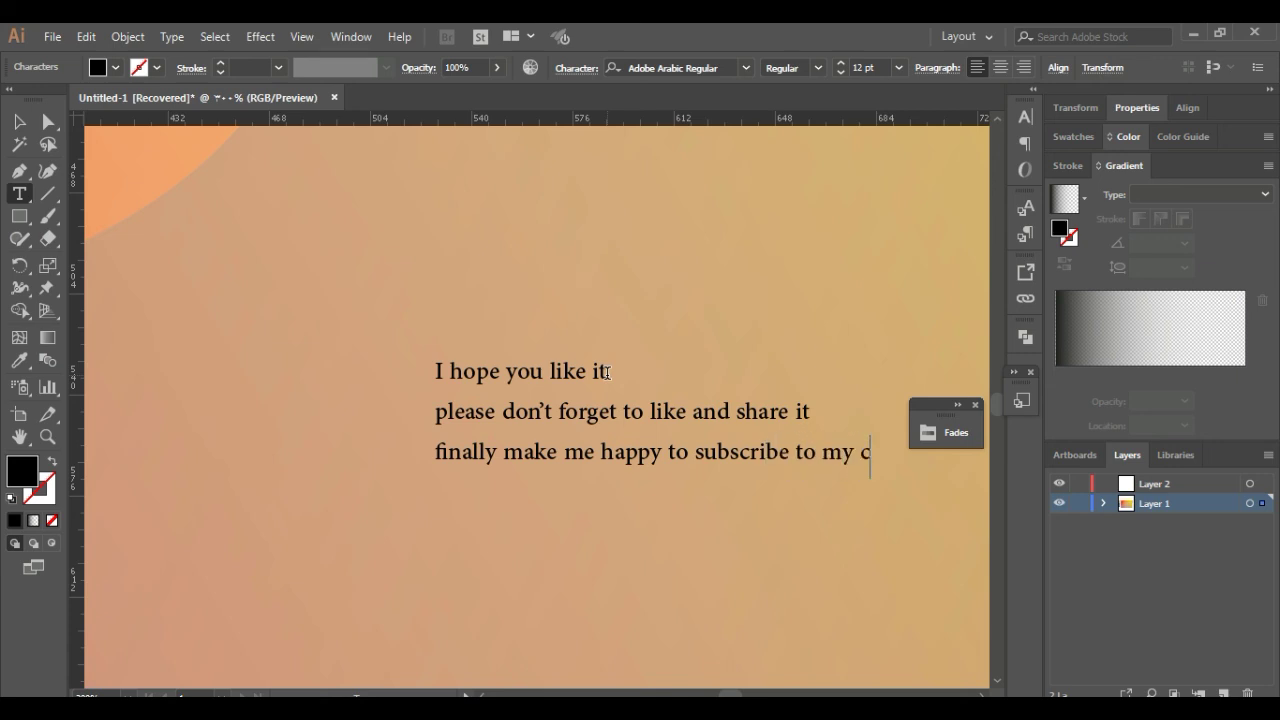
text(ha)
key(BackSpace)
key(BackSpace)
text(ha)
text(nnel)
Add the lines 'soon will start with business card design' and 'Thank you'
key(Return)
text(soon will start with business )
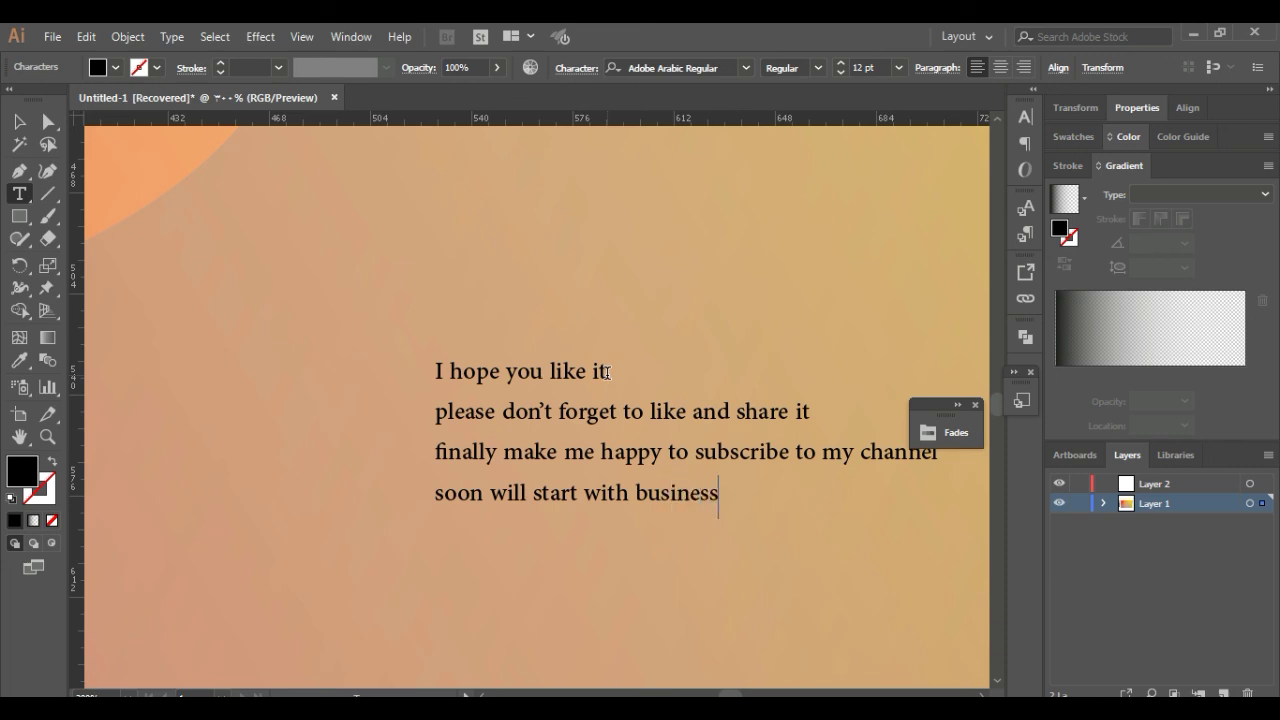
text(card design)
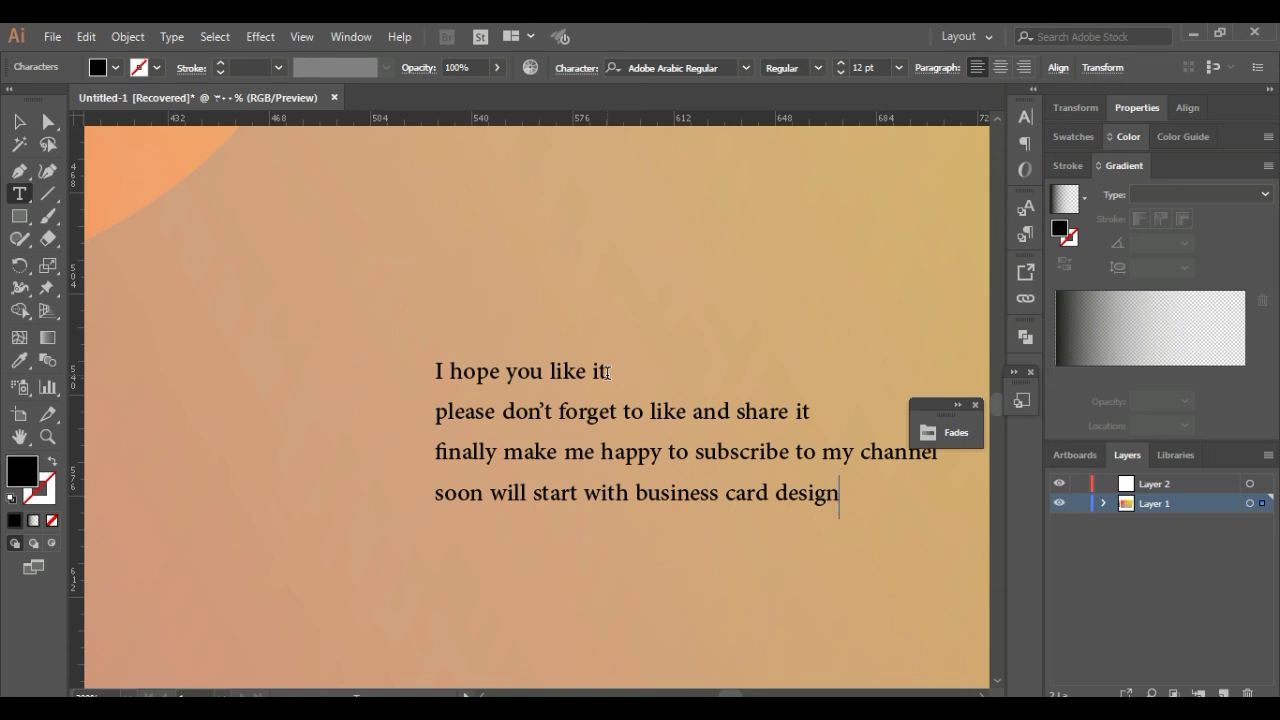
key(Return)
text(Thank yoiu)
key(BackSpace)
key(BackSpace)
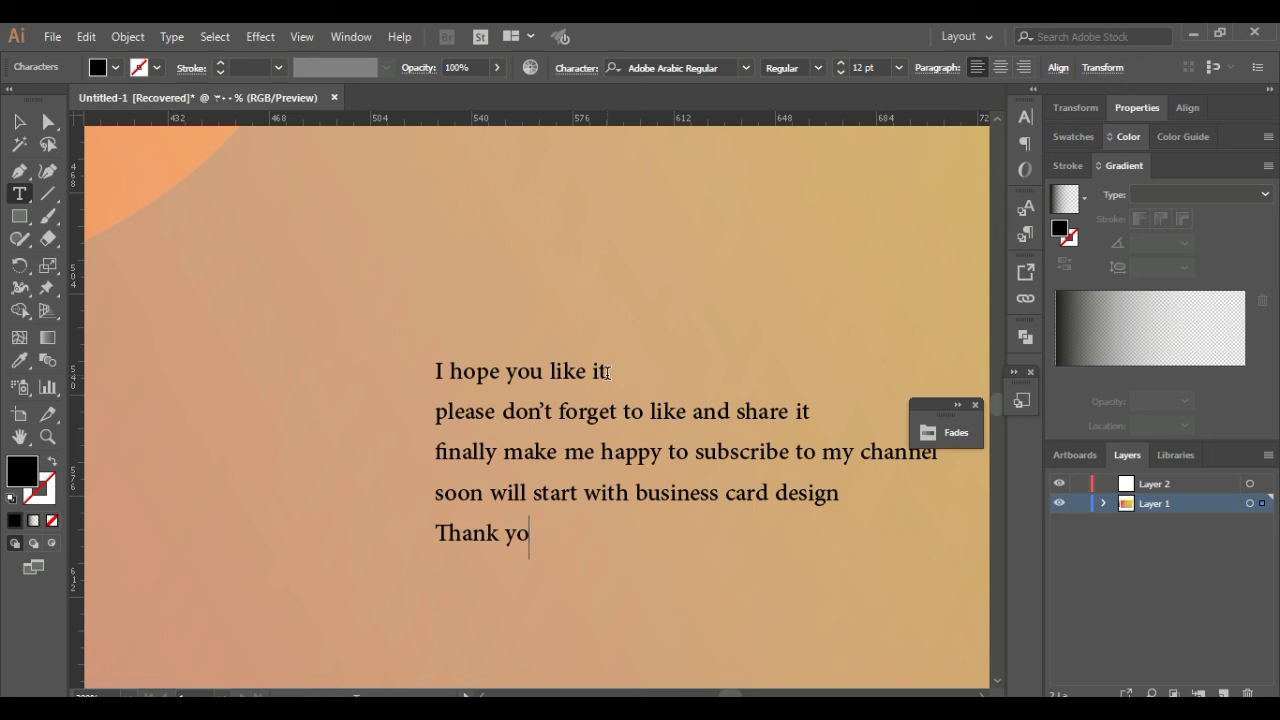
text(u)
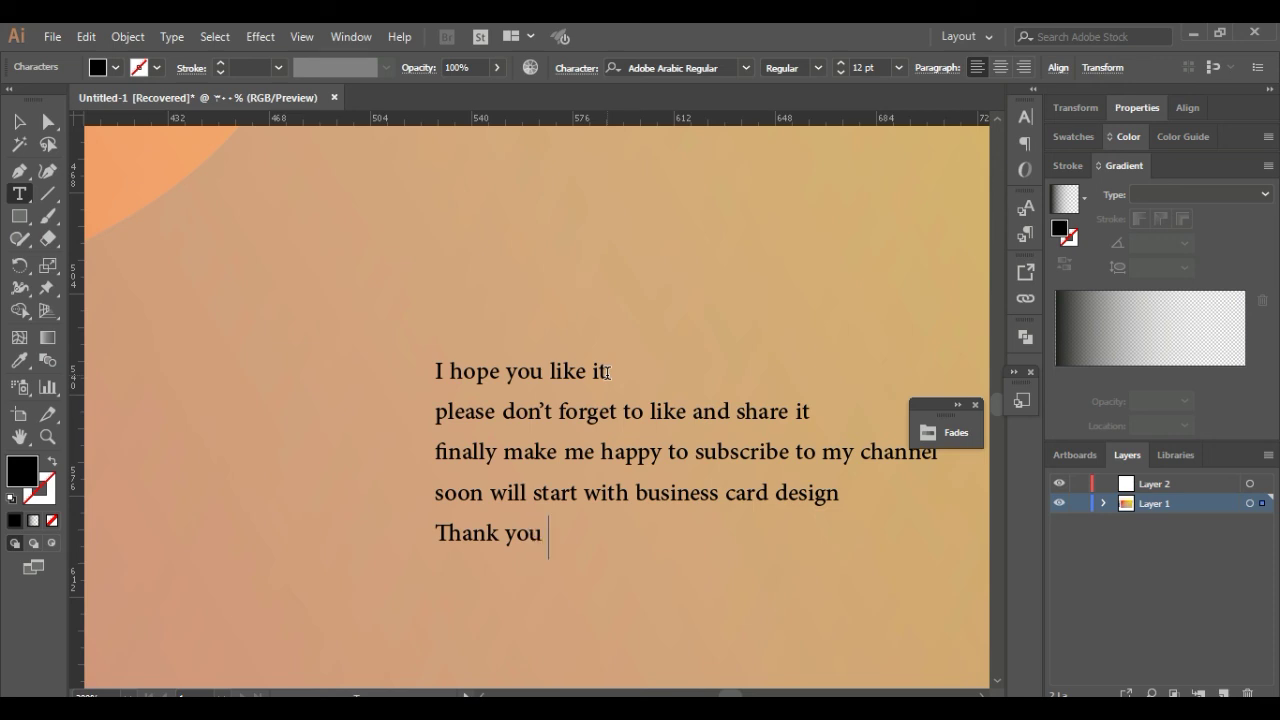